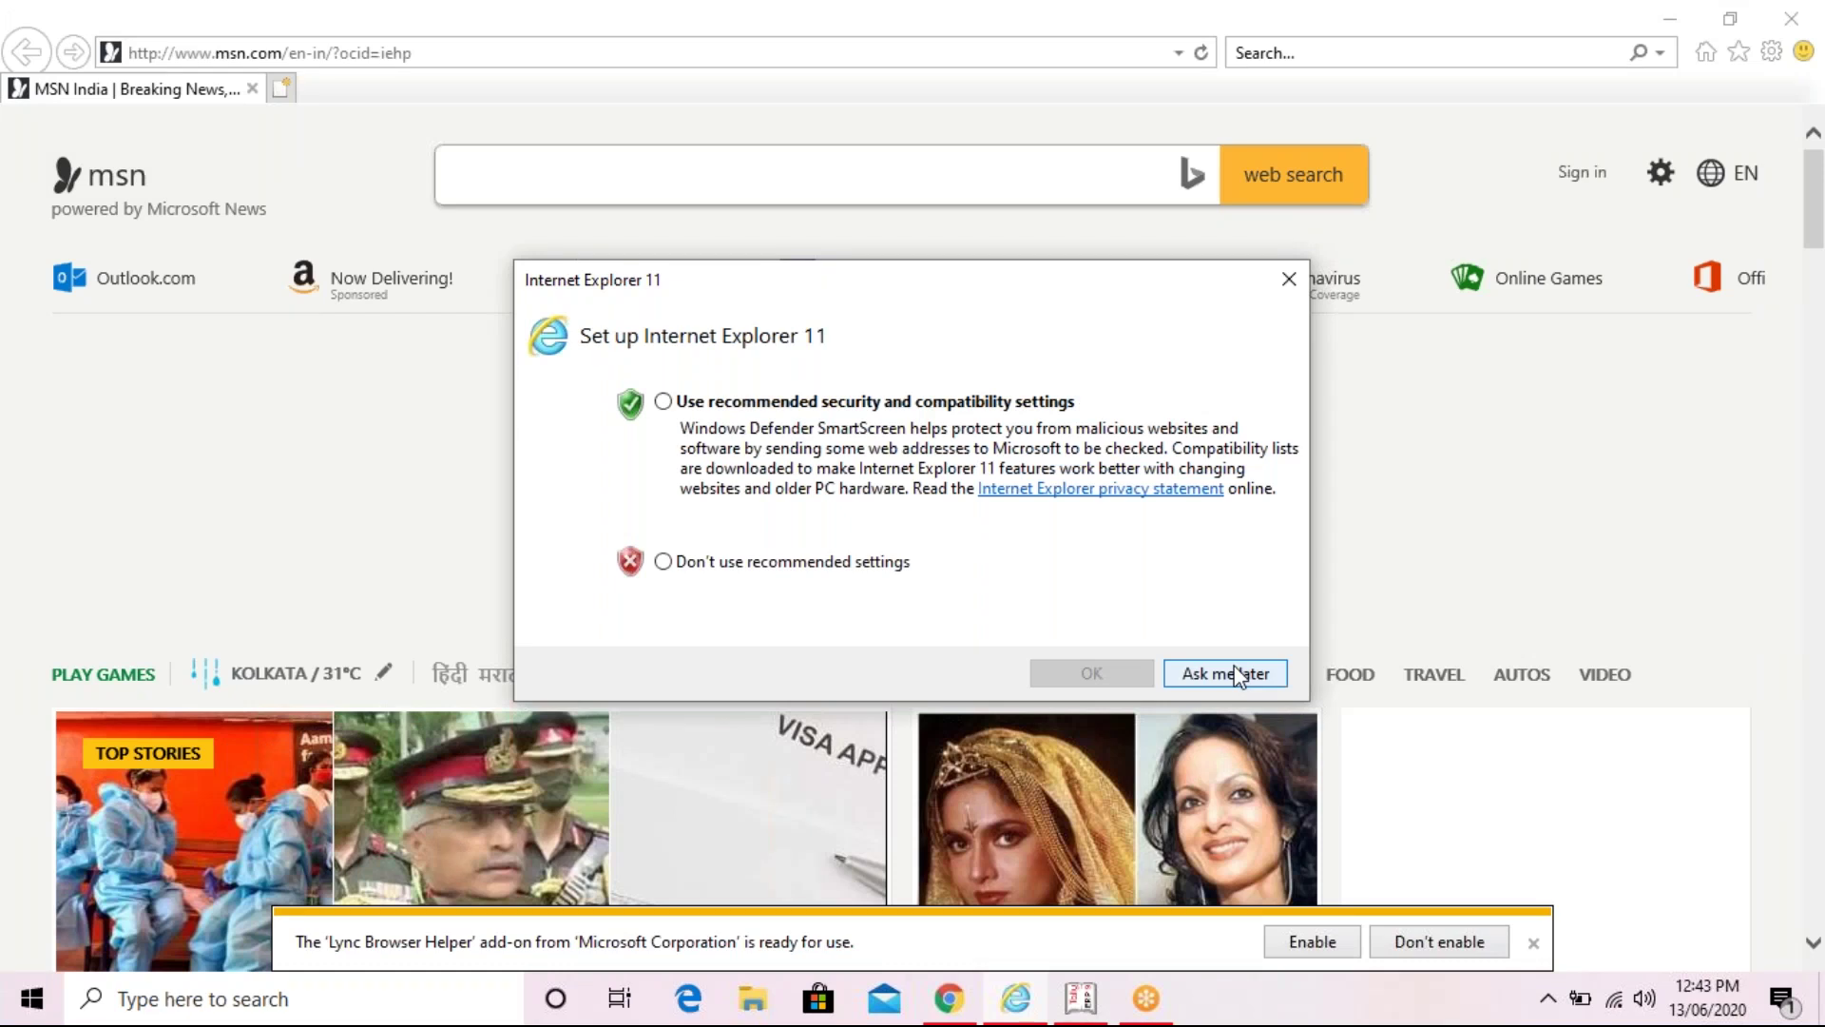
- Postpone Internet Explorer 11's first-run setup with 'Ask me later' and select the web address
{"action": "left_click", "coordinate": [1237, 675]}
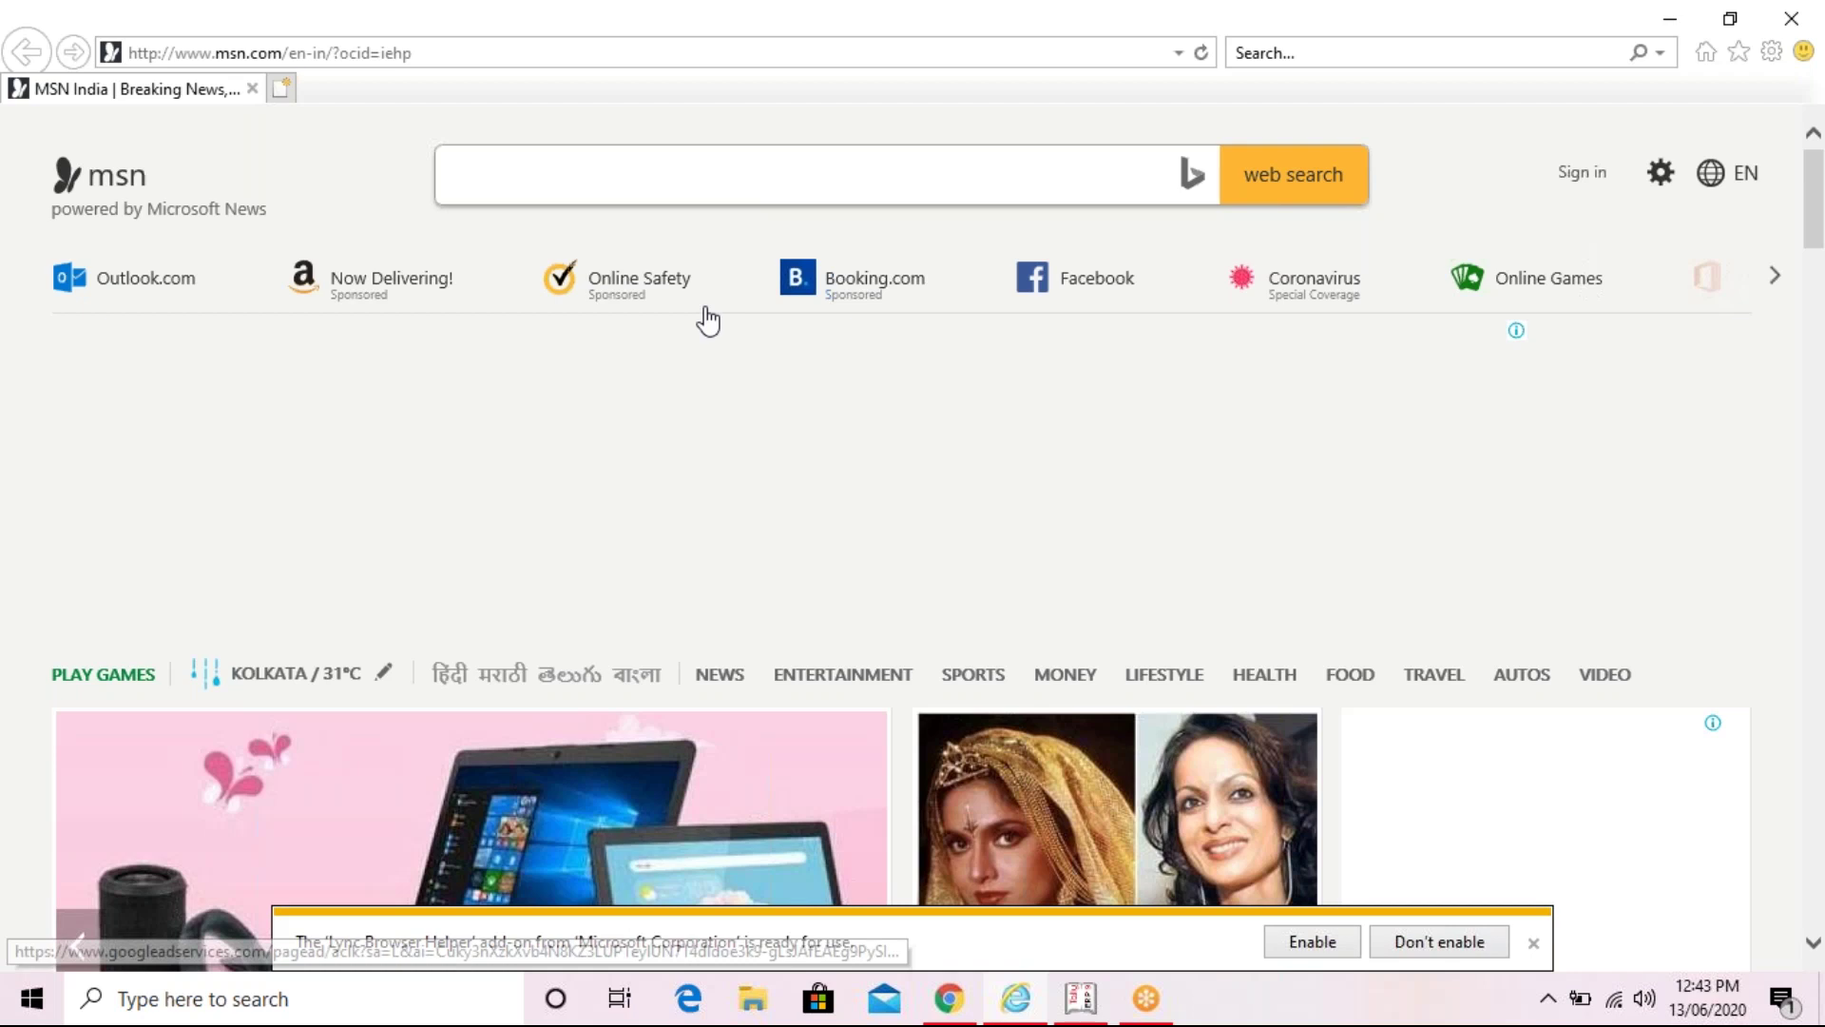
{"action": "key", "text": "alt+d"}
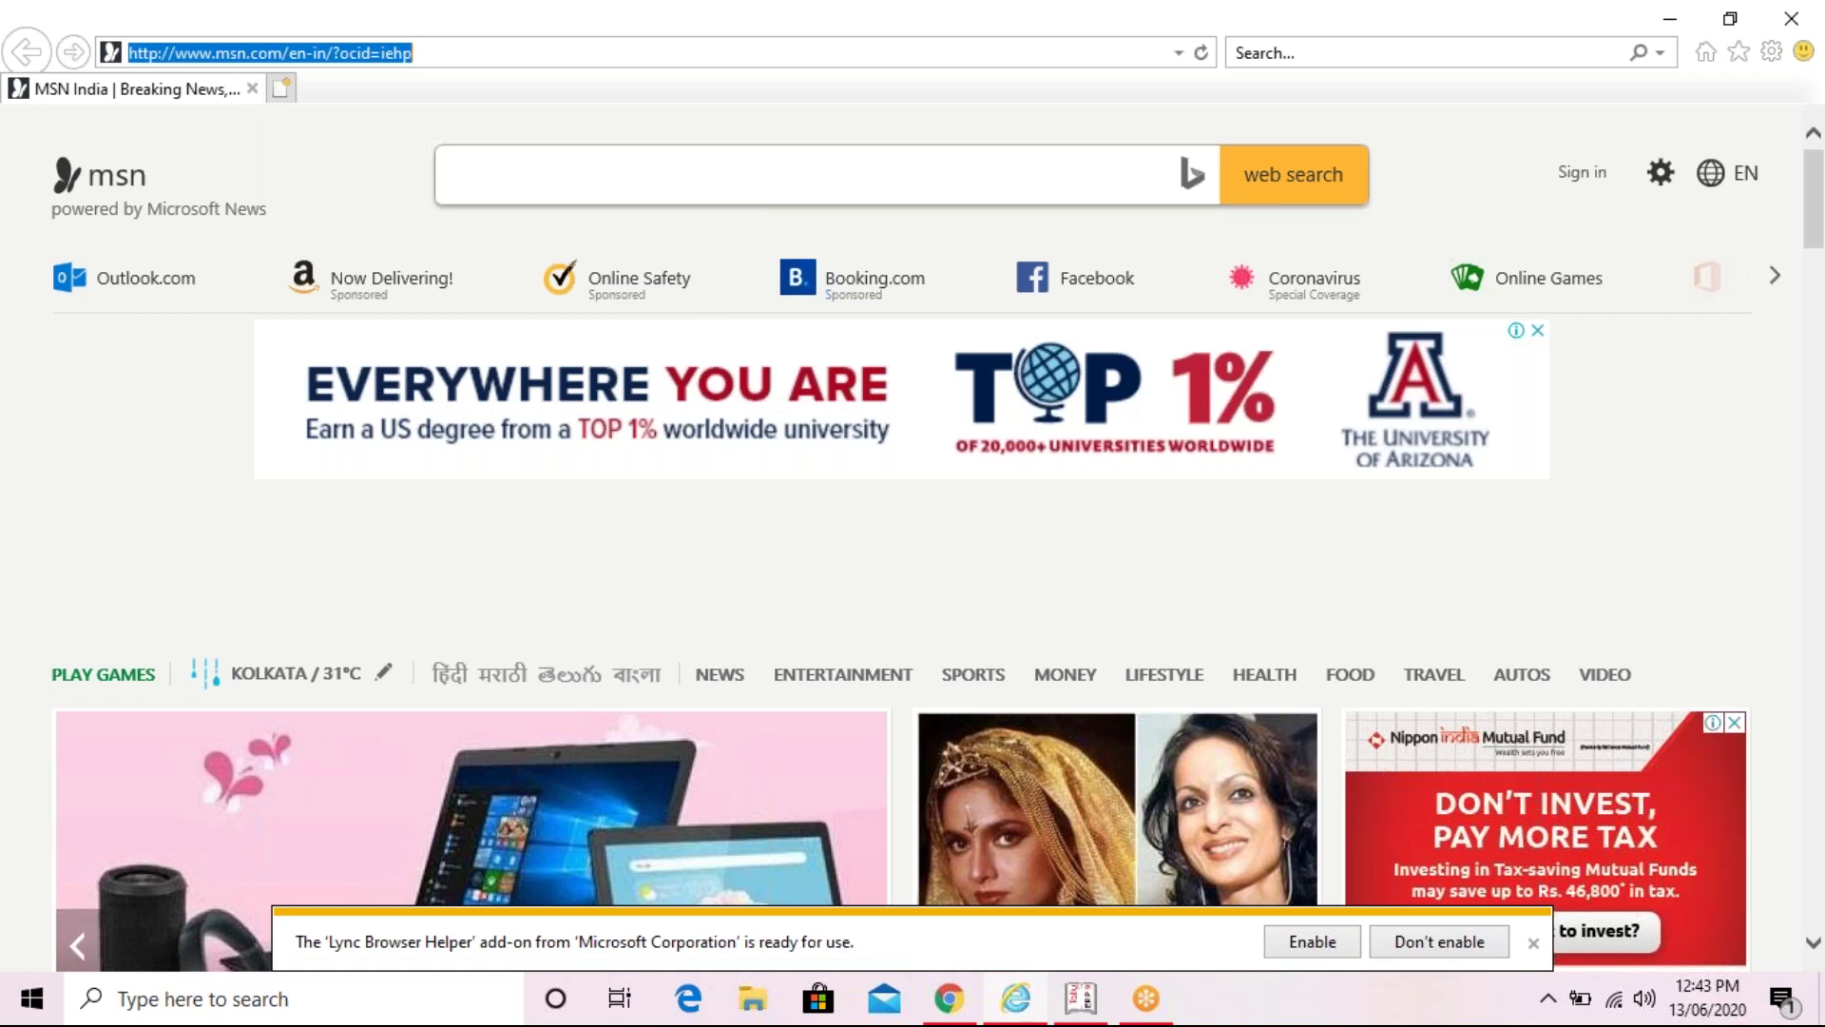
- Search Bing for 'WELCOME TO ICA' from the address bar
{"action": "type", "text": "WELCOME TO ICA"}
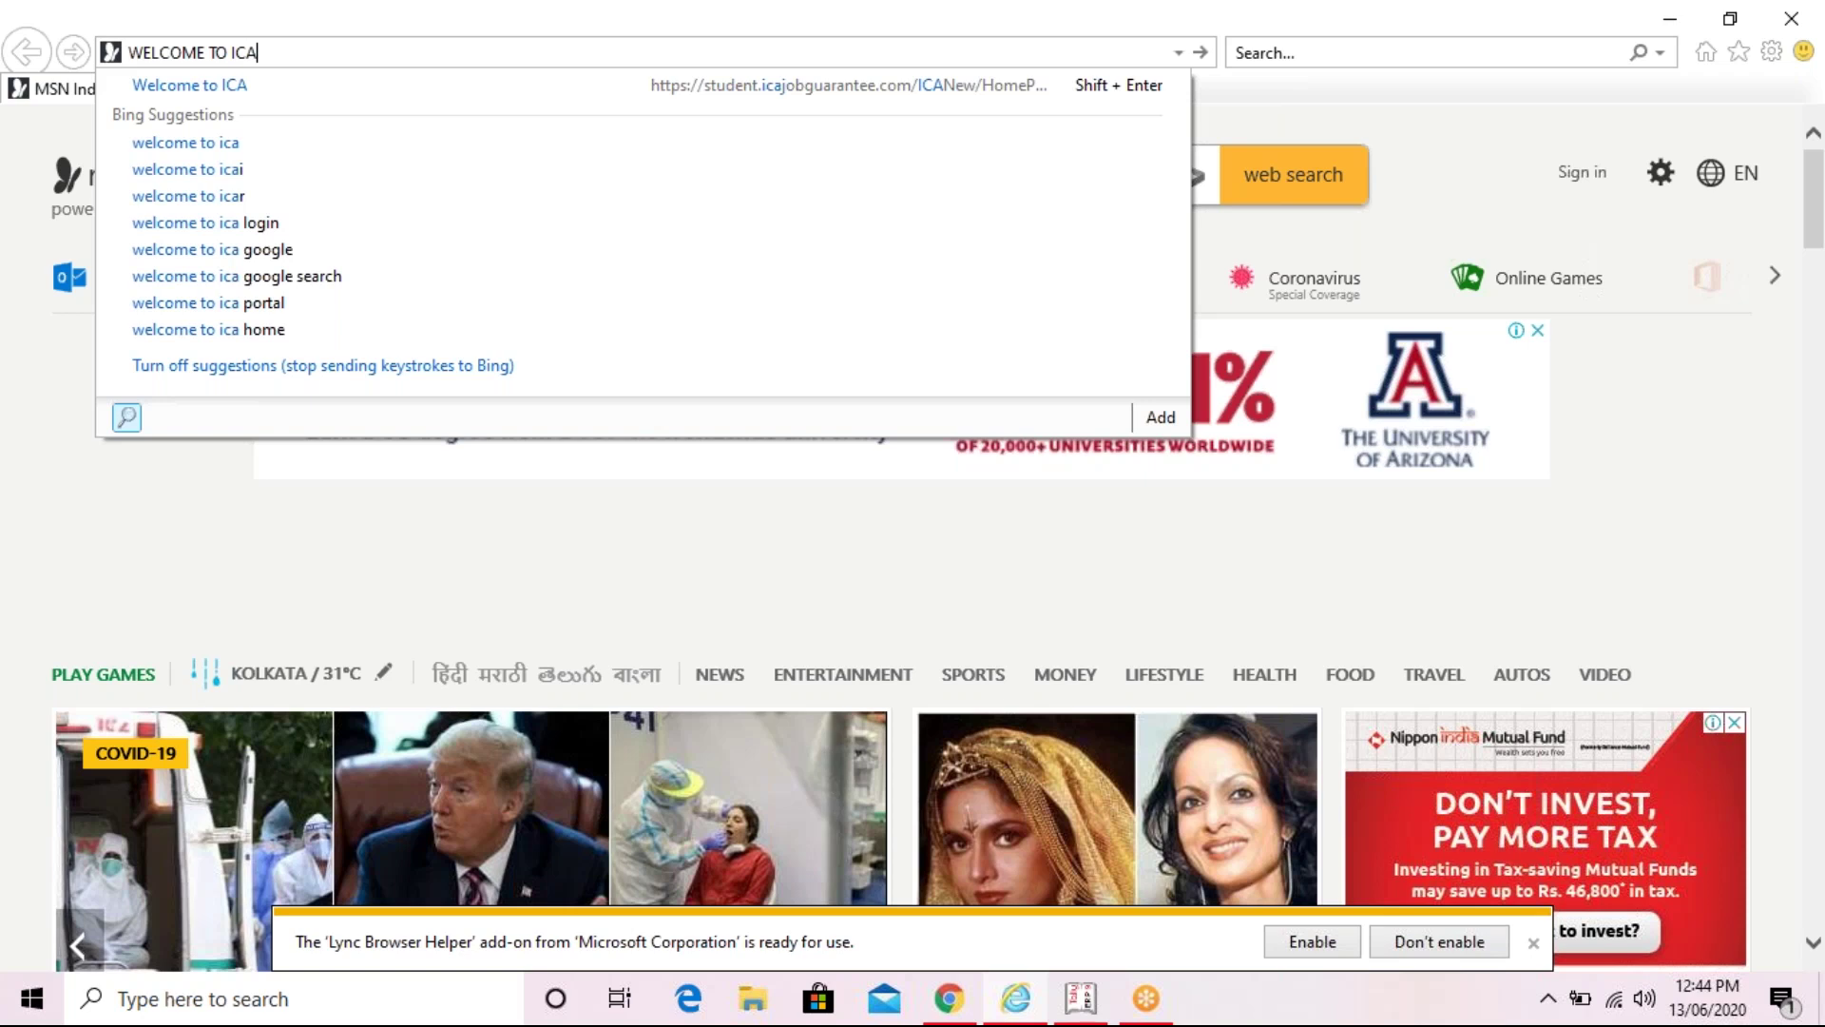
{"action": "key", "text": "Return"}
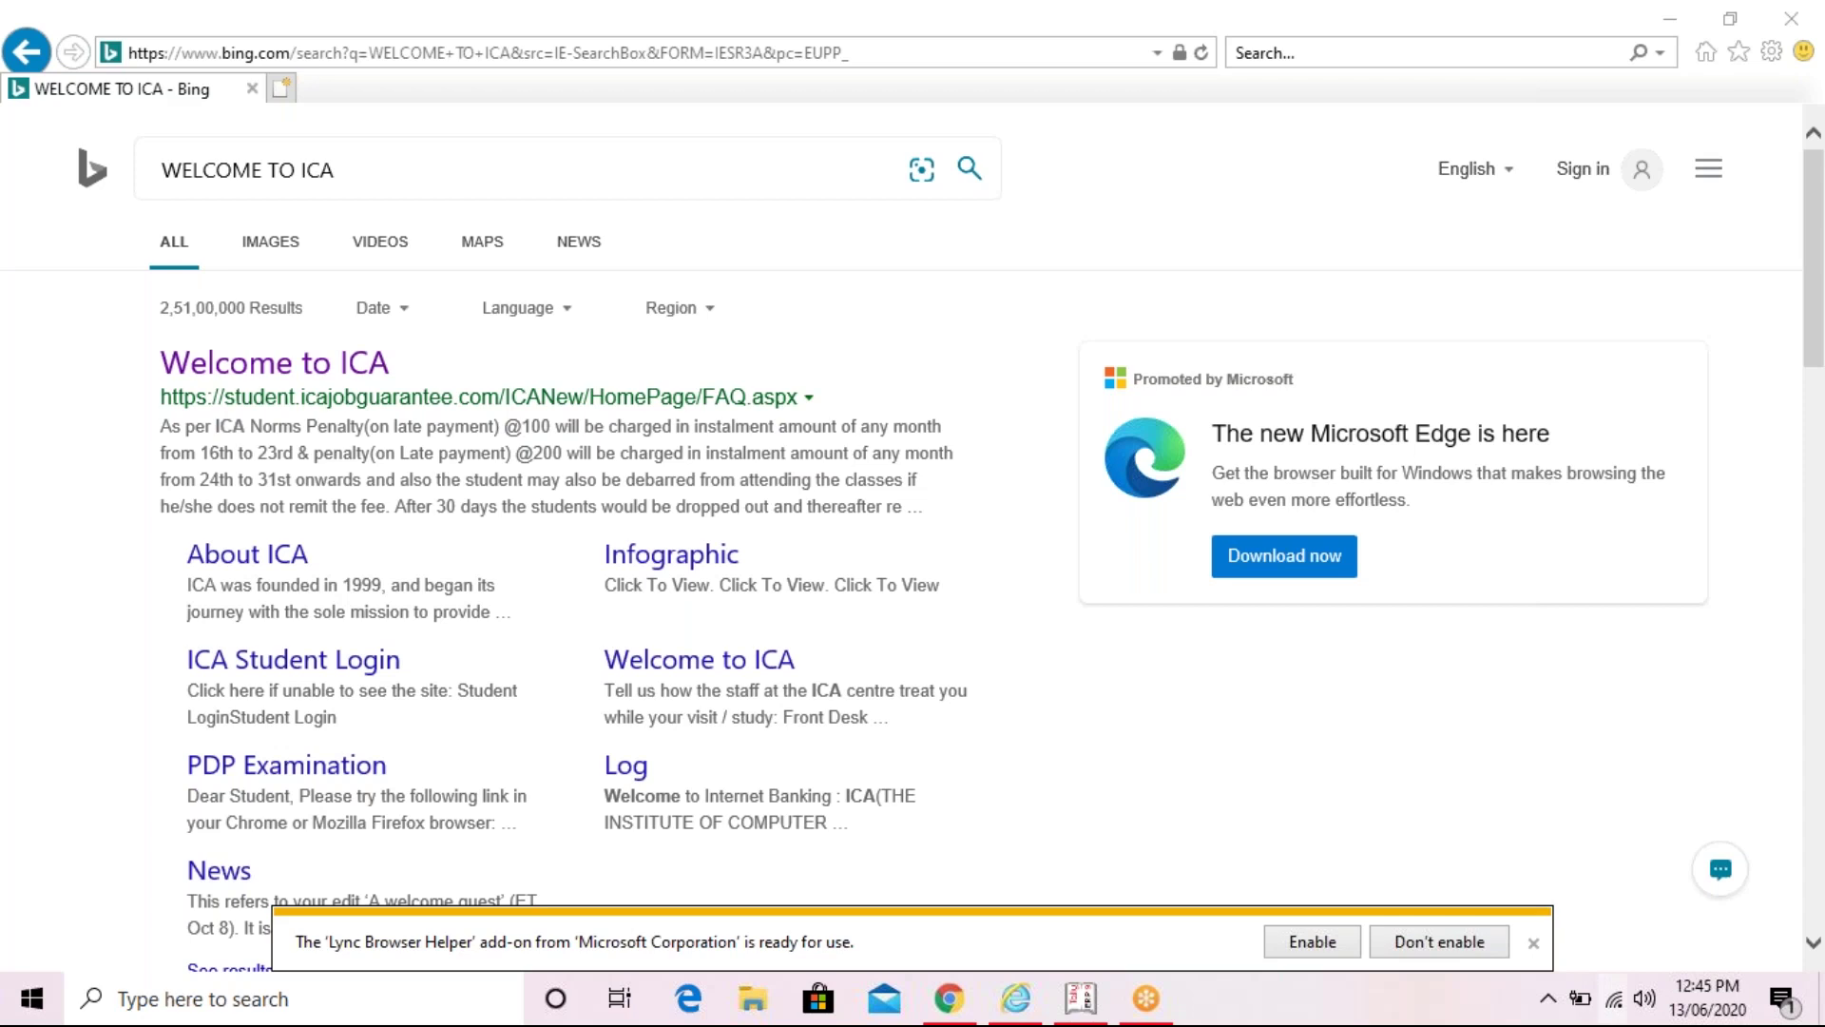
{"action": "left_click", "coordinate": [1614, 998]}
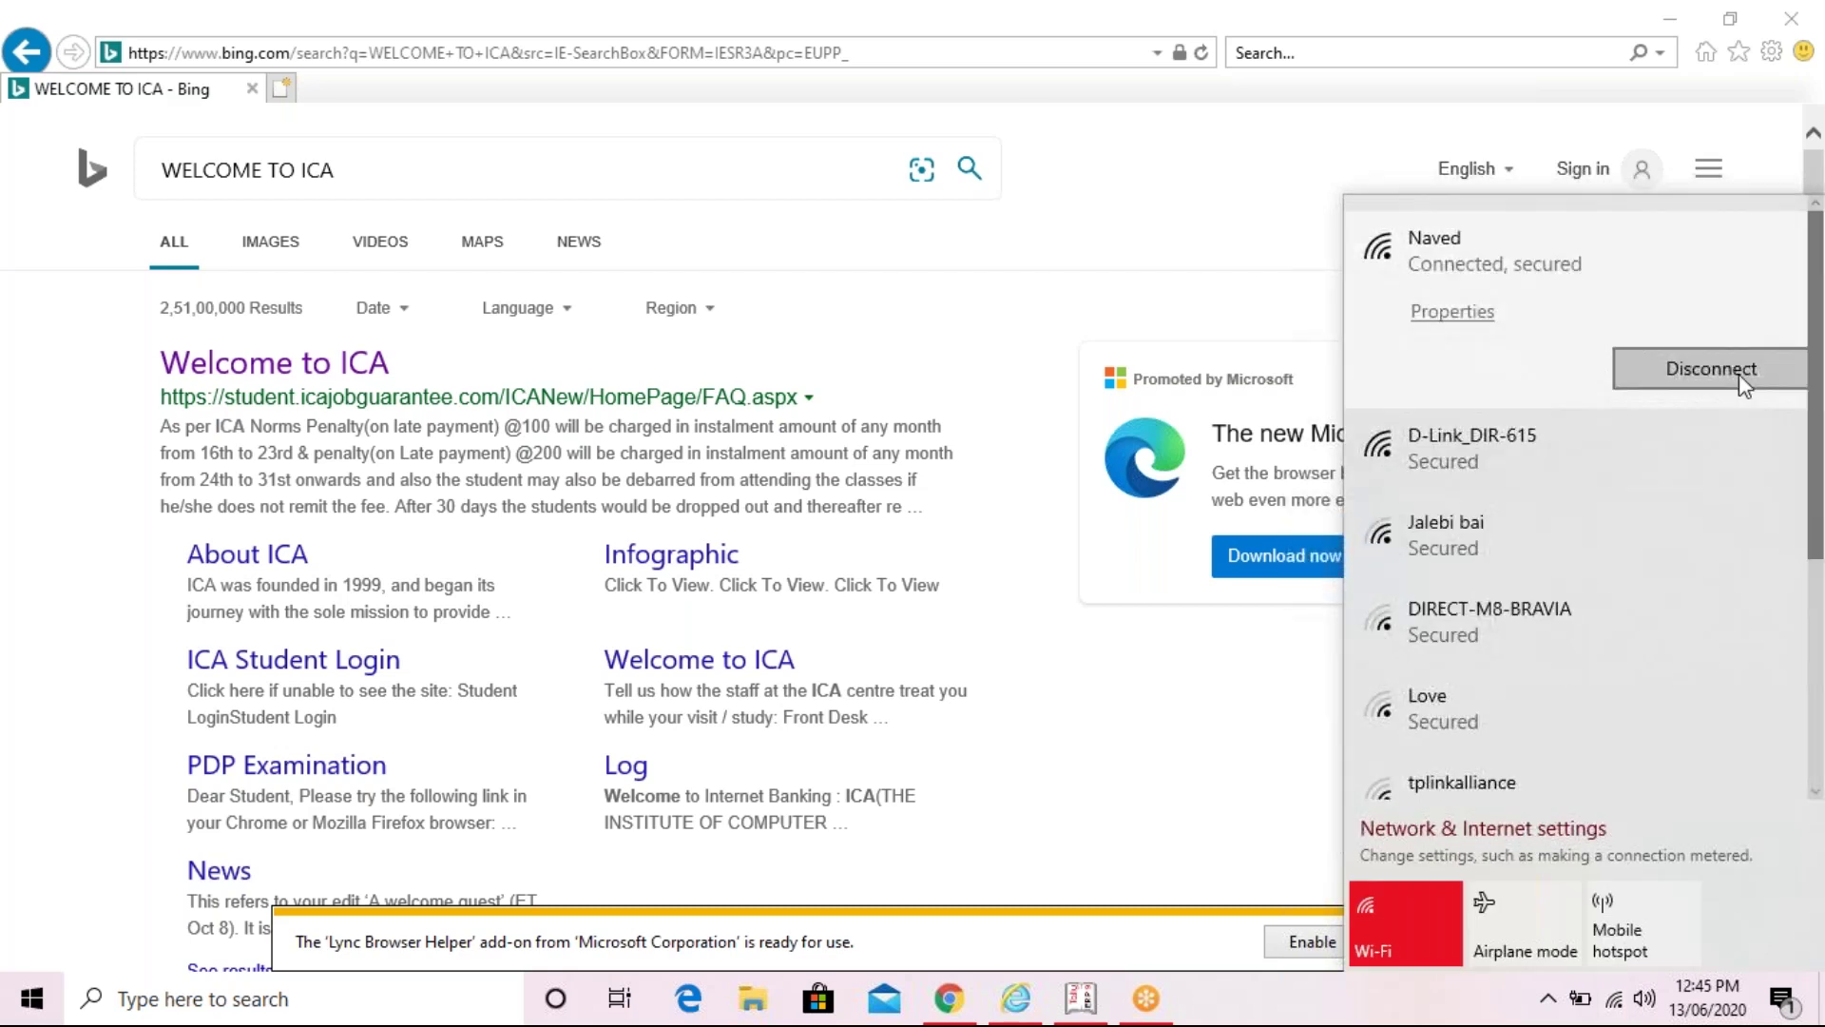
{"action": "left_click", "coordinate": [1706, 371]}
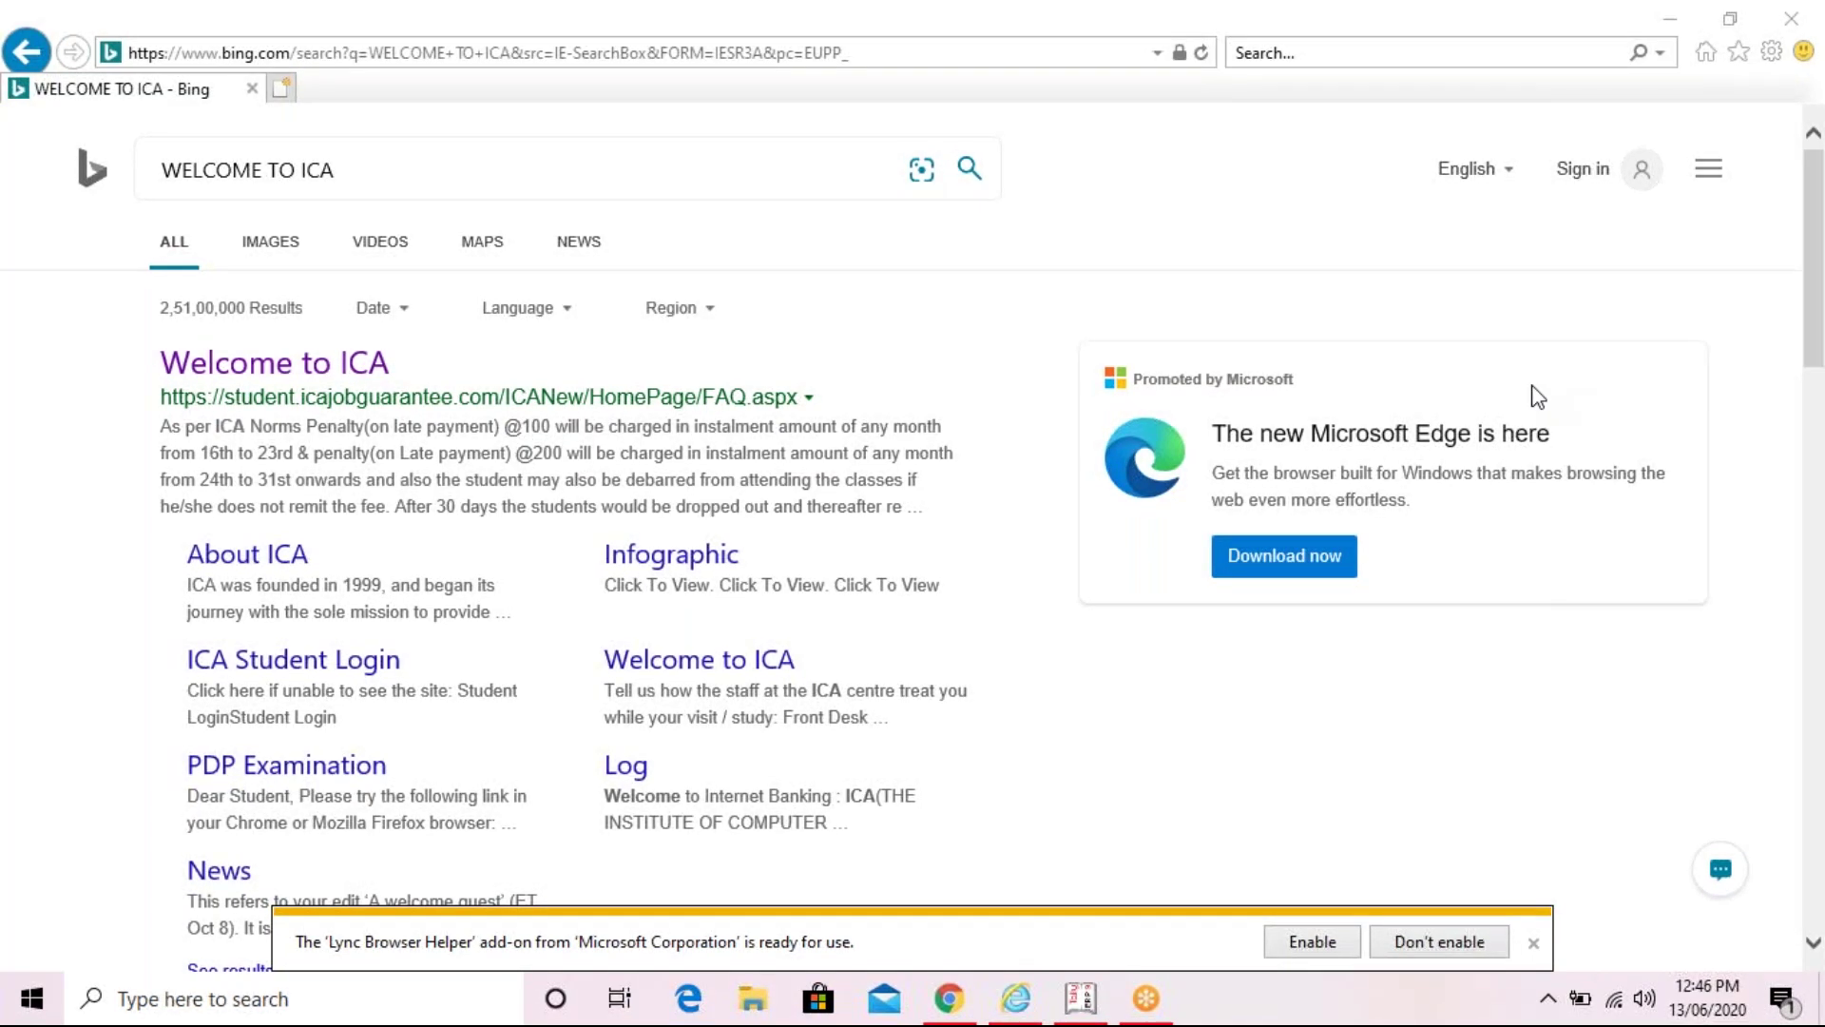
- Open the Welcome to ICA result, then open the Registration? link in a new tab
{"action": "left_click", "coordinate": [289, 367]}
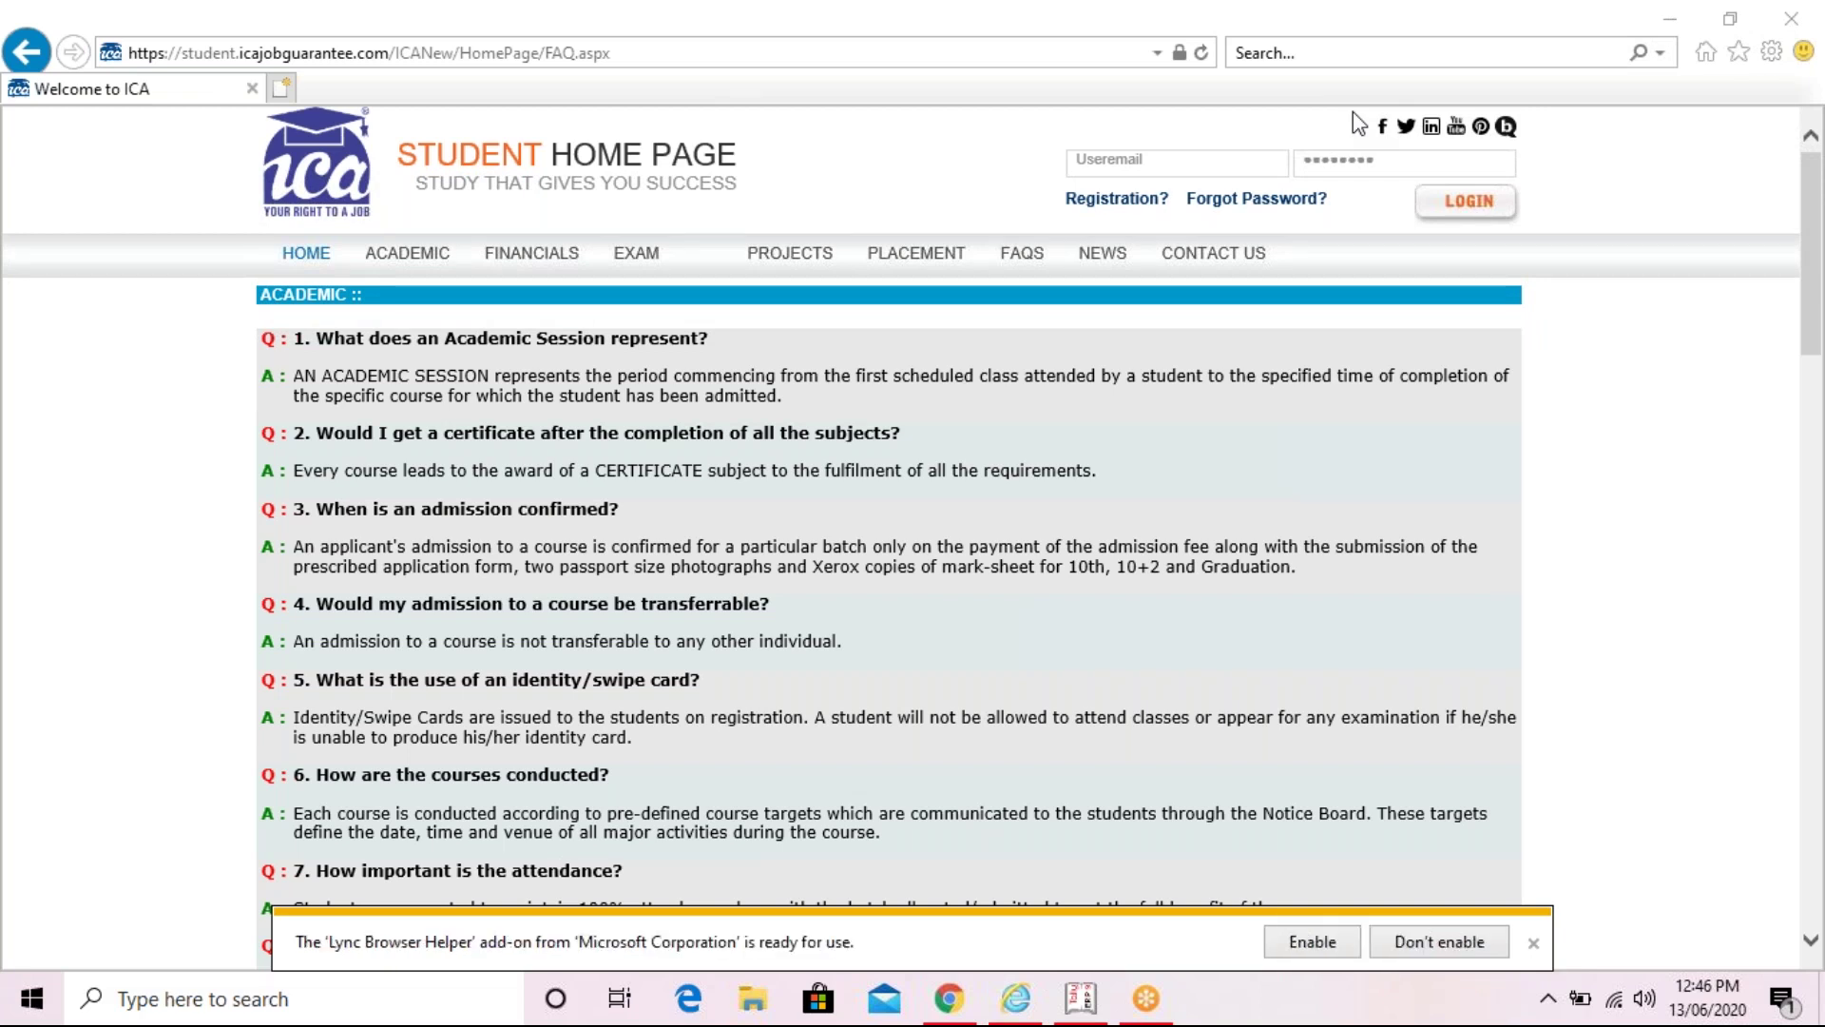
{"action": "left_click", "coordinate": [1235, 158]}
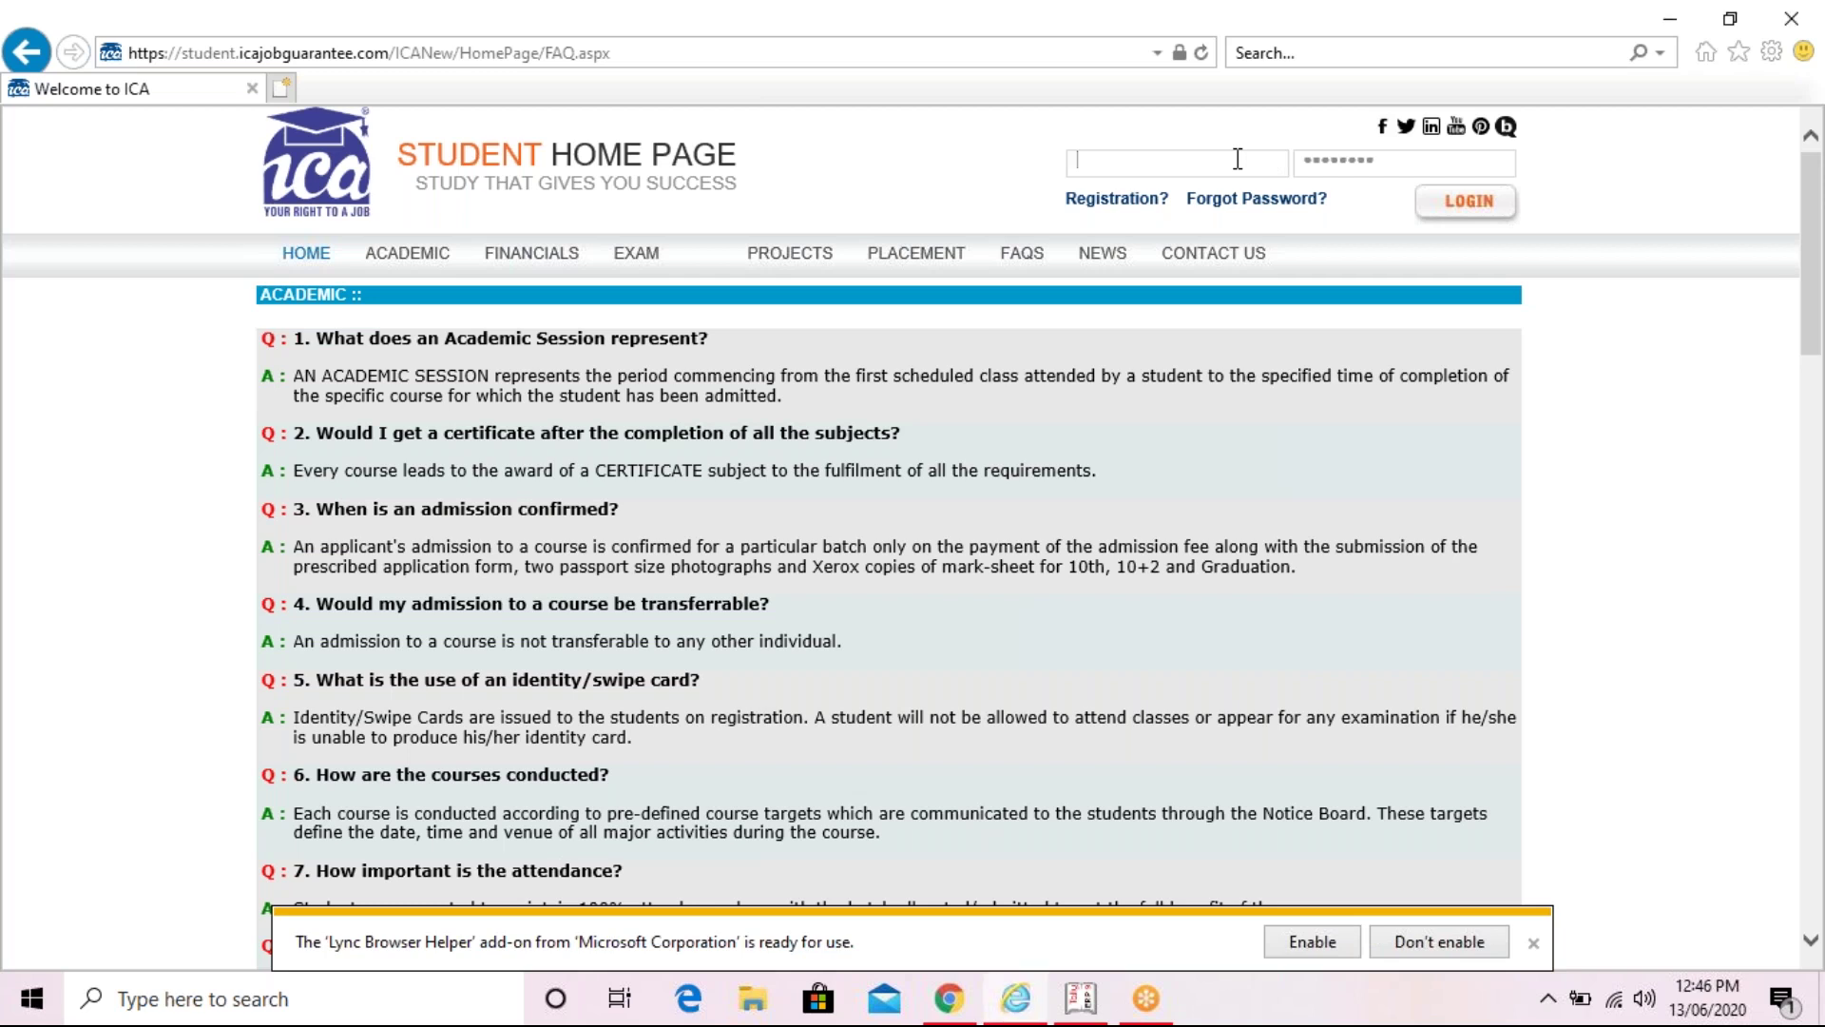
{"action": "left_click", "coordinate": [1220, 144]}
{"action": "left_click", "coordinate": [1135, 201]}
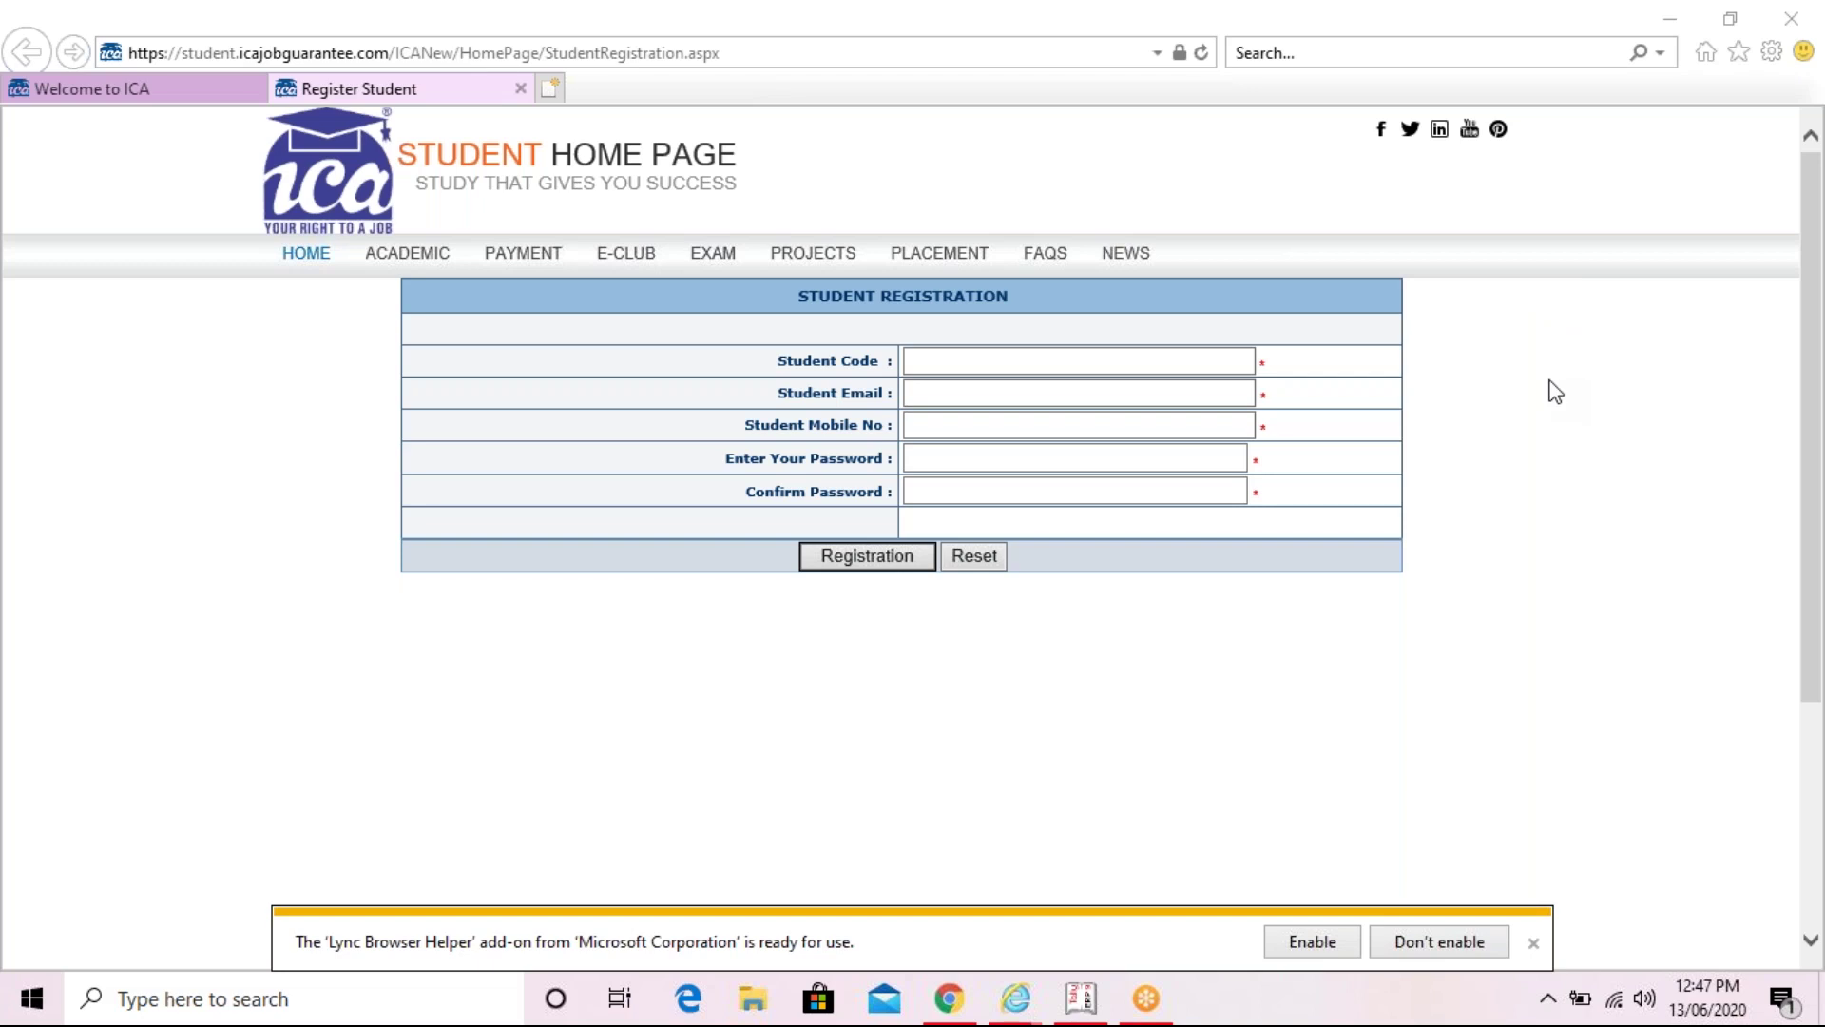
- Start typing the student code into the Student Code field
{"action": "left_click", "coordinate": [1162, 367]}
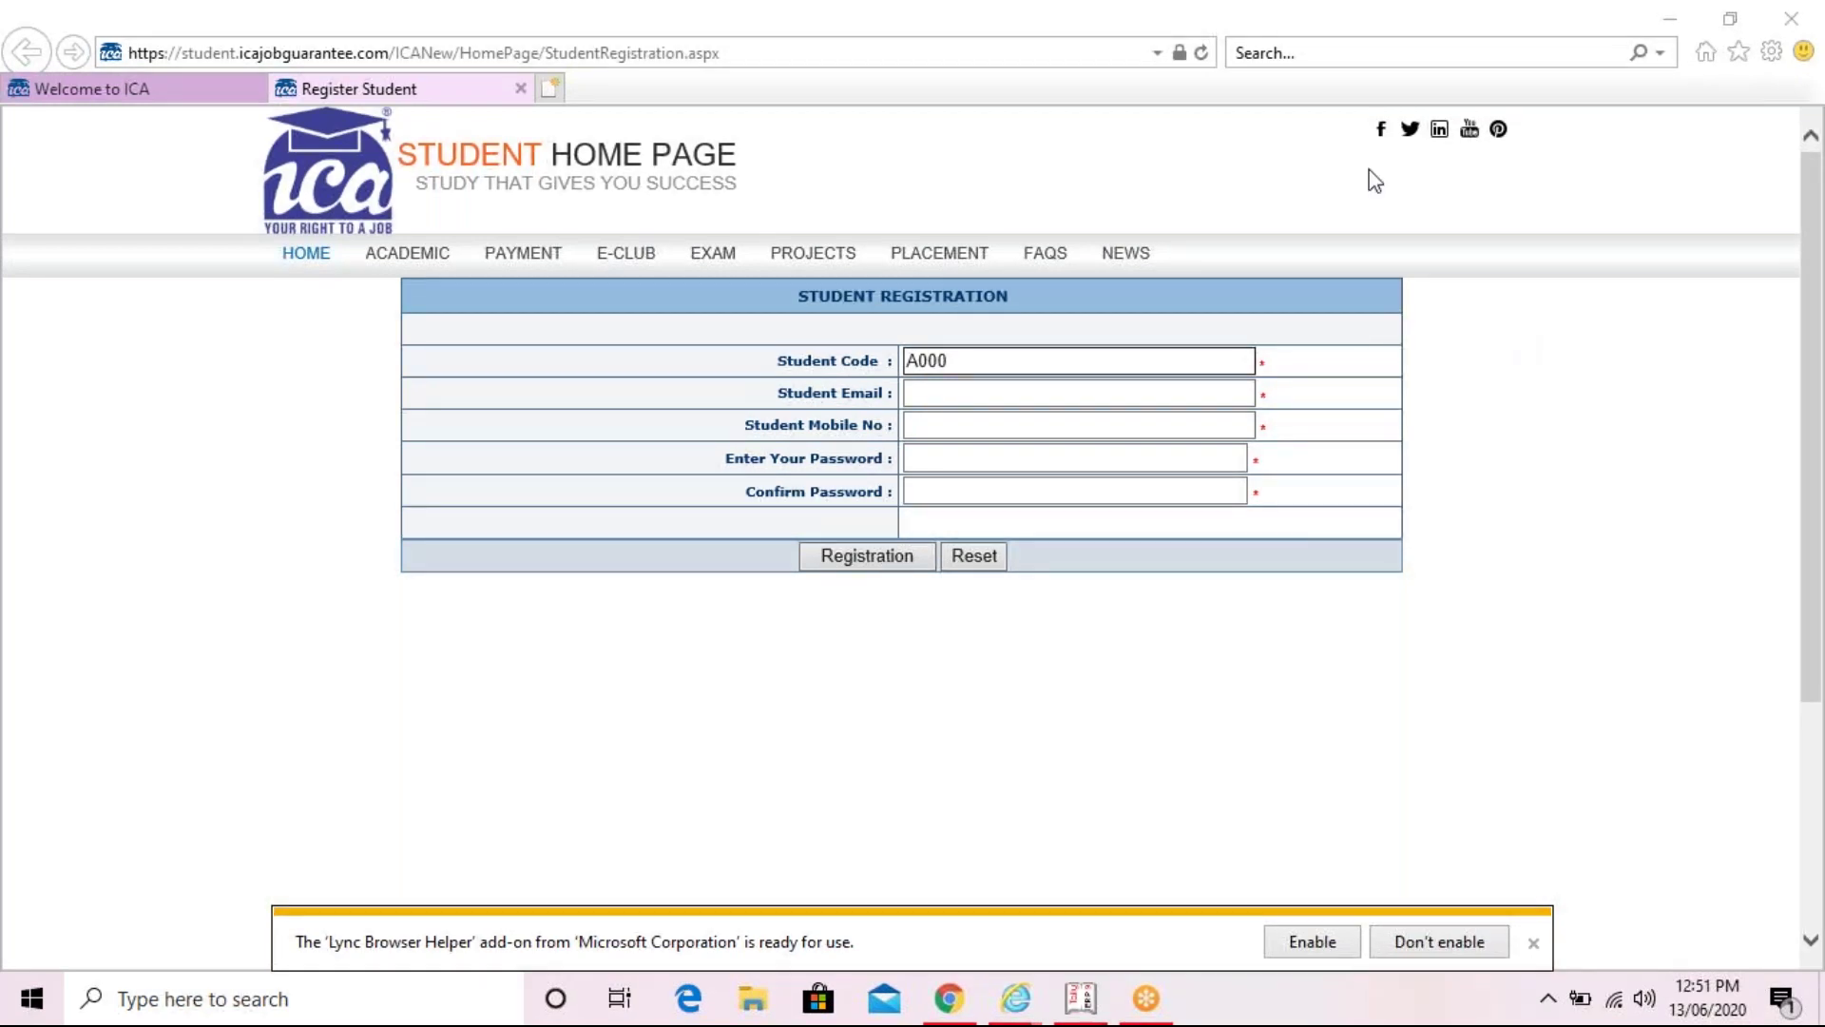
- Finish the student code, correcting mistyped digits, and enter the student's e-mail address
{"action": "left_click", "coordinate": [1040, 360]}
{"action": "left_click", "coordinate": [1162, 362]}
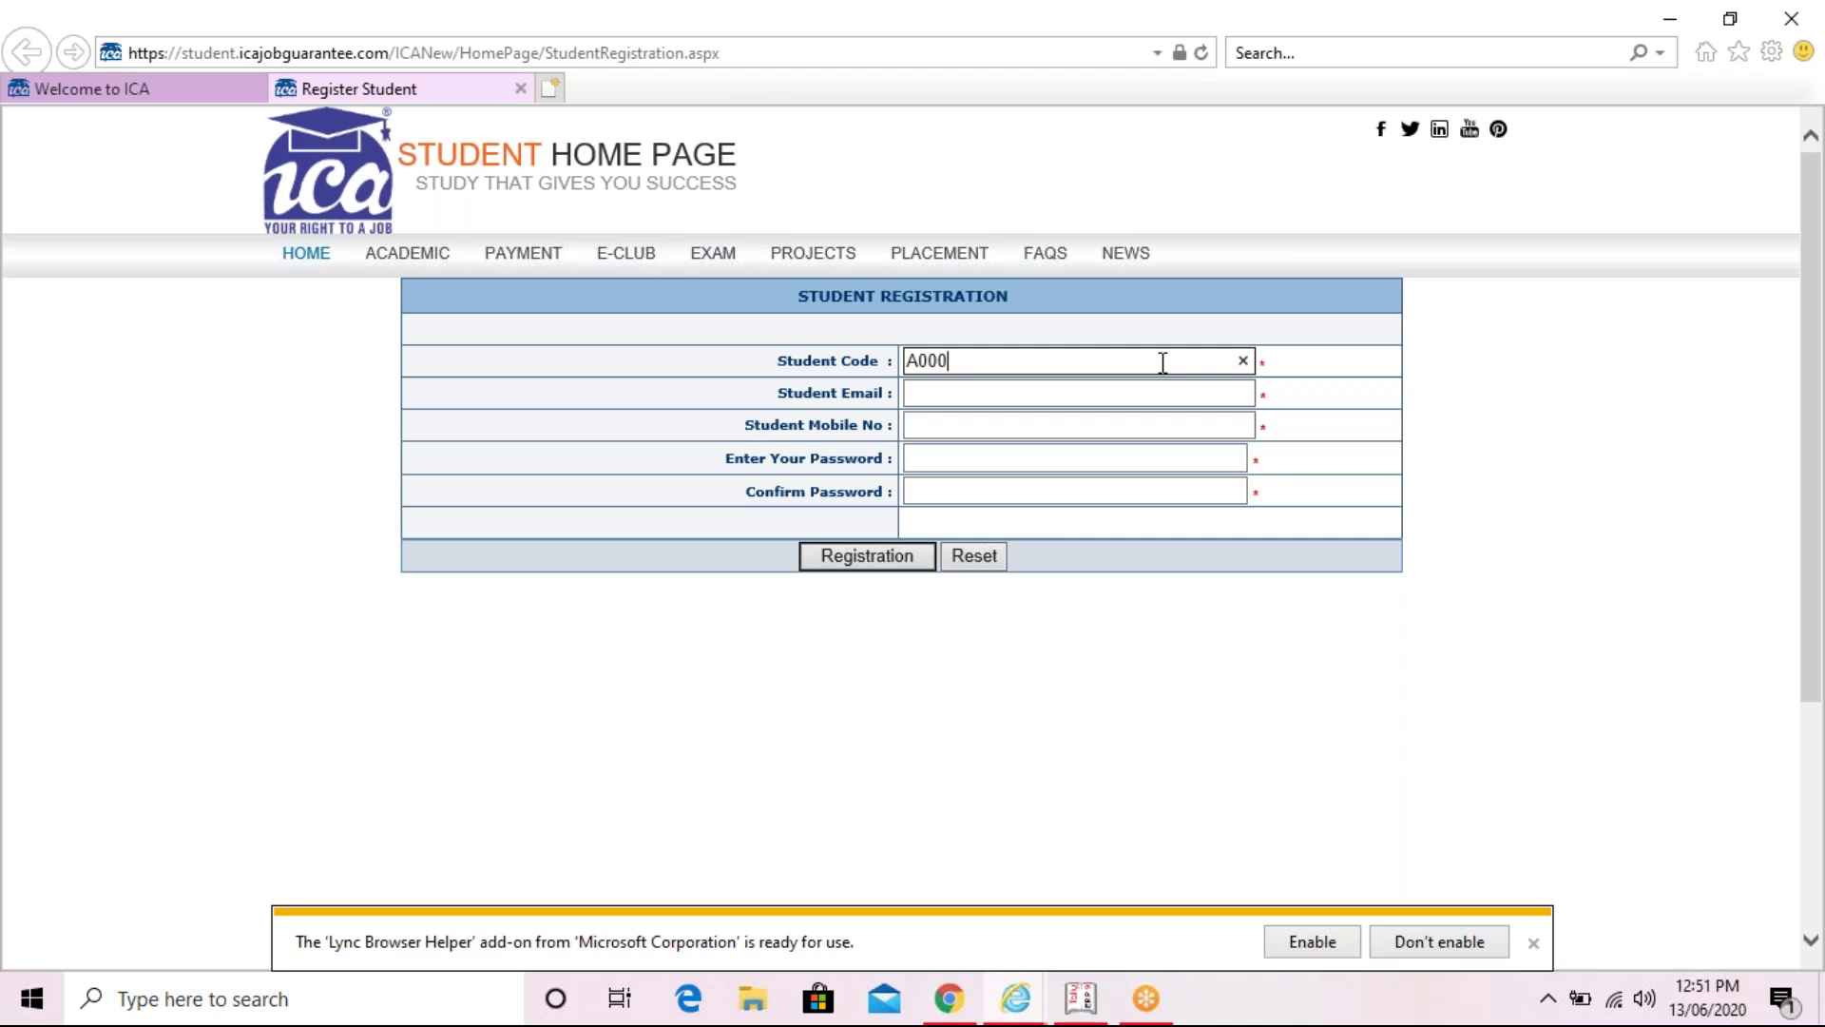
{"action": "type", "text": "1"}
{"action": "type", "text": "00"}
{"action": "type", "text": "11"}
{"action": "key", "text": "BackSpace"}
{"action": "key", "text": "BackSpace"}
{"action": "key", "text": "BackSpace"}
{"action": "key", "text": "BackSpace"}
{"action": "key", "text": "BackSpace"}
{"action": "type", "text": "11578"}
{"action": "left_click", "coordinate": [1113, 393]}
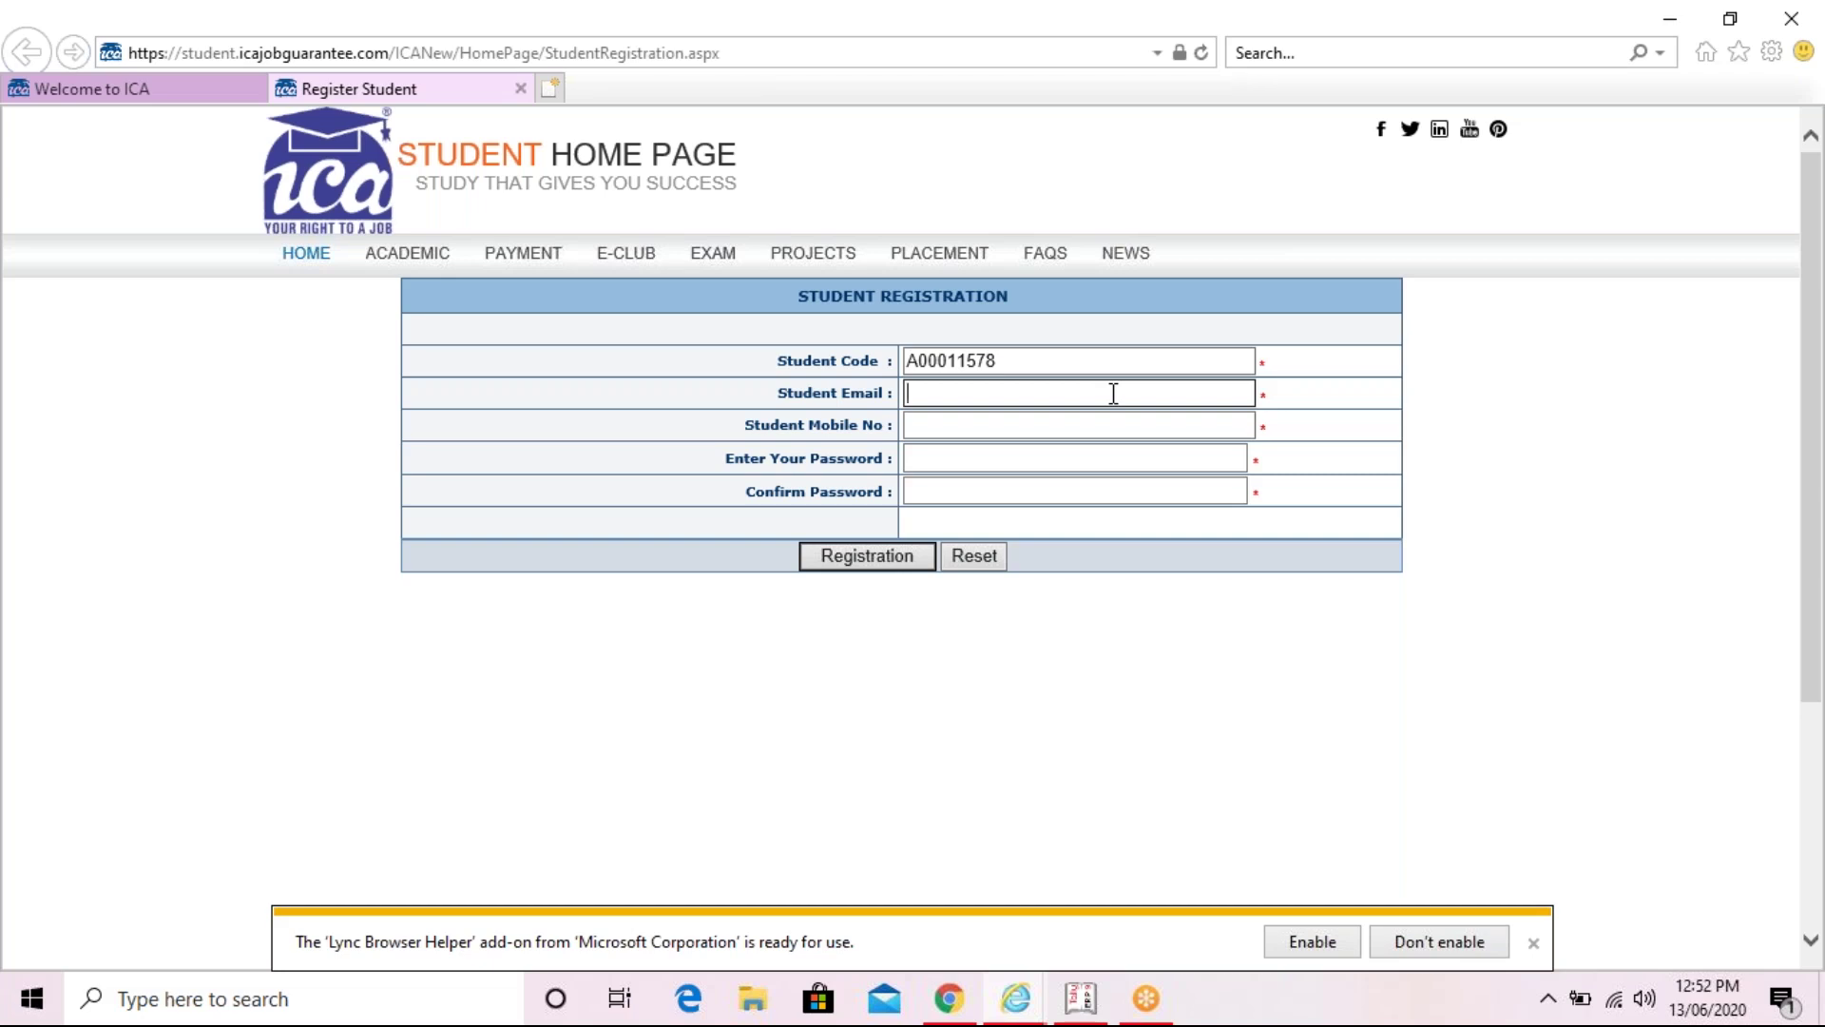
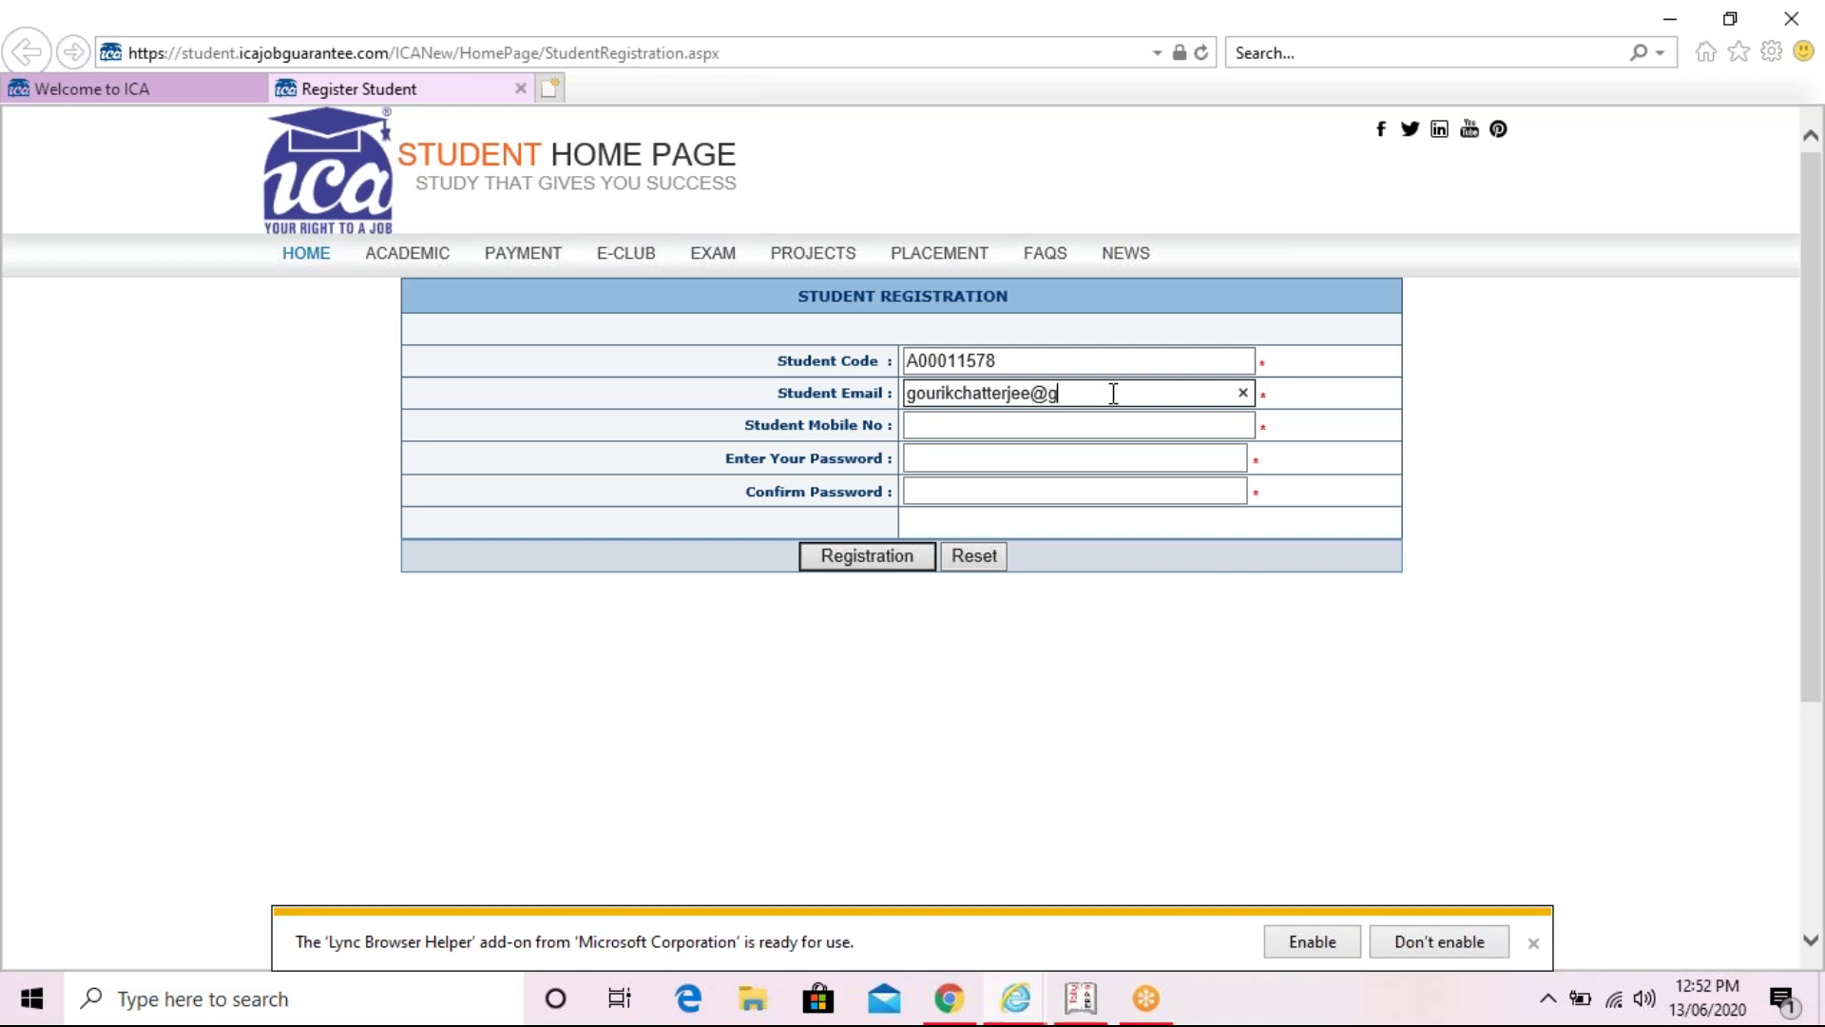
- Enter the student's mobile number, a six-character password and its matching confirmation
{"action": "left_click", "coordinate": [1077, 415]}
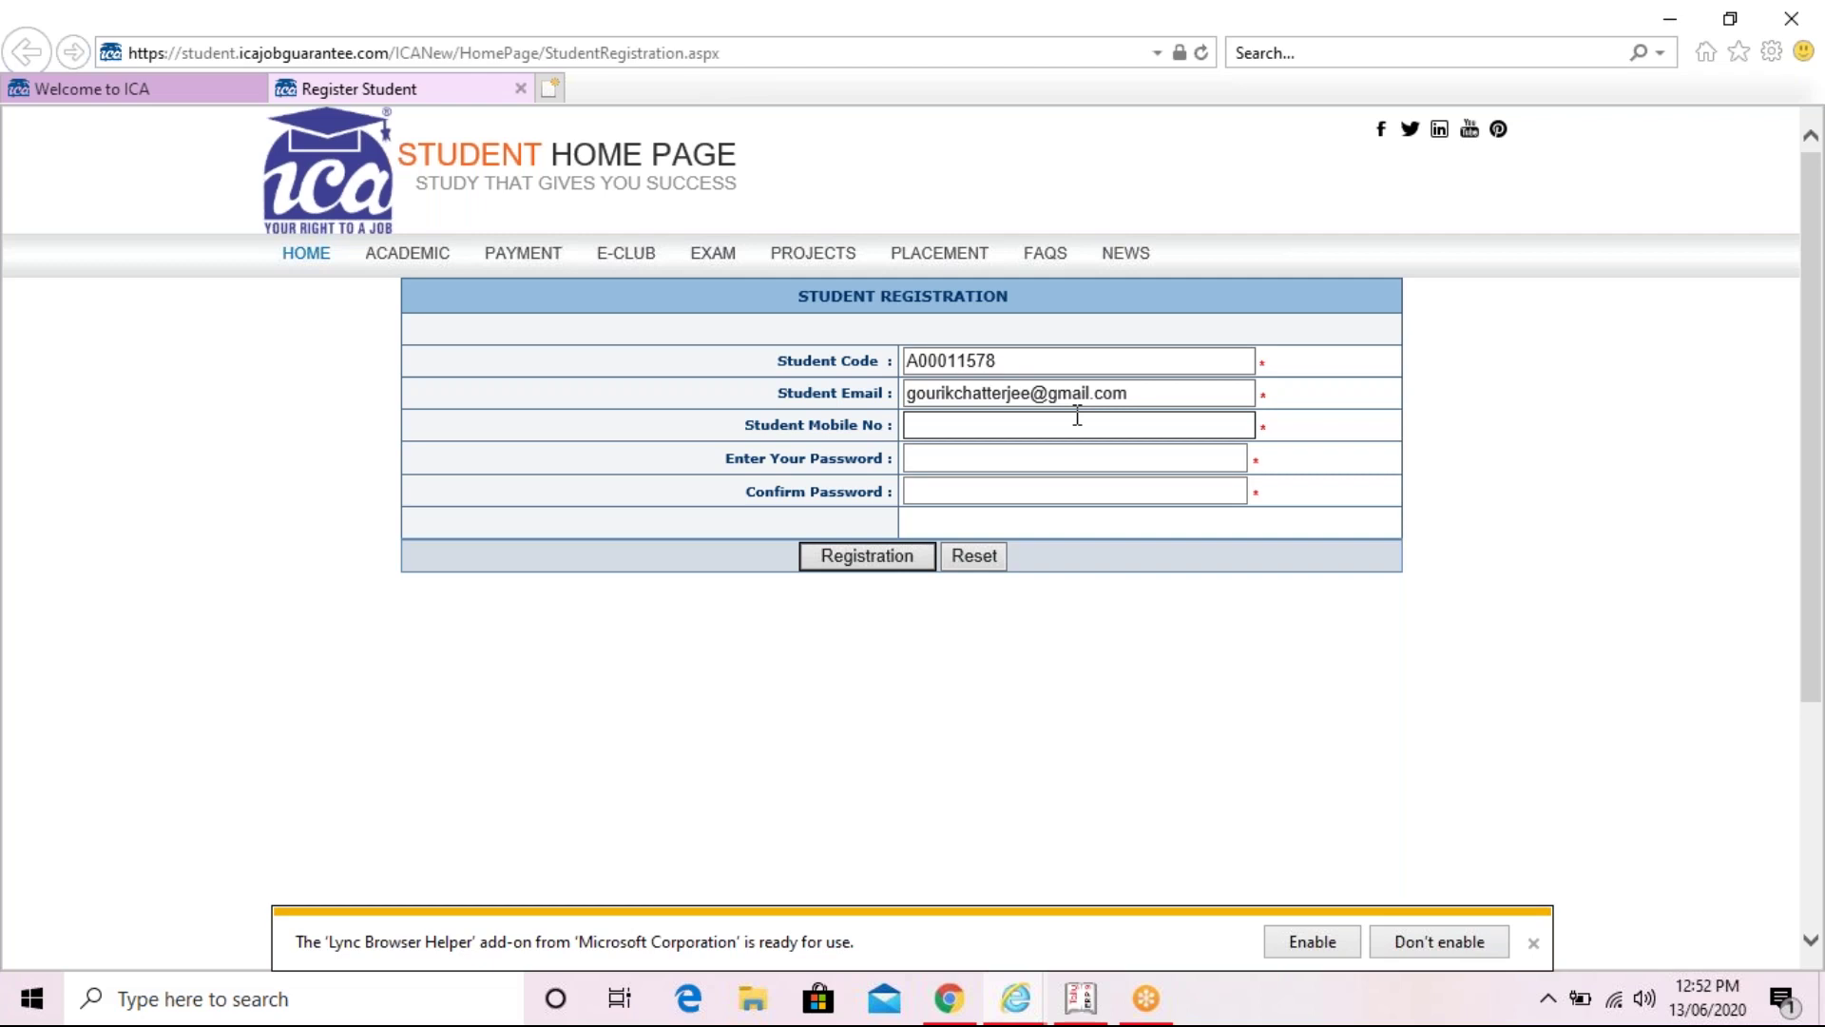
{"action": "left_click", "coordinate": [1065, 457]}
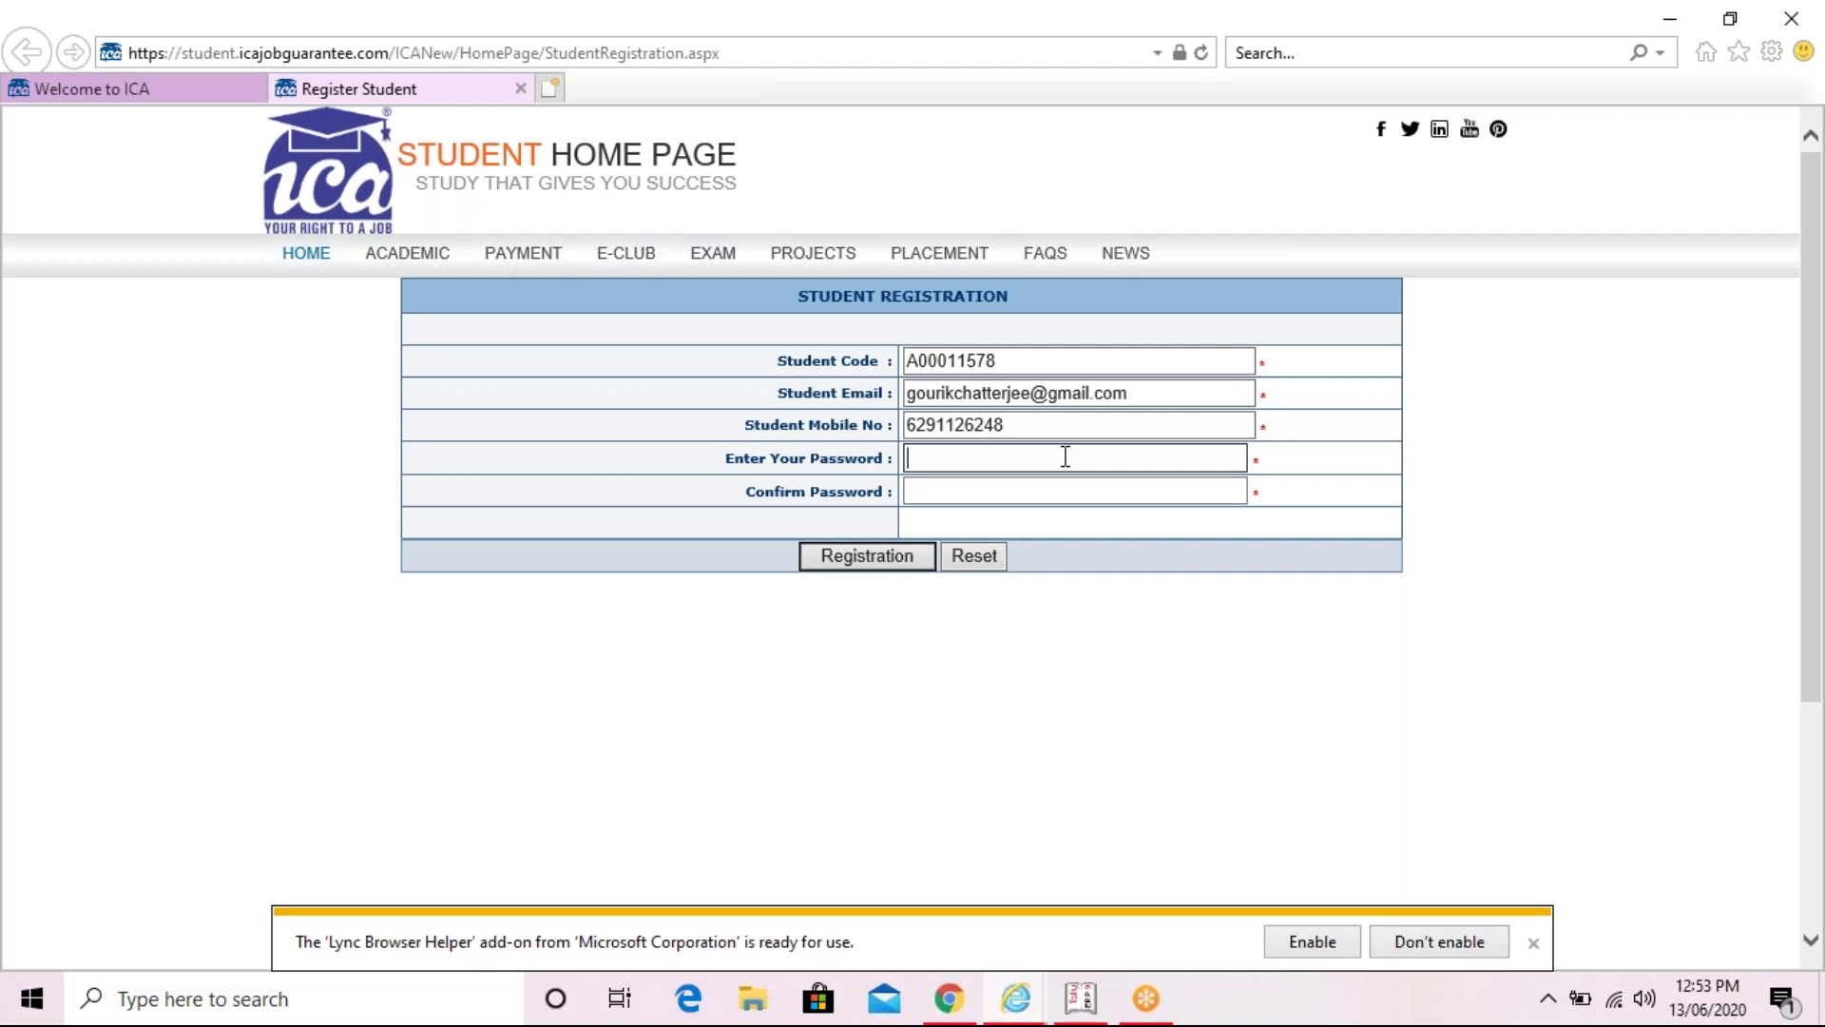
{"action": "type", "text": "••••••"}
{"action": "left_click", "coordinate": [1064, 485]}
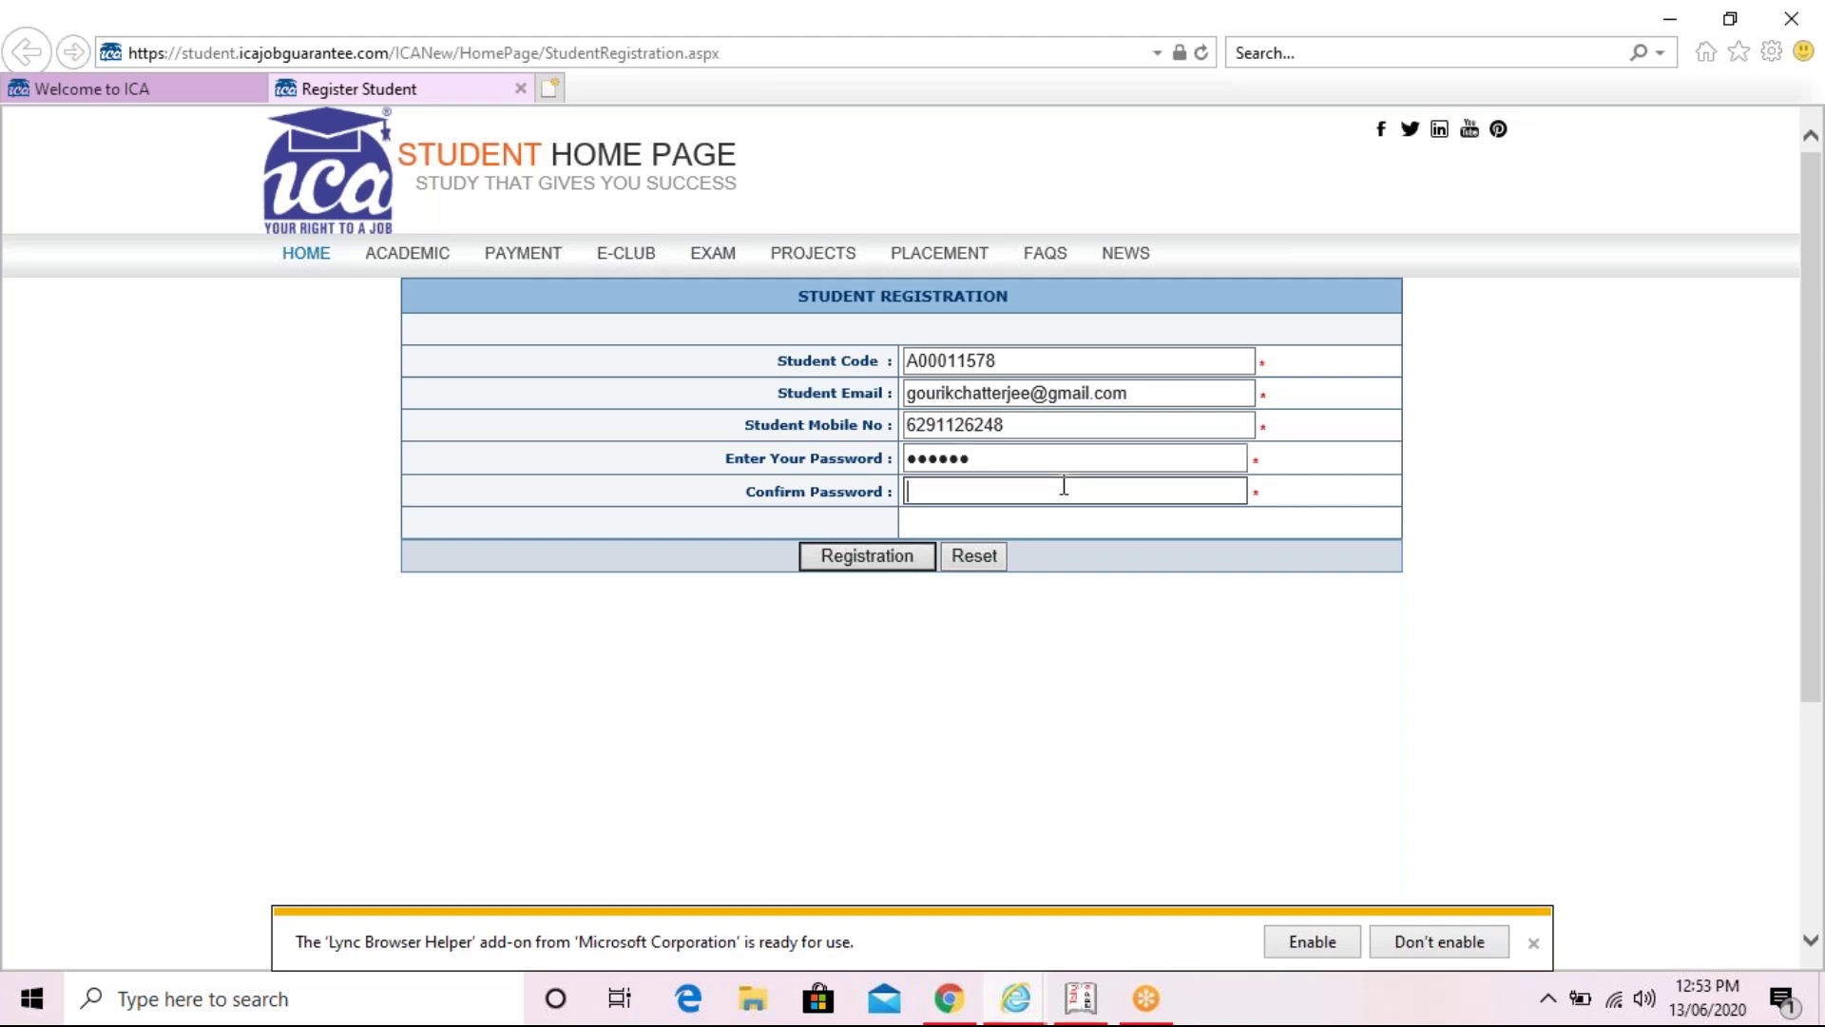
{"action": "type", "text": "••••••"}
- Submit the completed student form with the Registration button
{"action": "left_click", "coordinate": [913, 562]}
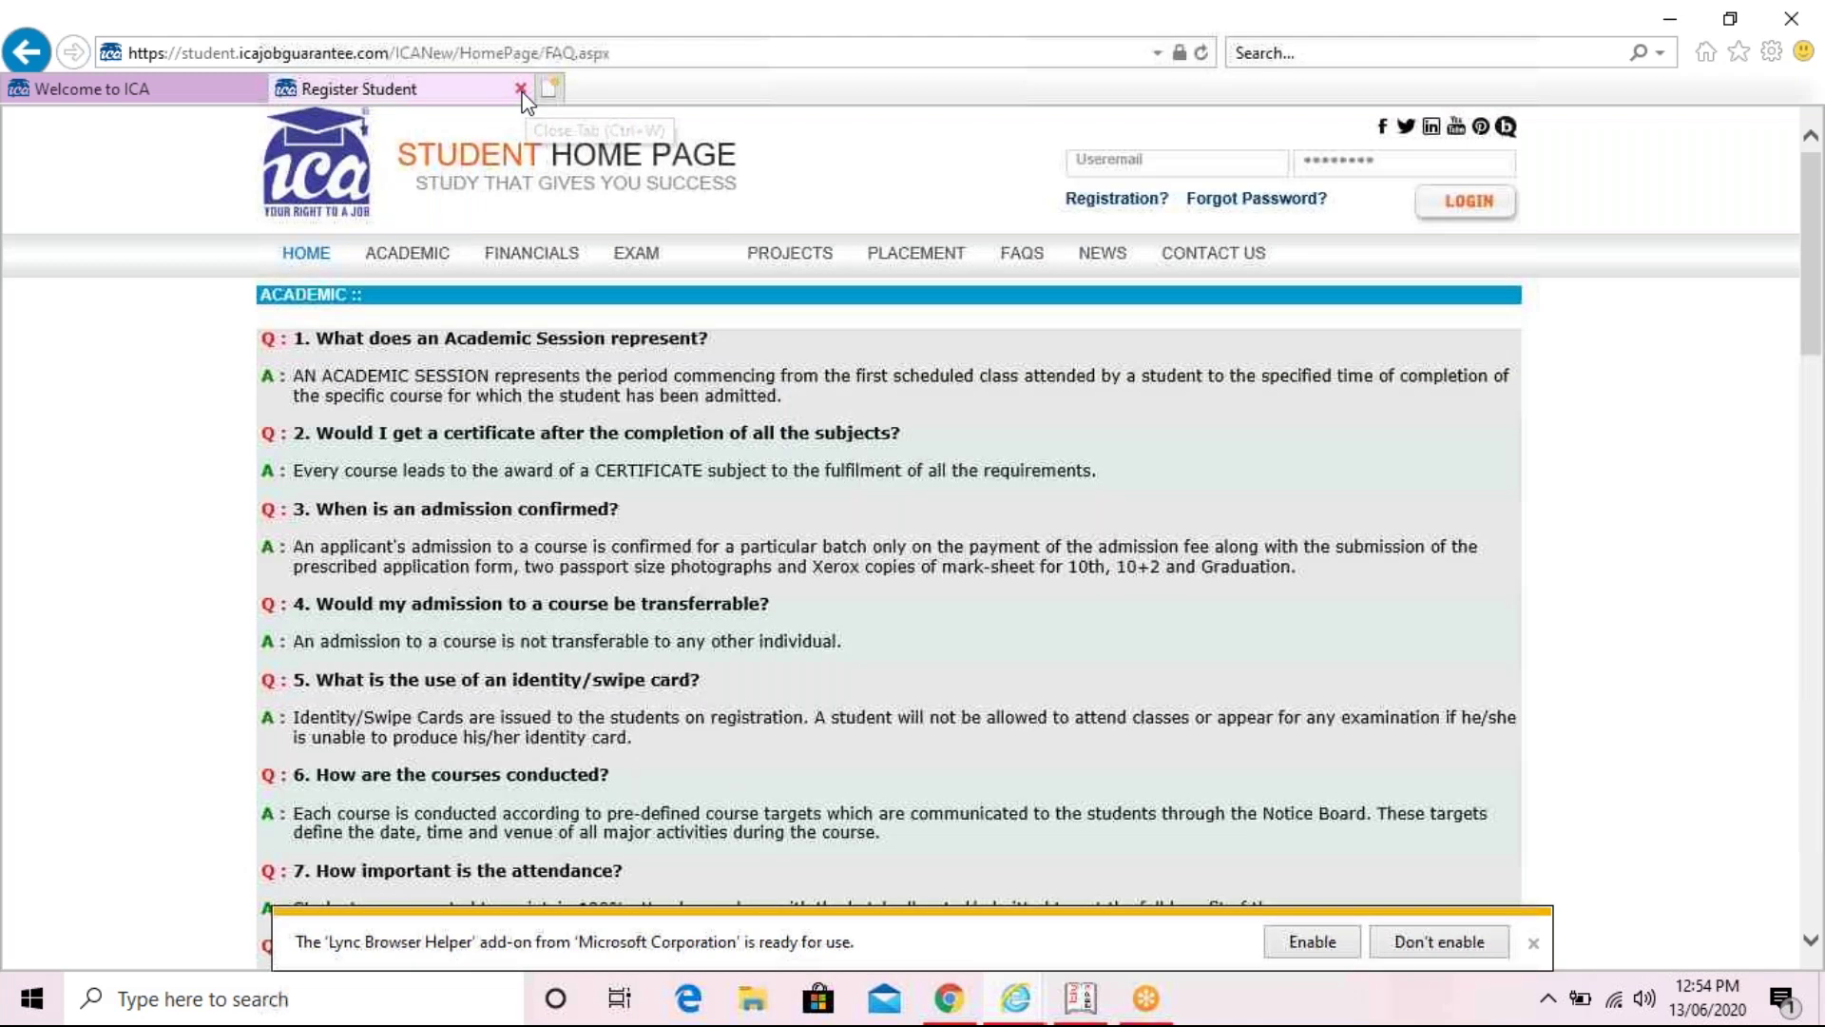
- Close the Register Student tab and open a new registration page via Registration?
{"action": "left_click", "coordinate": [521, 88]}
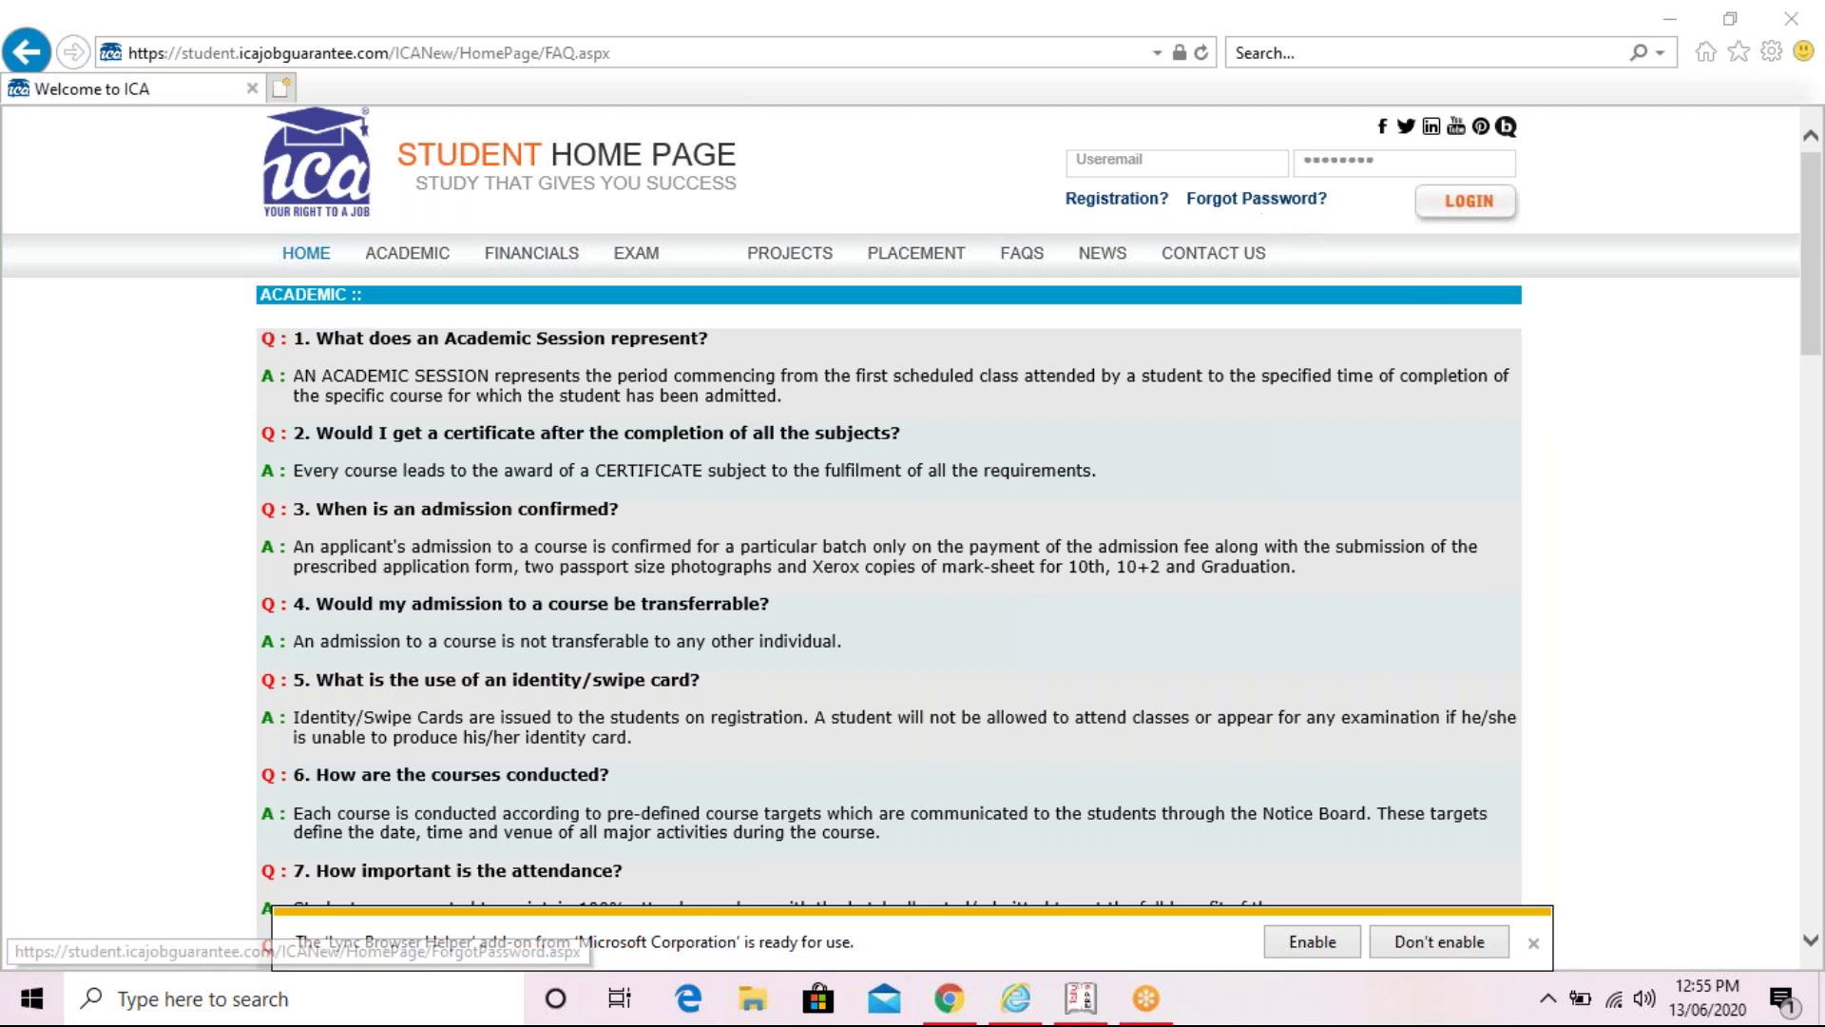
{"action": "left_click", "coordinate": [1267, 162]}
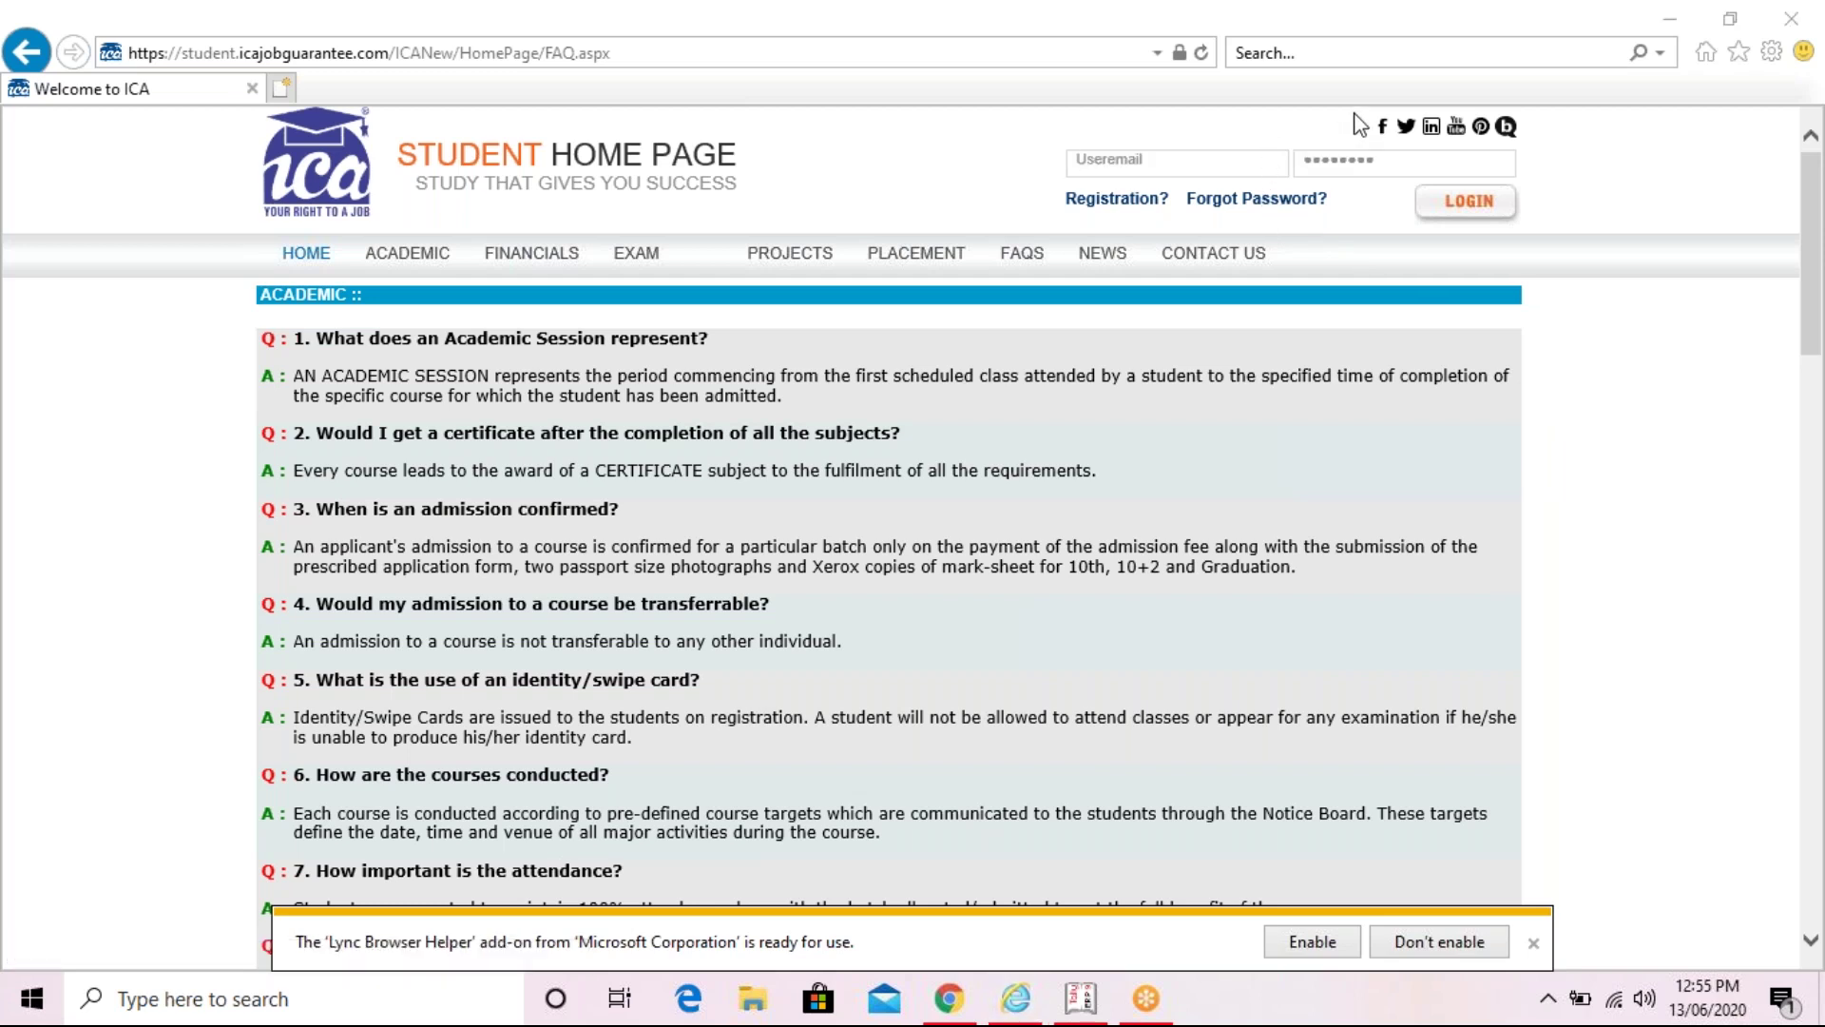
{"action": "left_click", "coordinate": [1120, 199]}
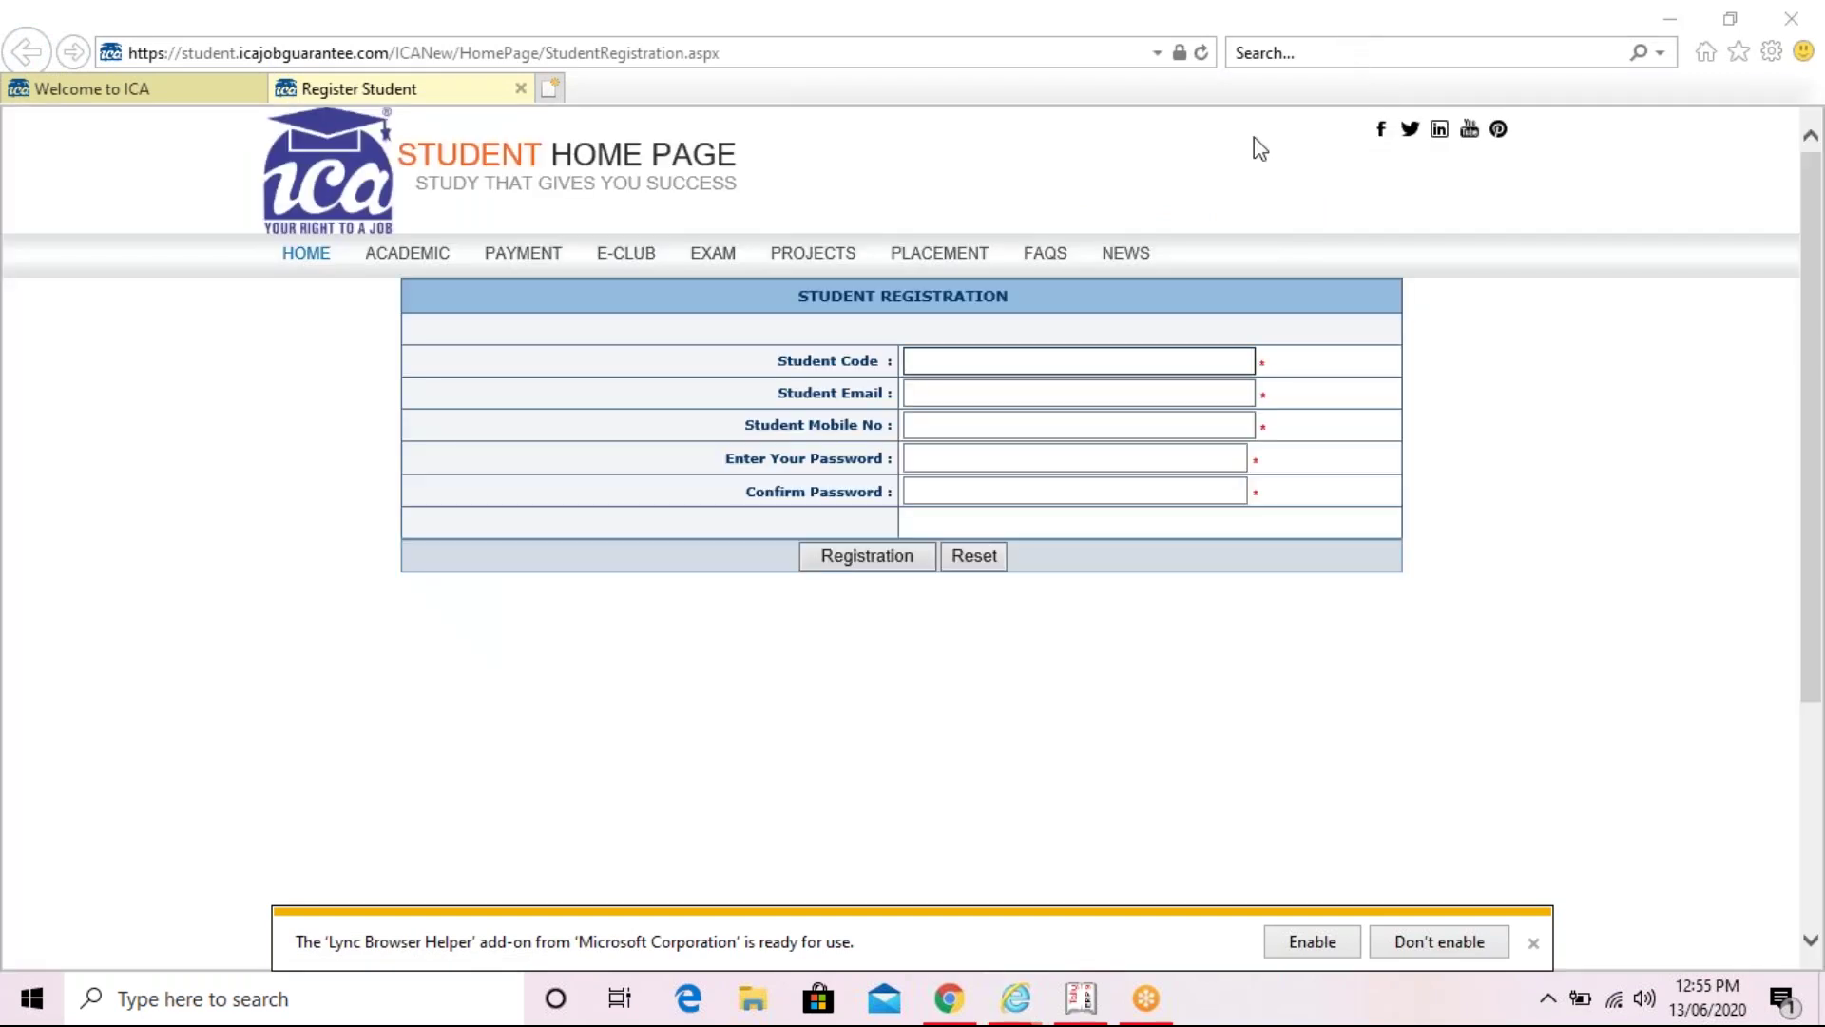
- Type the new student's code into the Student Code field
{"action": "left_click", "coordinate": [1107, 365]}
{"action": "type", "text": "A"}
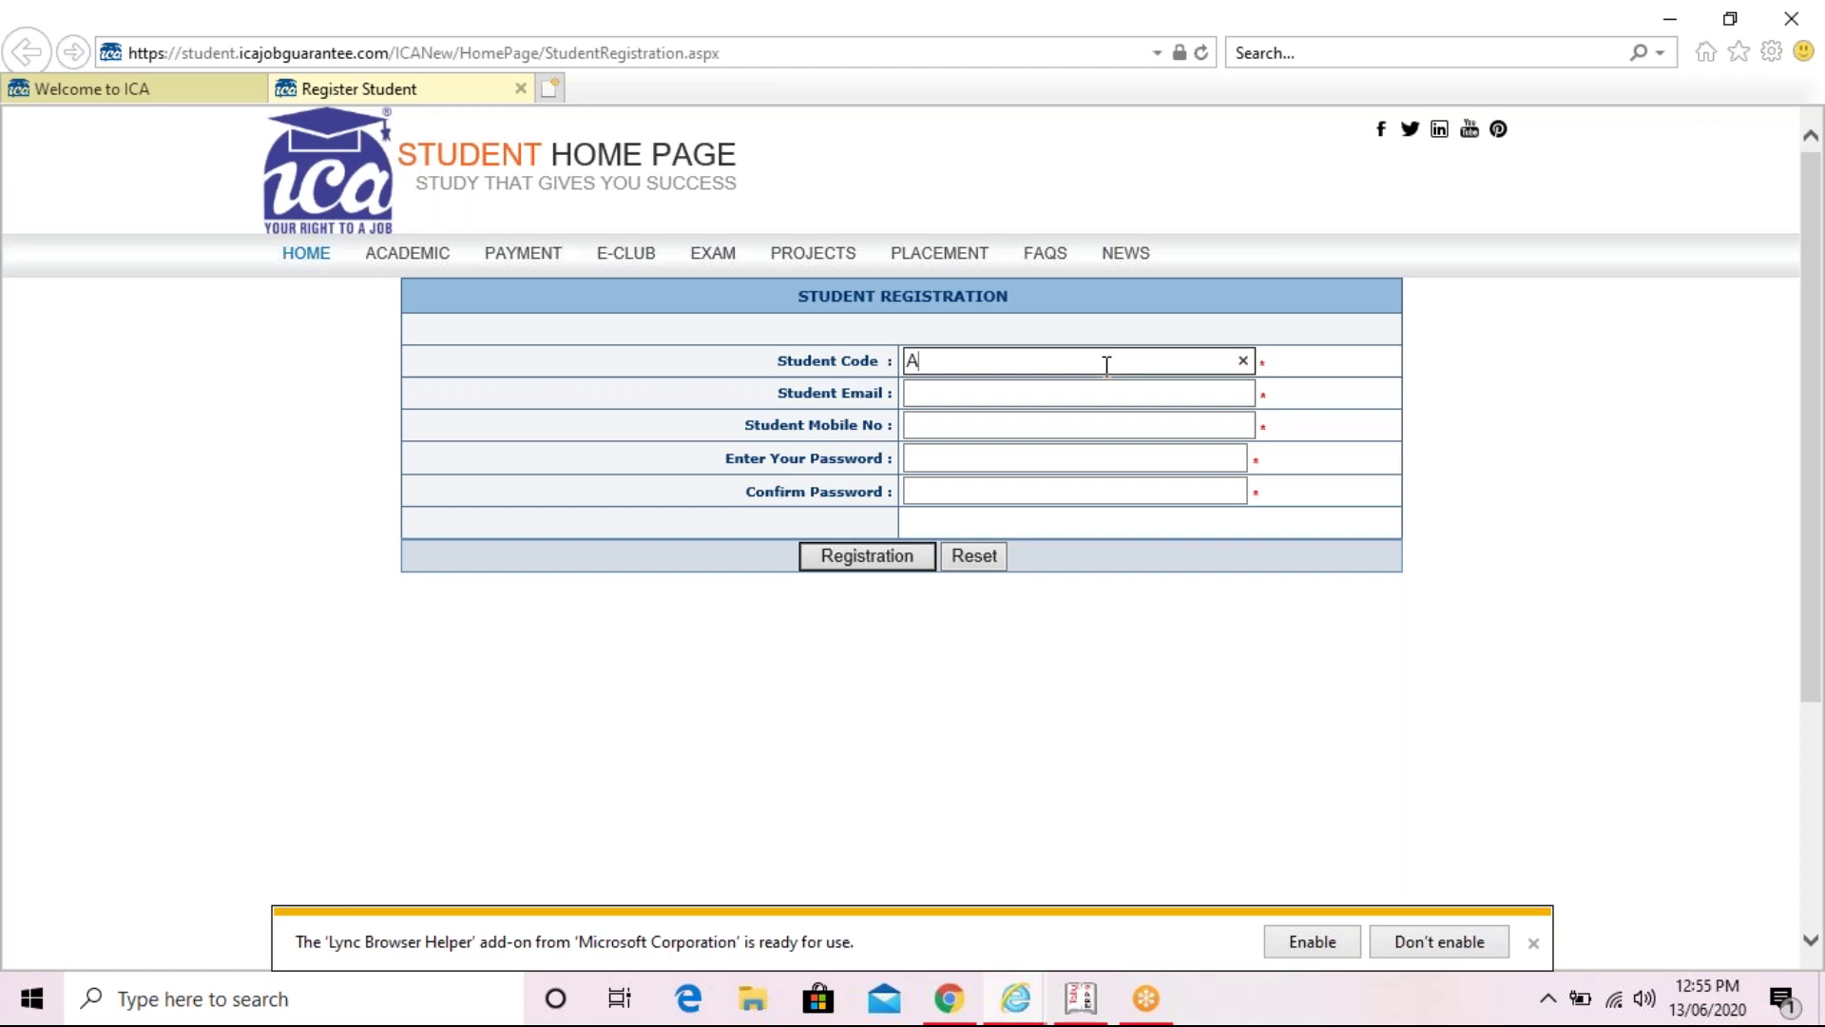
{"action": "type", "text": "000"}
{"action": "type", "text": "11544"}
- Enter the student's e-mail address in Student Email, fixing a mistyped character
{"action": "left_click", "coordinate": [1107, 392]}
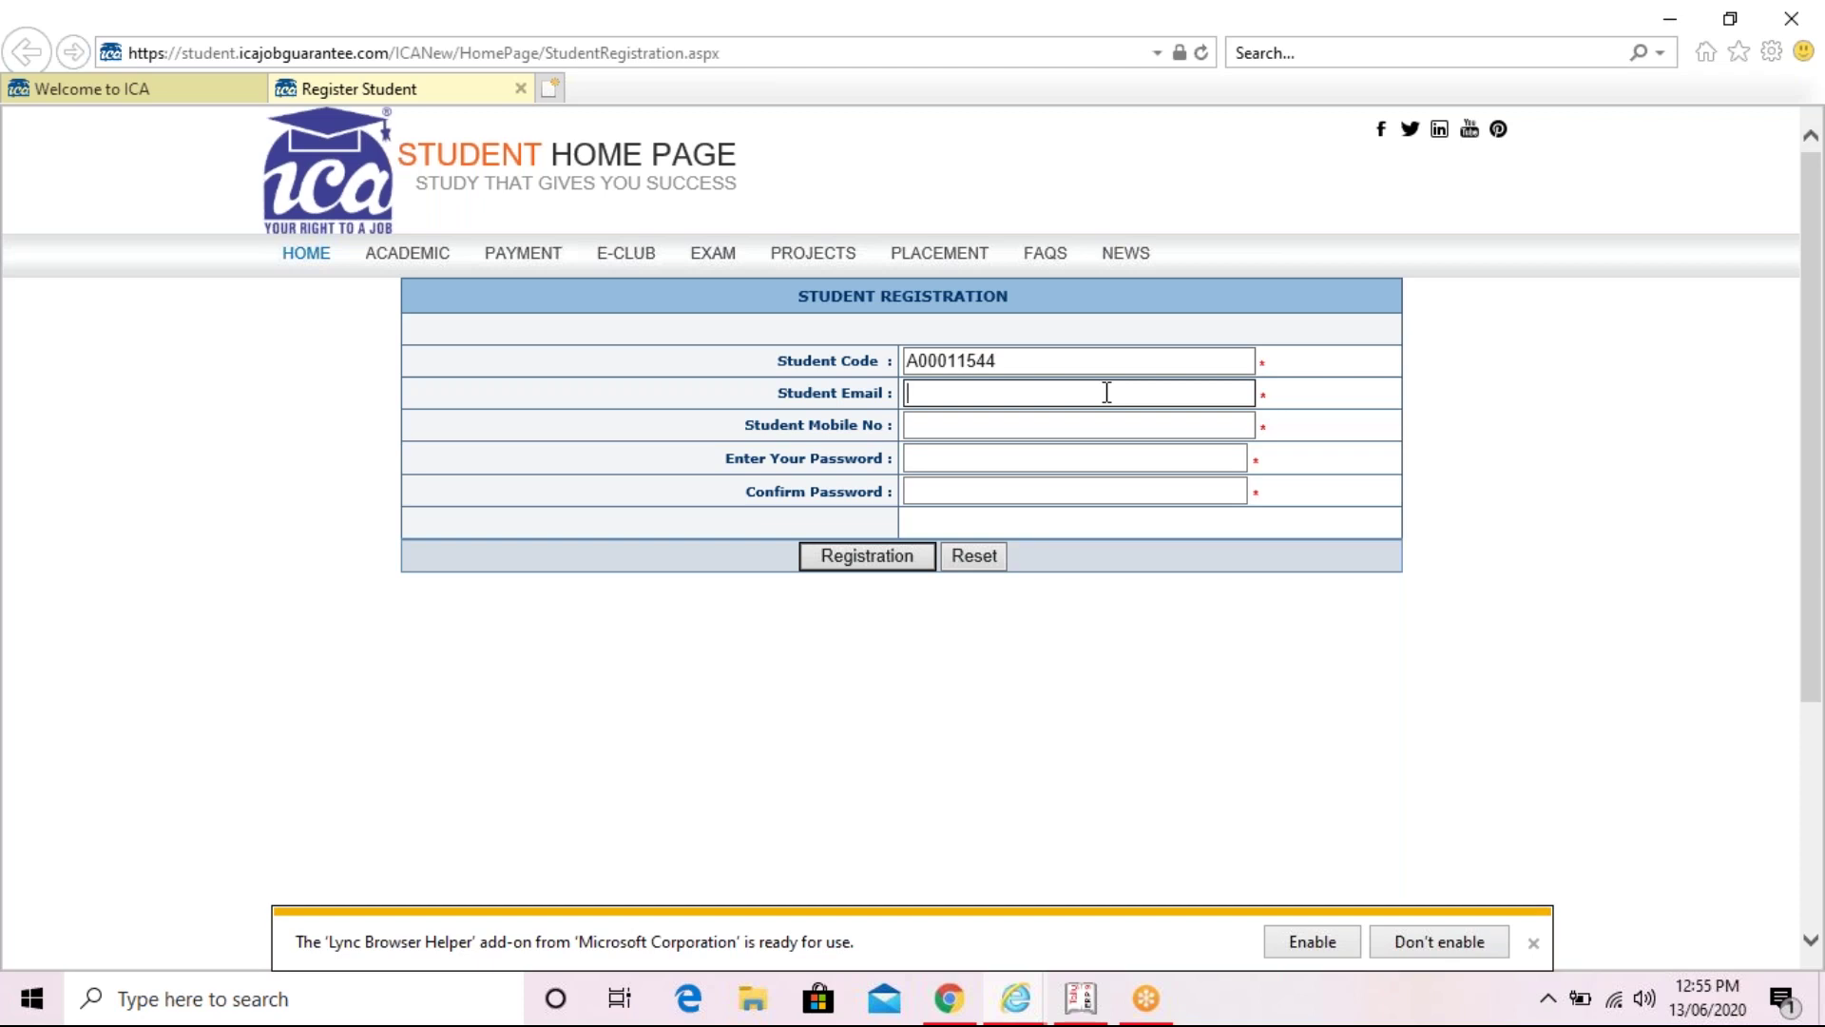
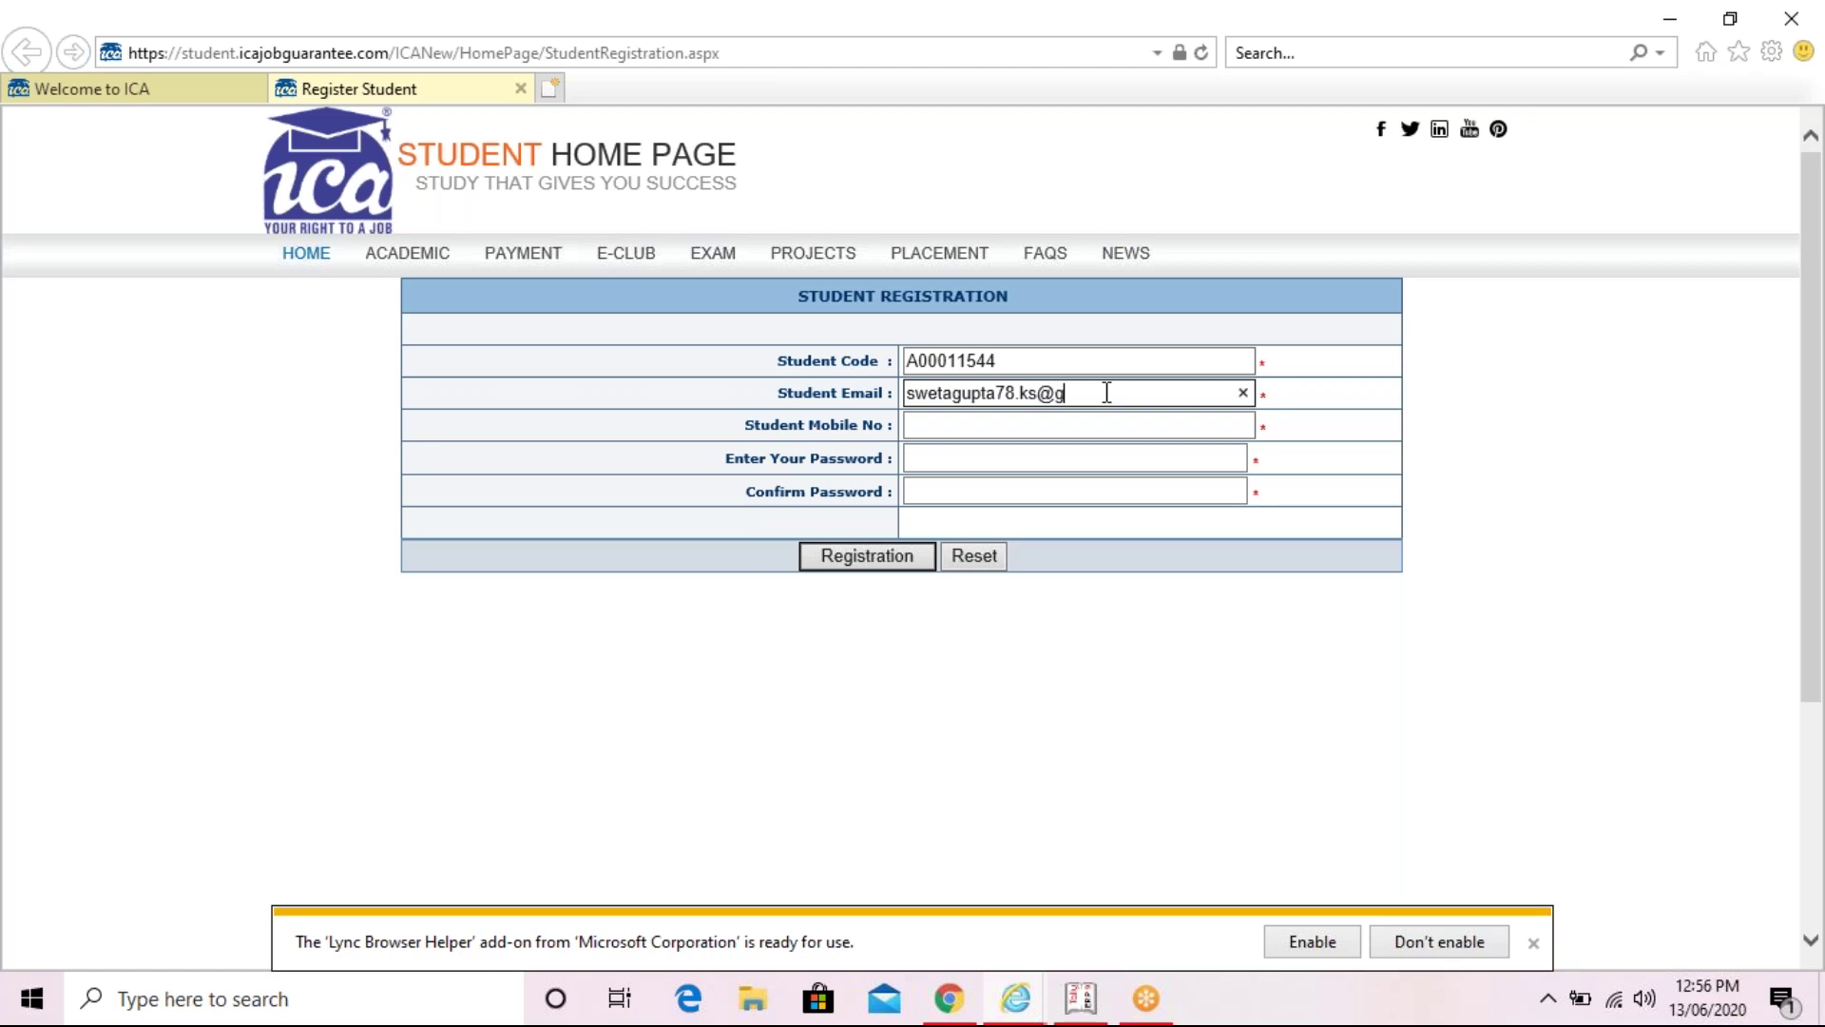
- Enter the student's ten-digit mobile number in Student Mobile No
{"action": "left_click", "coordinate": [1083, 423]}
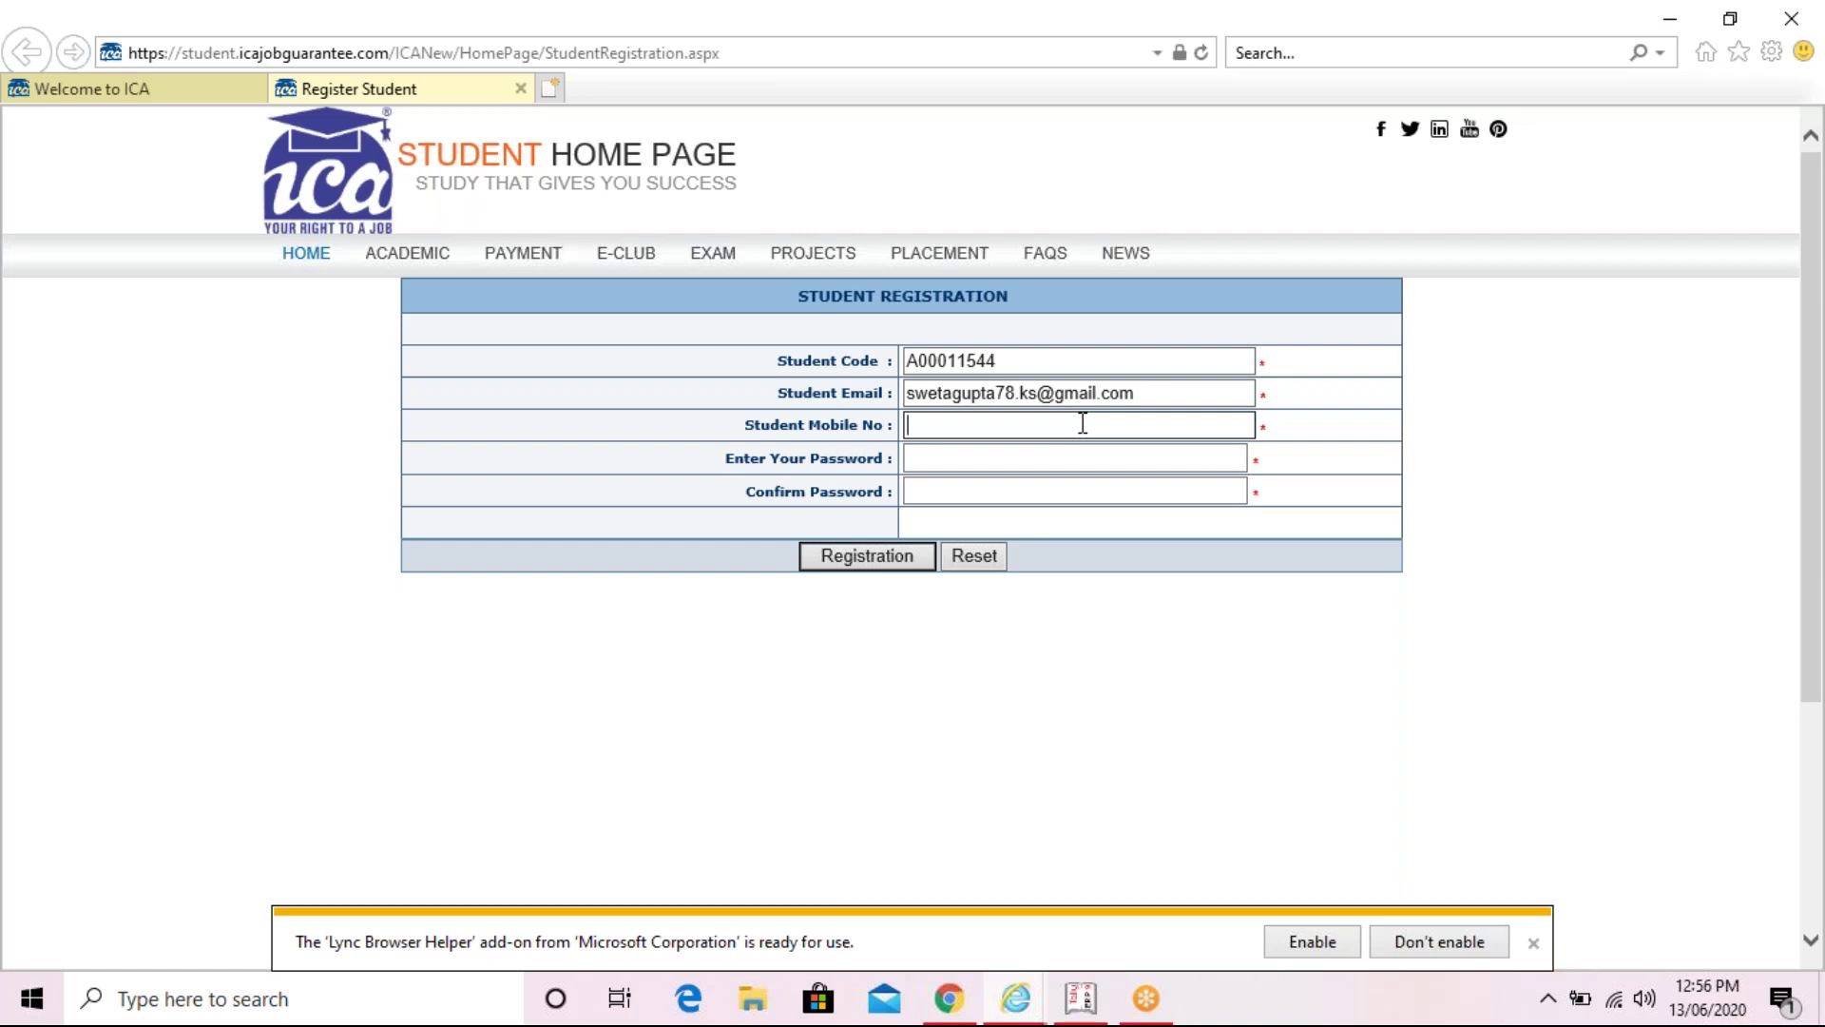
- Set a six-character password and repeat it in Confirm Password
{"action": "left_click", "coordinate": [1084, 452]}
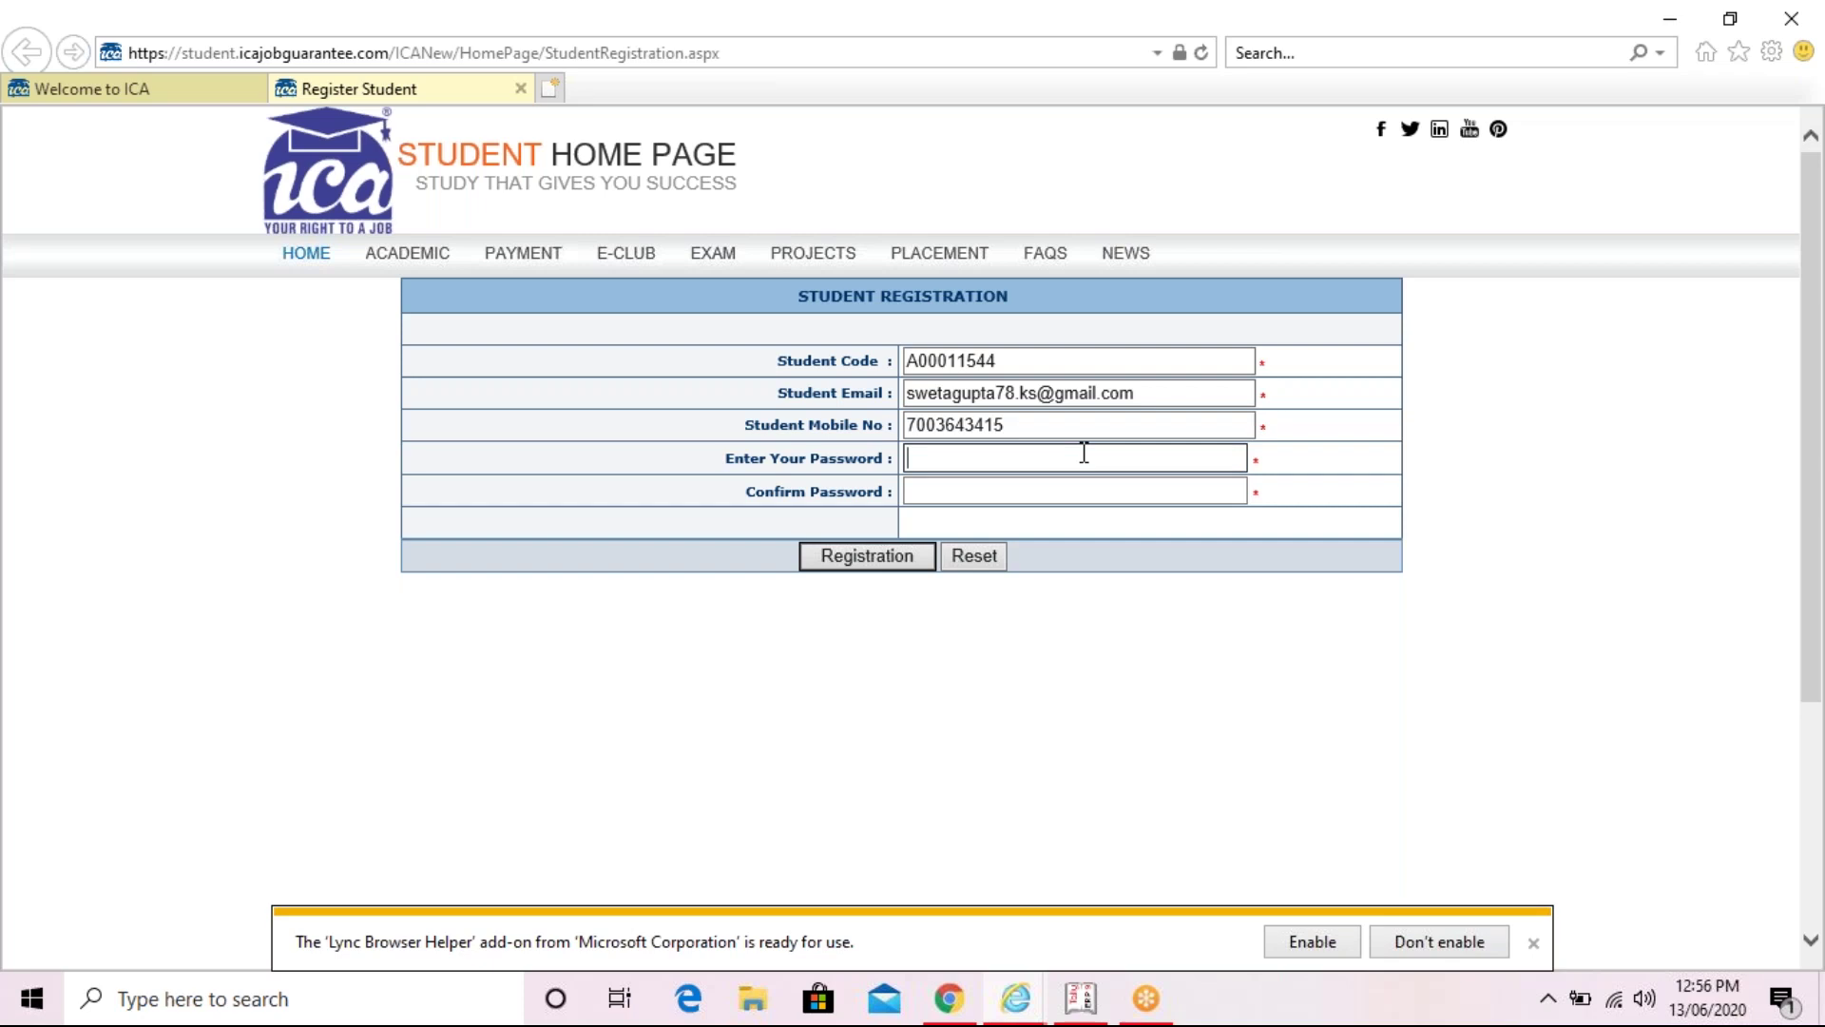
{"action": "type", "text": "•"}
{"action": "key", "text": "BackSpace"}
{"action": "type", "text": "••••••"}
{"action": "left_click", "coordinate": [1087, 490]}
{"action": "type", "text": "•"}
{"action": "type", "text": "456"}
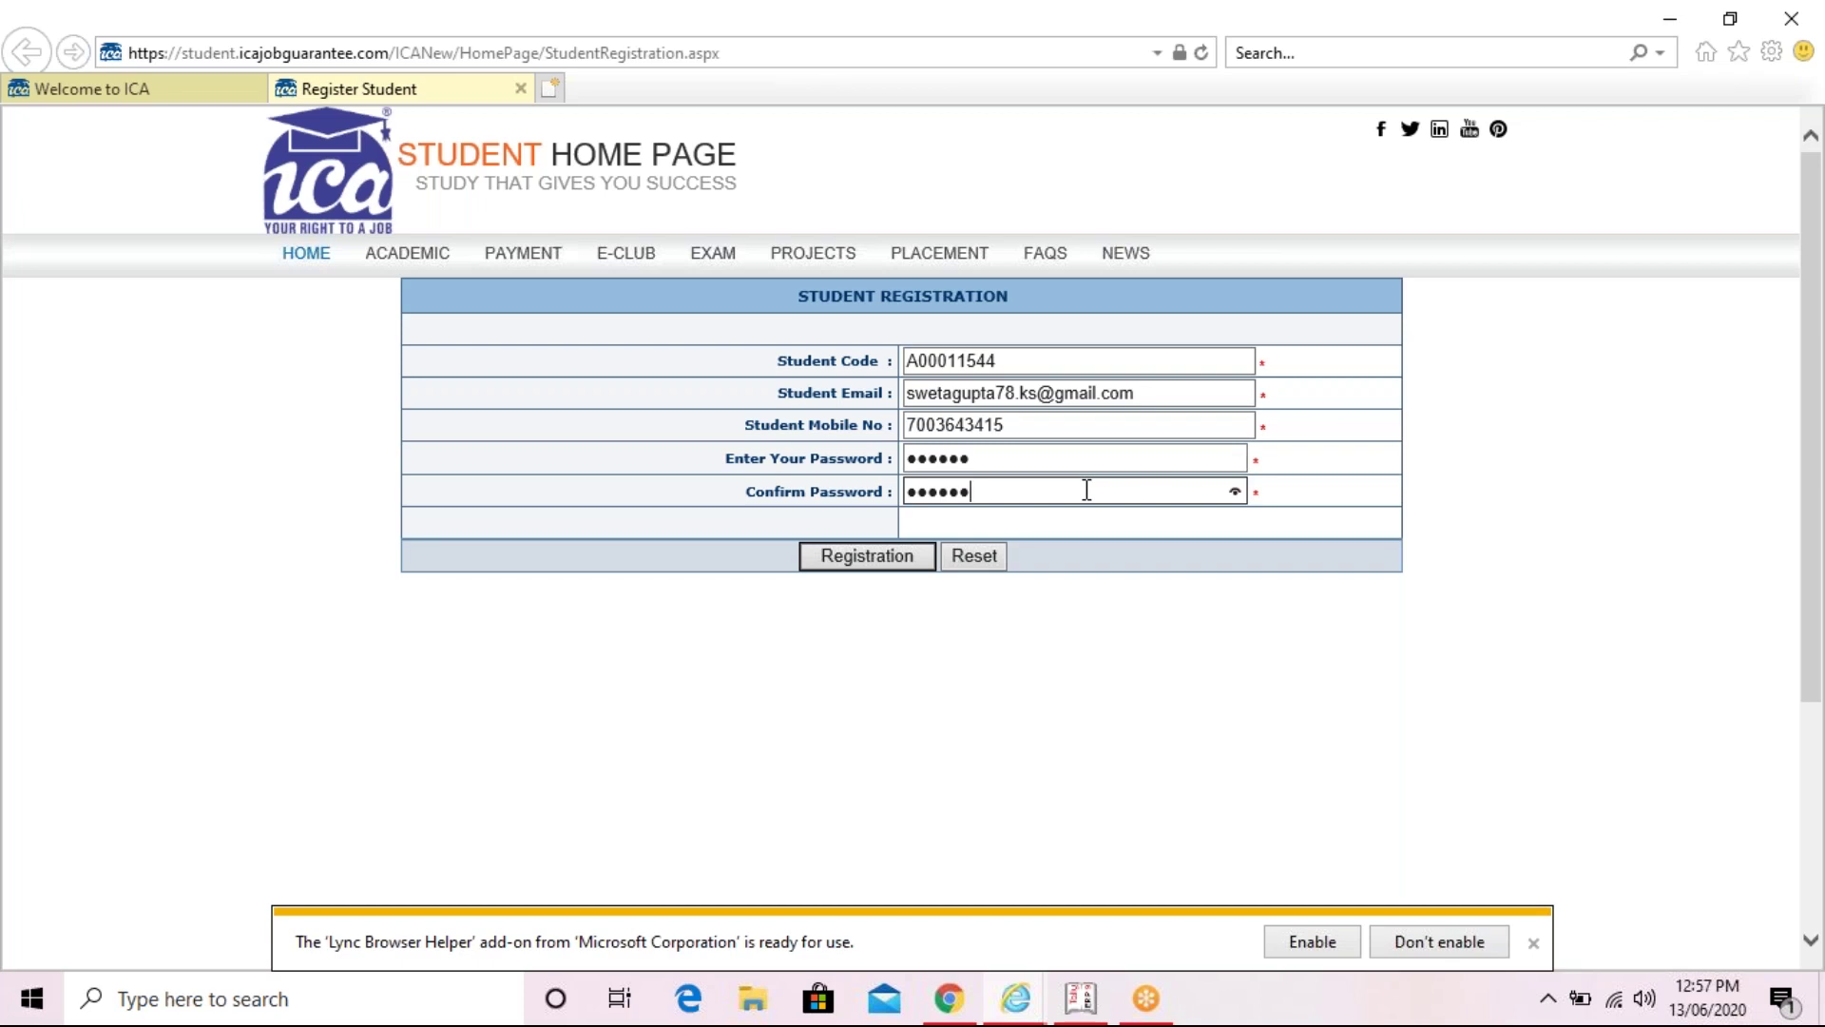
- Submit the new student registration form so an activation mail is sent
{"action": "left_click", "coordinate": [900, 560]}
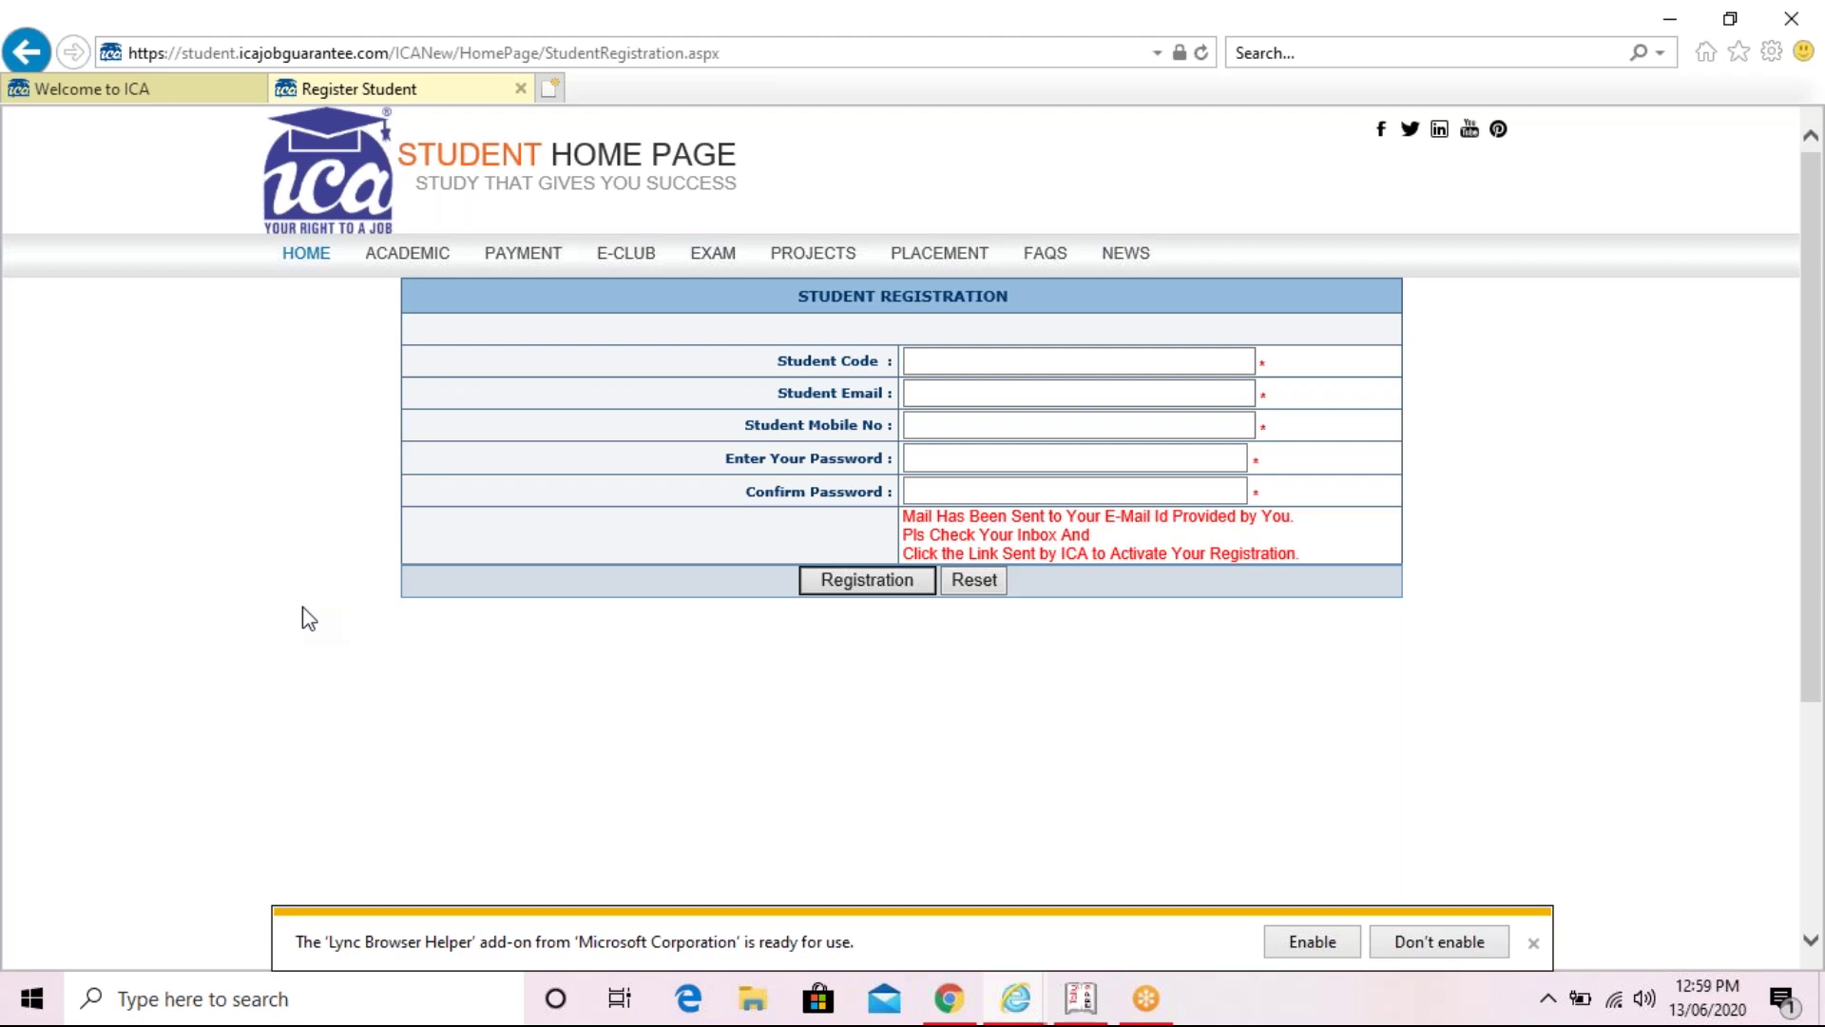
- Close the registration tab and log in with the account e-mail and password; the login is rejected
{"action": "left_click", "coordinate": [521, 88]}
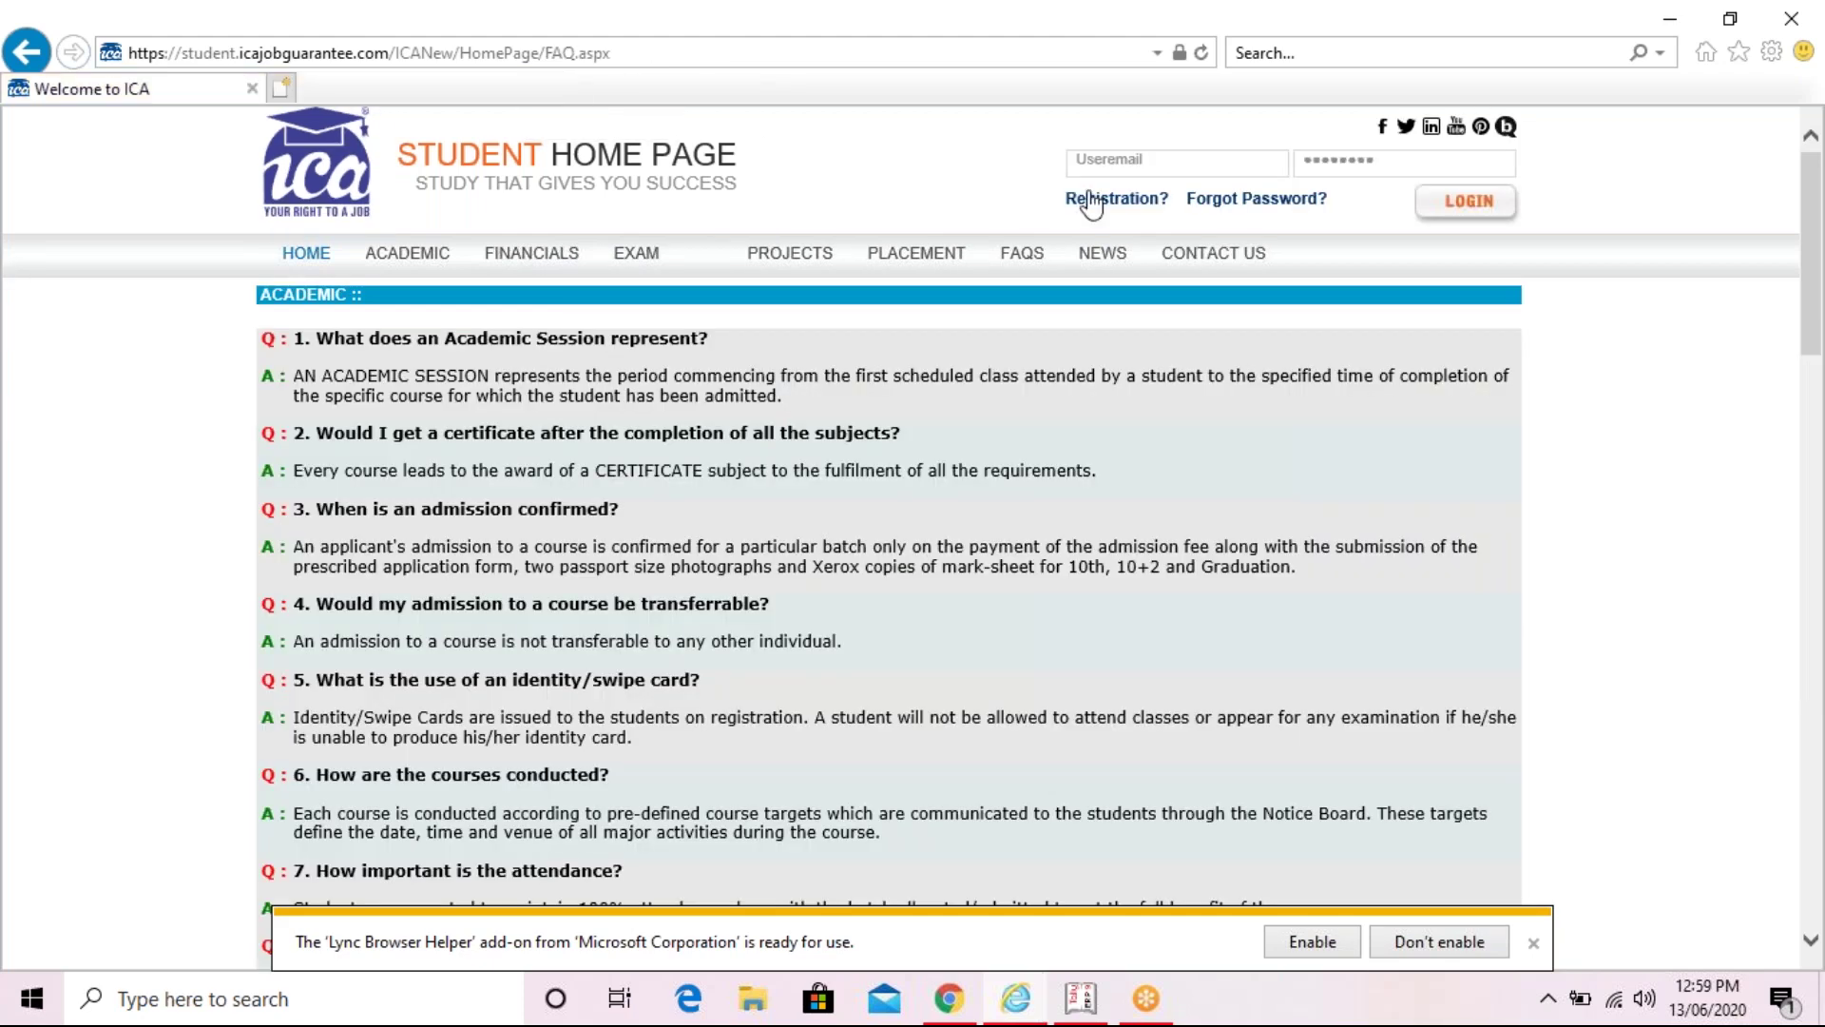
{"action": "left_click", "coordinate": [1129, 161]}
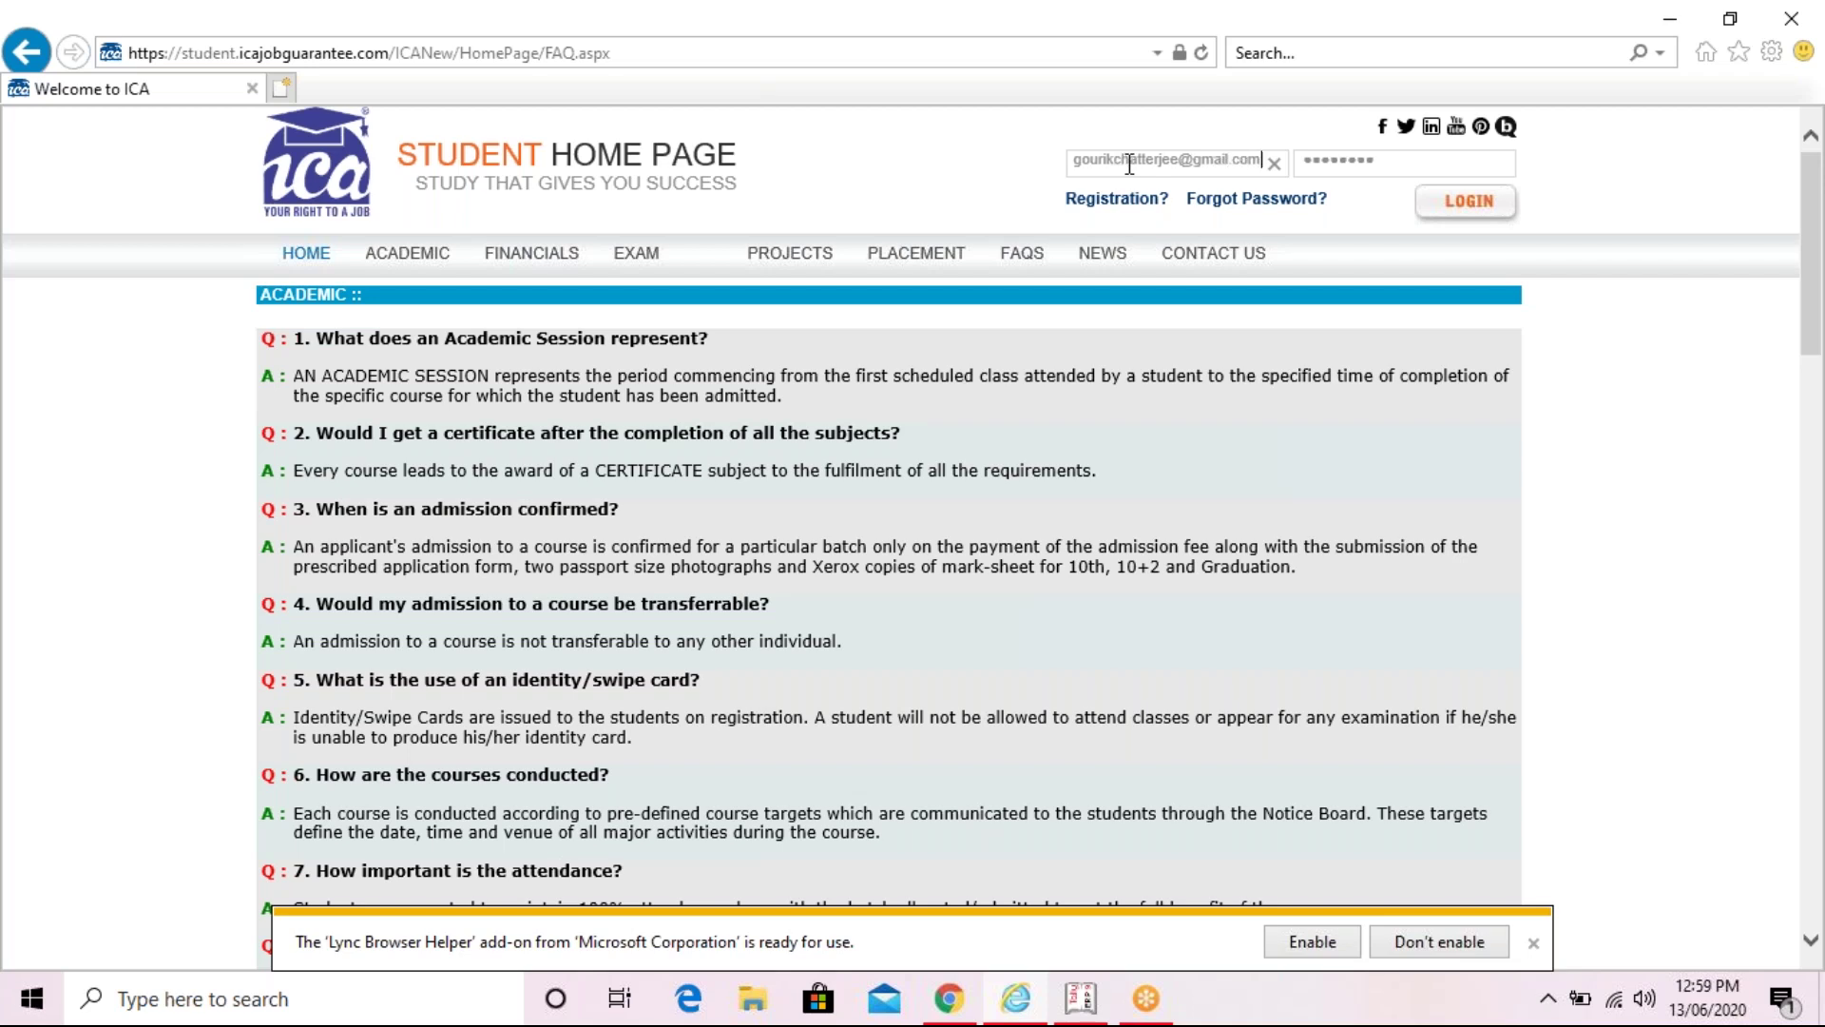
{"action": "left_click", "coordinate": [1408, 163]}
{"action": "type", "text": "******"}
{"action": "left_click", "coordinate": [1468, 205]}
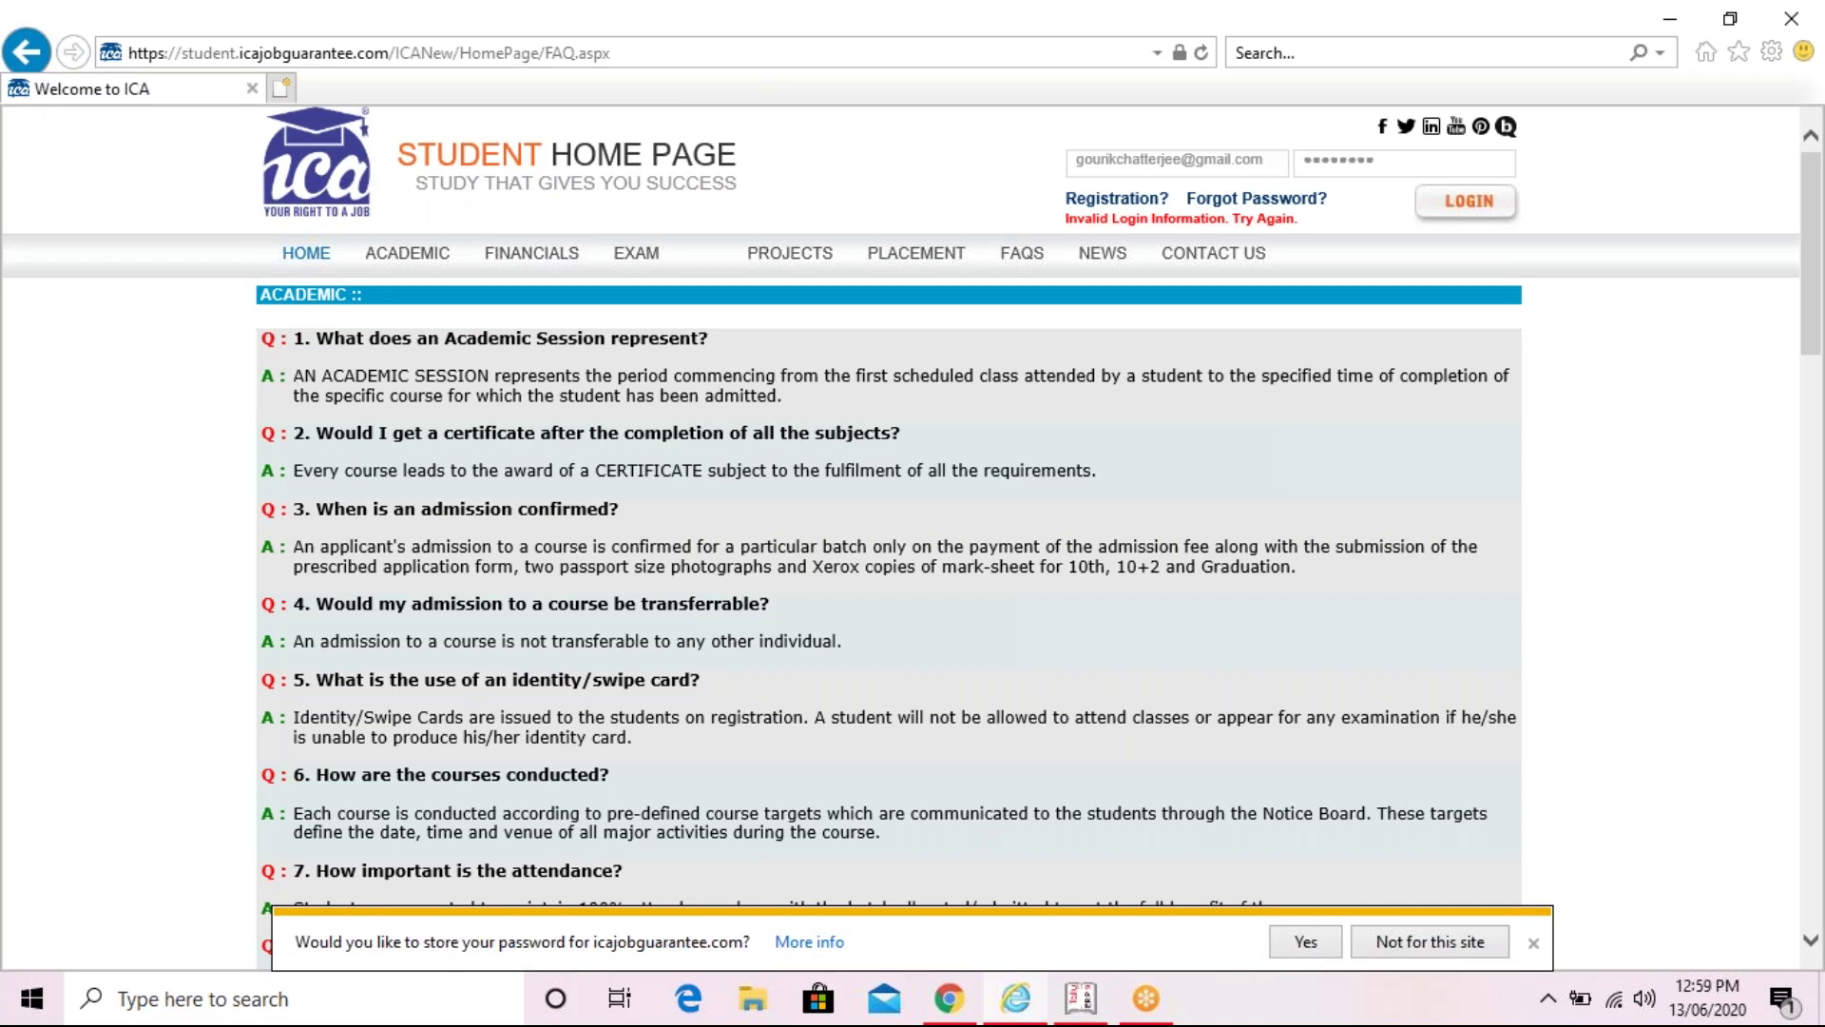
{"action": "double_click", "coordinate": [1400, 168]}
{"action": "key", "text": "BackSpace"}
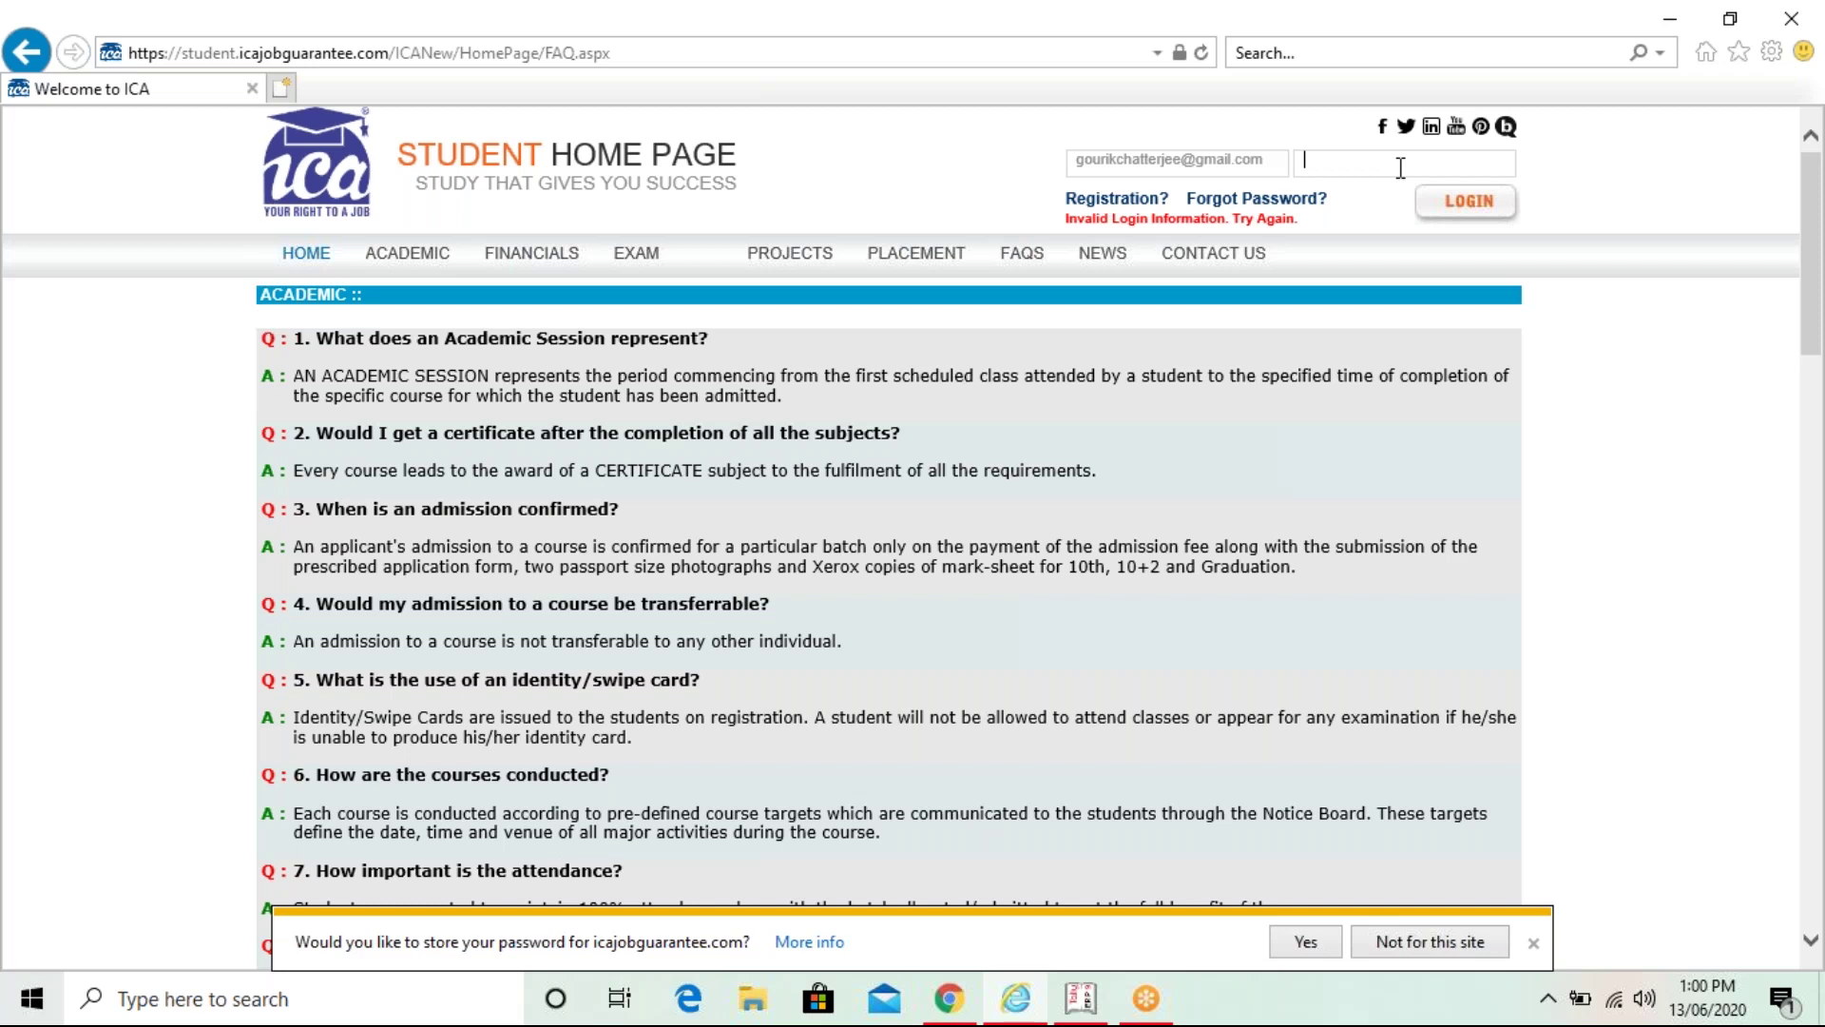
{"action": "type", "text": "••••••"}
{"action": "left_click", "coordinate": [1461, 198]}
{"action": "double_click", "coordinate": [1419, 162]}
{"action": "key", "text": "BackSpace"}
{"action": "type", "text": "a"}
{"action": "type", "text": "••••"}
{"action": "type", "text": "•"}
{"action": "left_click", "coordinate": [1461, 205]}
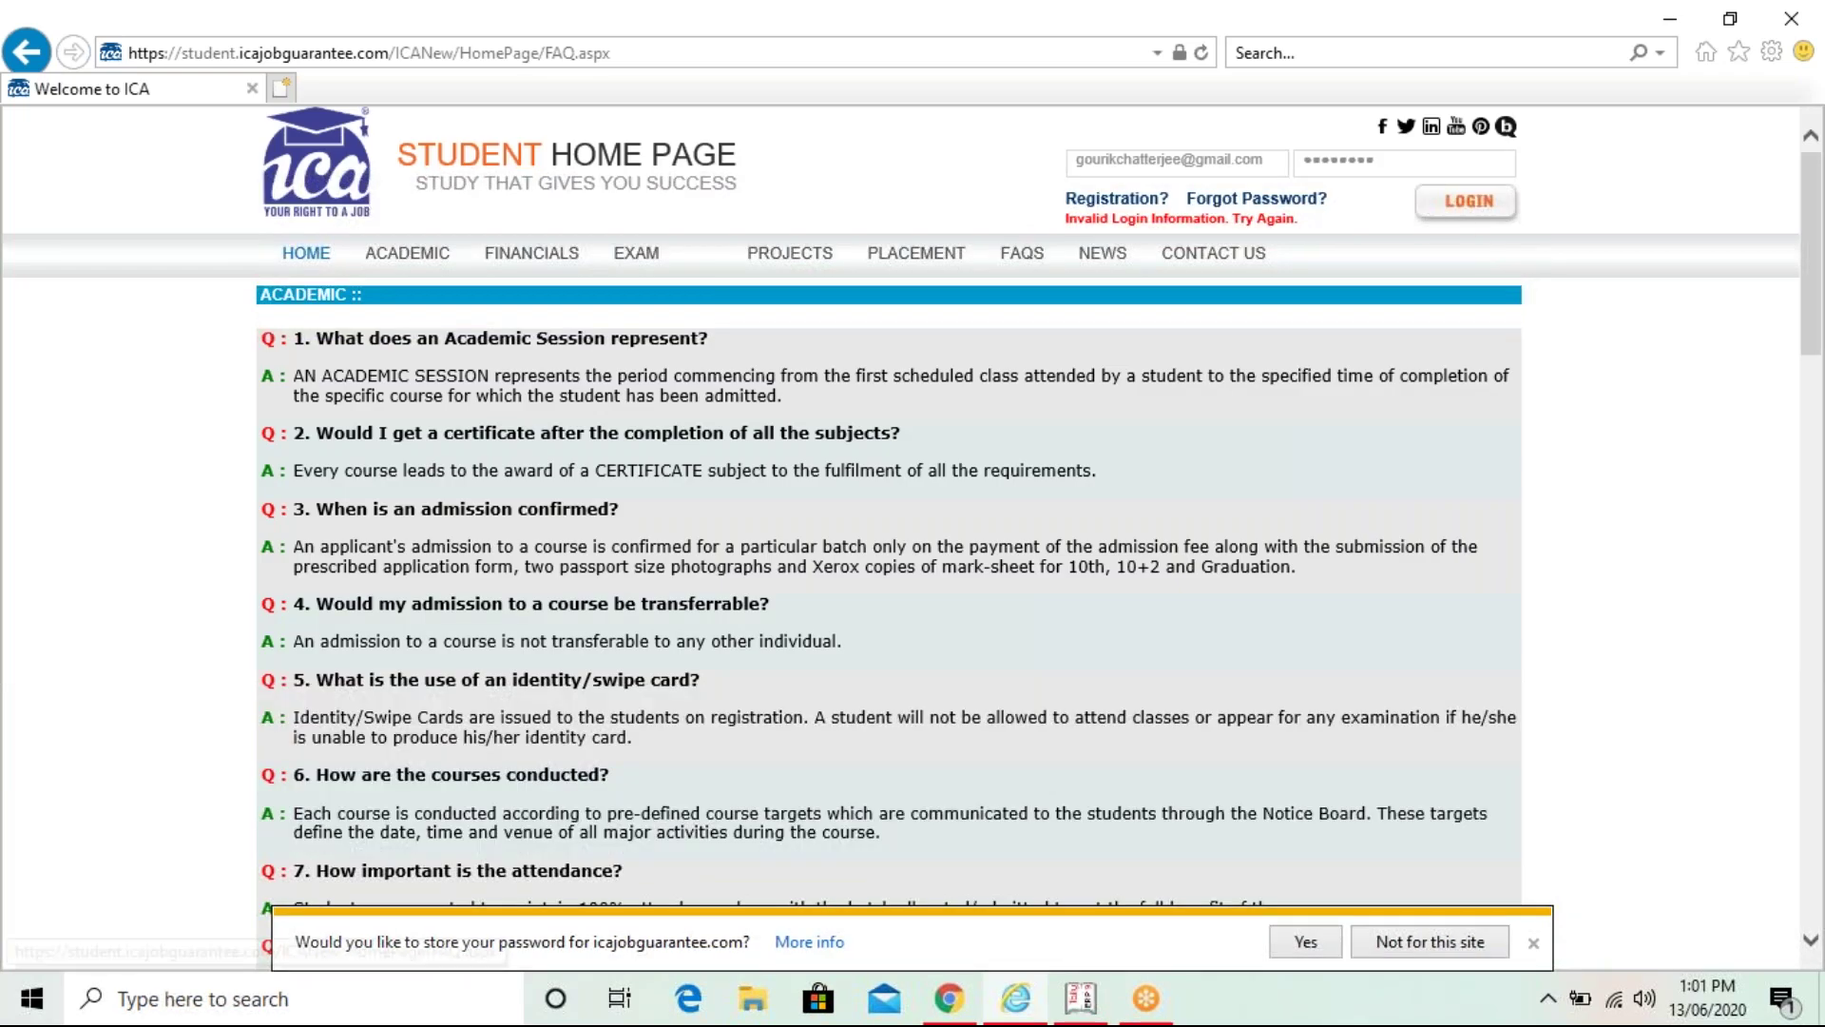
- Replace the login e-mail with the correct account address and retype the six-character password
{"action": "left_click", "coordinate": [1281, 158]}
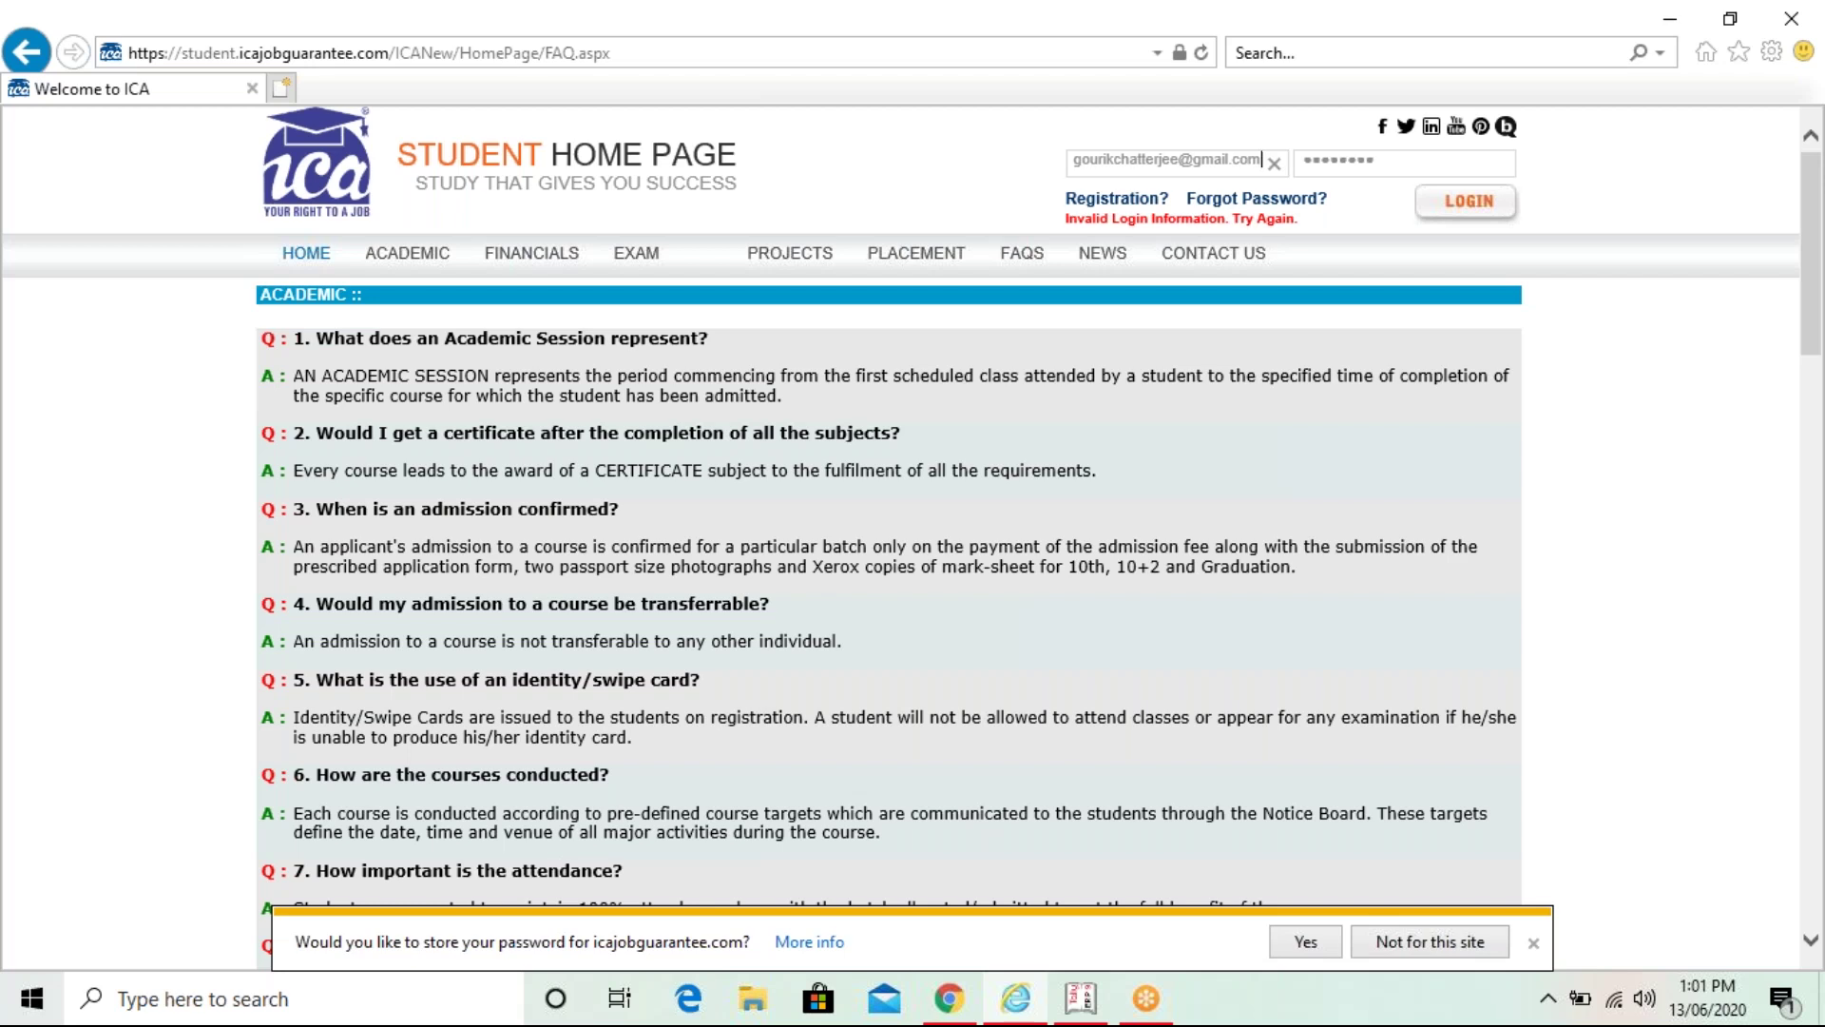
{"action": "left_click", "coordinate": [1274, 163]}
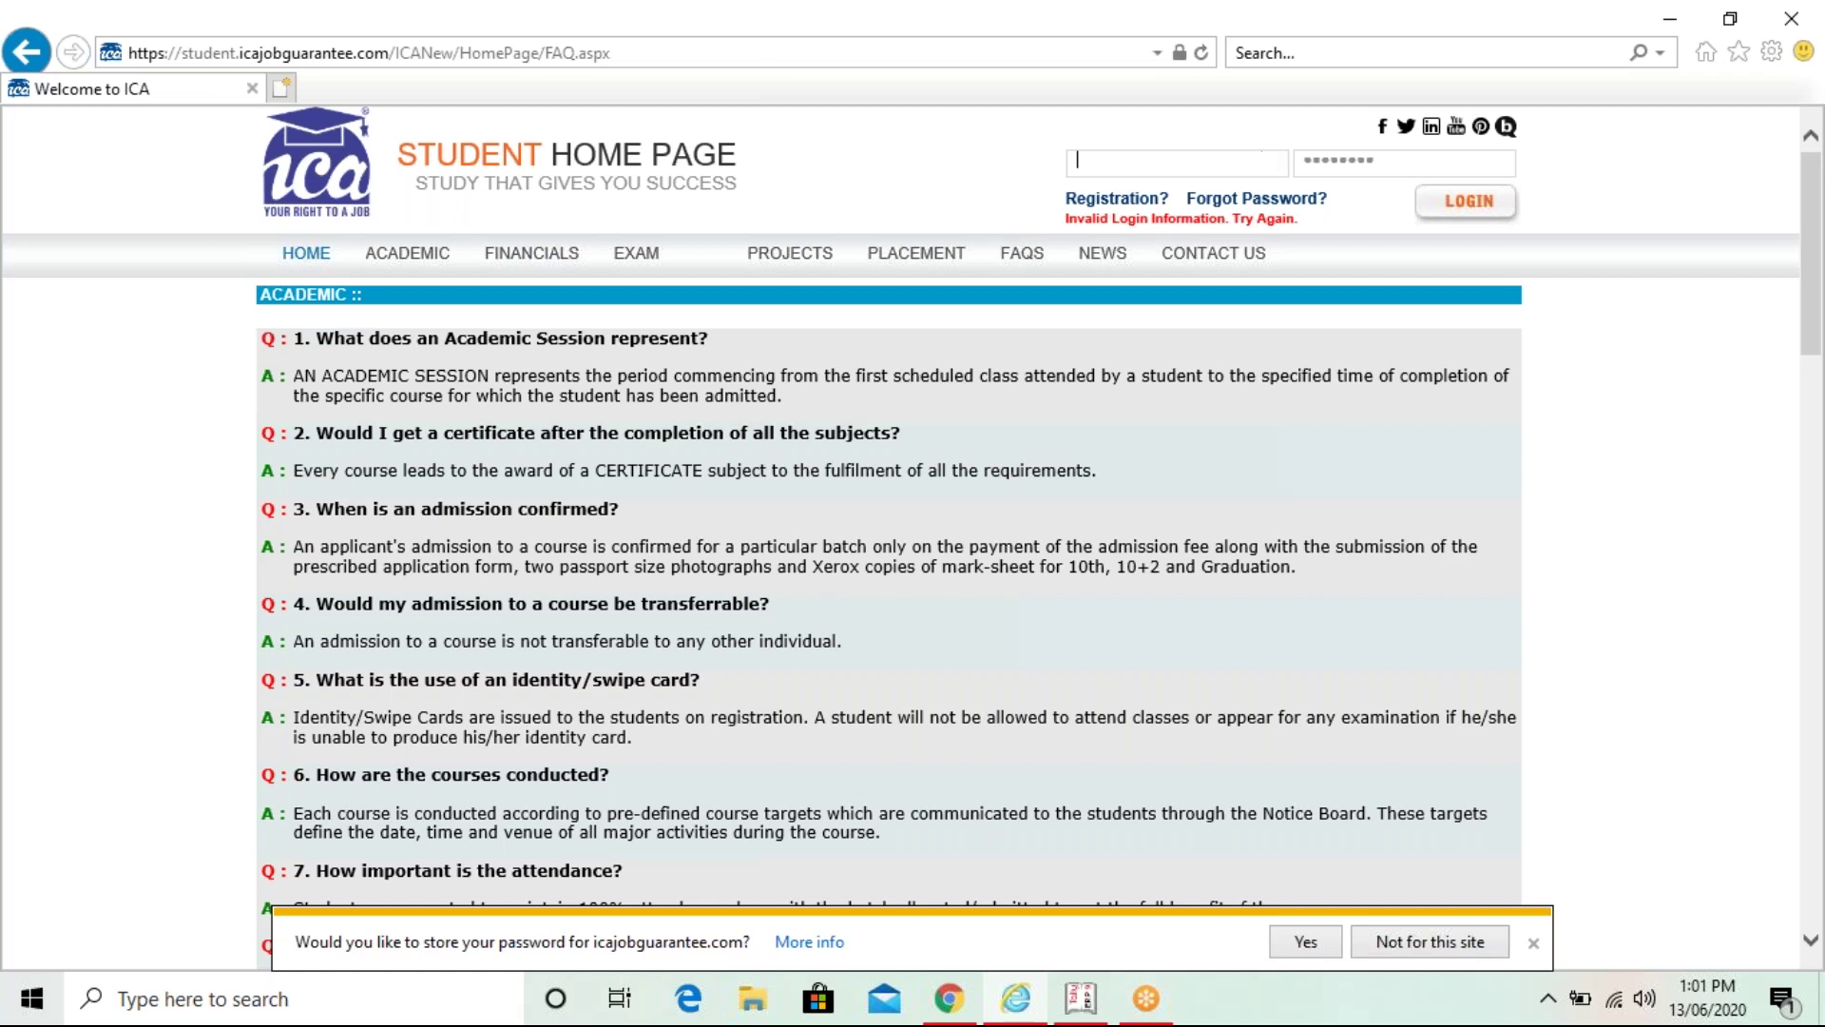
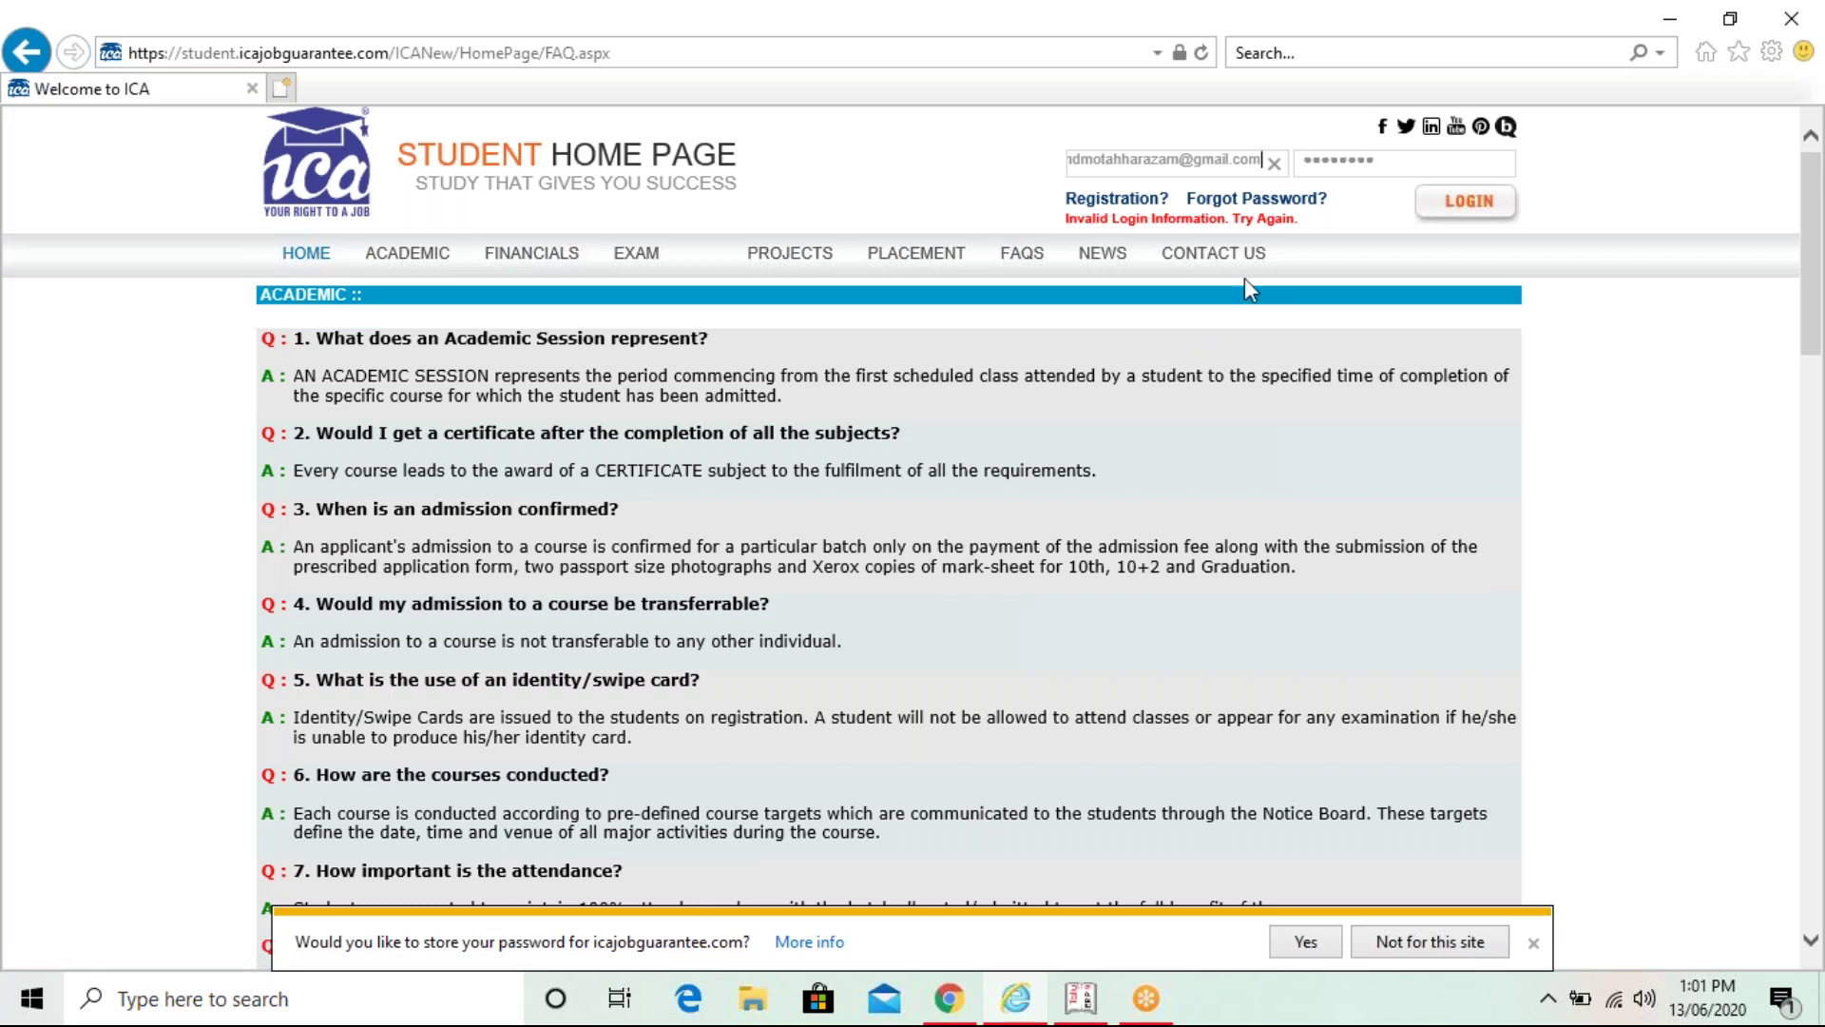
{"action": "left_click", "coordinate": [1472, 166]}
{"action": "type", "text": "••••••"}
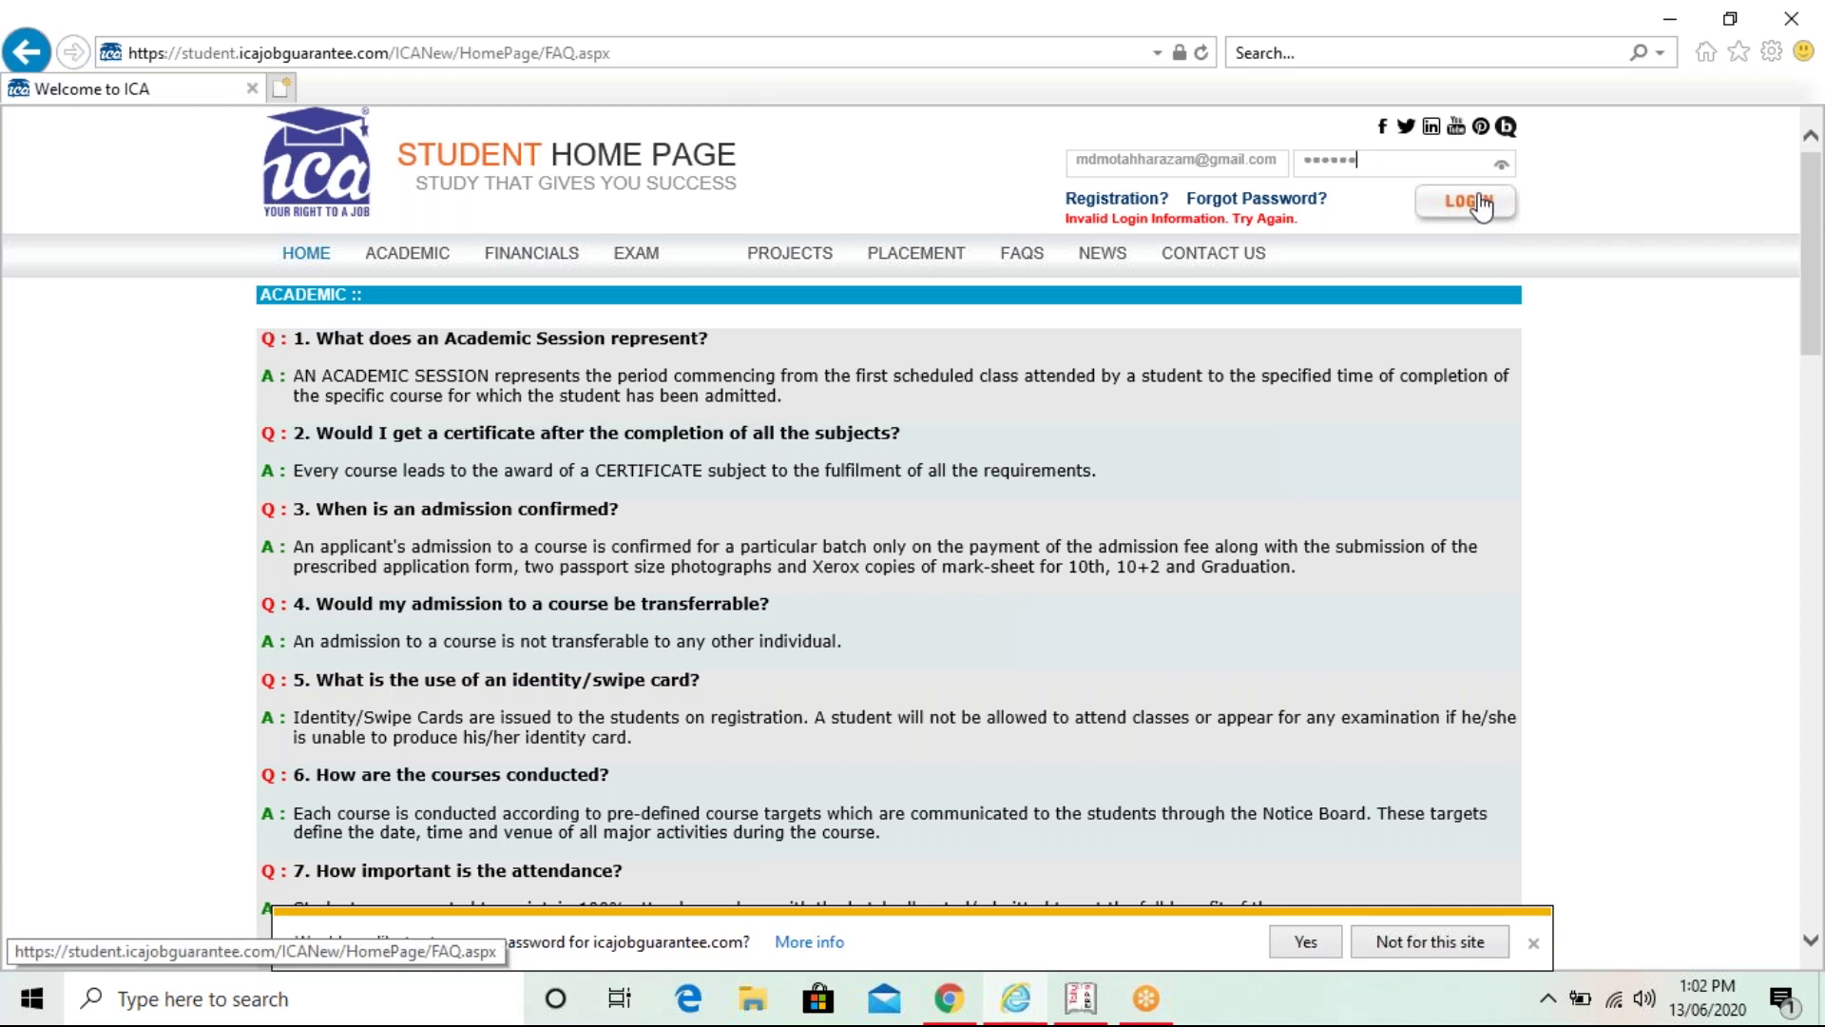
- Submit the corrected login details to reach the ICA Student Home Page dashboard
{"action": "left_click", "coordinate": [1481, 214]}
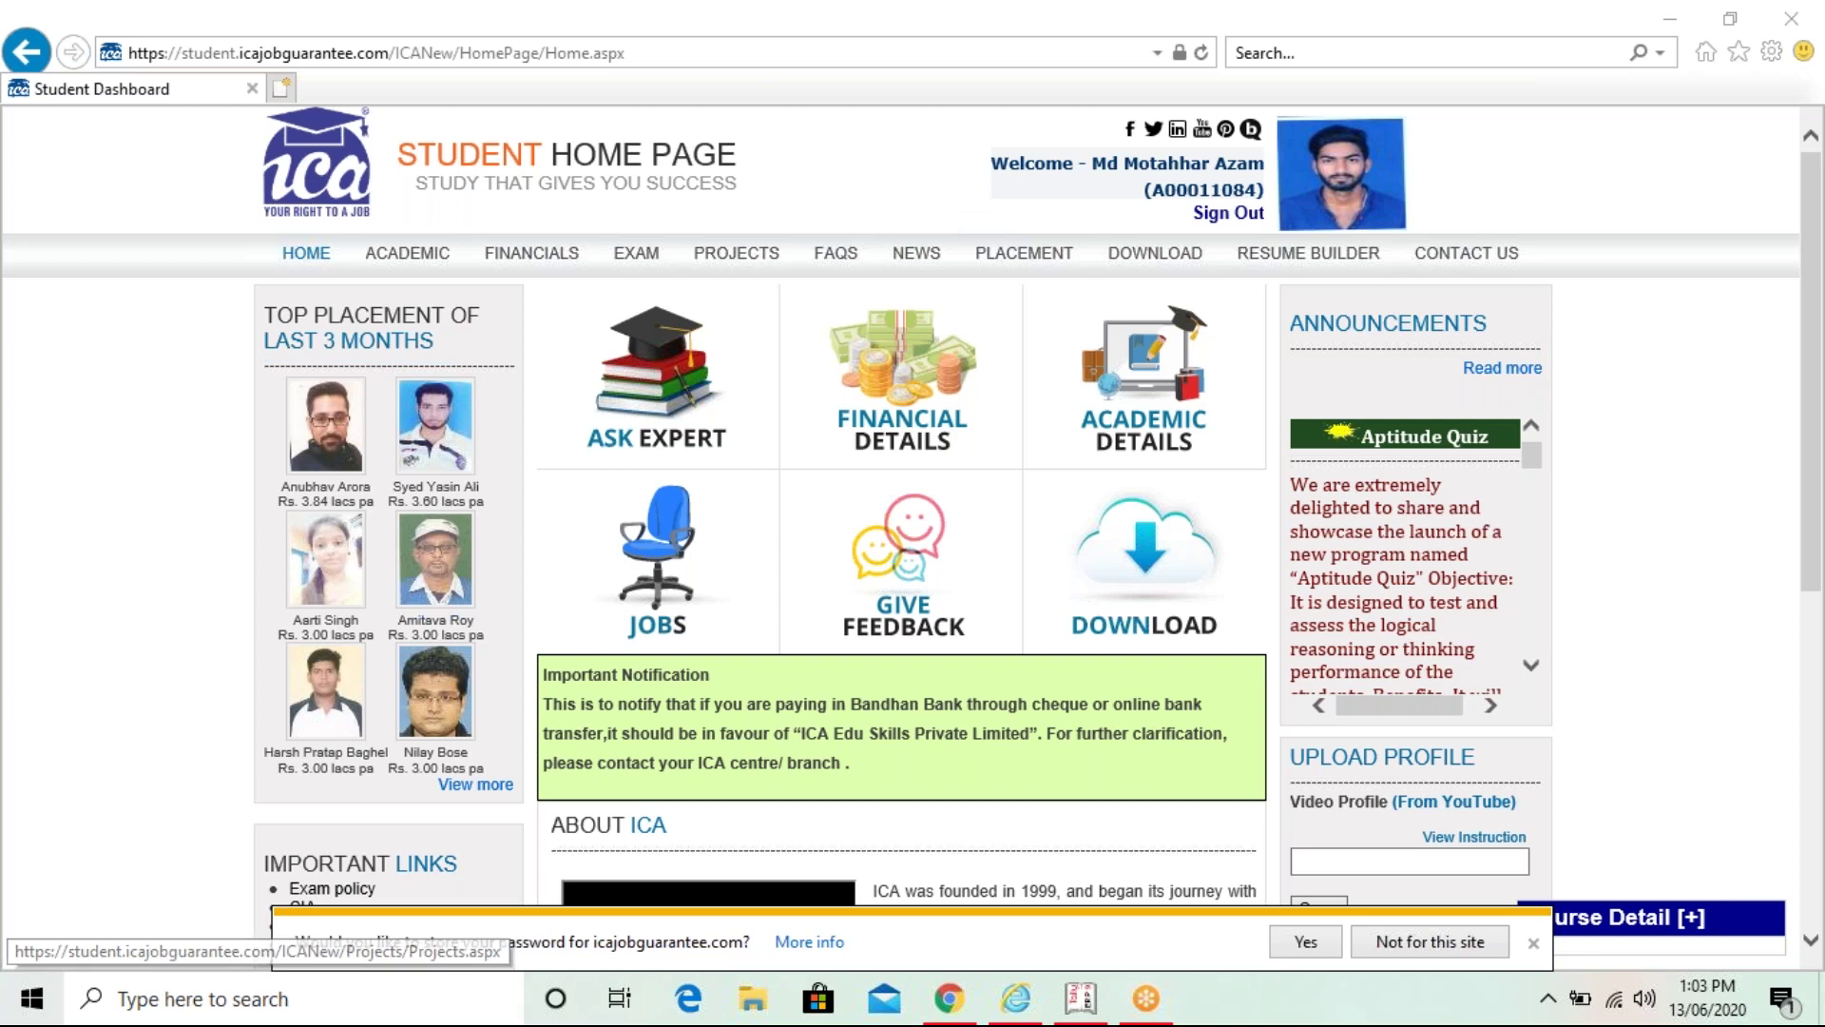
{"action": "mouse_move", "coordinate": [636, 255]}
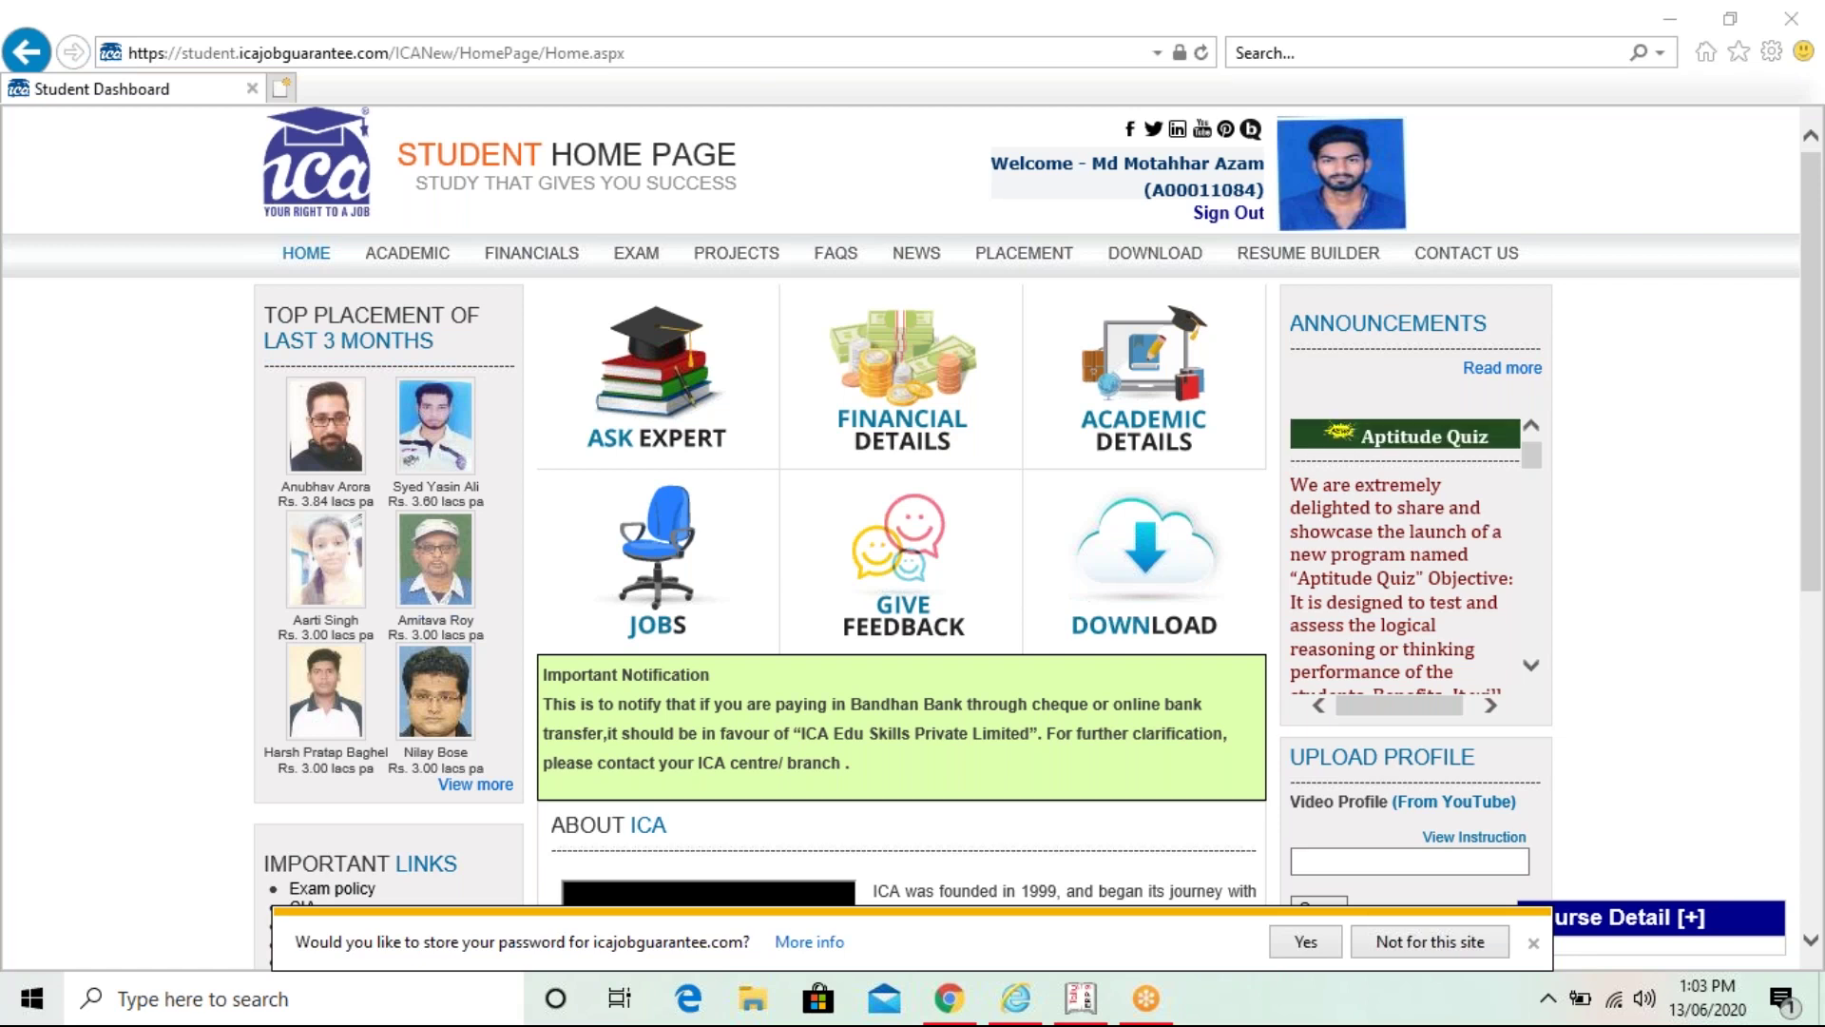
{"action": "mouse_move", "coordinate": [1304, 260]}
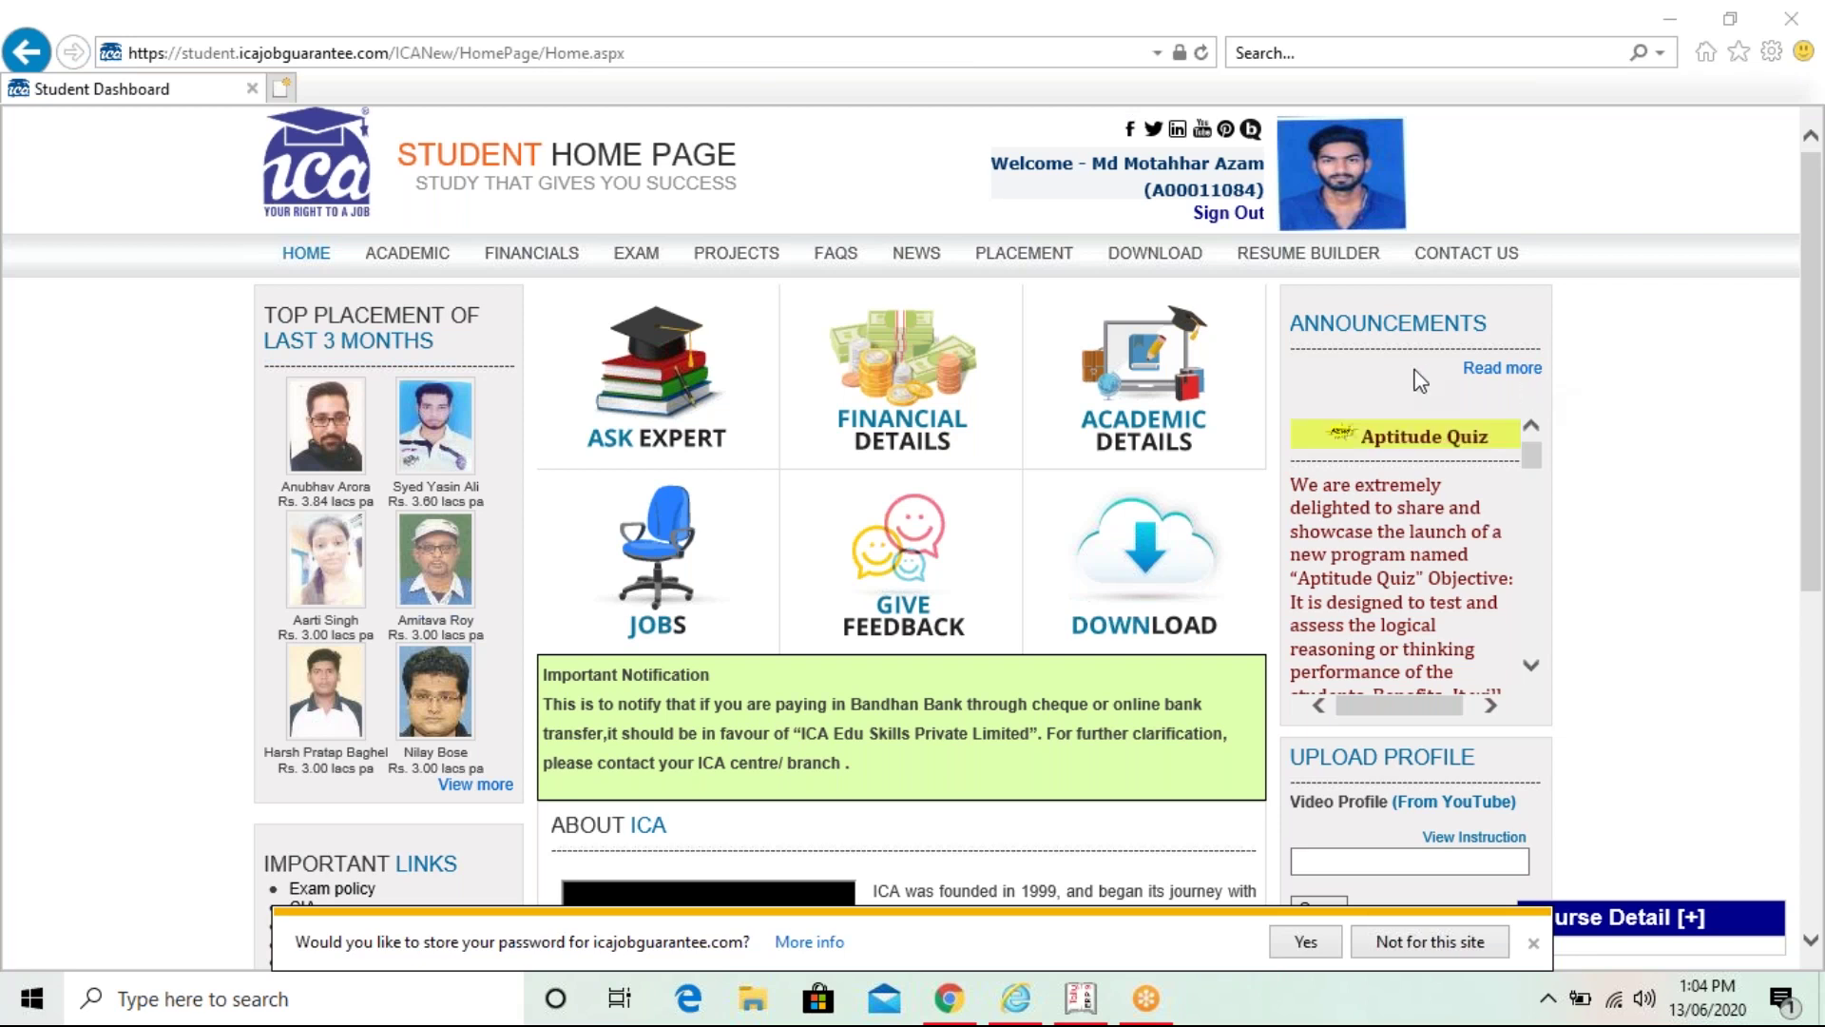
- Go to the DOWNLOAD page and filter files by the Computer category
{"action": "left_click", "coordinate": [1165, 265]}
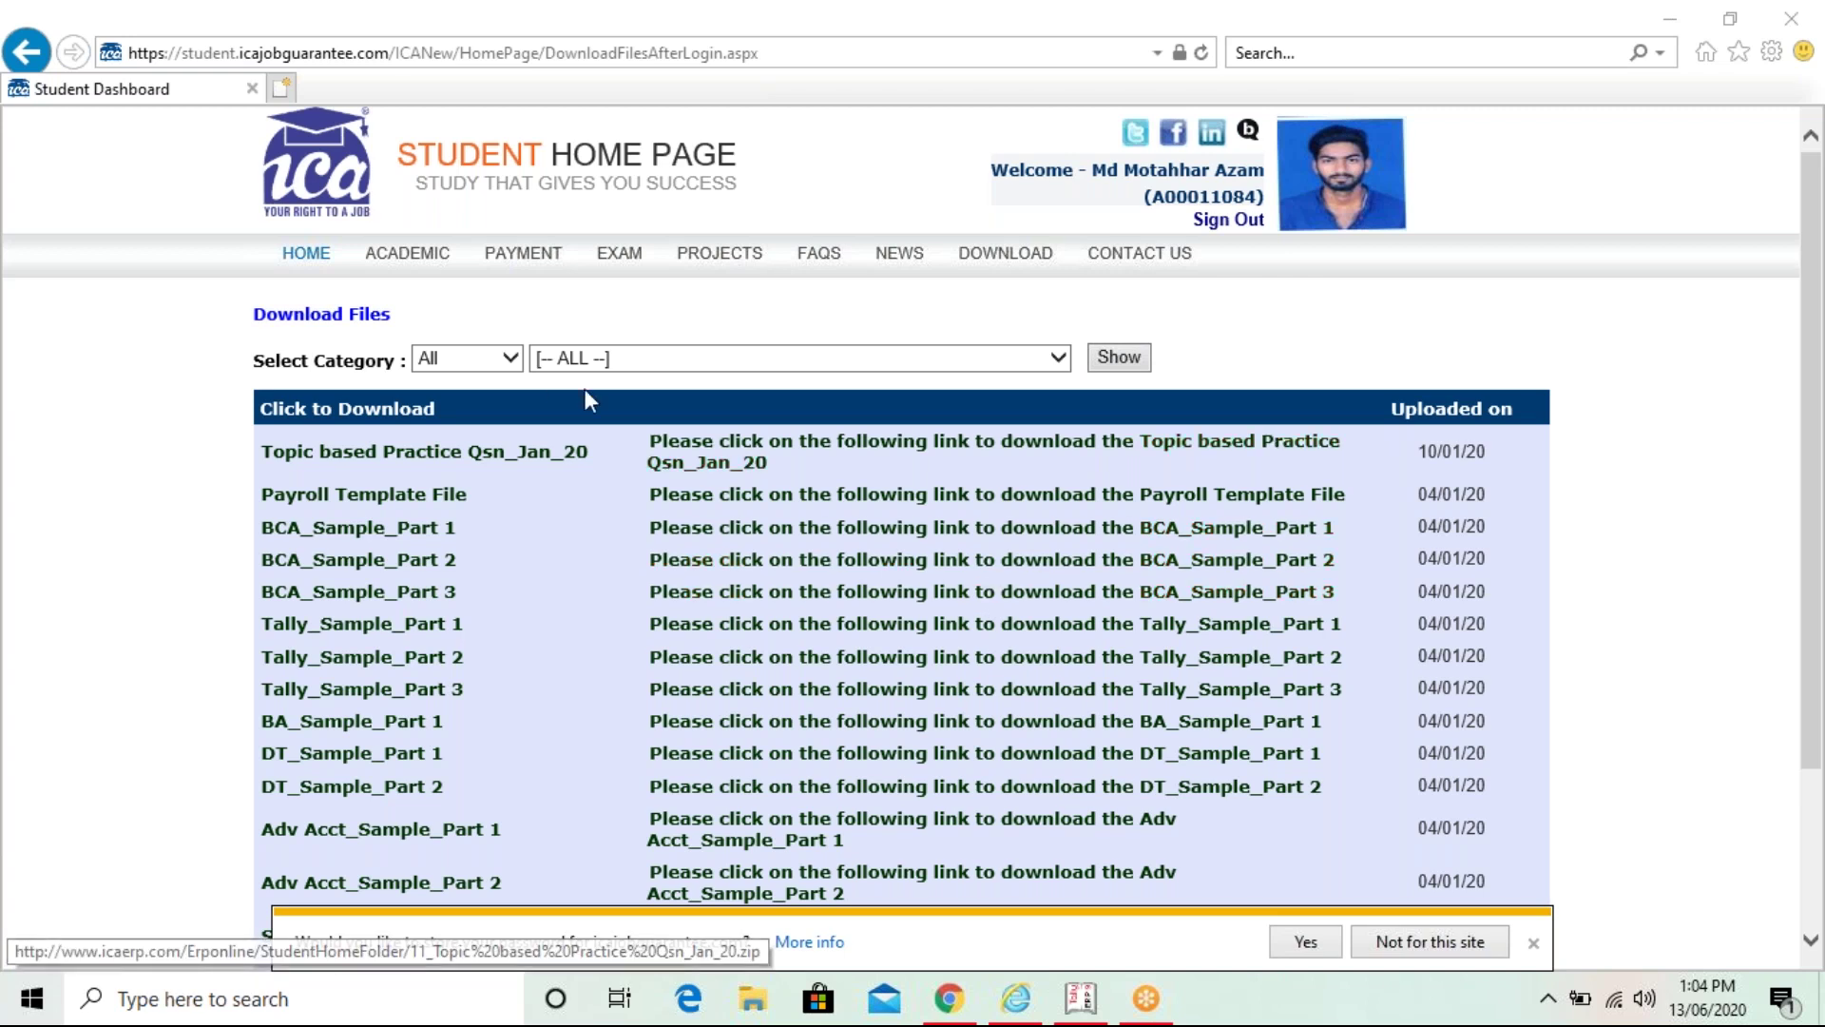
{"action": "left_click", "coordinate": [512, 359]}
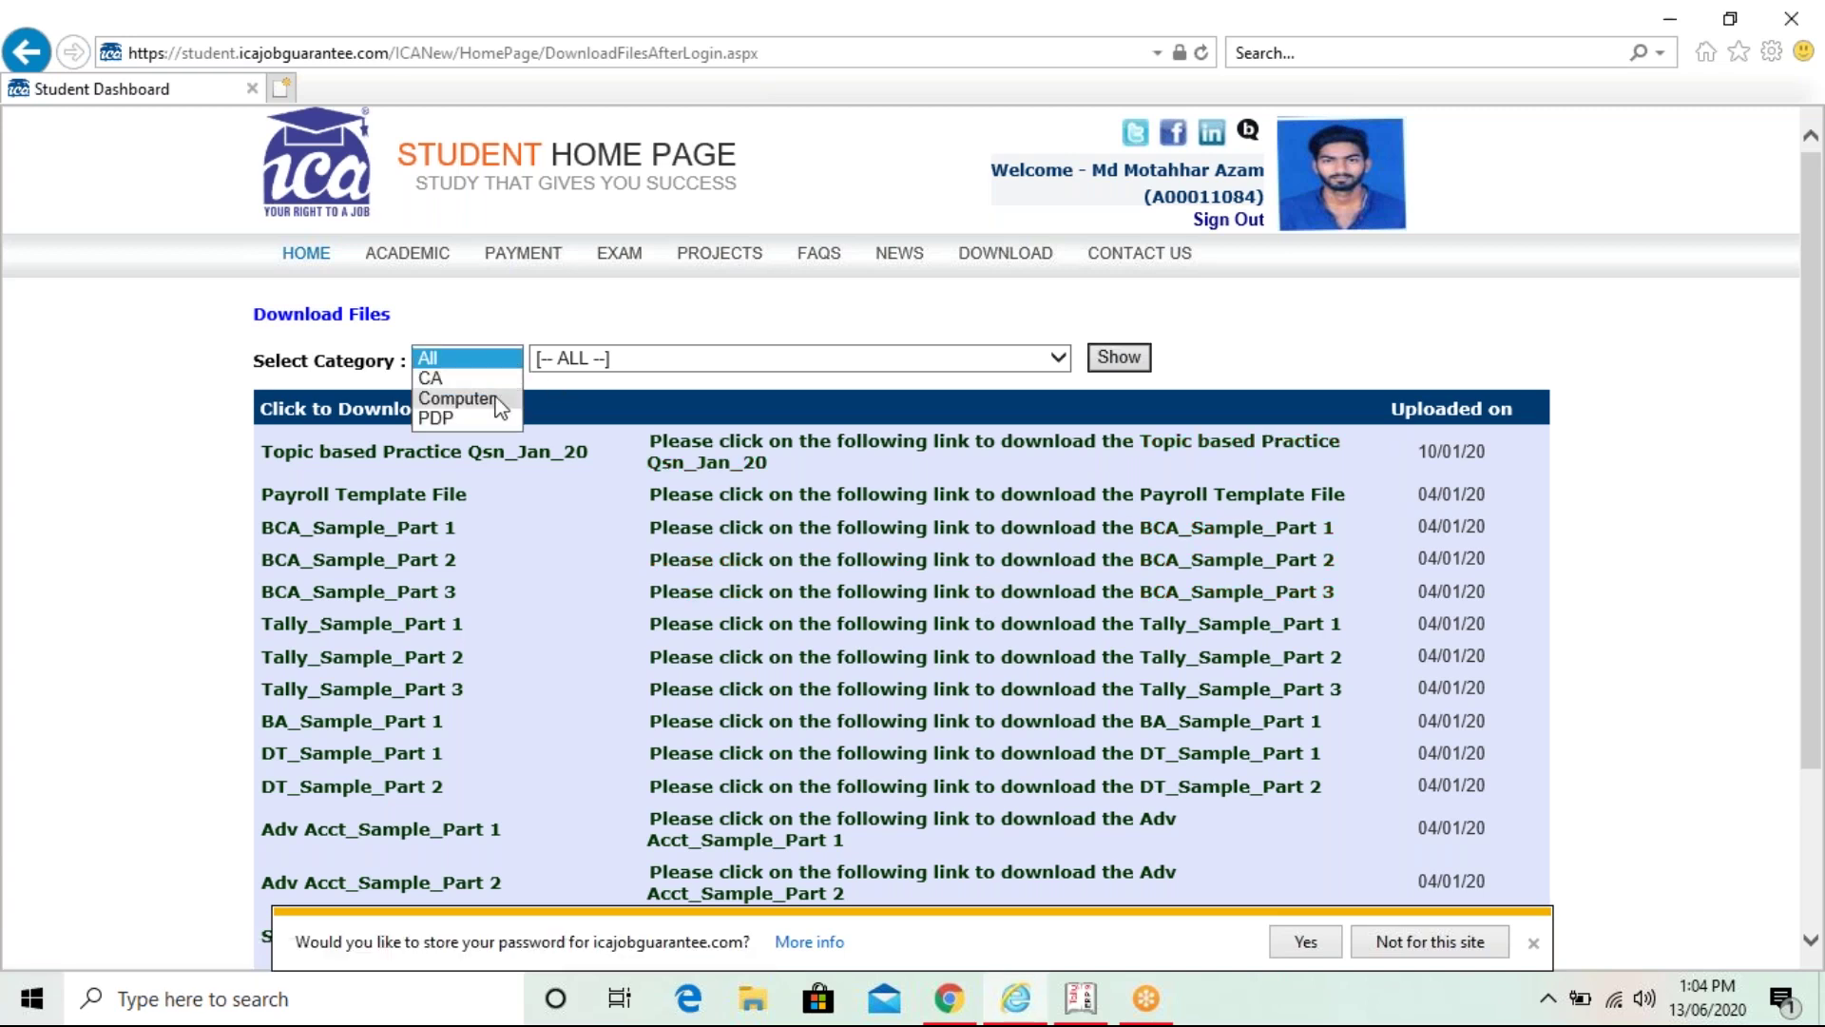
{"action": "left_click", "coordinate": [456, 398]}
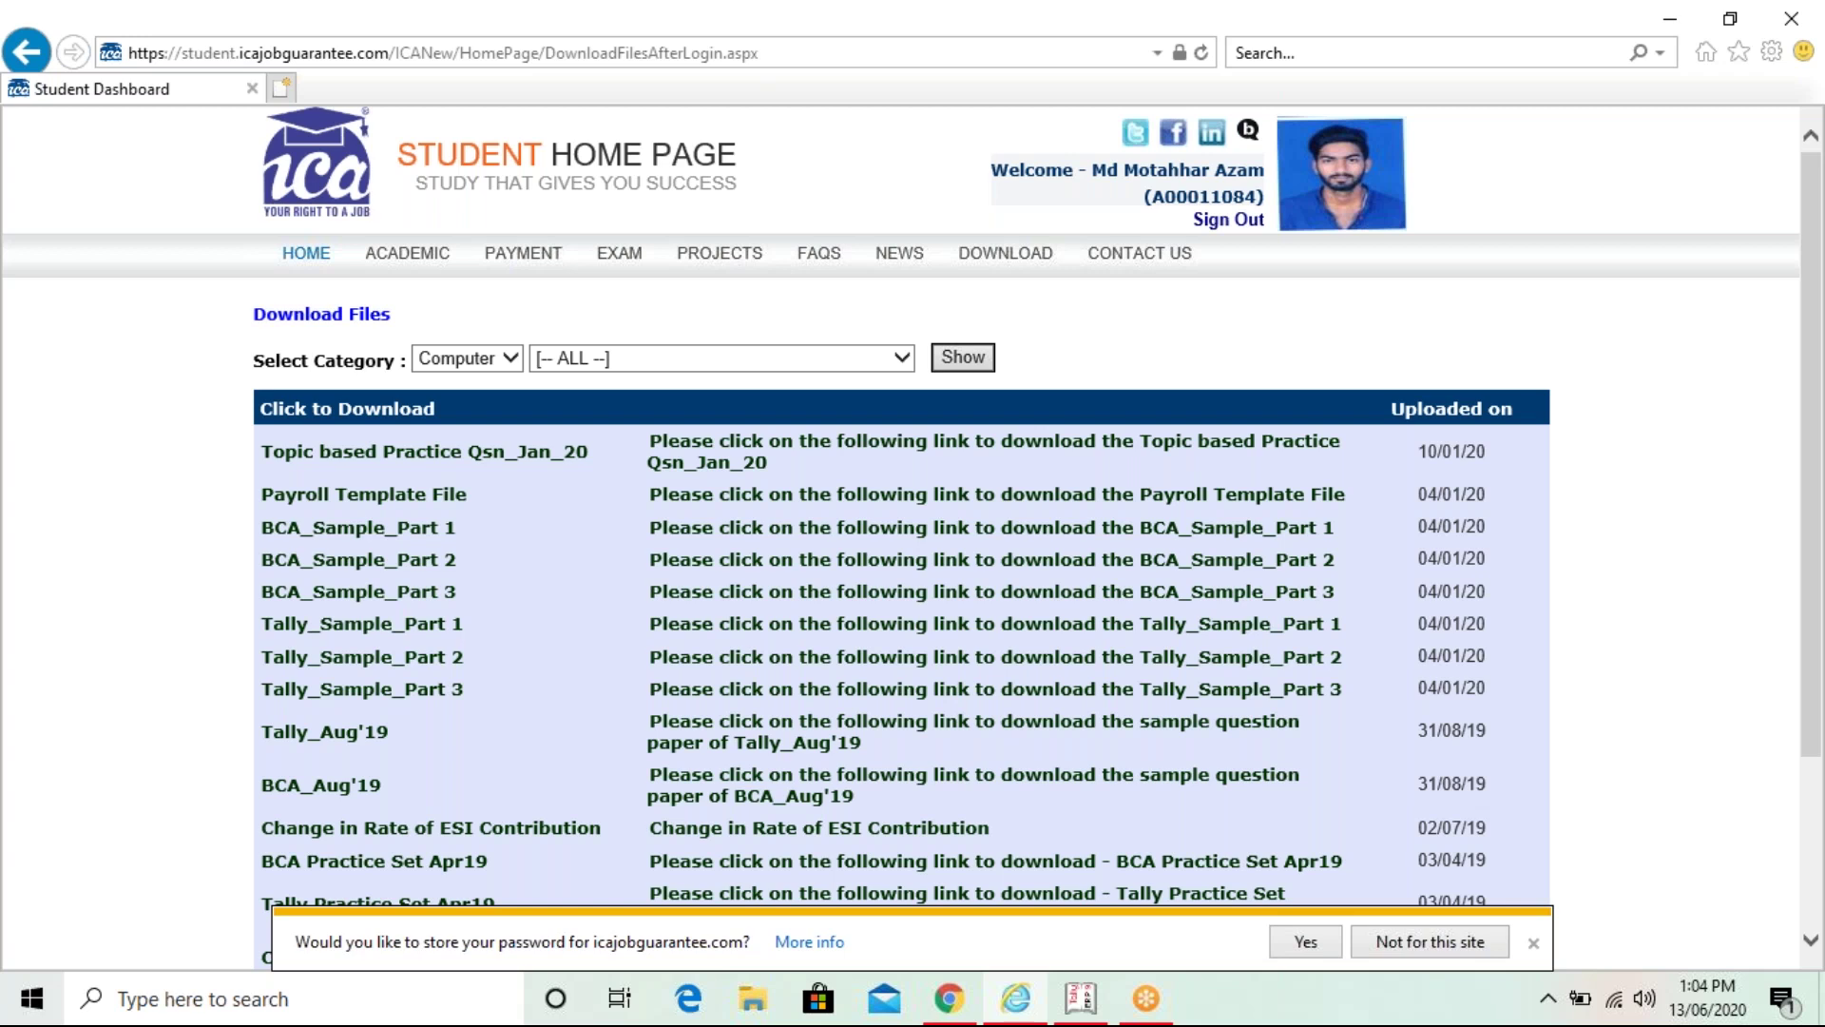
{"action": "left_click", "coordinate": [962, 357]}
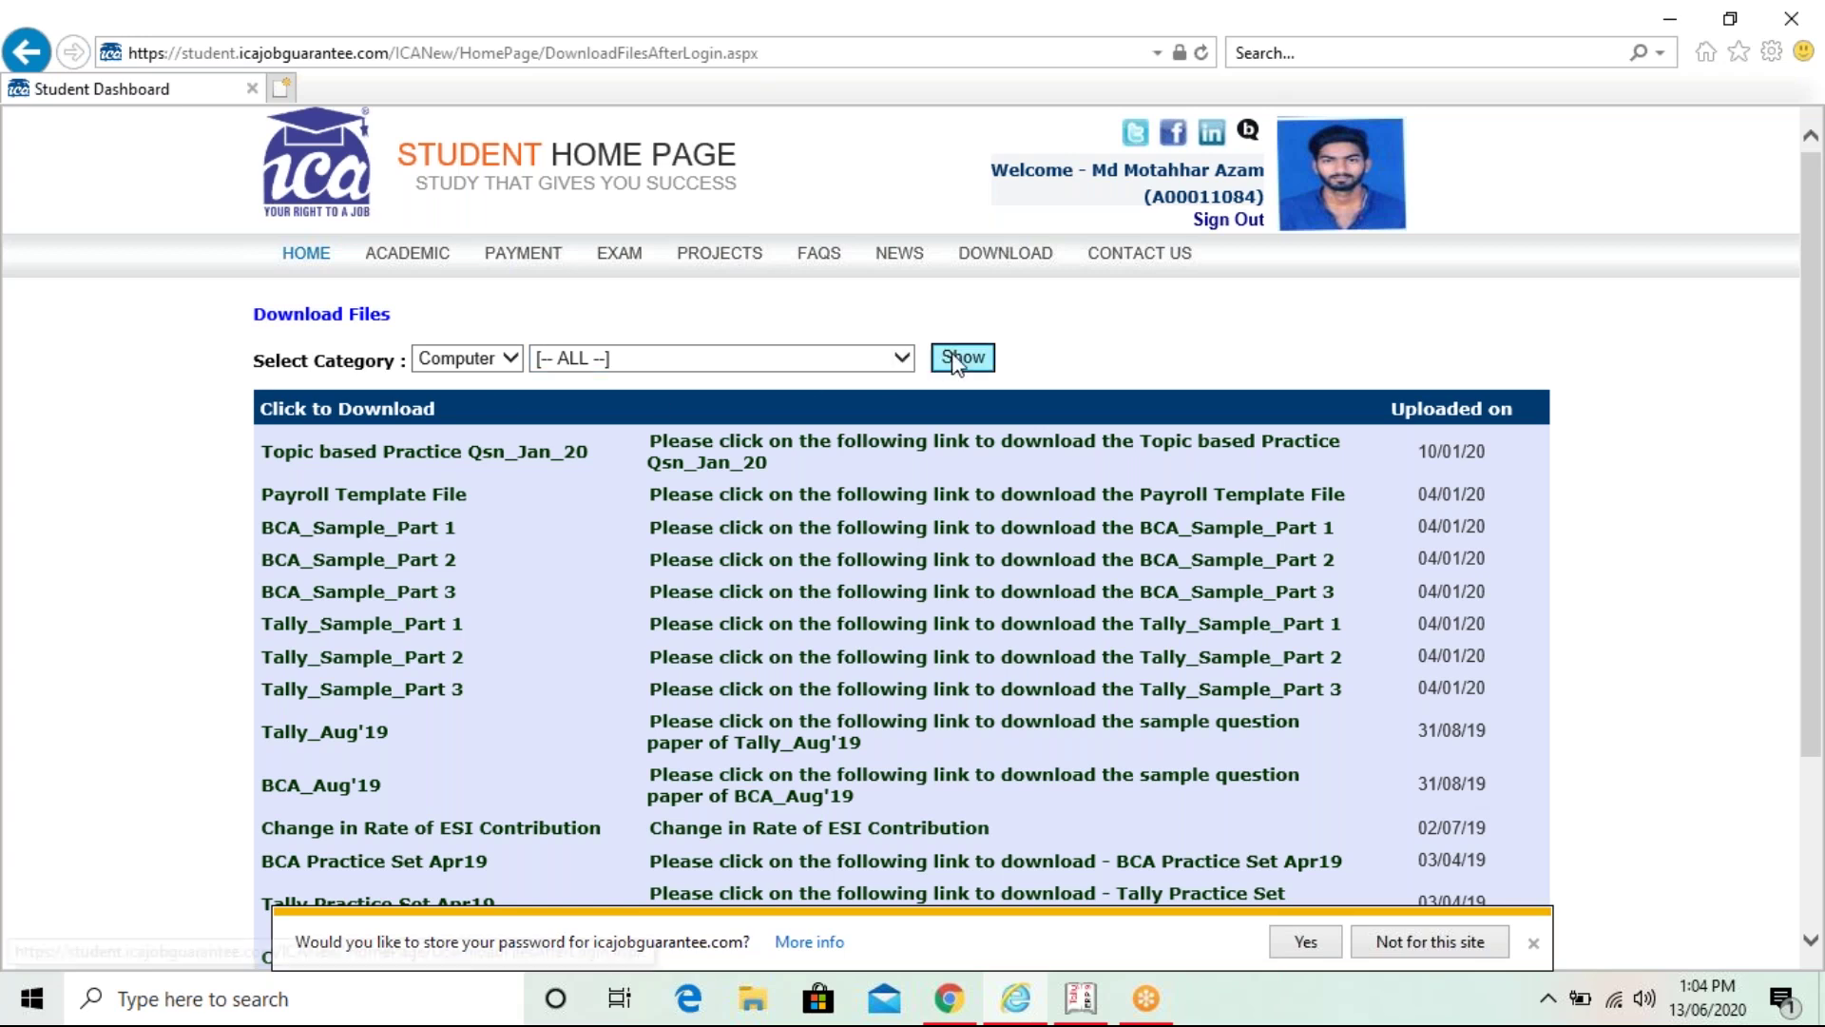
- Show the files for the CIA- Business Computer Application course
{"action": "left_click", "coordinate": [903, 358]}
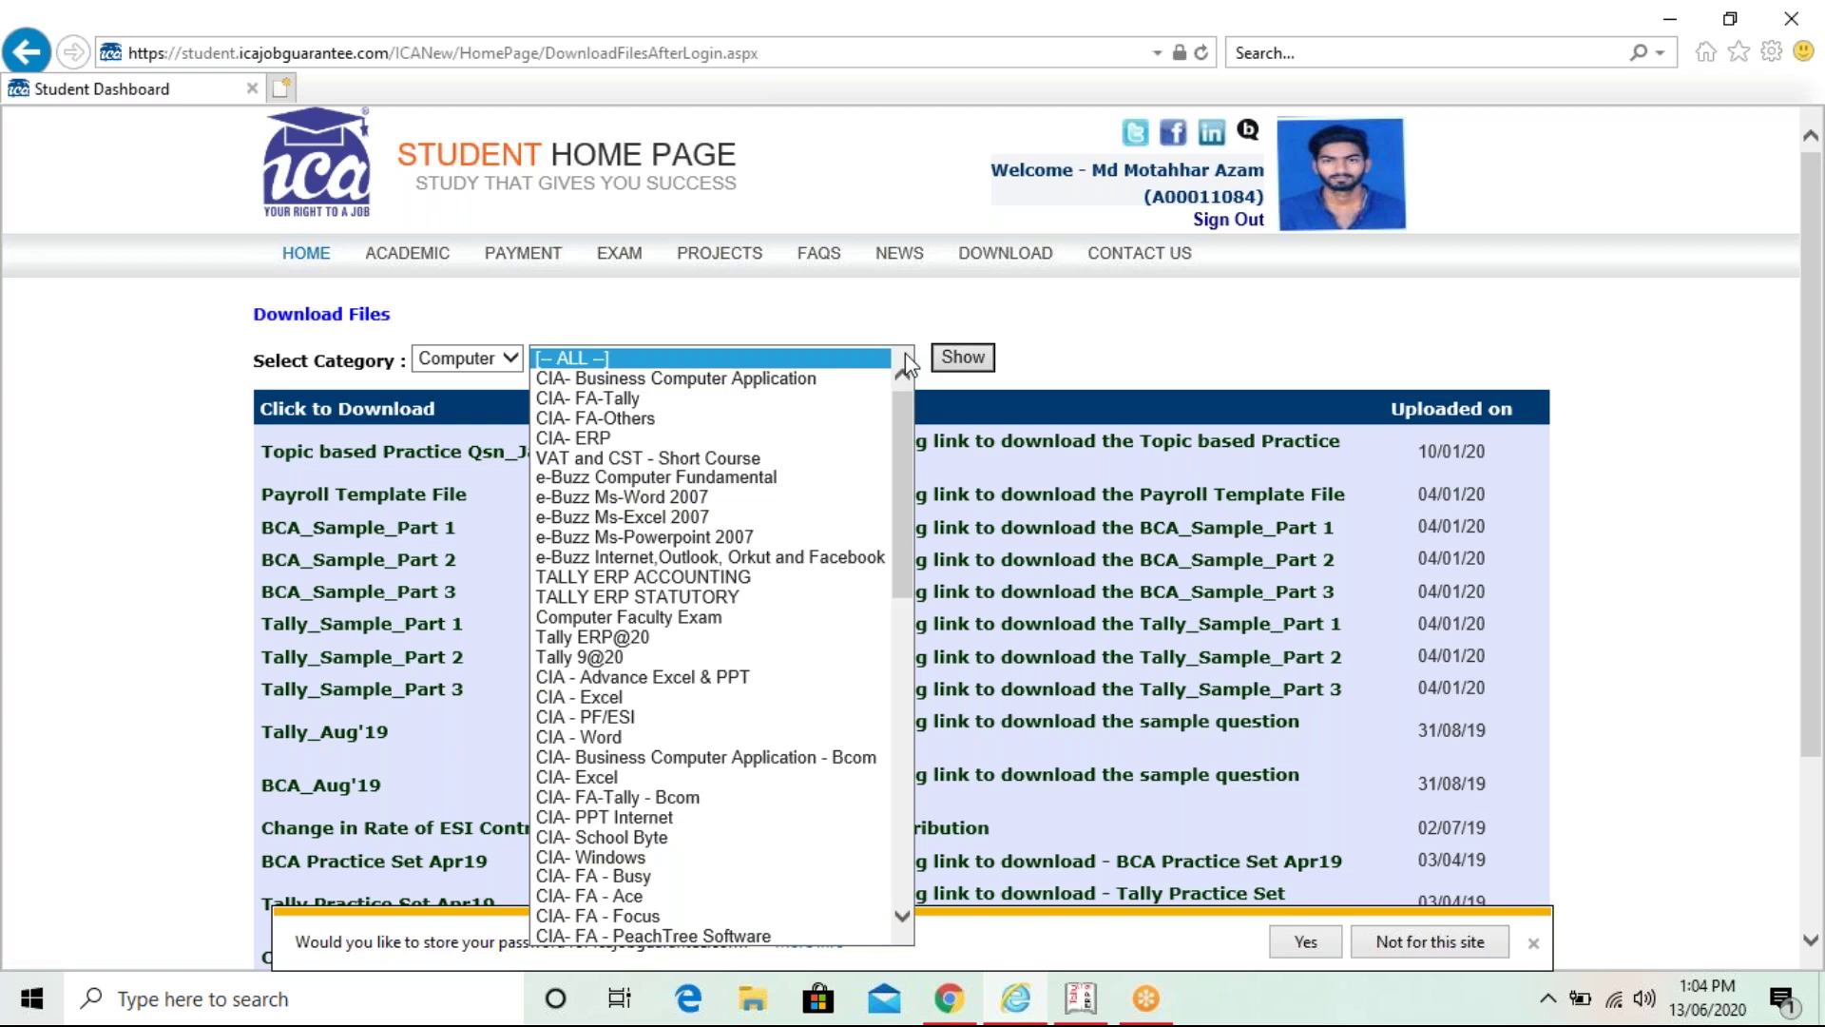
{"action": "left_click", "coordinate": [817, 379]}
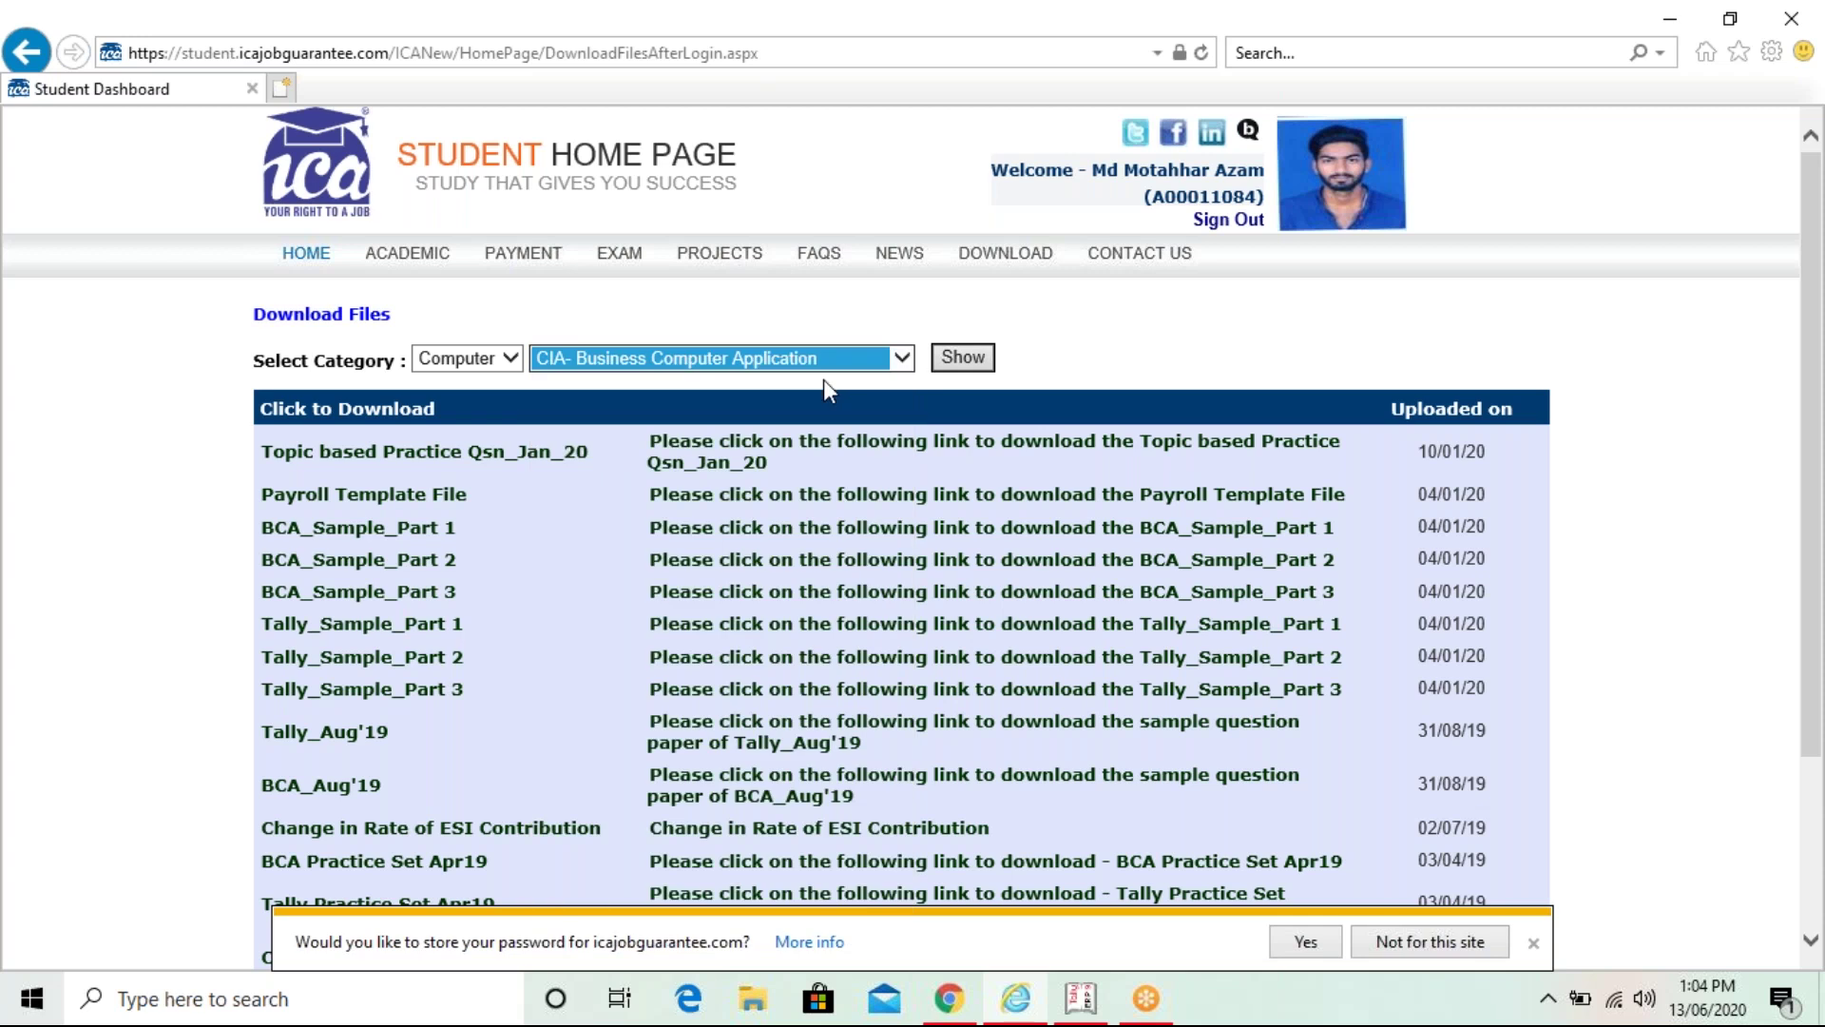
{"action": "left_click", "coordinate": [953, 361]}
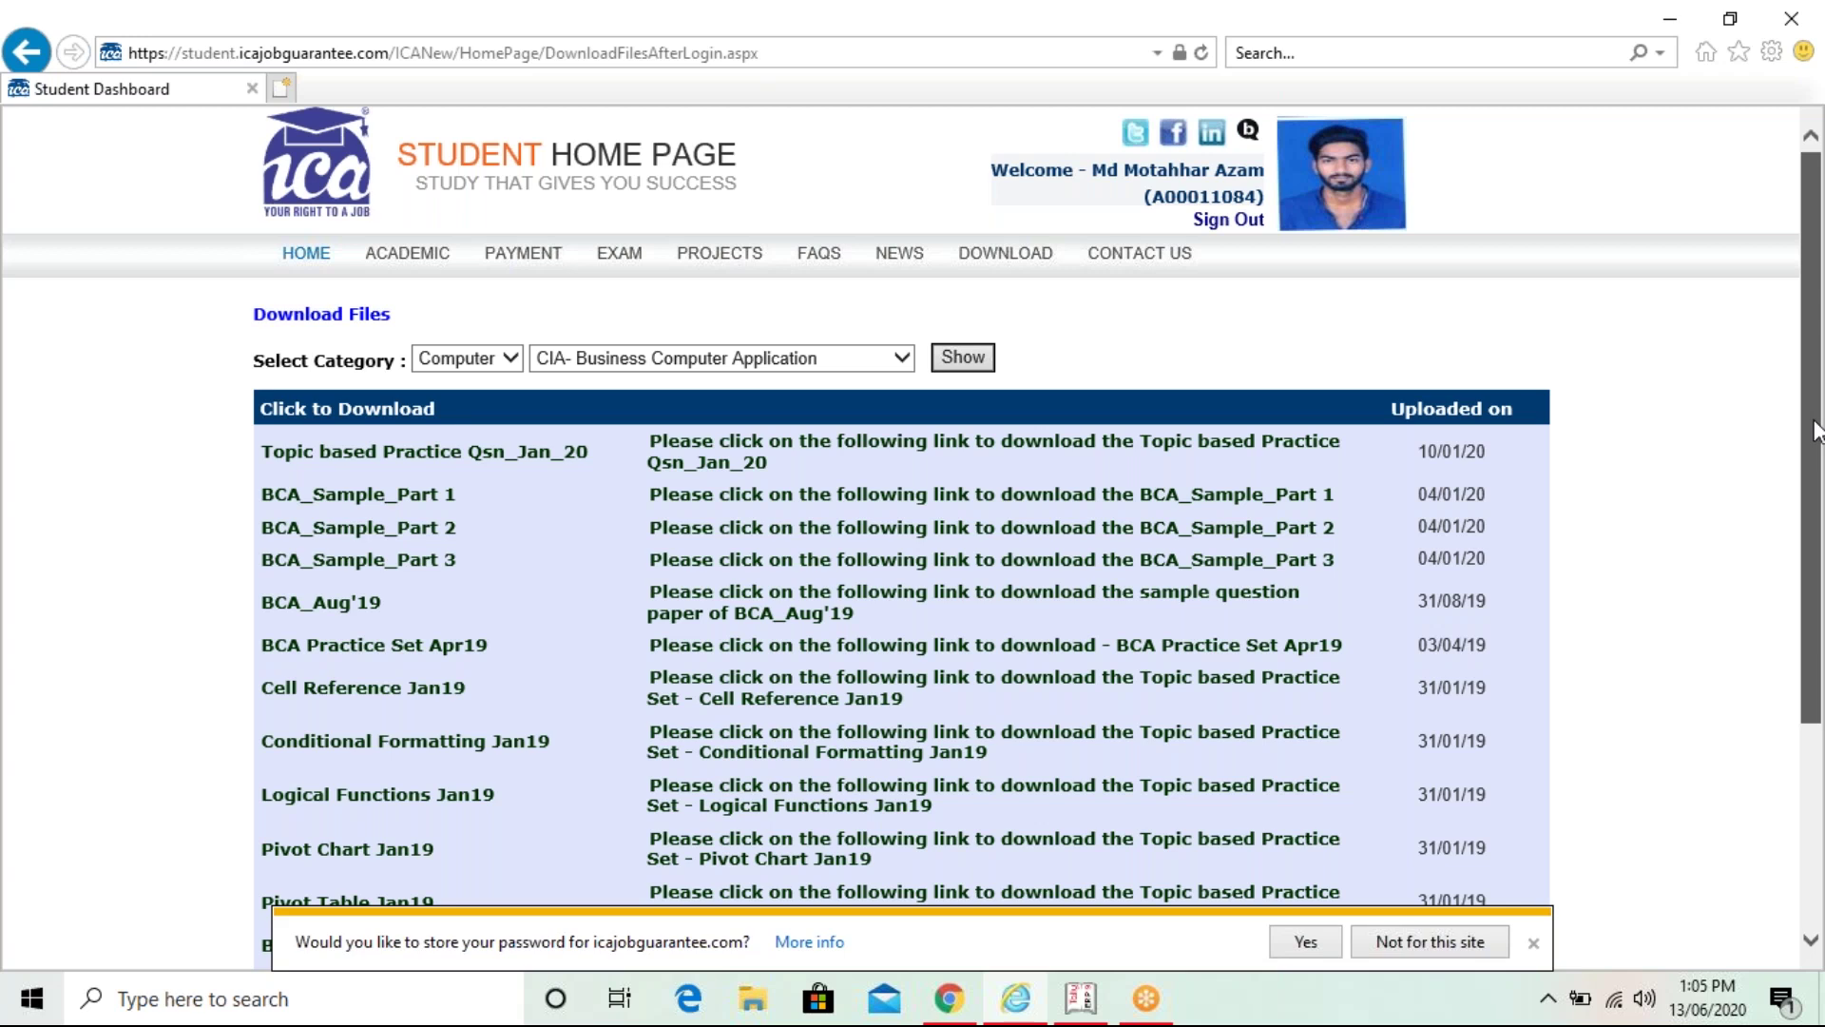
- Refresh the file list and download 'Topic based practice Sets - Data Validation Set 1&2'
{"action": "left_click_drag", "start_coordinate": [1815, 430], "coordinate": [1810, 501]}
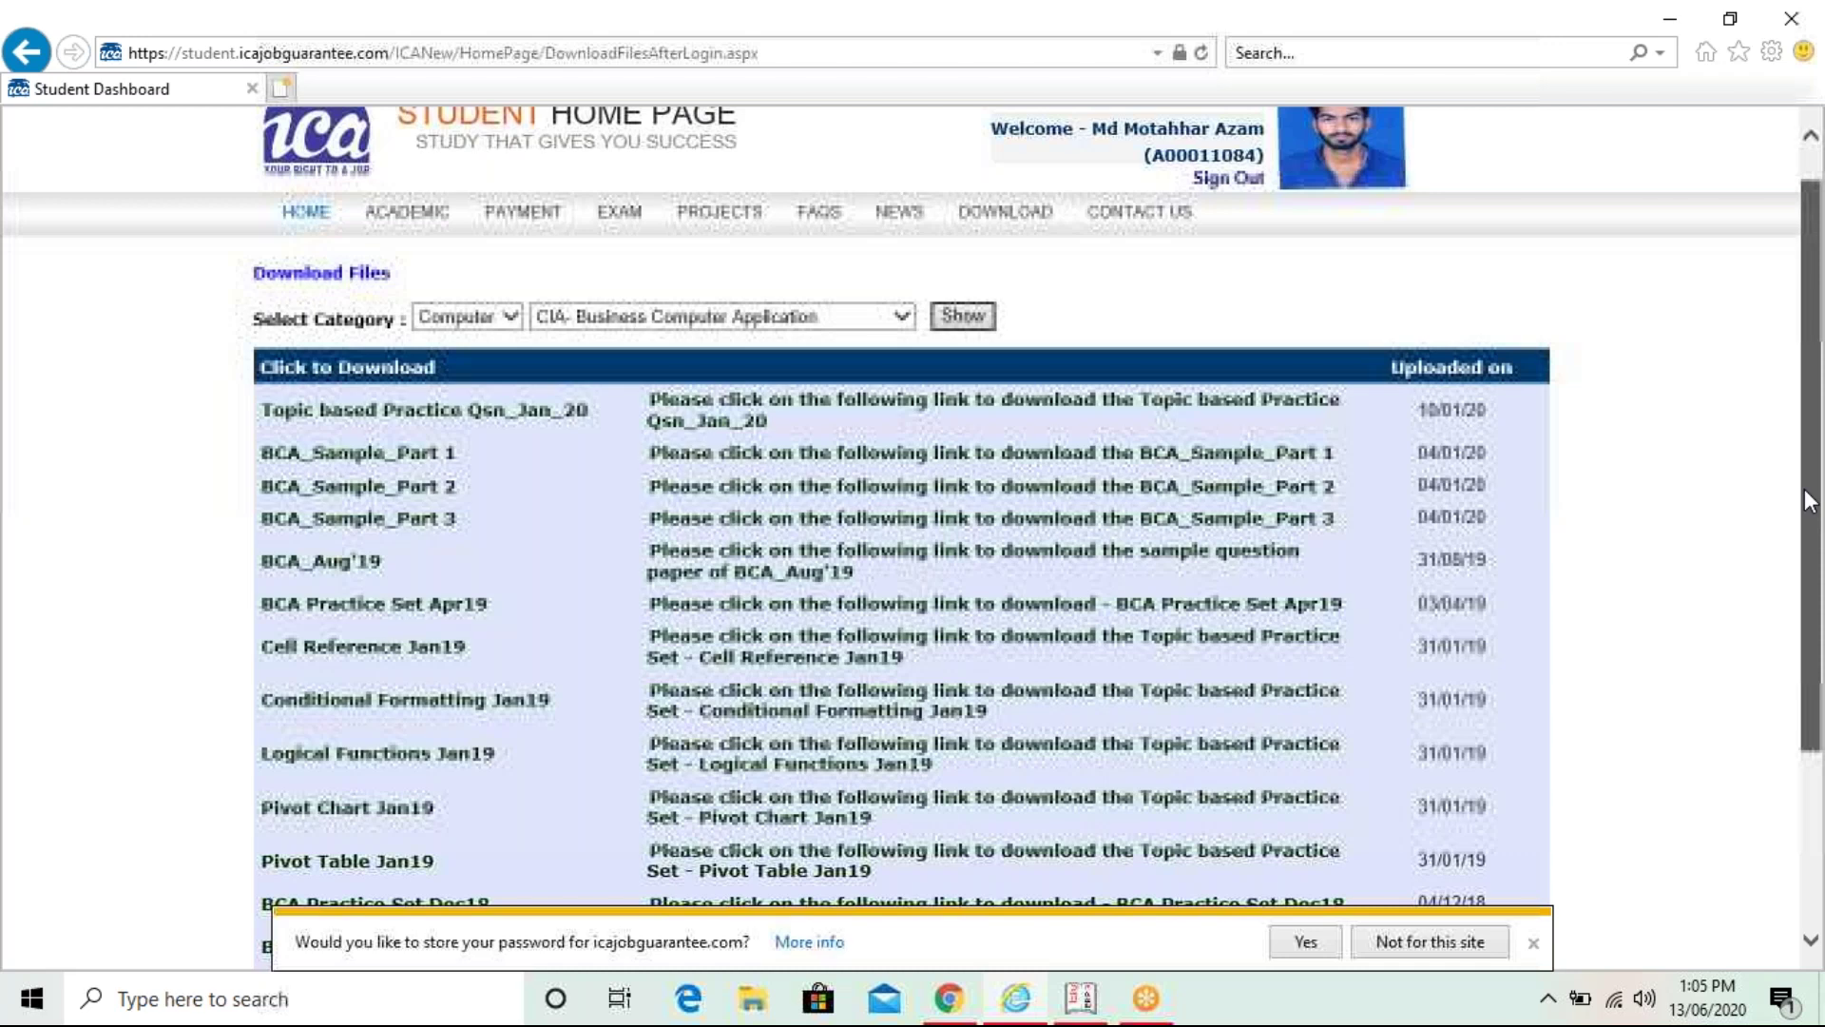
{"action": "key", "text": "F5"}
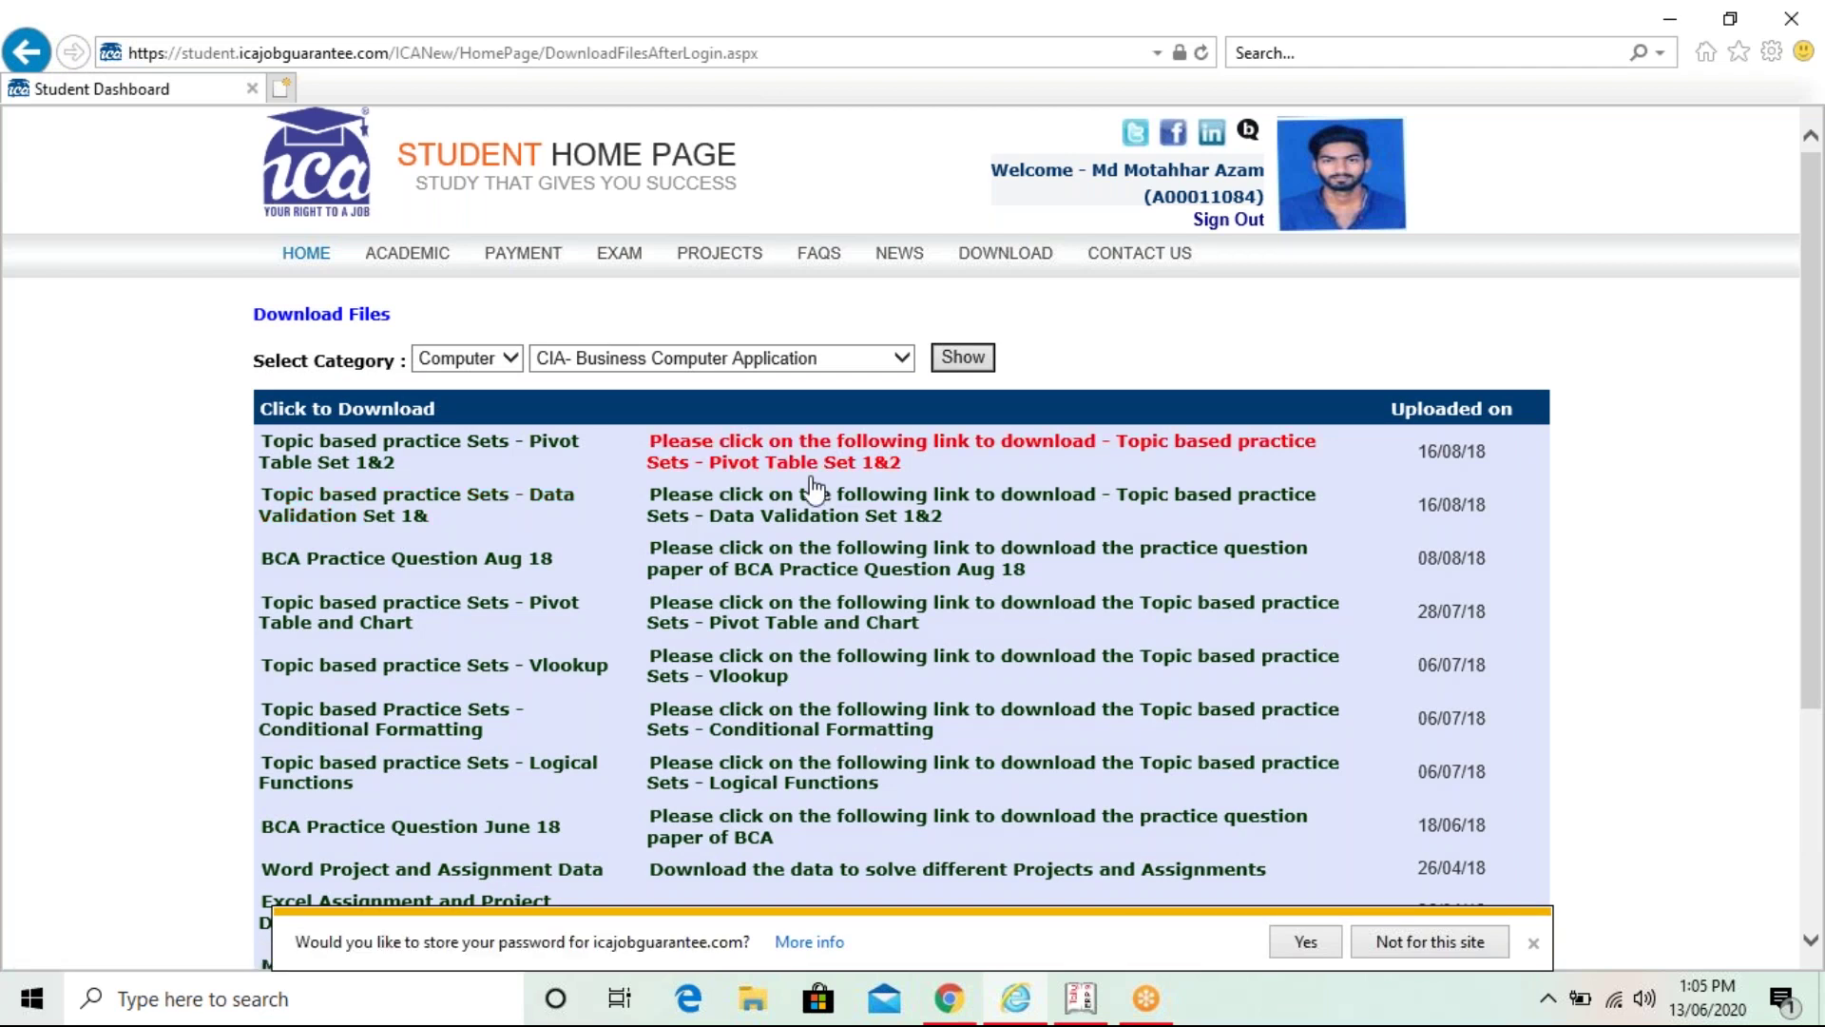
{"action": "left_click", "coordinate": [352, 522]}
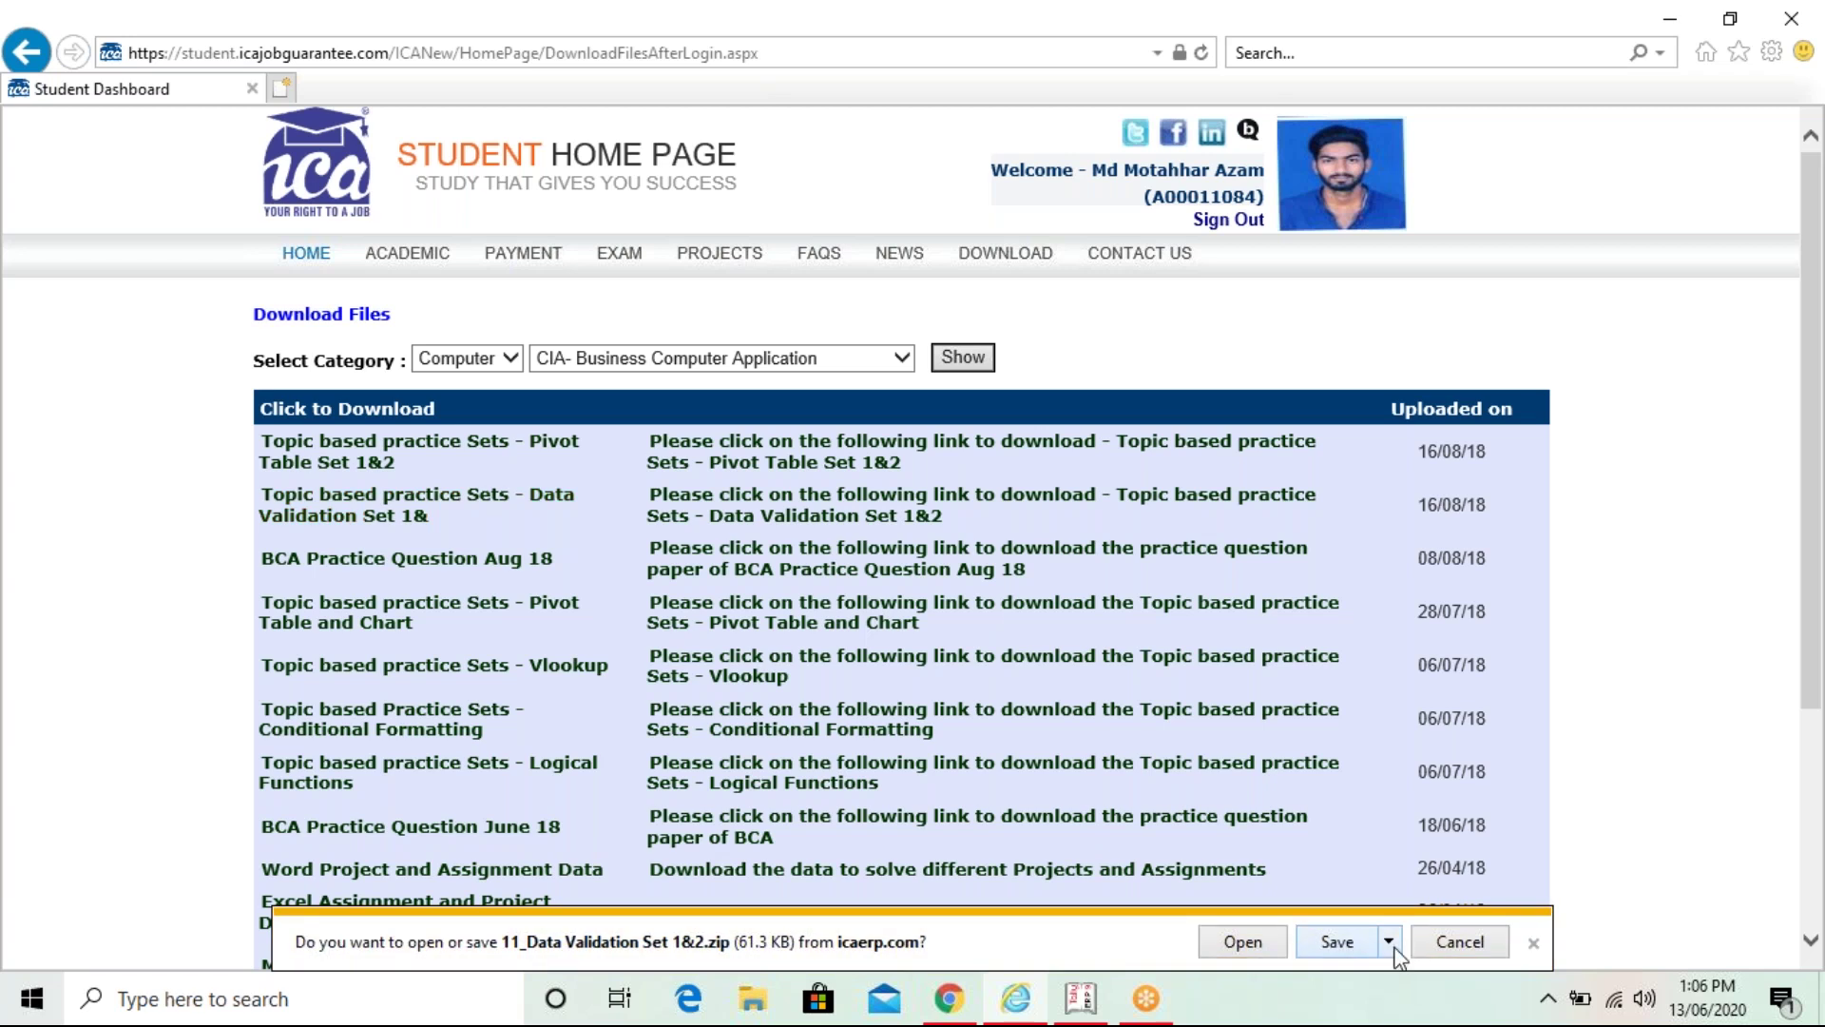
- Save 11_Data Validation Set 1&2.zip to the Desktop using Save as
{"action": "left_click", "coordinate": [1390, 943]}
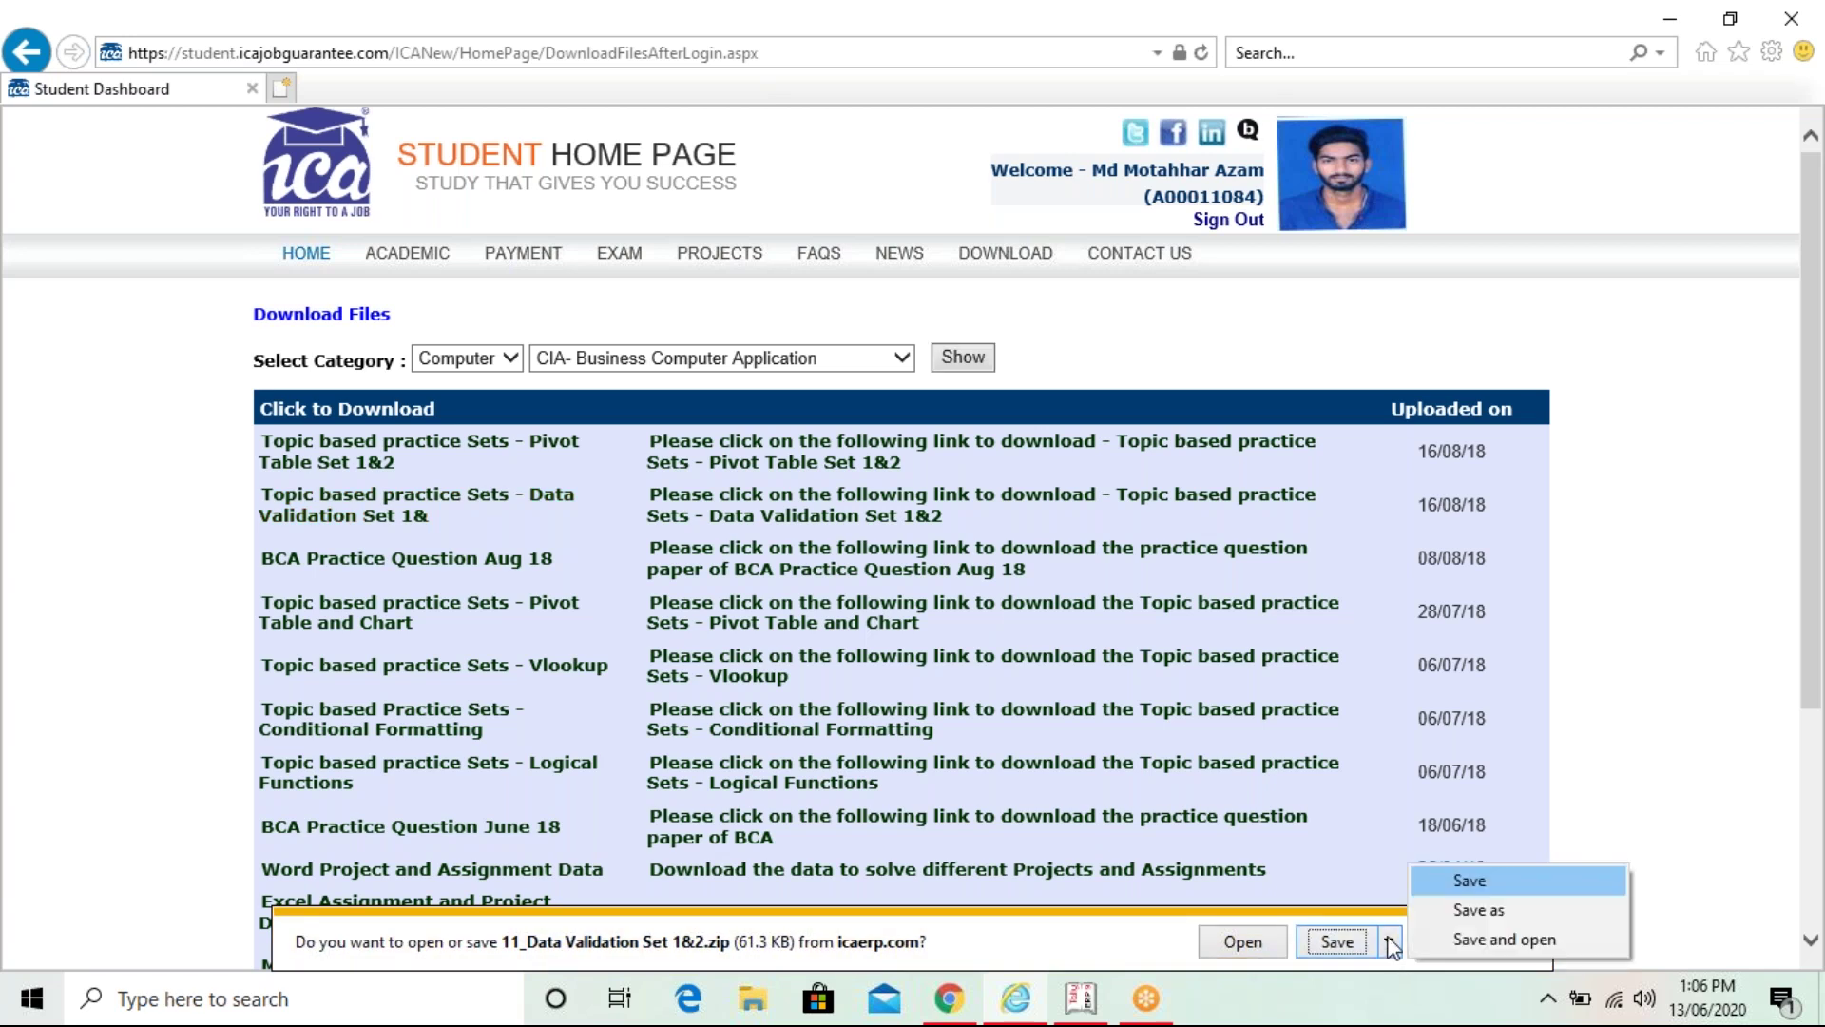
{"action": "left_click", "coordinate": [1499, 914]}
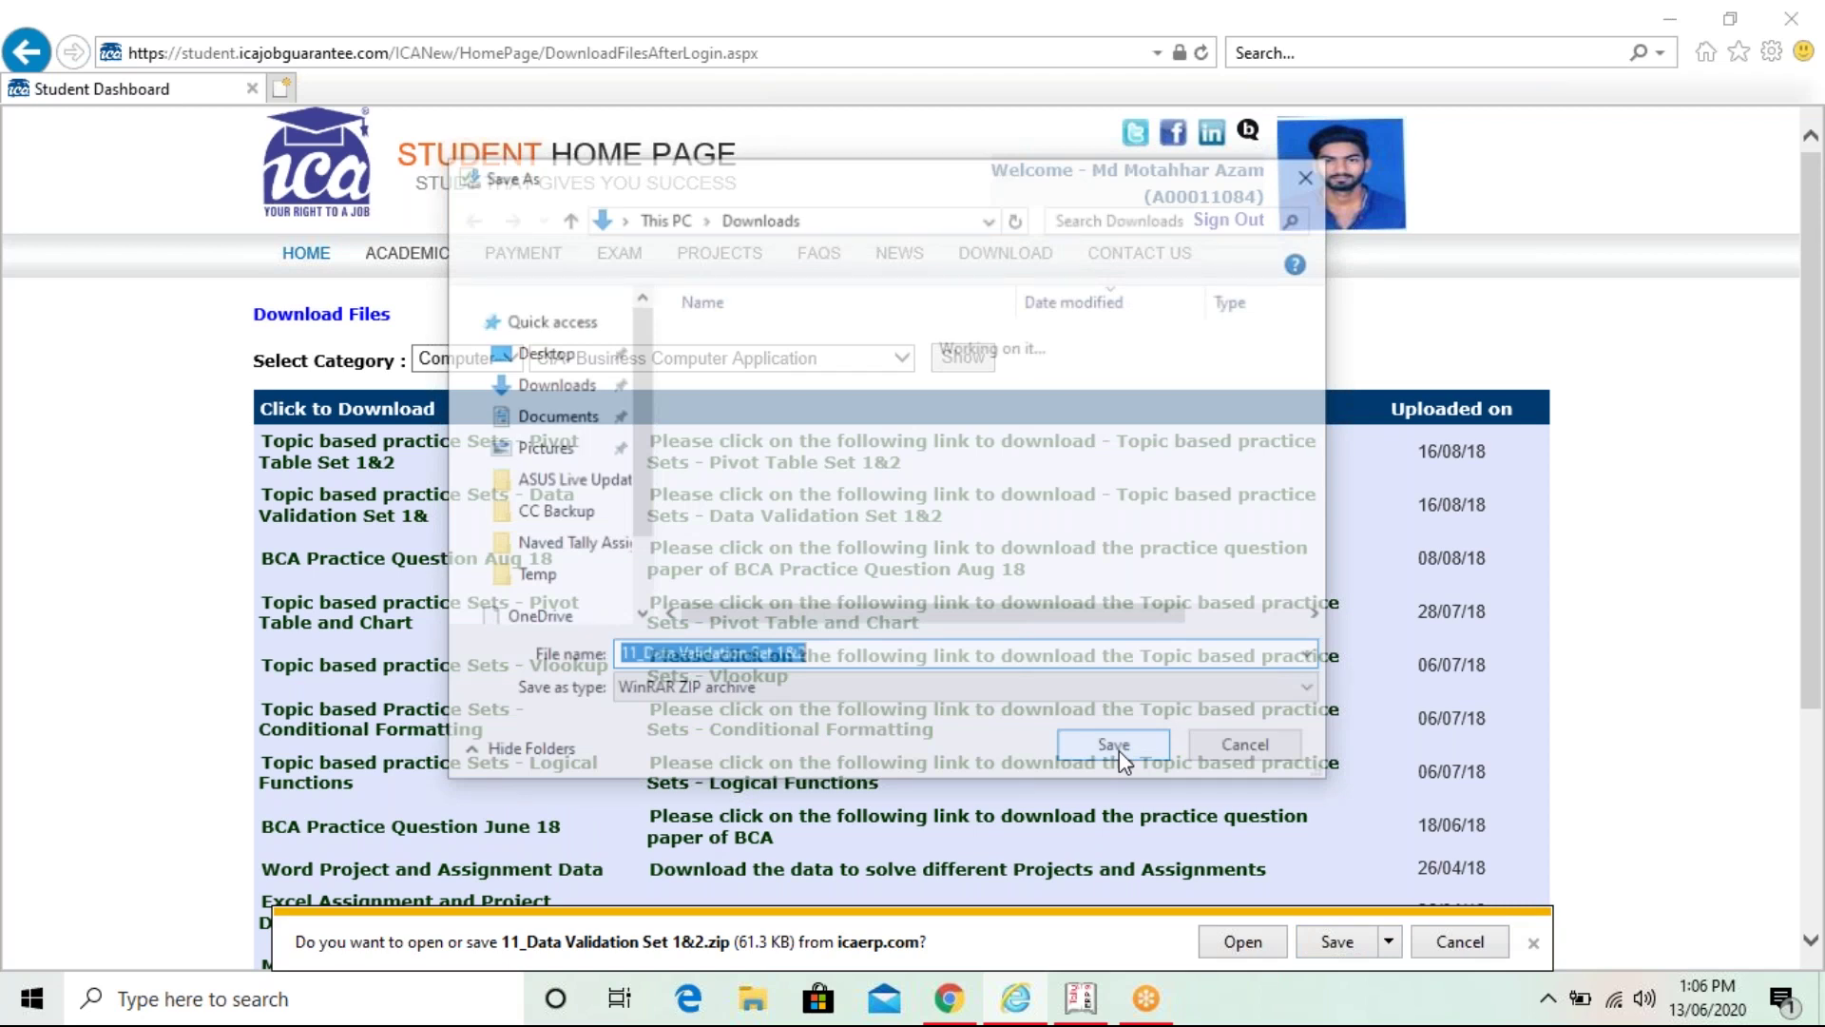
{"action": "left_click", "coordinate": [532, 361]}
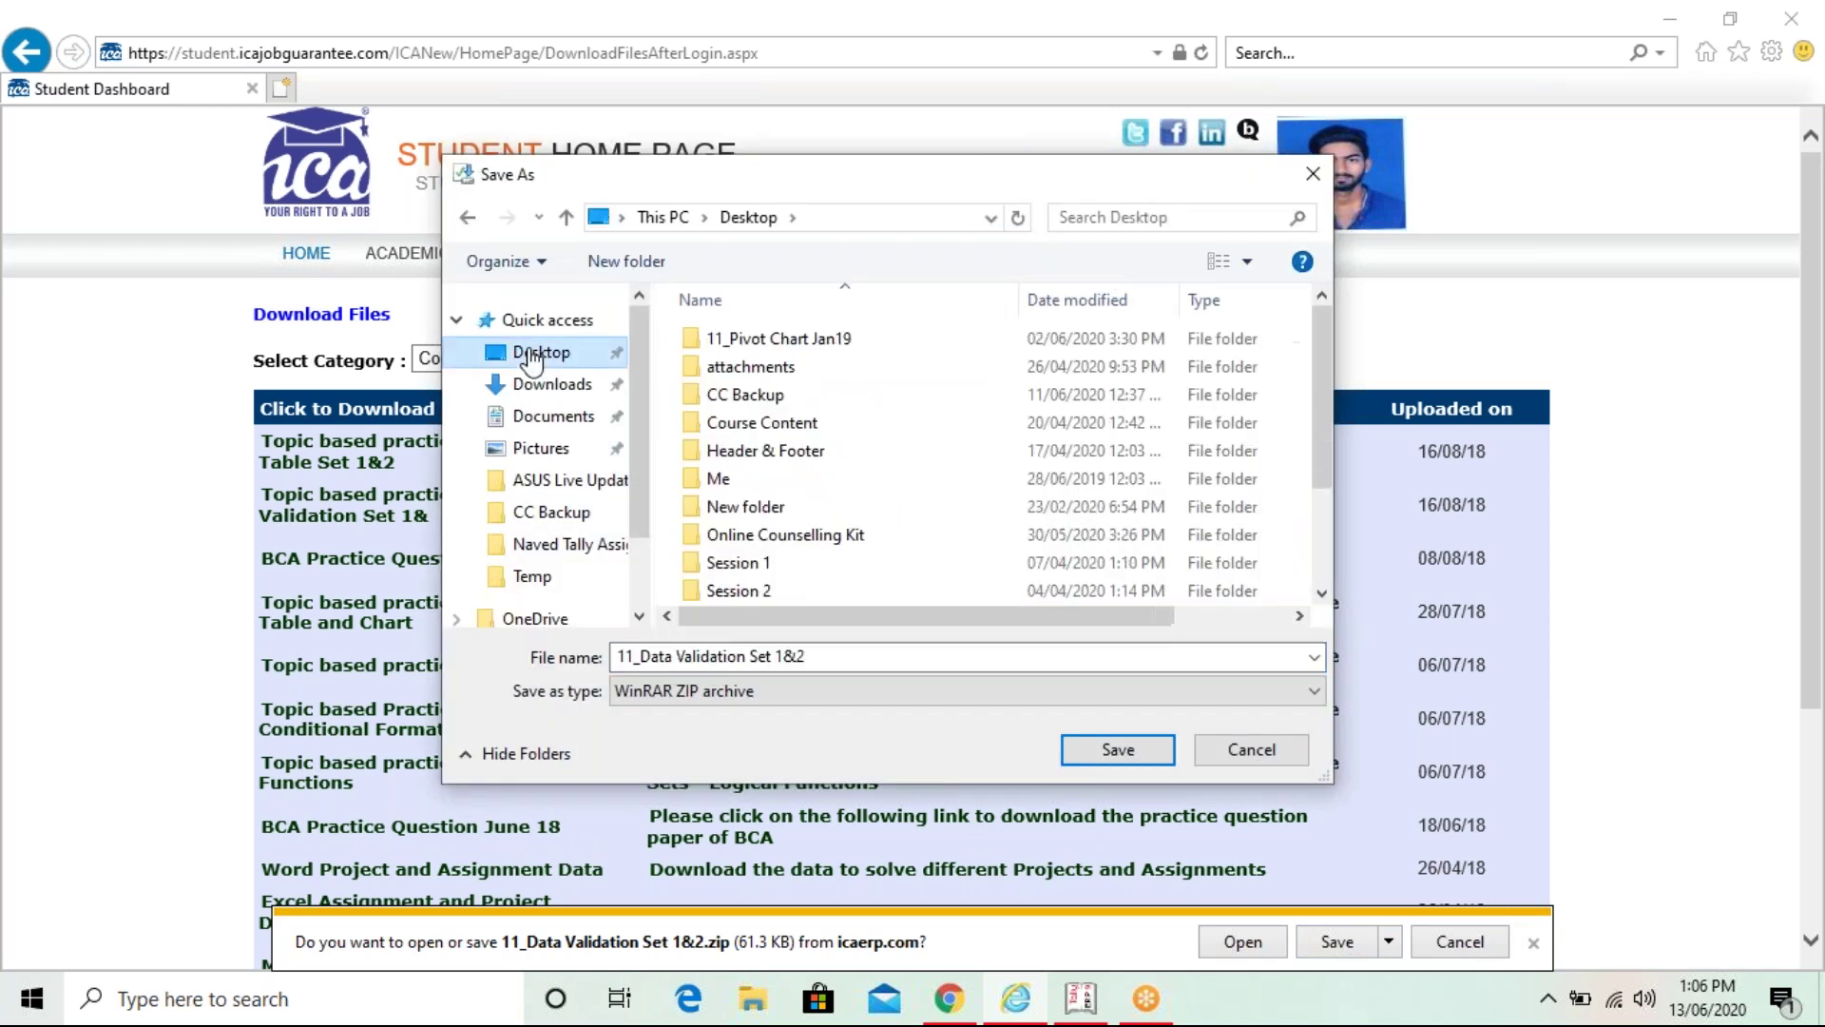
{"action": "key", "text": "Escape"}
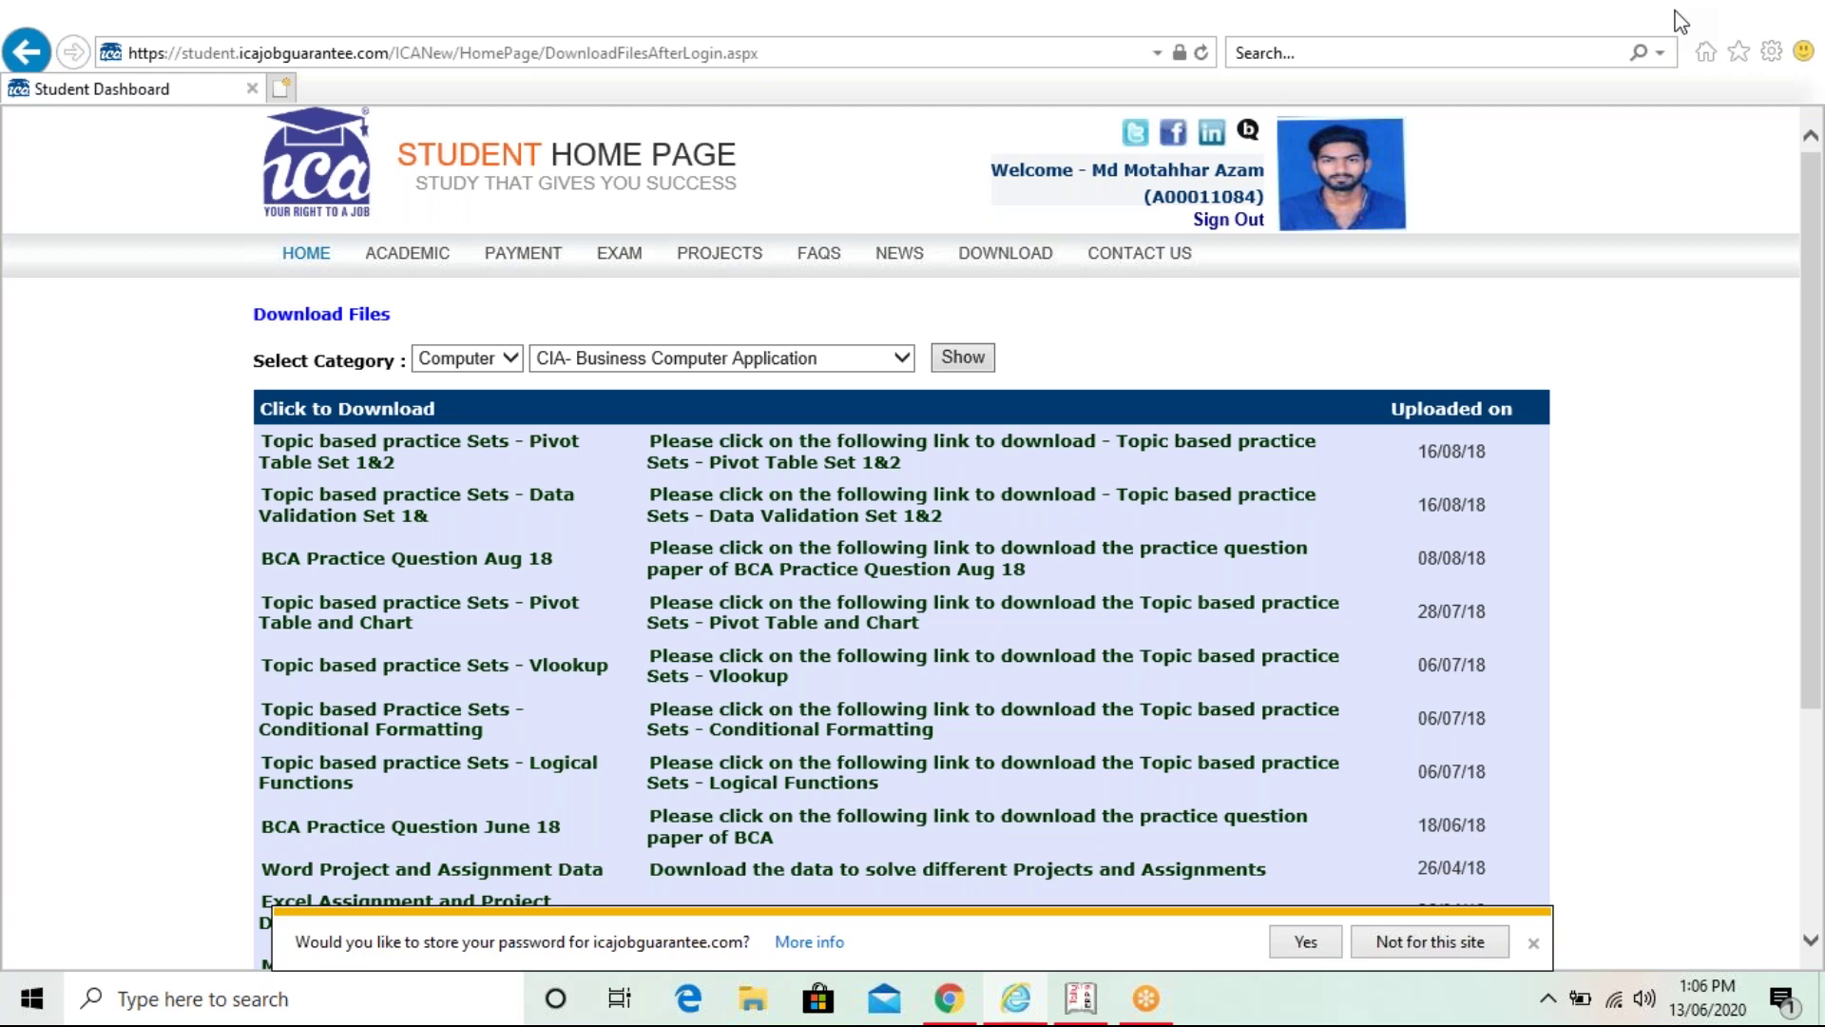
- Minimize the browser and extract the desktop zip with 'Extract to 11_Data Validation Set 1&2\'
{"action": "left_click", "coordinate": [1677, 13]}
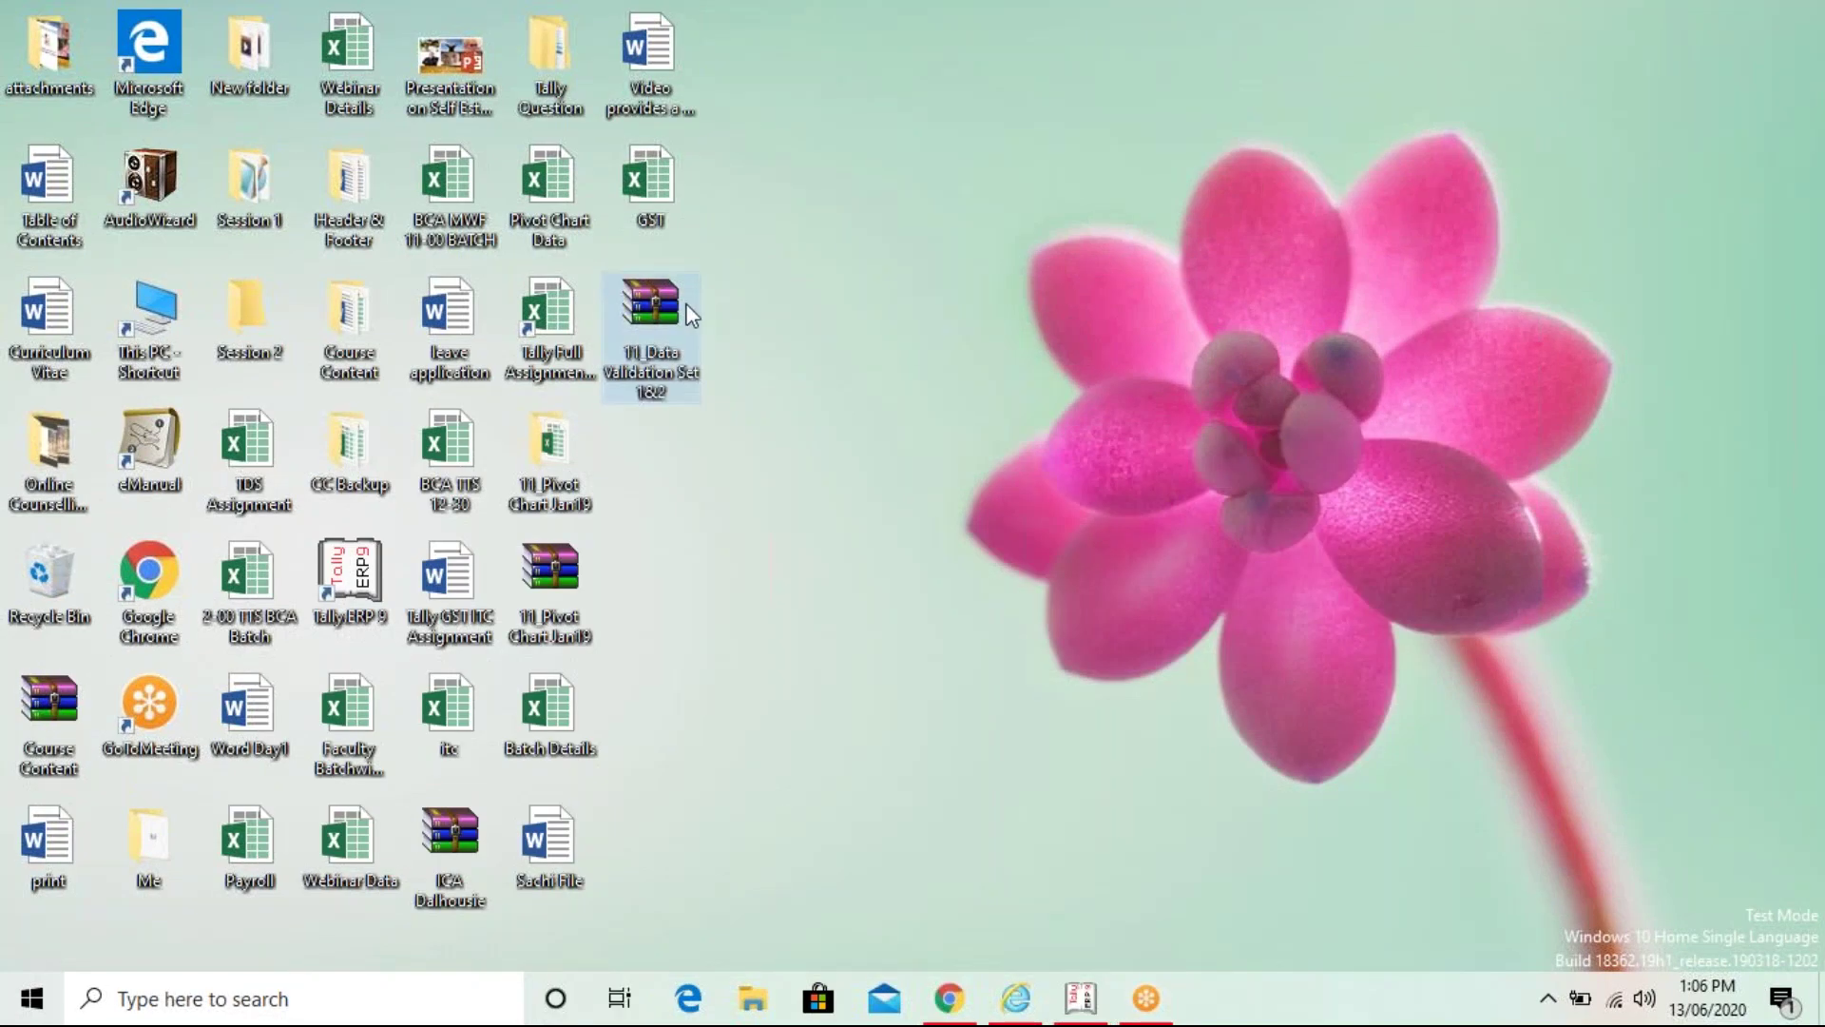
{"action": "left_click", "coordinate": [656, 306]}
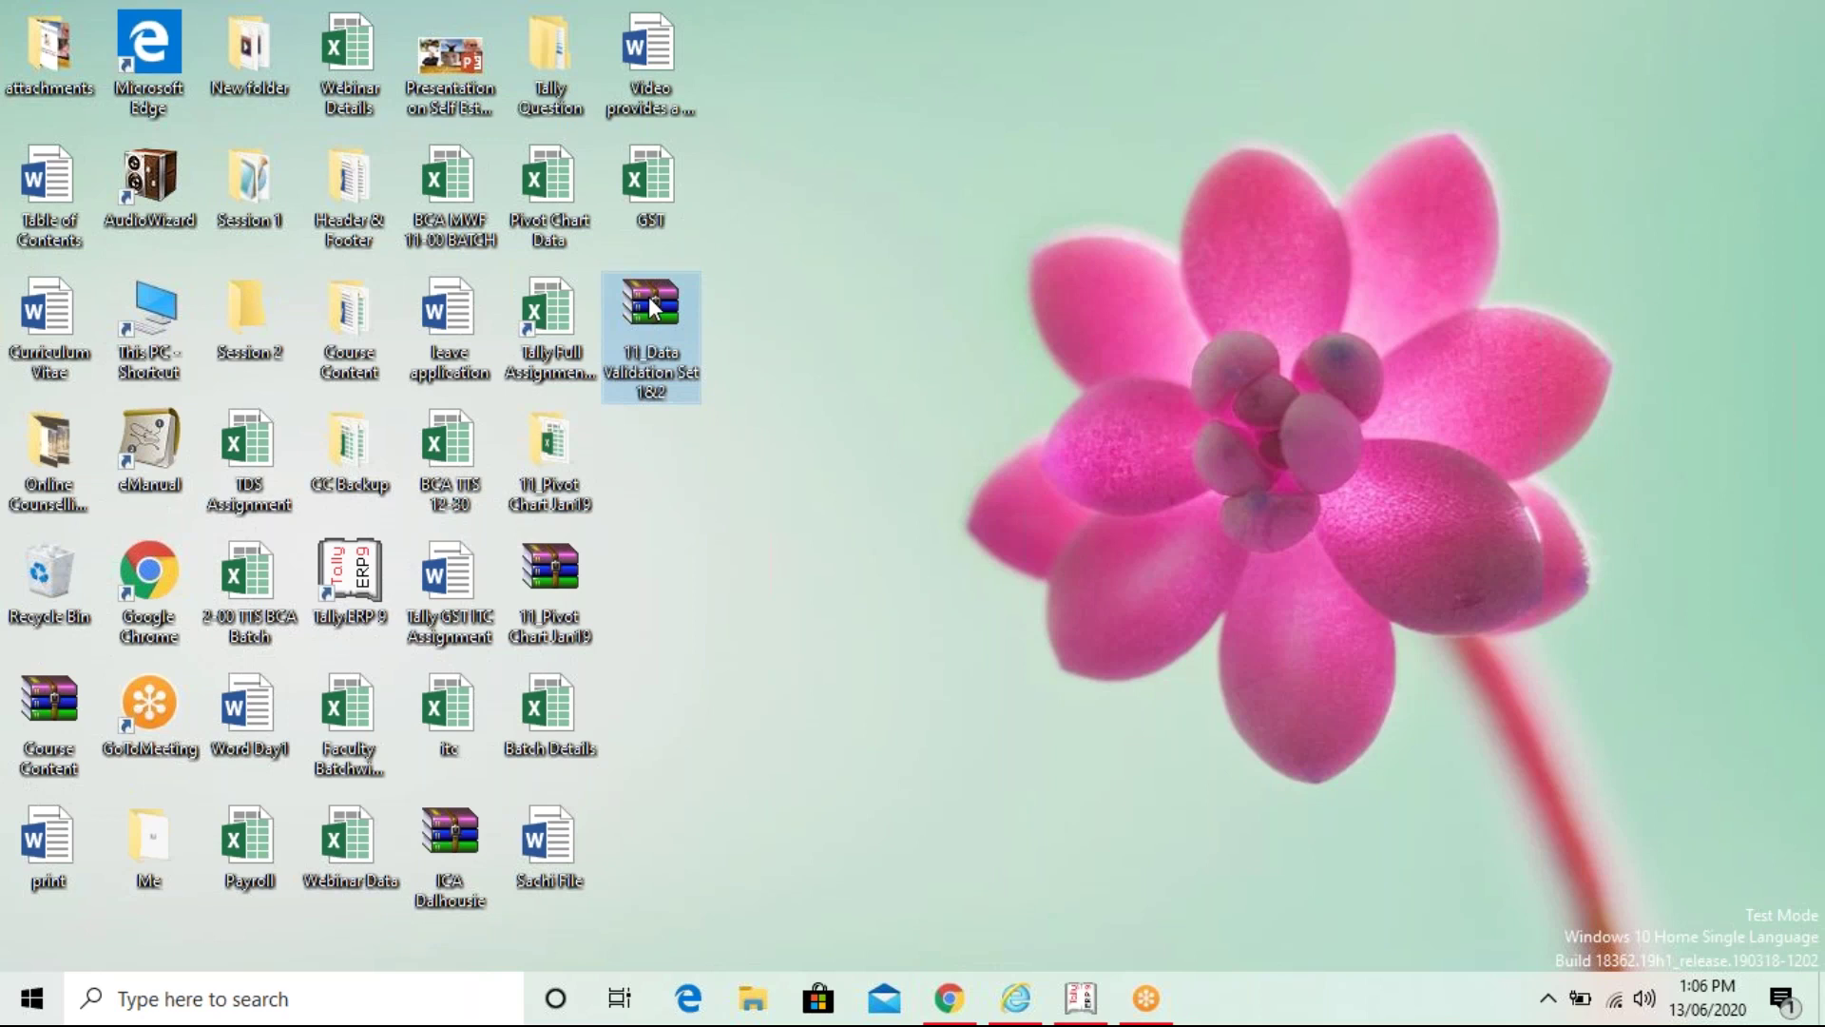
{"action": "right_click", "coordinate": [652, 306]}
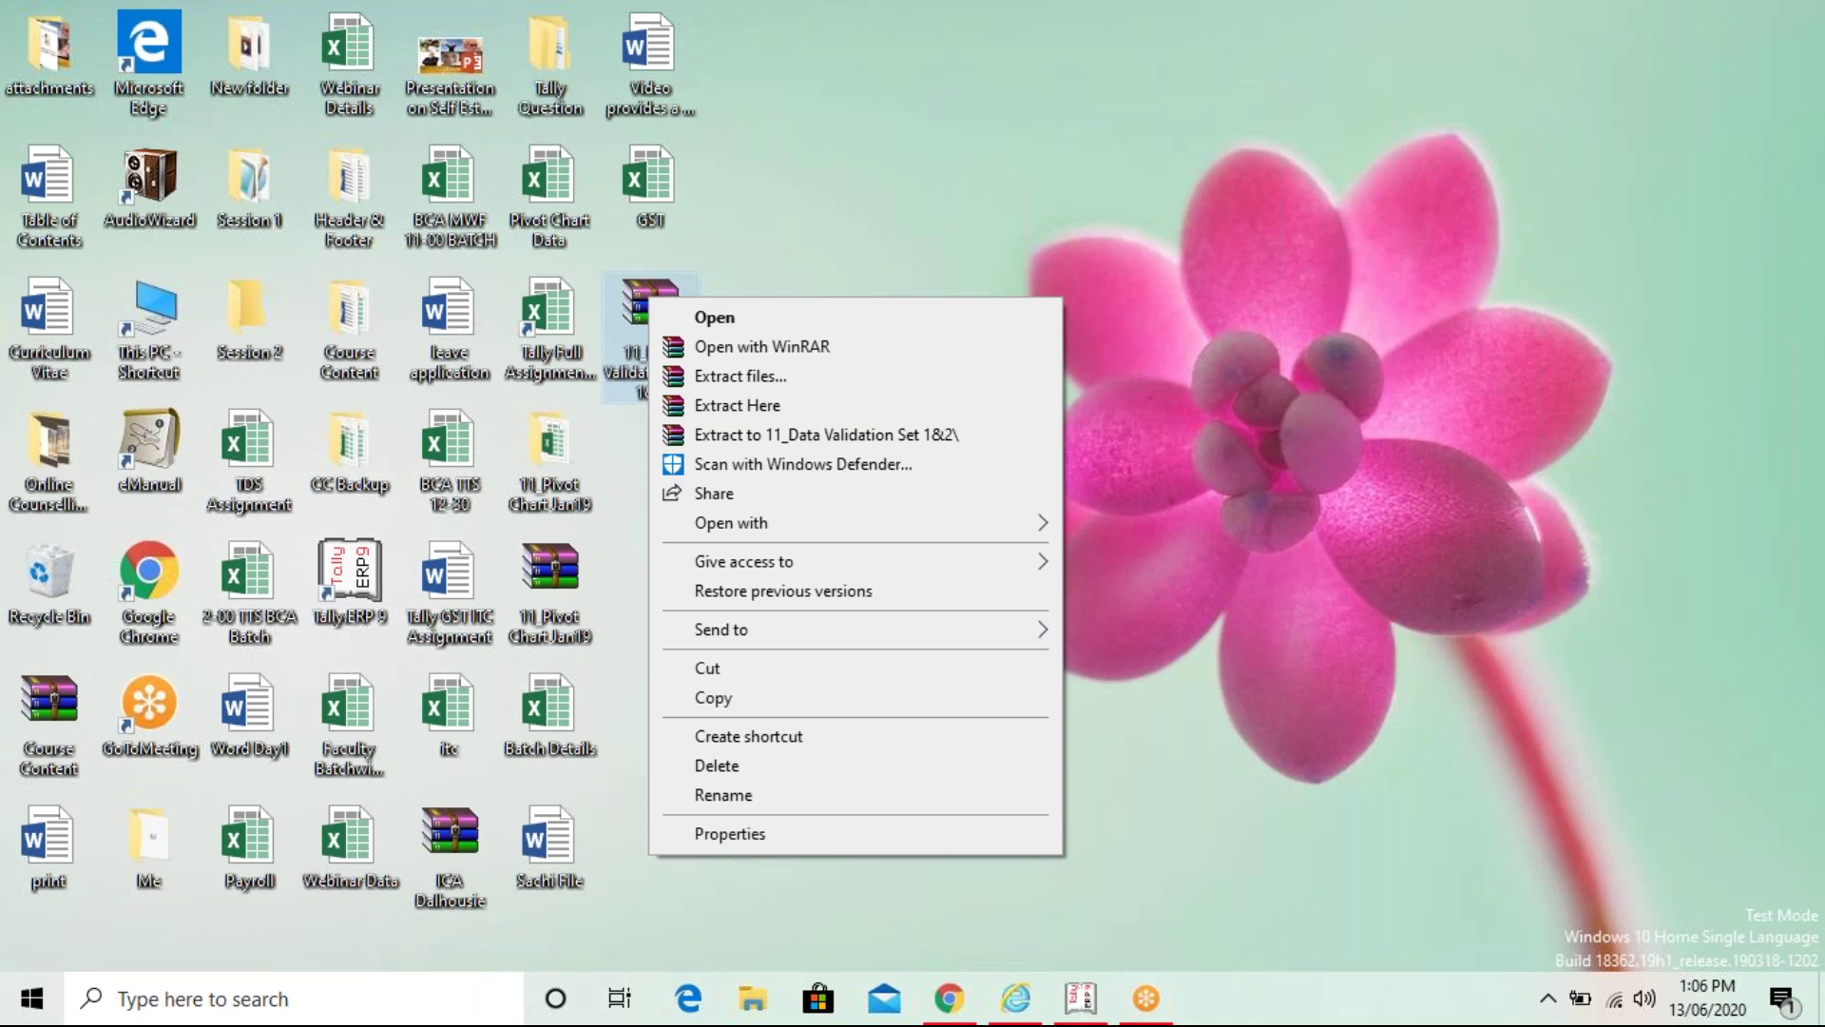
{"action": "key", "text": "Escape"}
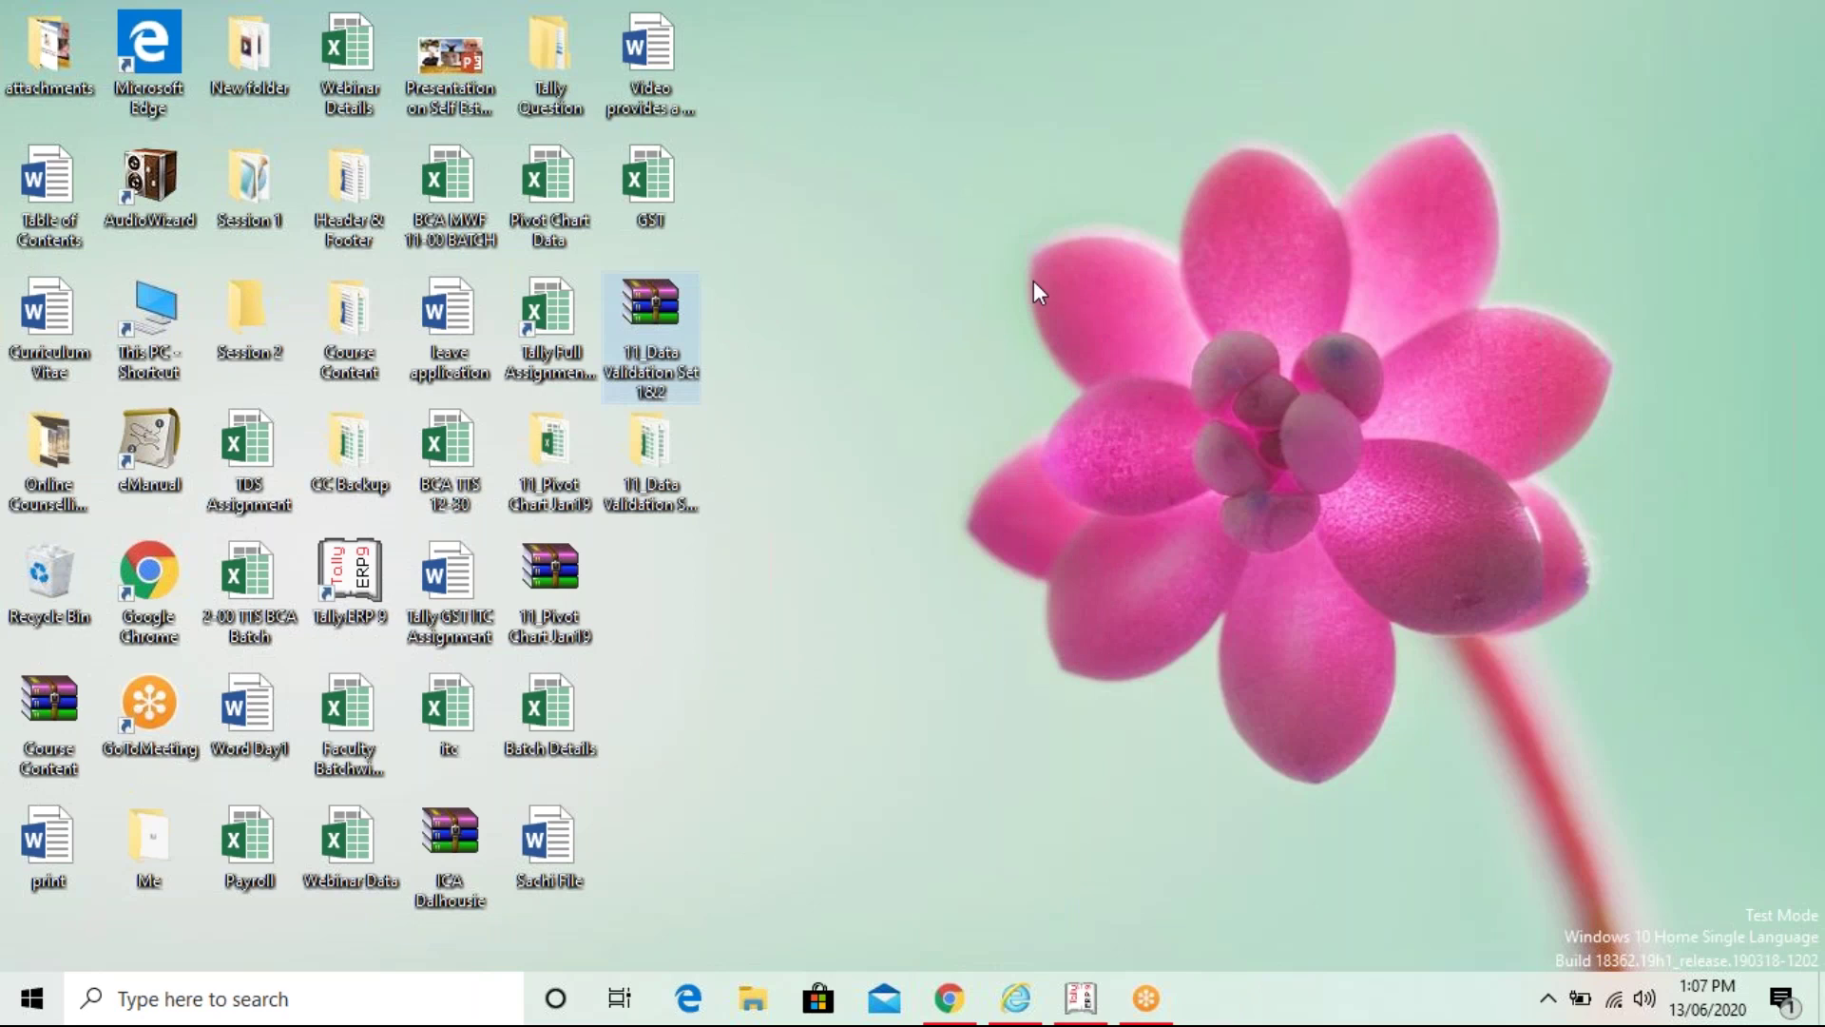
{"action": "right_click", "coordinate": [646, 309]}
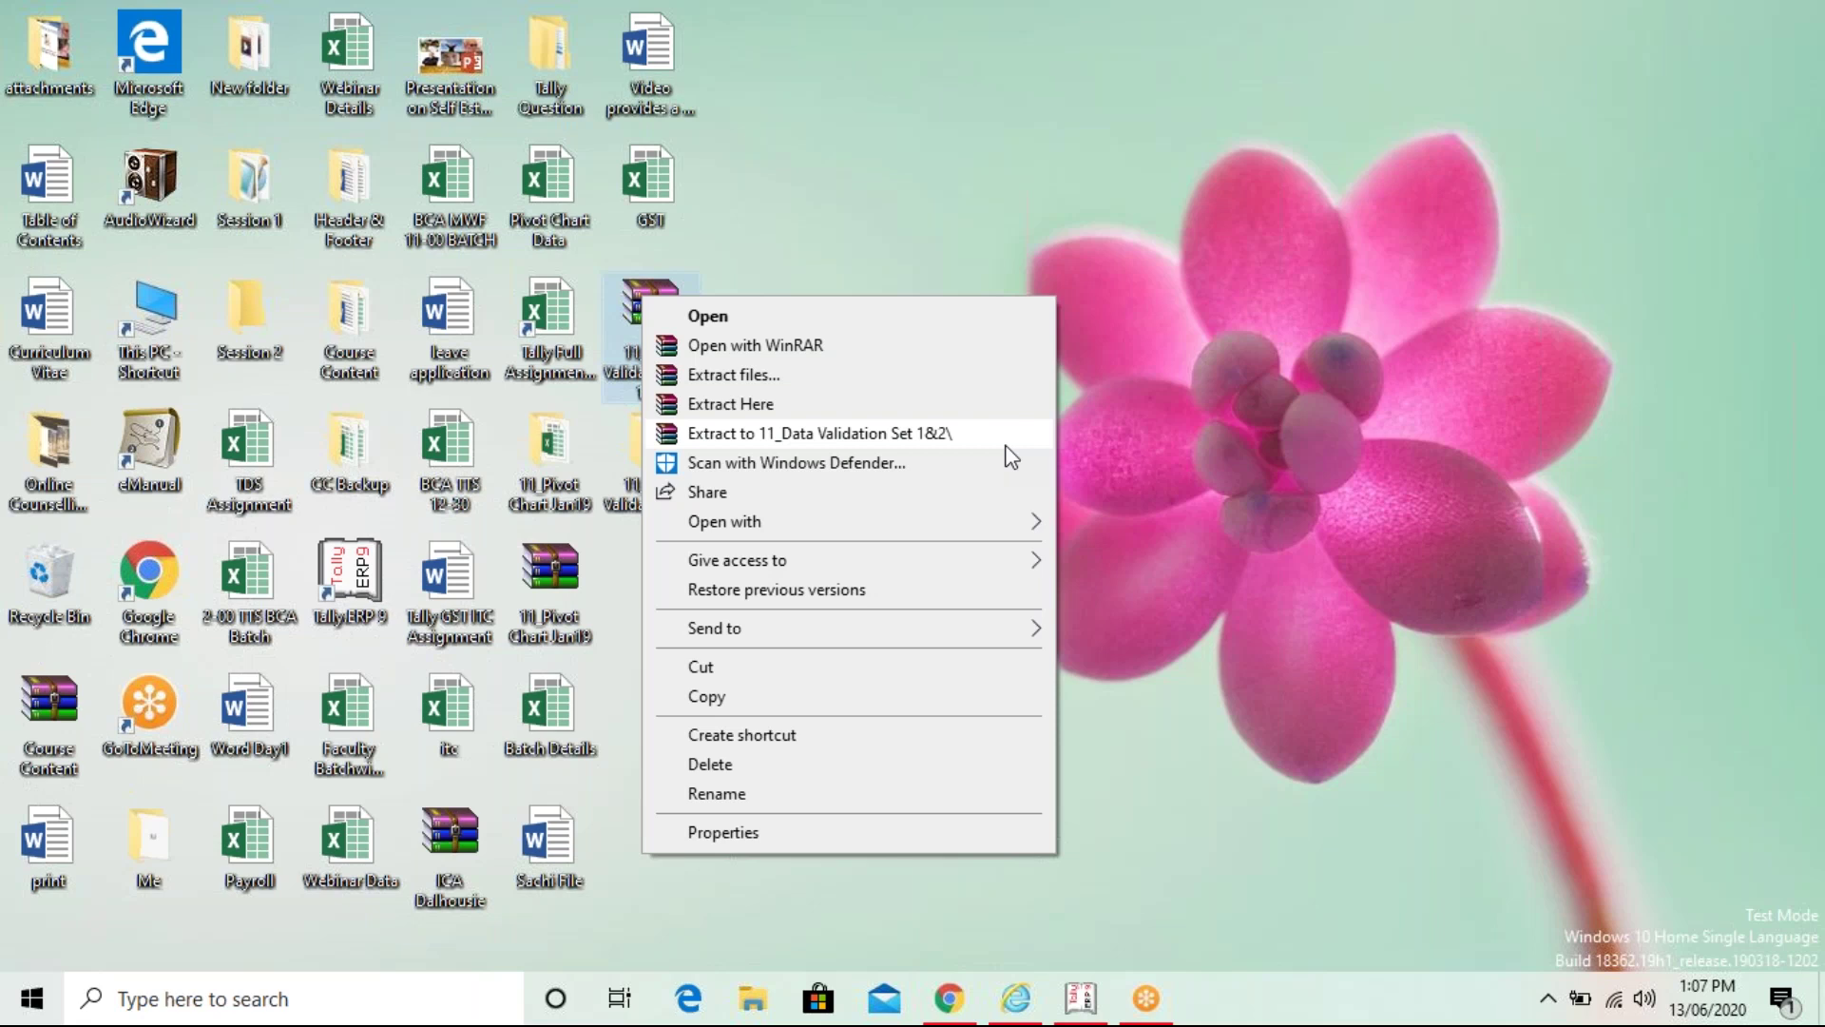
{"action": "left_click", "coordinate": [1162, 450]}
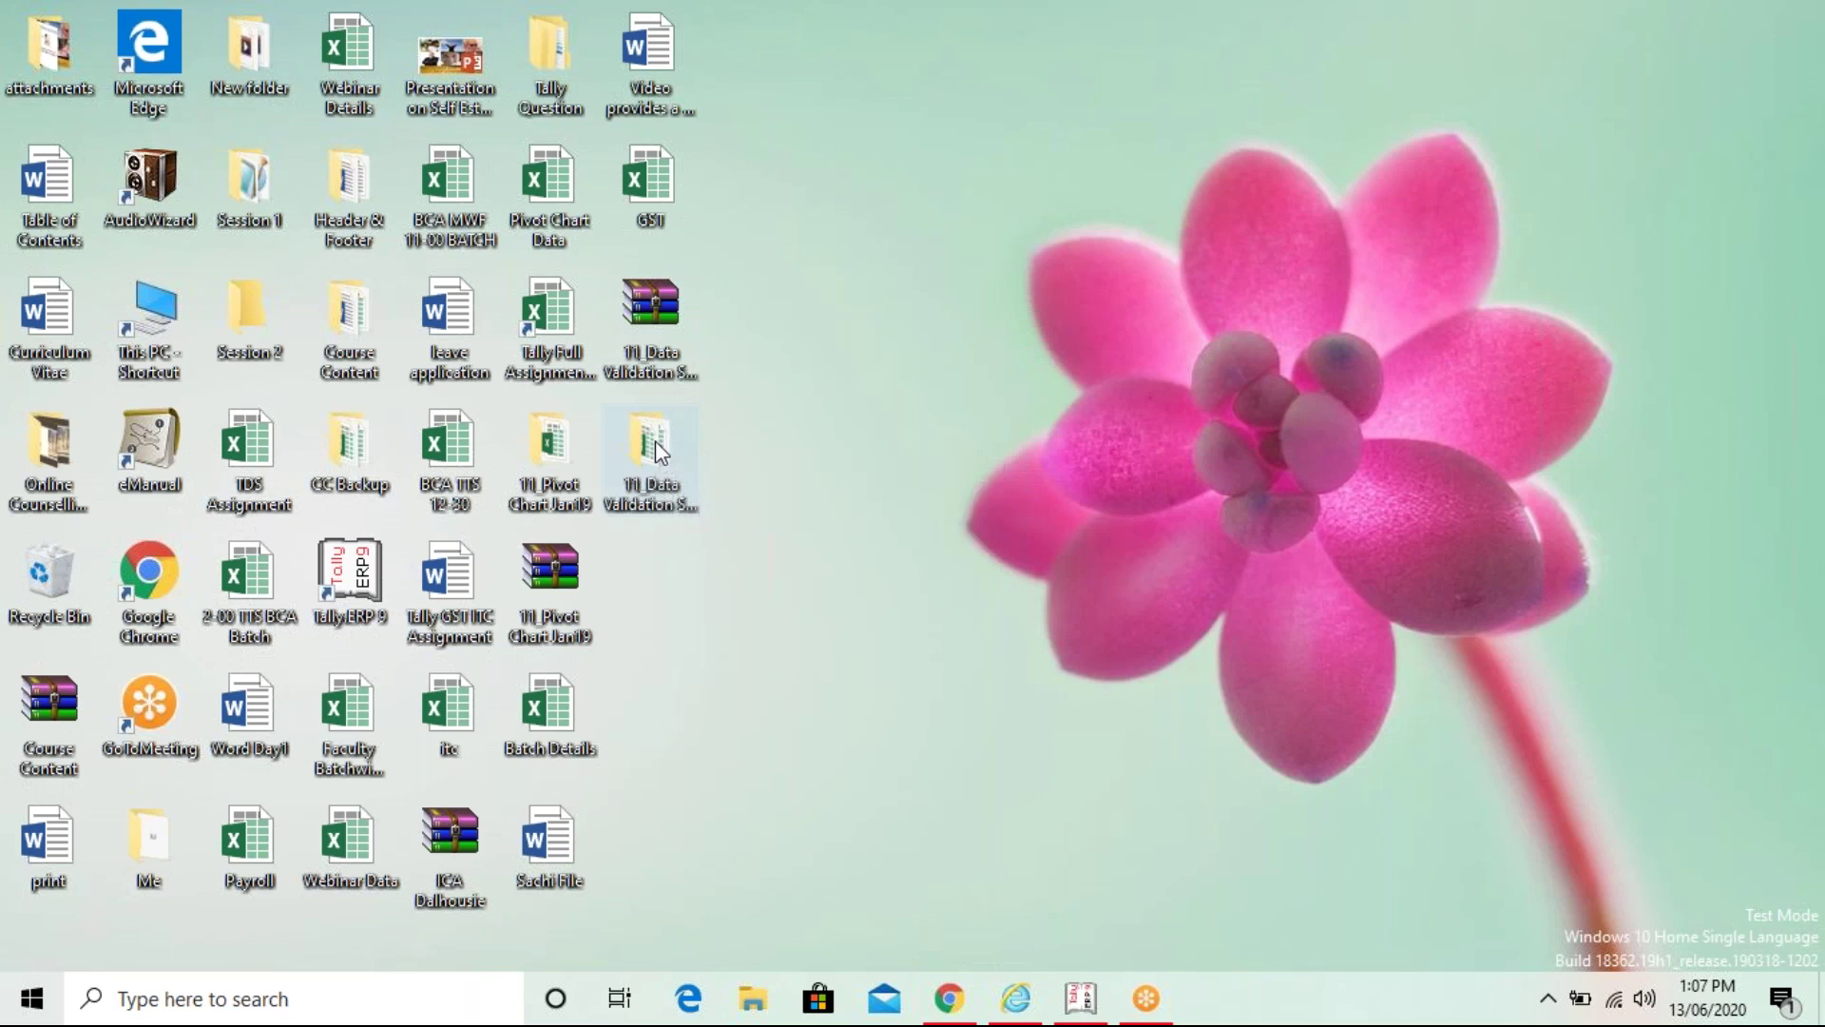
- Open the 11_Data Validation Set 1&2 folder and select the Data Validation Set 1 workbook
{"action": "double_click", "coordinate": [660, 451]}
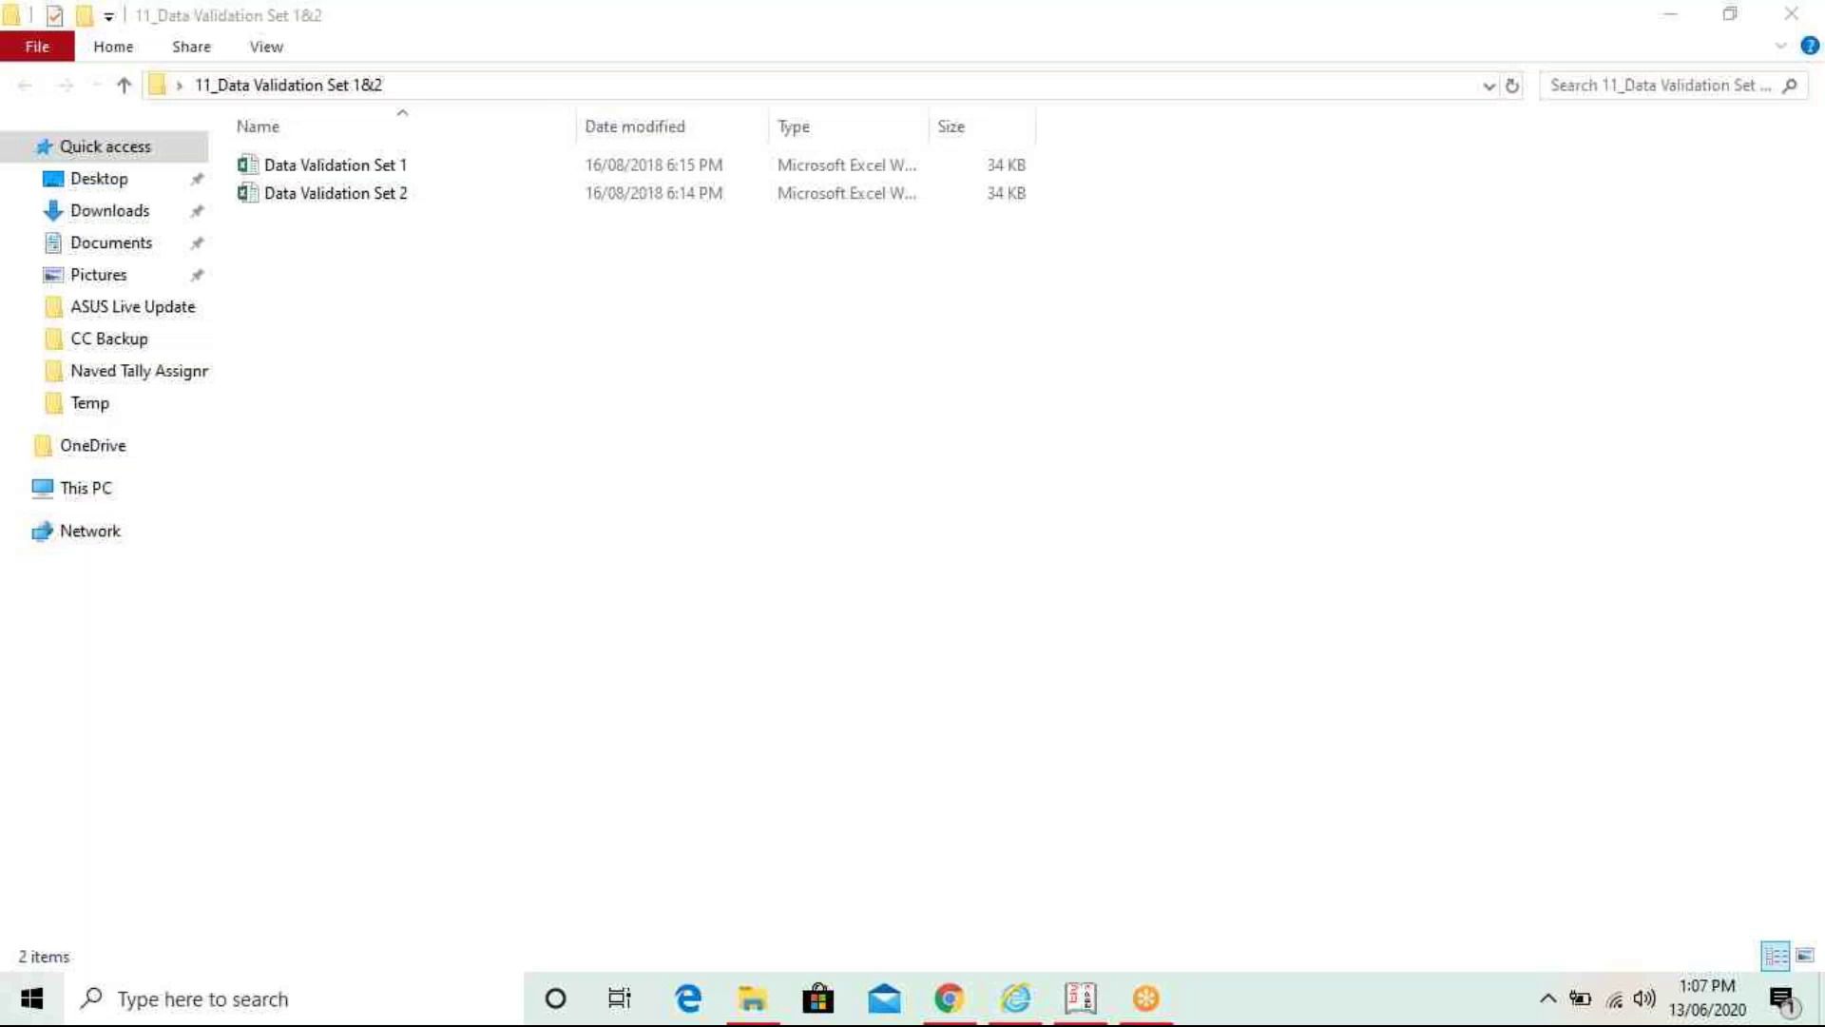
{"action": "left_click", "coordinate": [855, 511]}
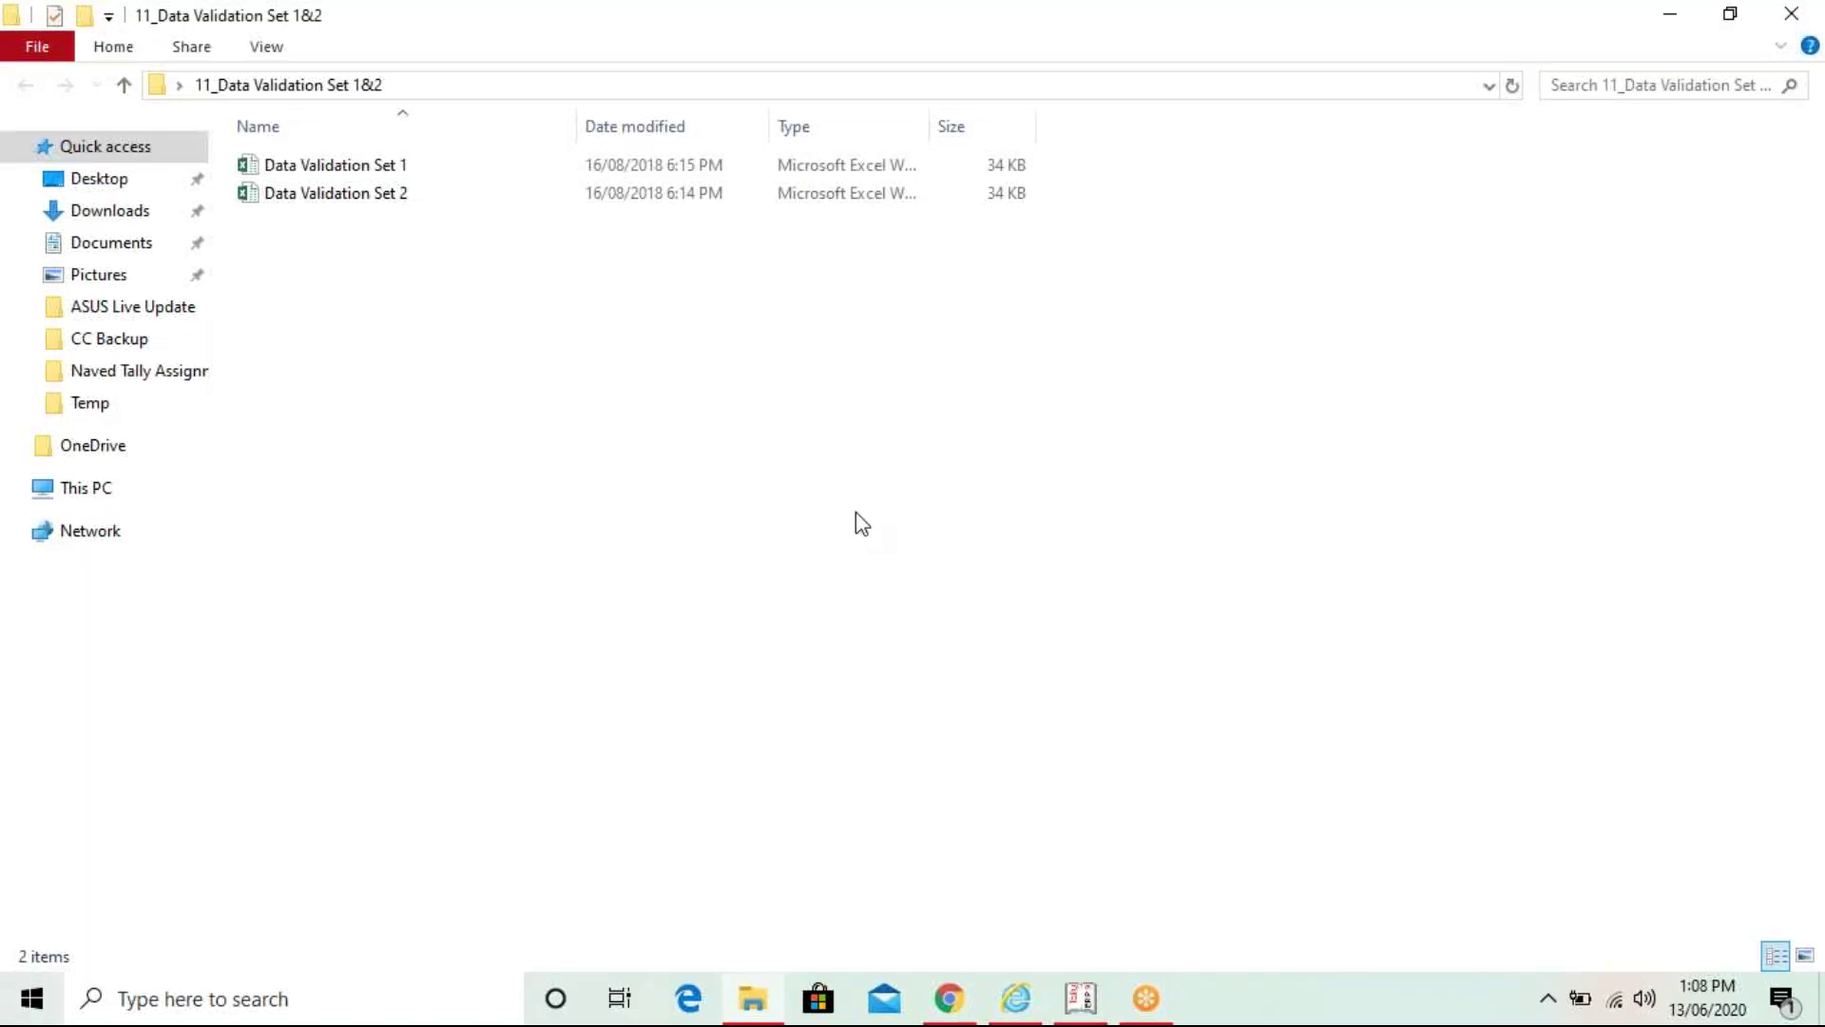
{"action": "left_click", "coordinate": [529, 166]}
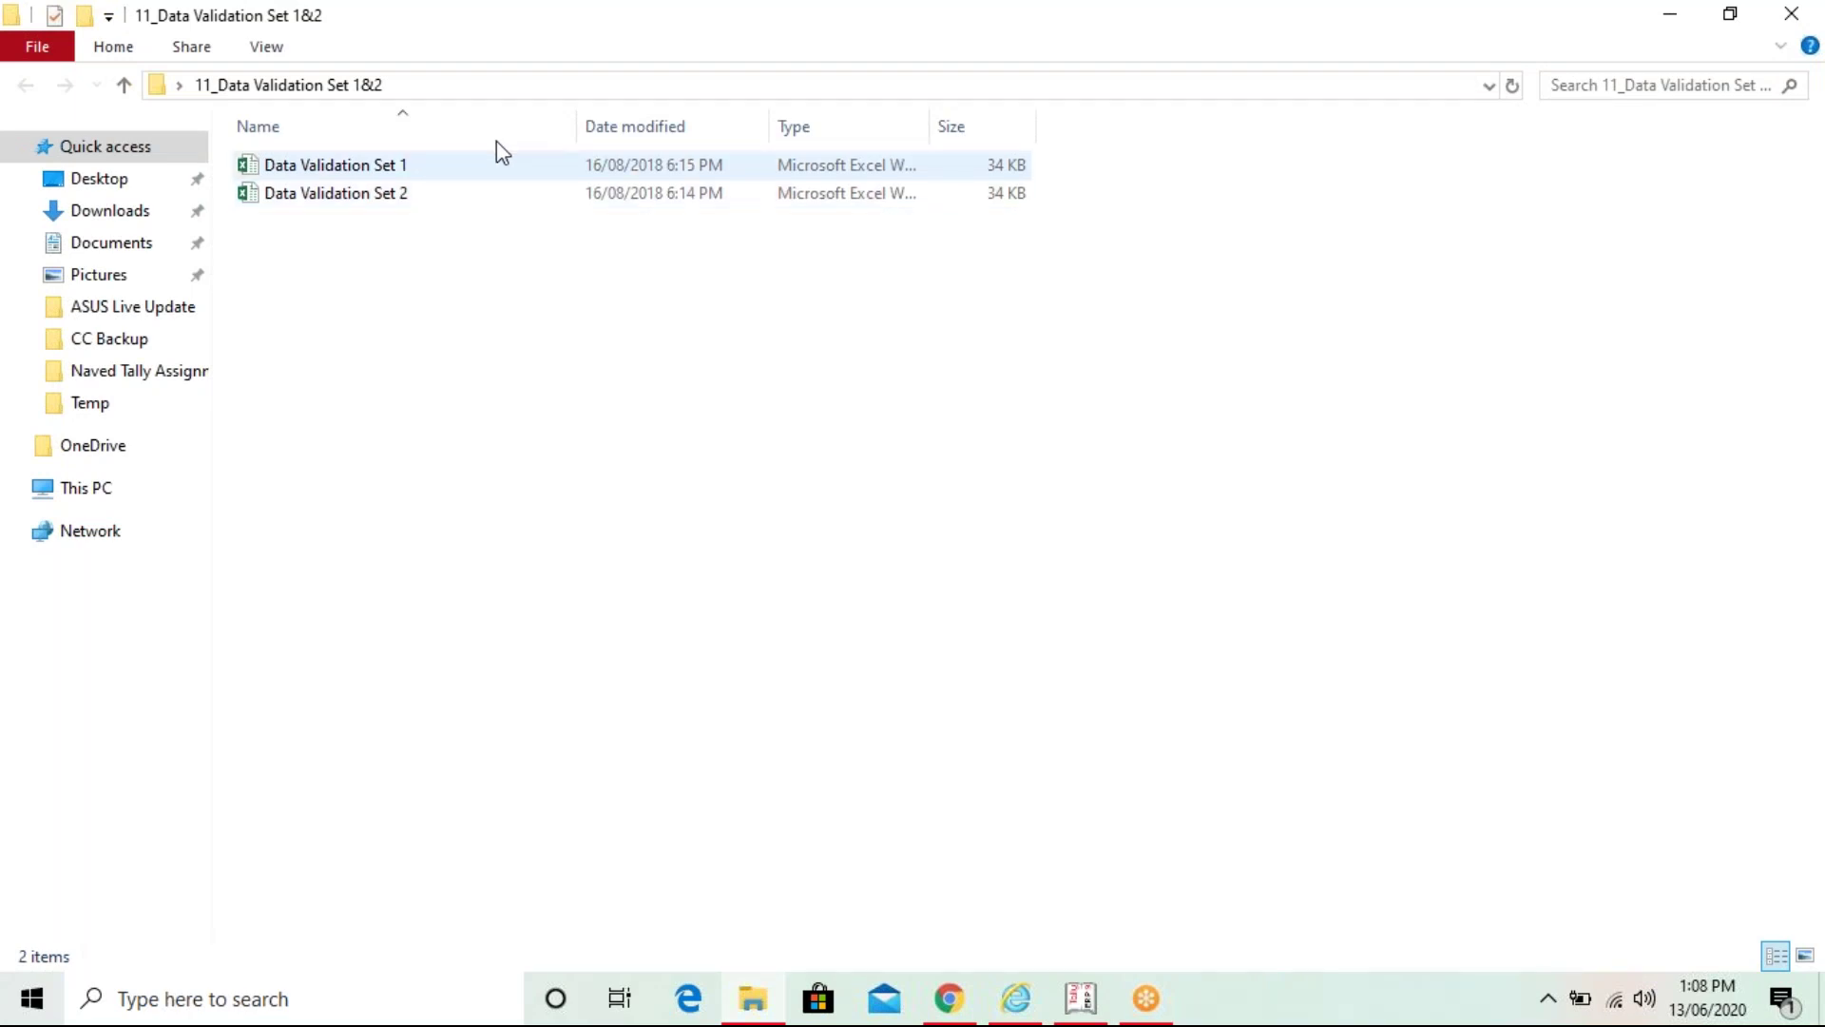
- Open Data Validation Set 1 in Excel and enable editing out of Protected View
{"action": "double_click", "coordinate": [350, 169]}
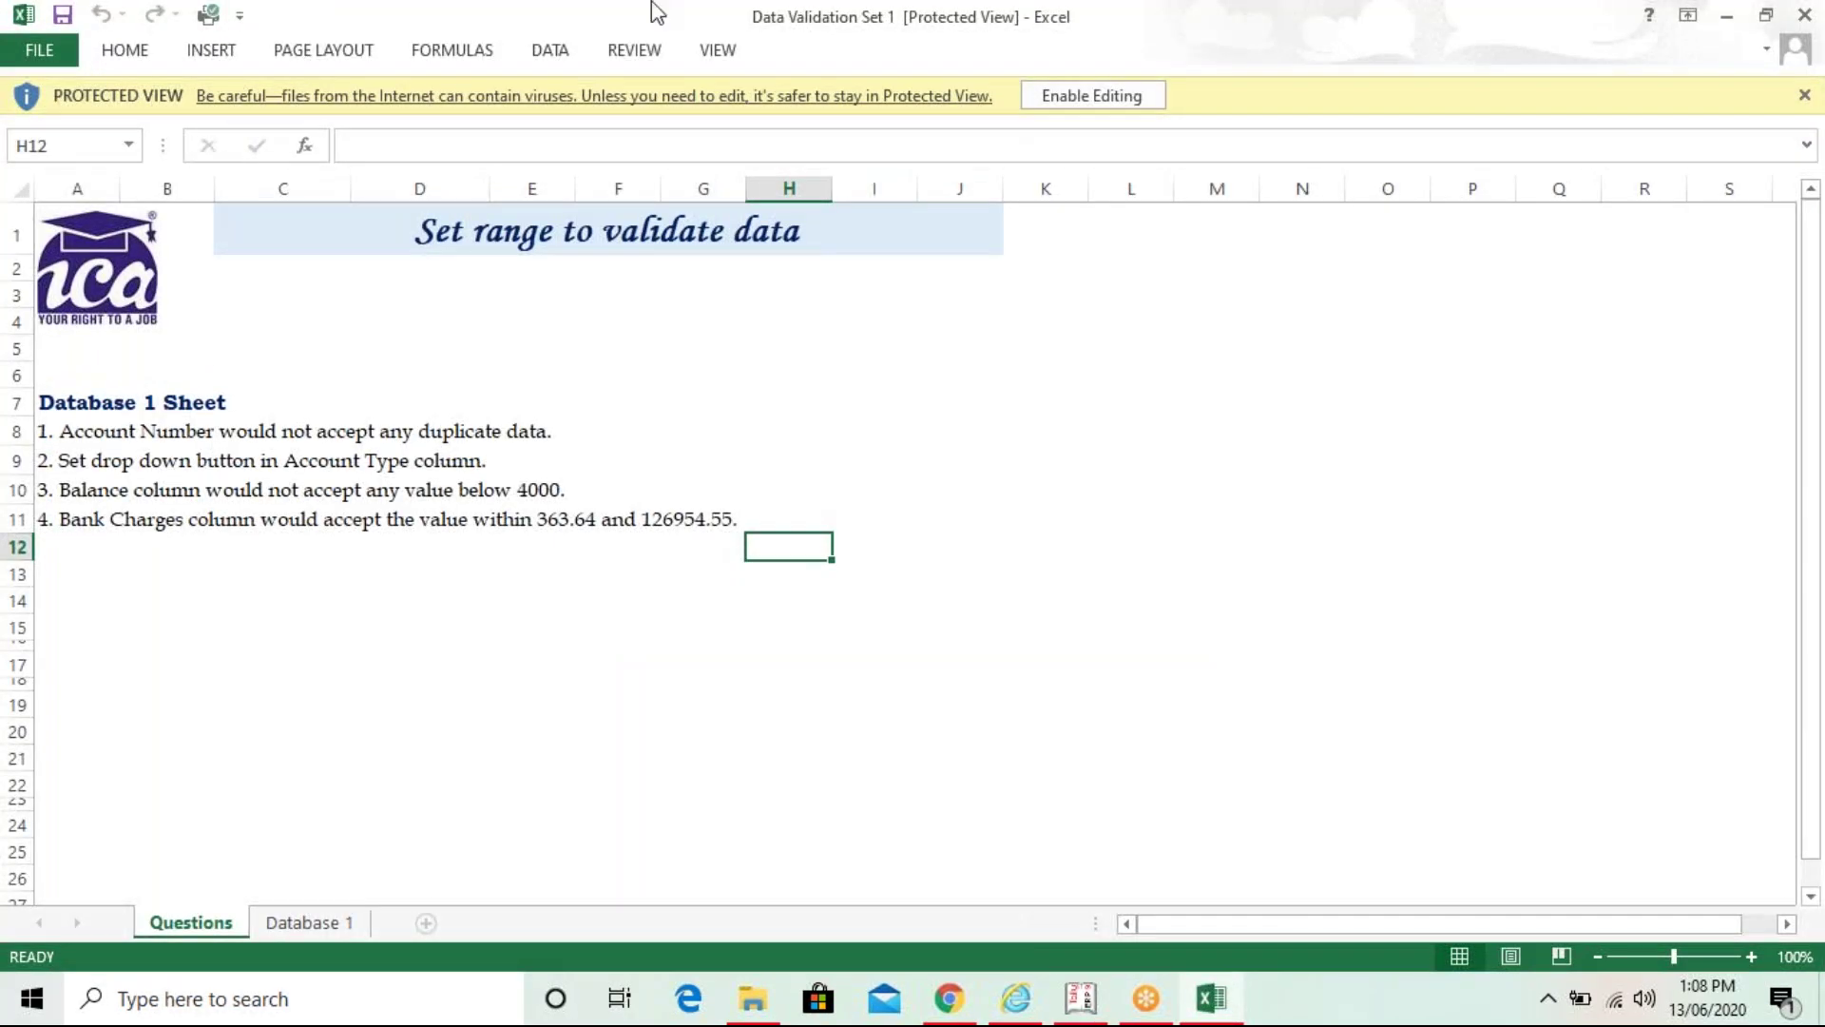
{"action": "left_click", "coordinate": [1113, 106]}
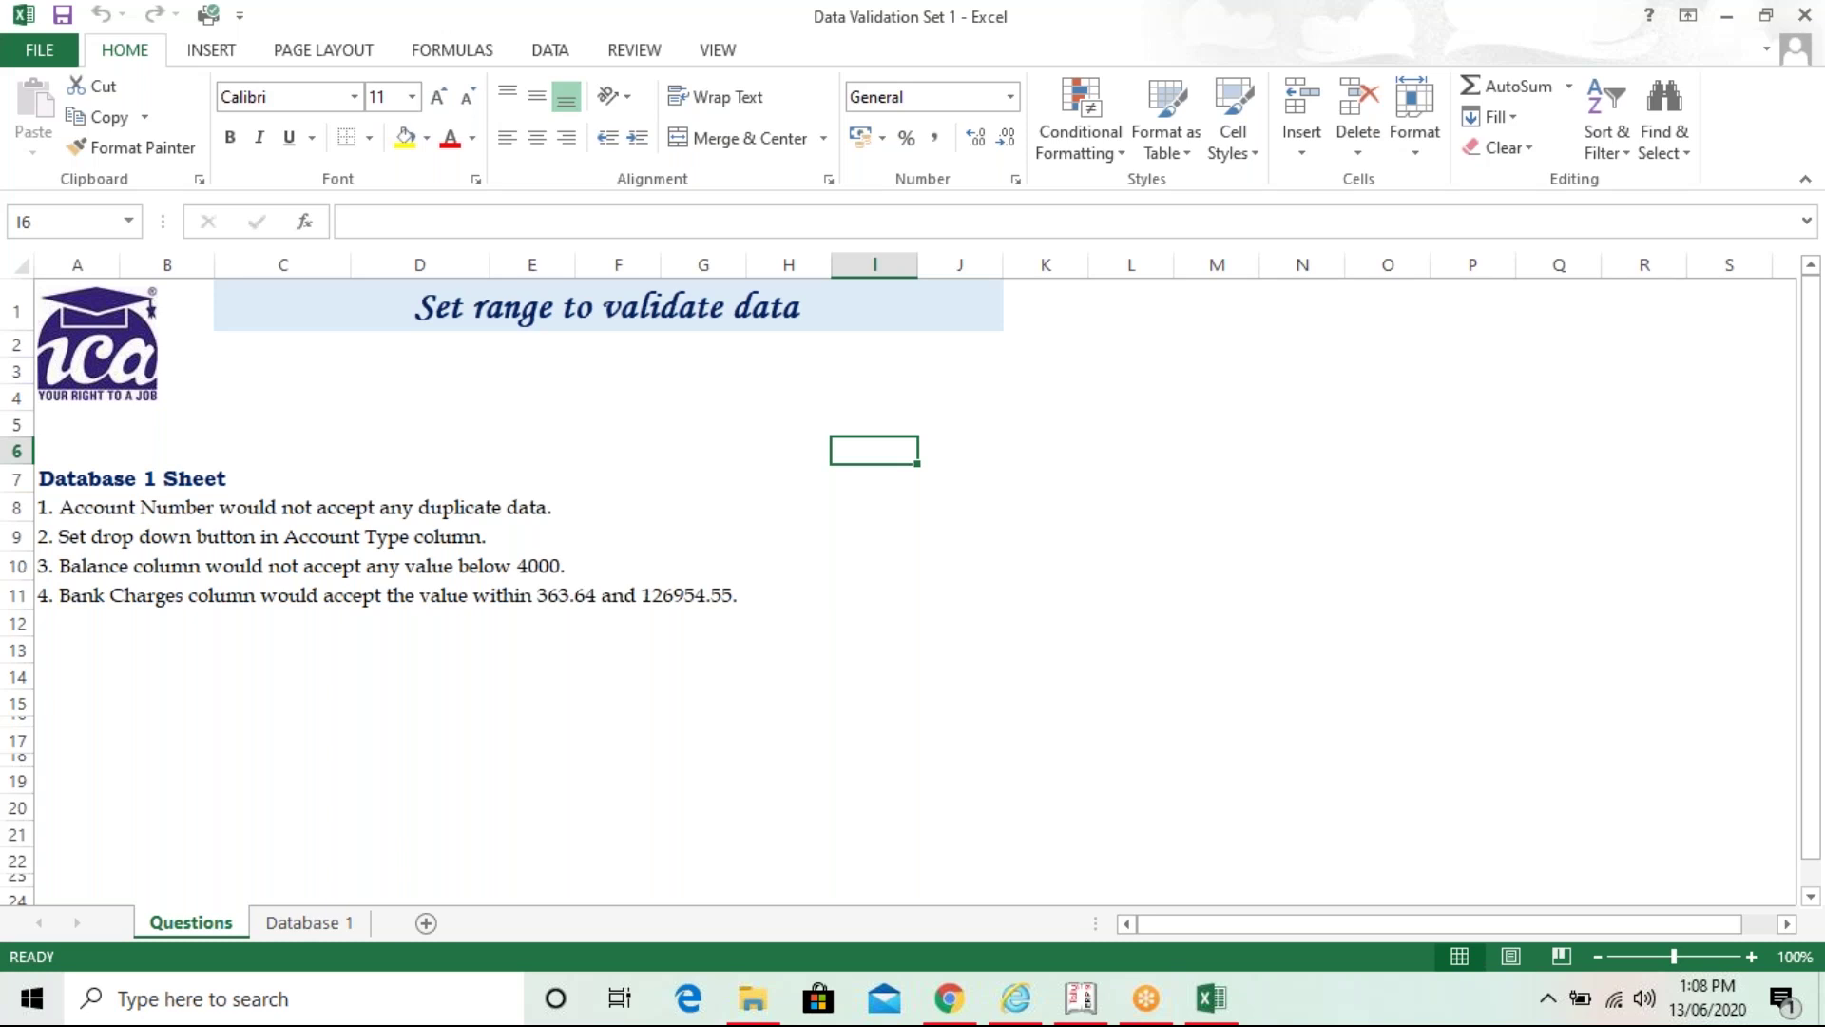
- Look over the cells beside the Questions sheet instructions, then switch to the Database 1 sheet
{"action": "left_click", "coordinate": [307, 520]}
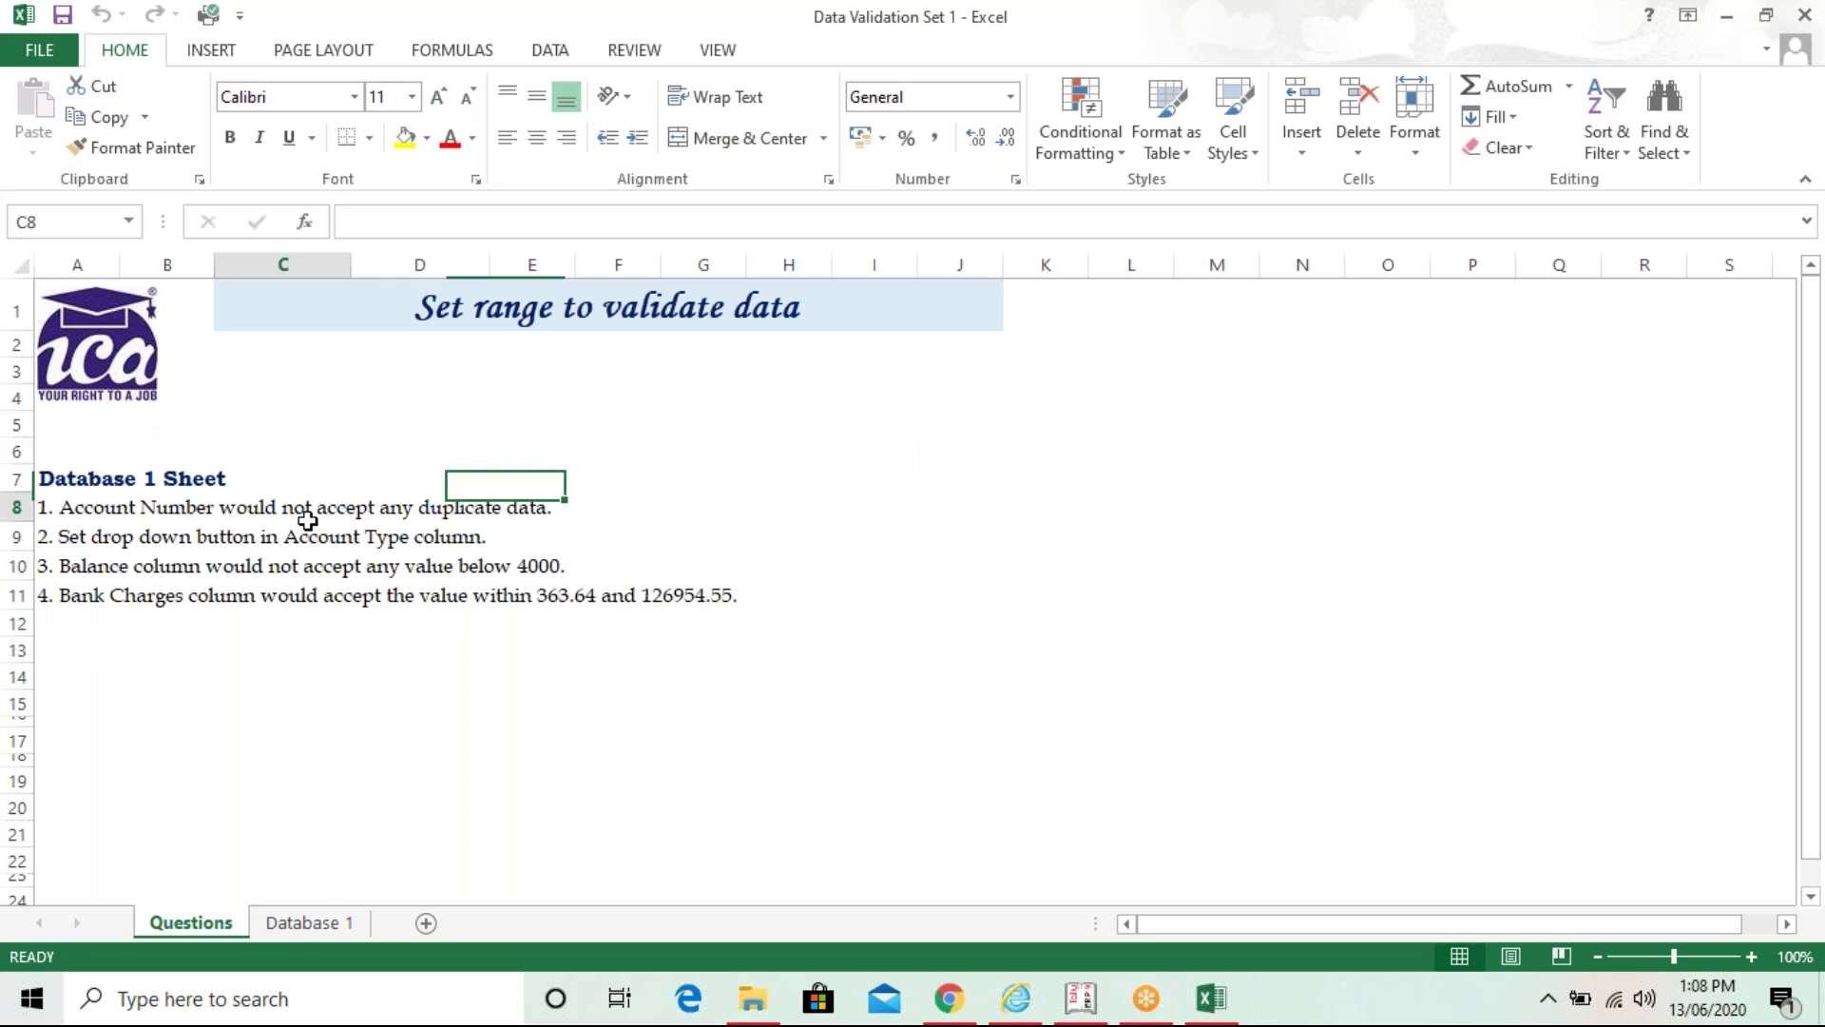
{"action": "left_click", "coordinate": [271, 739]}
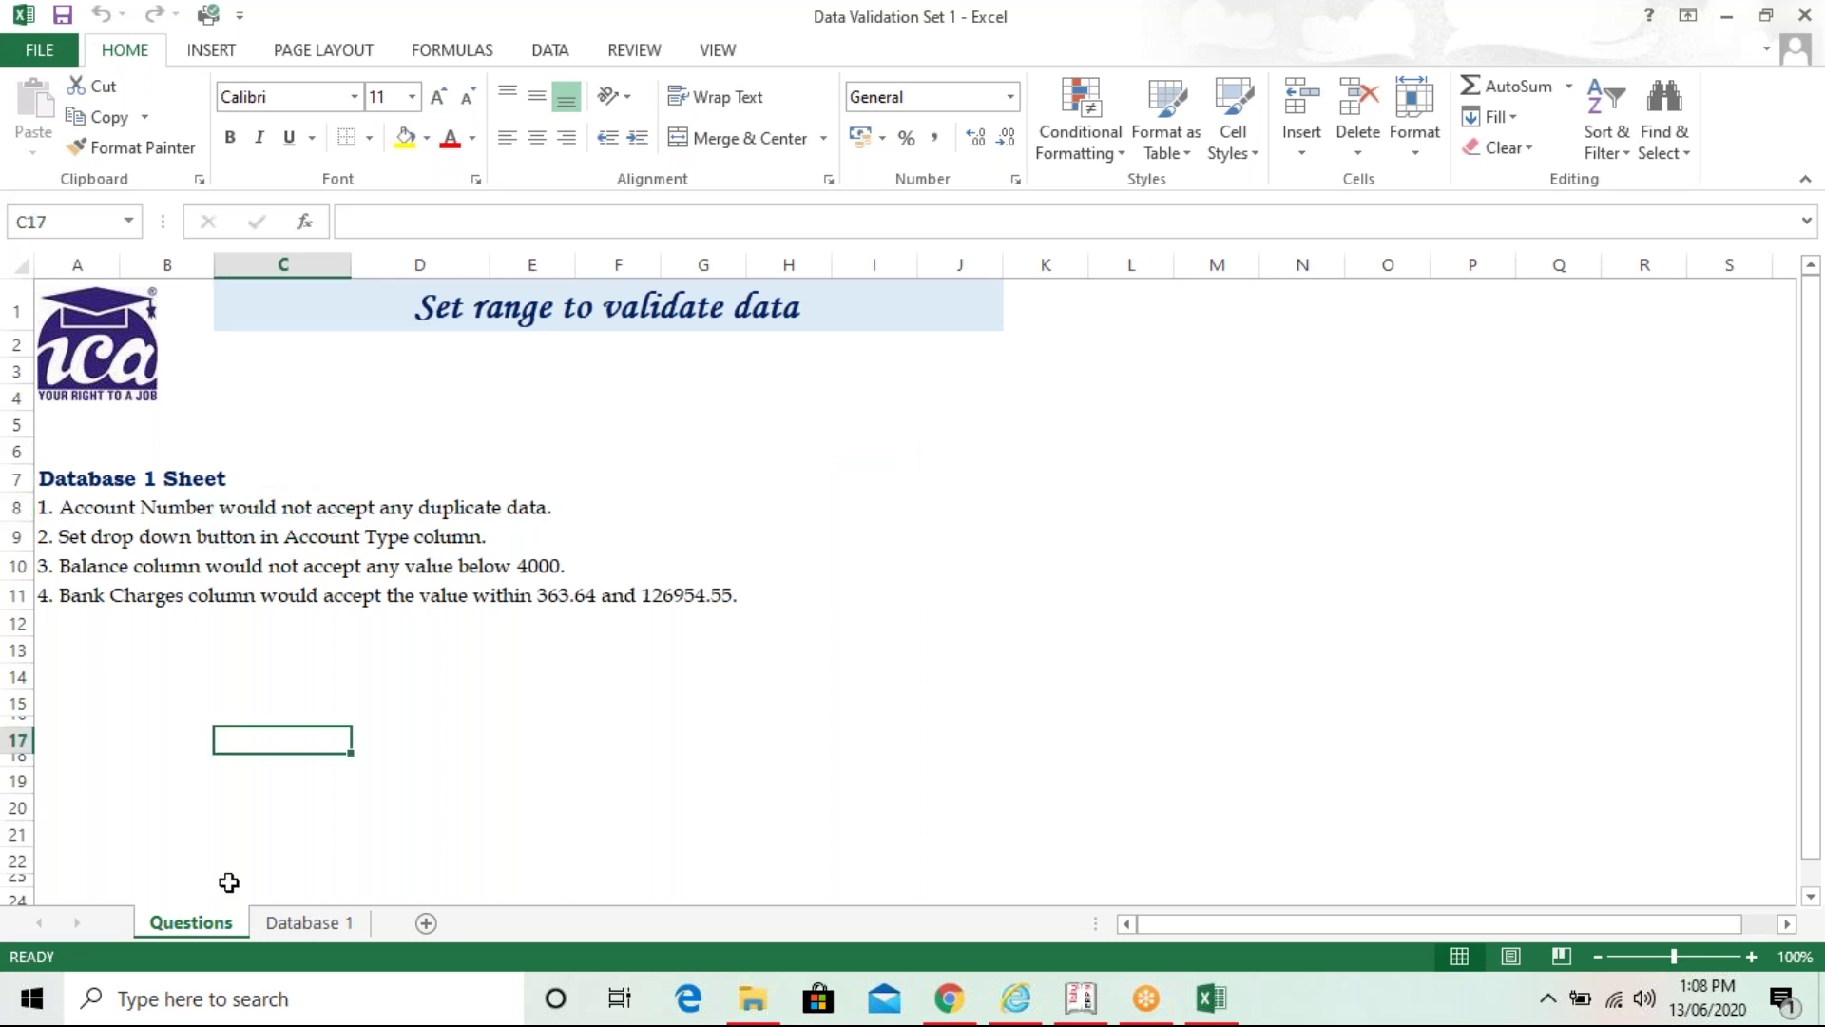
{"action": "left_click", "coordinate": [310, 923]}
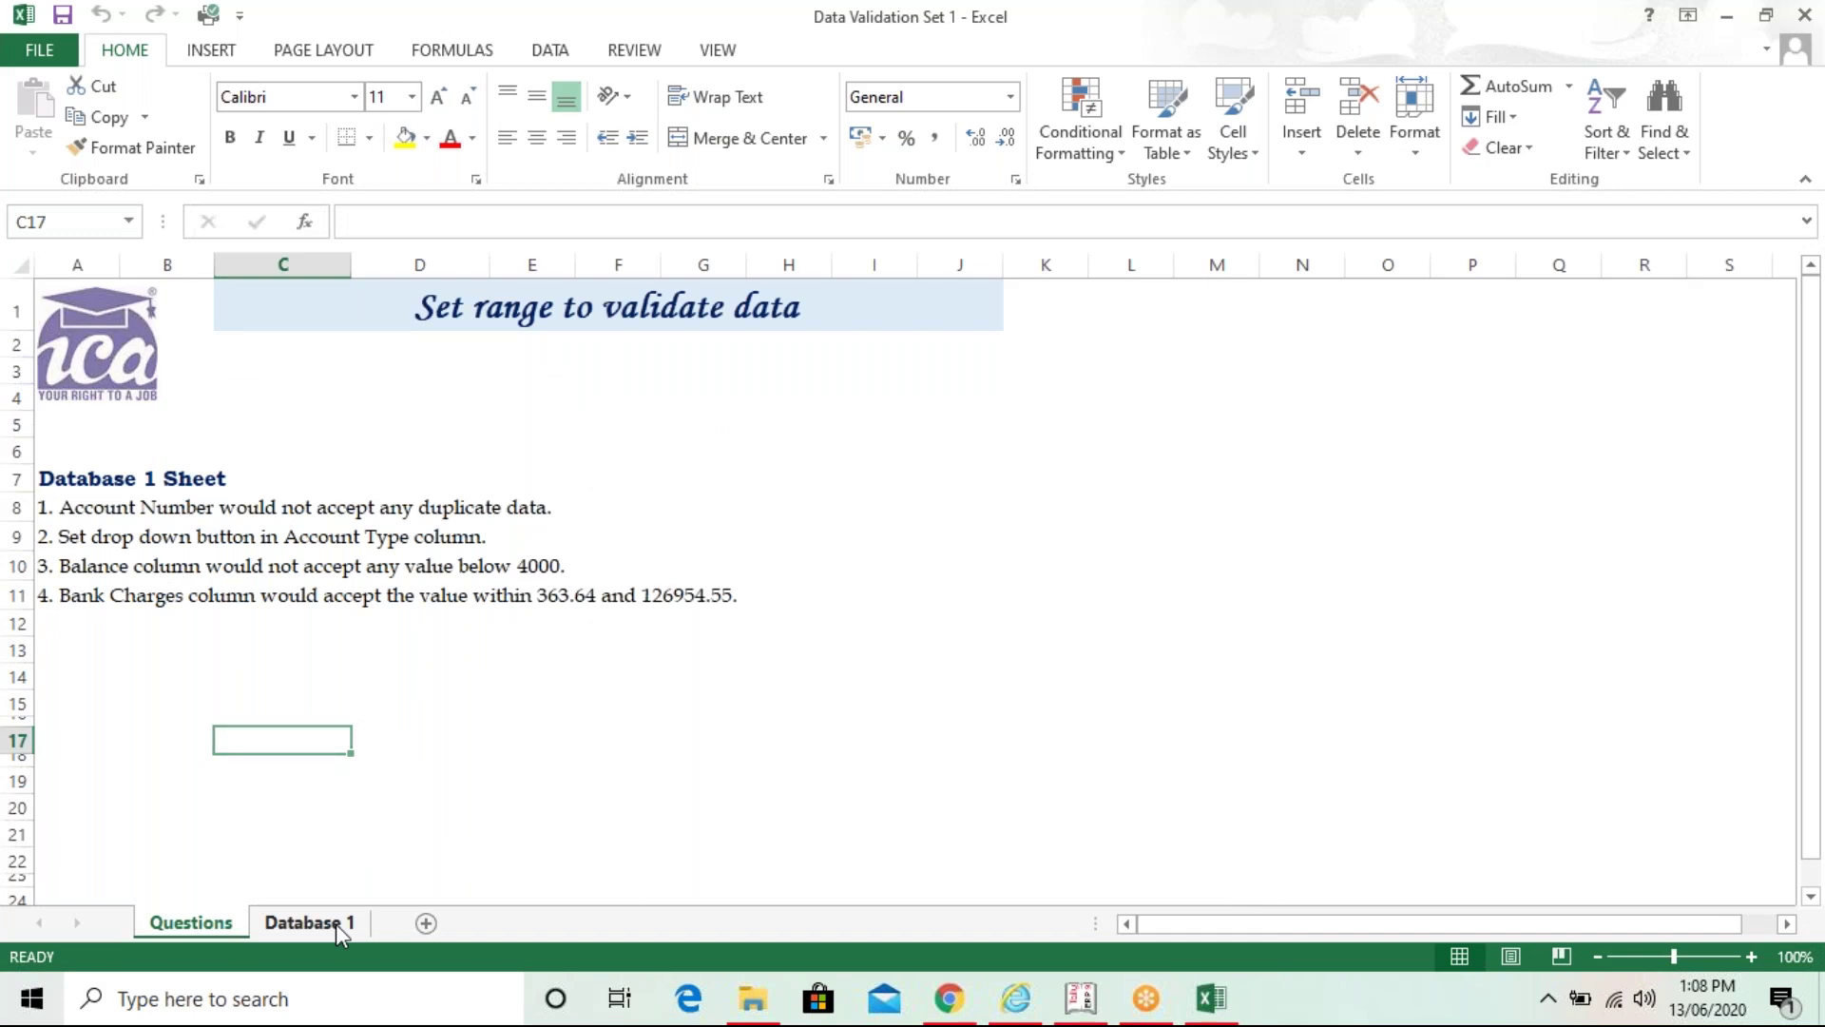
{"action": "left_click", "coordinate": [674, 559]}
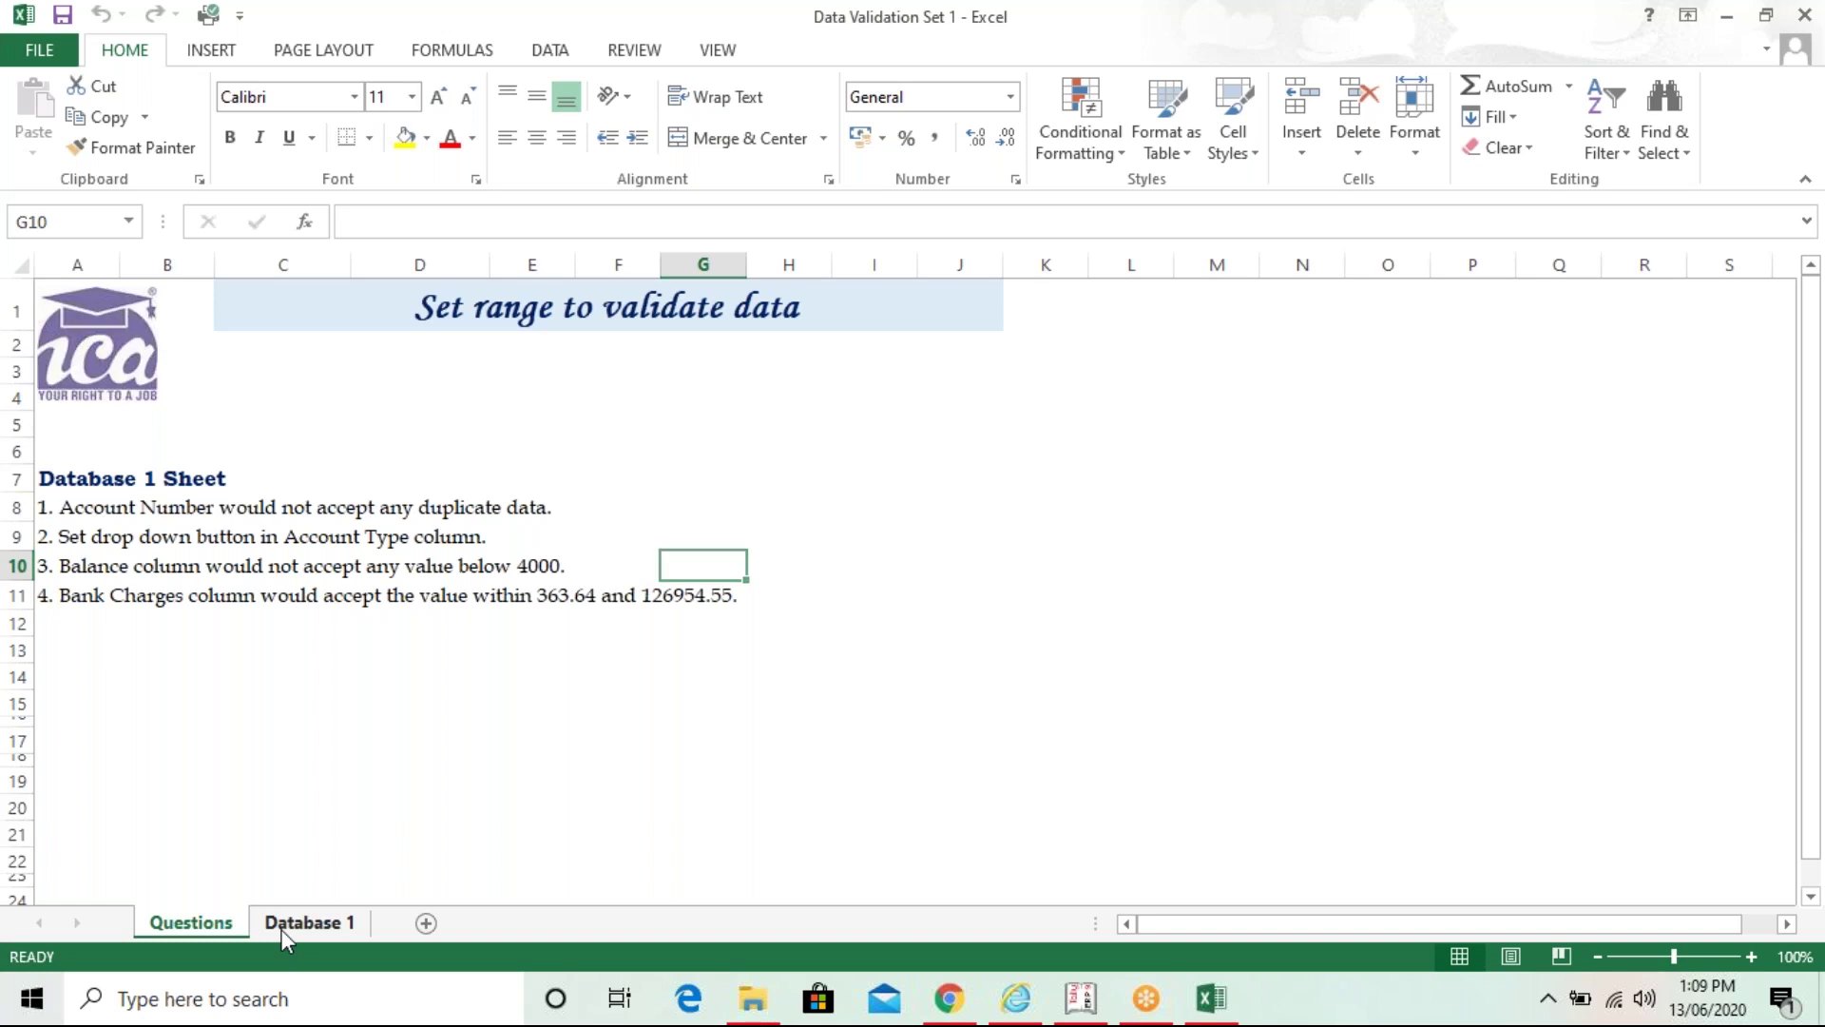
{"action": "left_click", "coordinate": [281, 924]}
- Browse the Account Type values in column C (Current, FD and others), ending on C2
{"action": "left_click", "coordinate": [547, 295]}
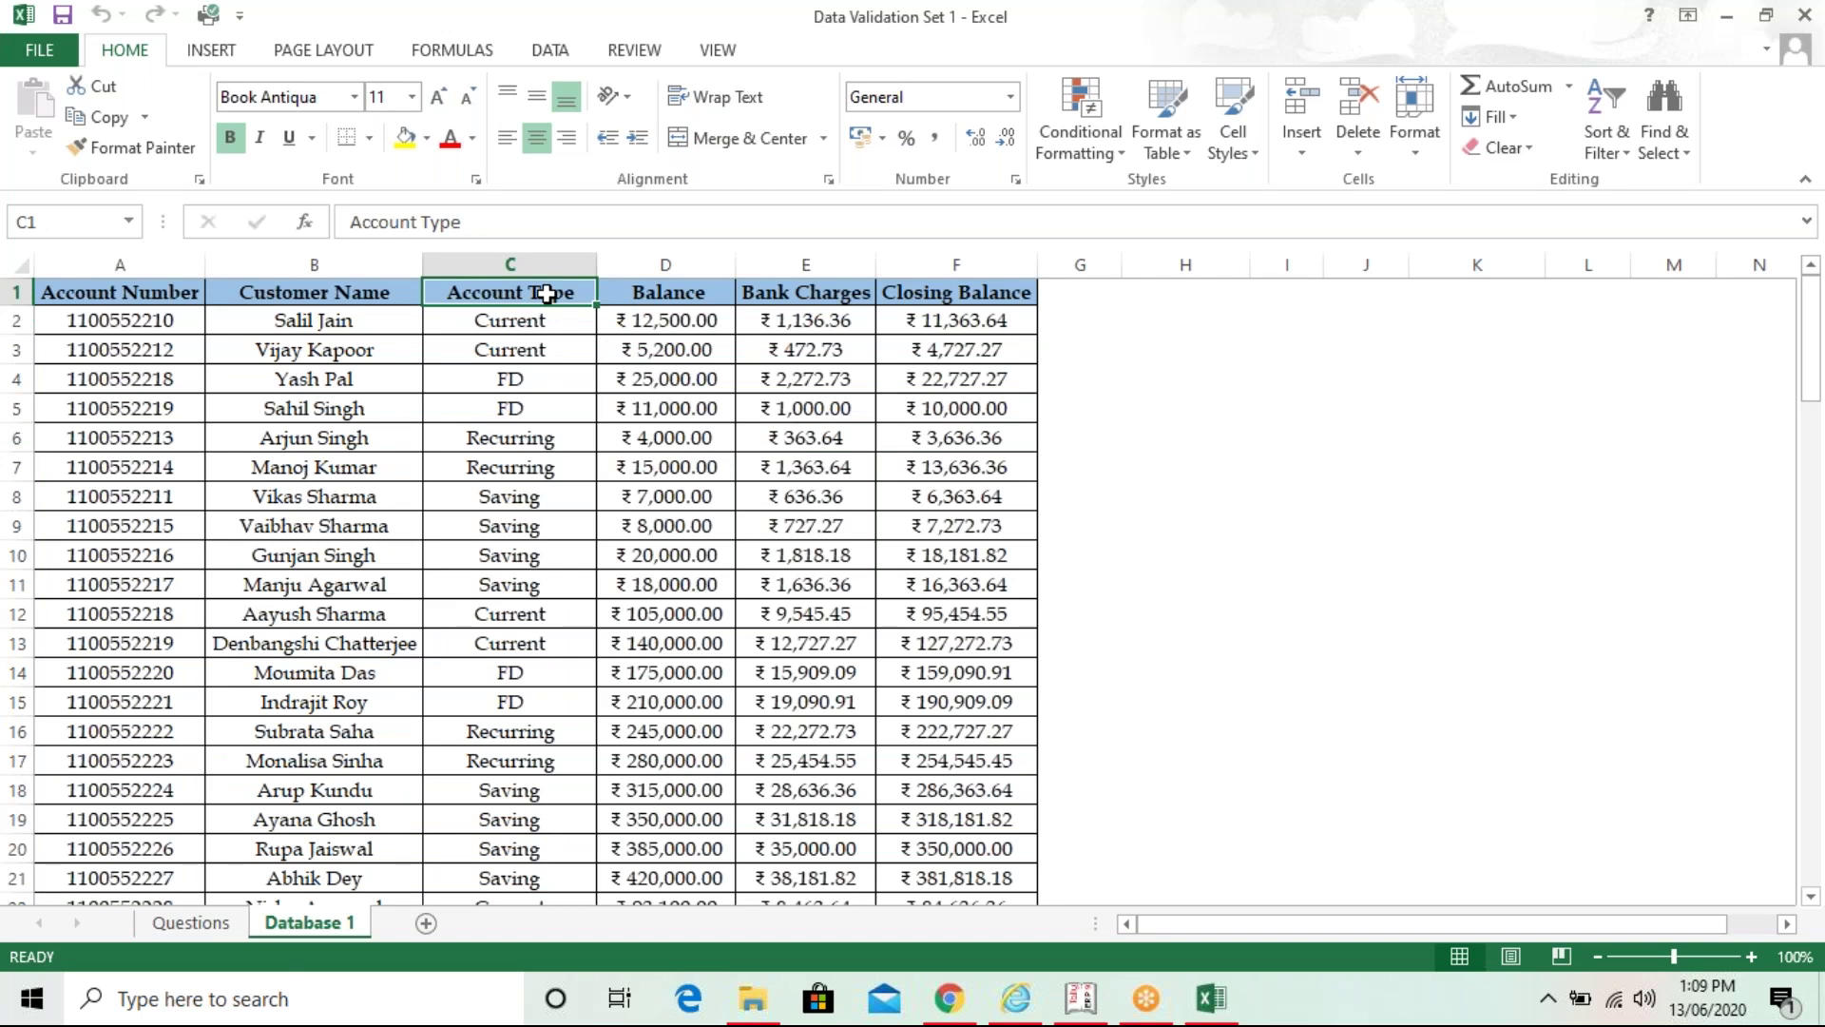
{"action": "key", "text": "Down"}
{"action": "key", "text": "Down"}
{"action": "key", "text": "Down"}
{"action": "key", "text": "Down"}
{"action": "key", "text": "Down"}
{"action": "key", "text": "Down"}
{"action": "key", "text": "Down"}
{"action": "key", "text": "Down"}
{"action": "key", "text": "Down"}
{"action": "key", "text": "Down"}
{"action": "key", "text": "Down"}
{"action": "key", "text": "Down"}
{"action": "key", "text": "Down"}
{"action": "key", "text": "Down"}
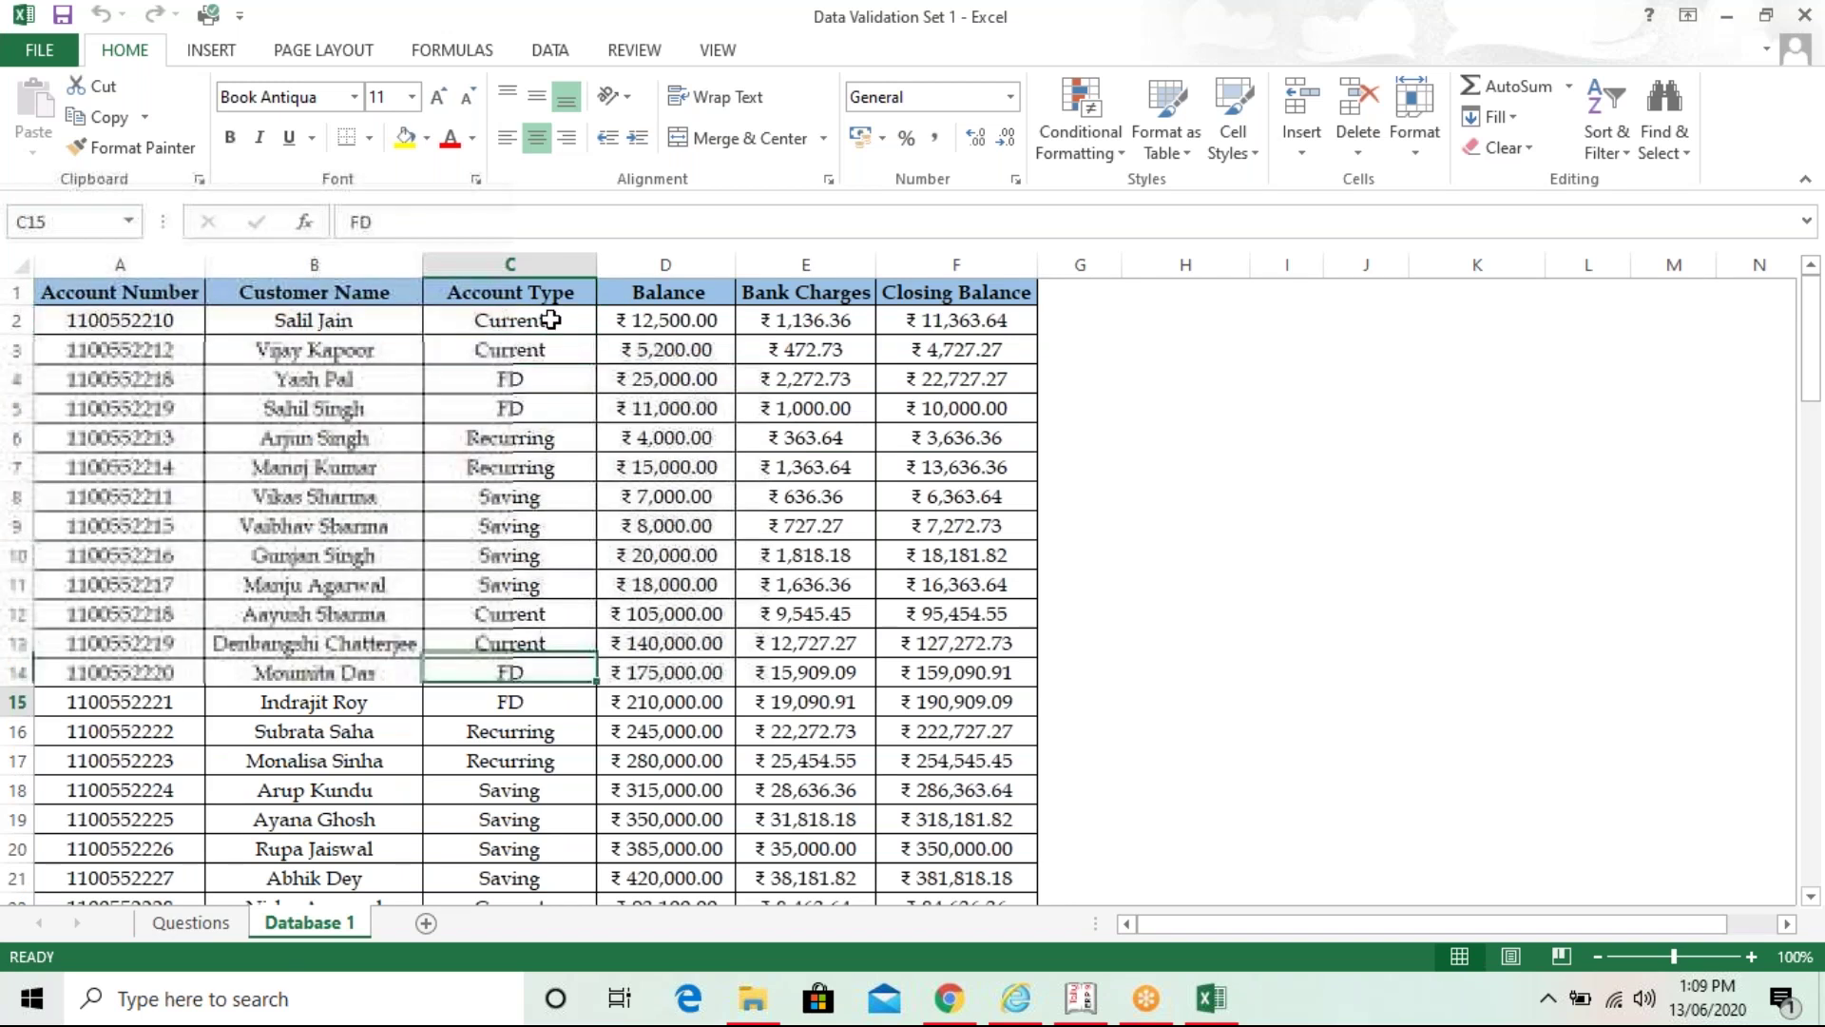
{"action": "key", "text": "Down"}
{"action": "key", "text": "Down"}
{"action": "key", "text": "Down"}
{"action": "key", "text": "Down"}
{"action": "key", "text": "Down"}
{"action": "key", "text": "Down"}
{"action": "key", "text": "Down"}
{"action": "key", "text": "Down"}
{"action": "key", "text": "Down"}
{"action": "key", "text": "Down"}
{"action": "key", "text": "Down"}
{"action": "key", "text": "Down"}
{"action": "key", "text": "Down"}
{"action": "key", "text": "Down"}
{"action": "key", "text": "Down"}
{"action": "key", "text": "Down"}
{"action": "key", "text": "Down"}
{"action": "key", "text": "Down"}
{"action": "key", "text": "Down"}
{"action": "key", "text": "Down"}
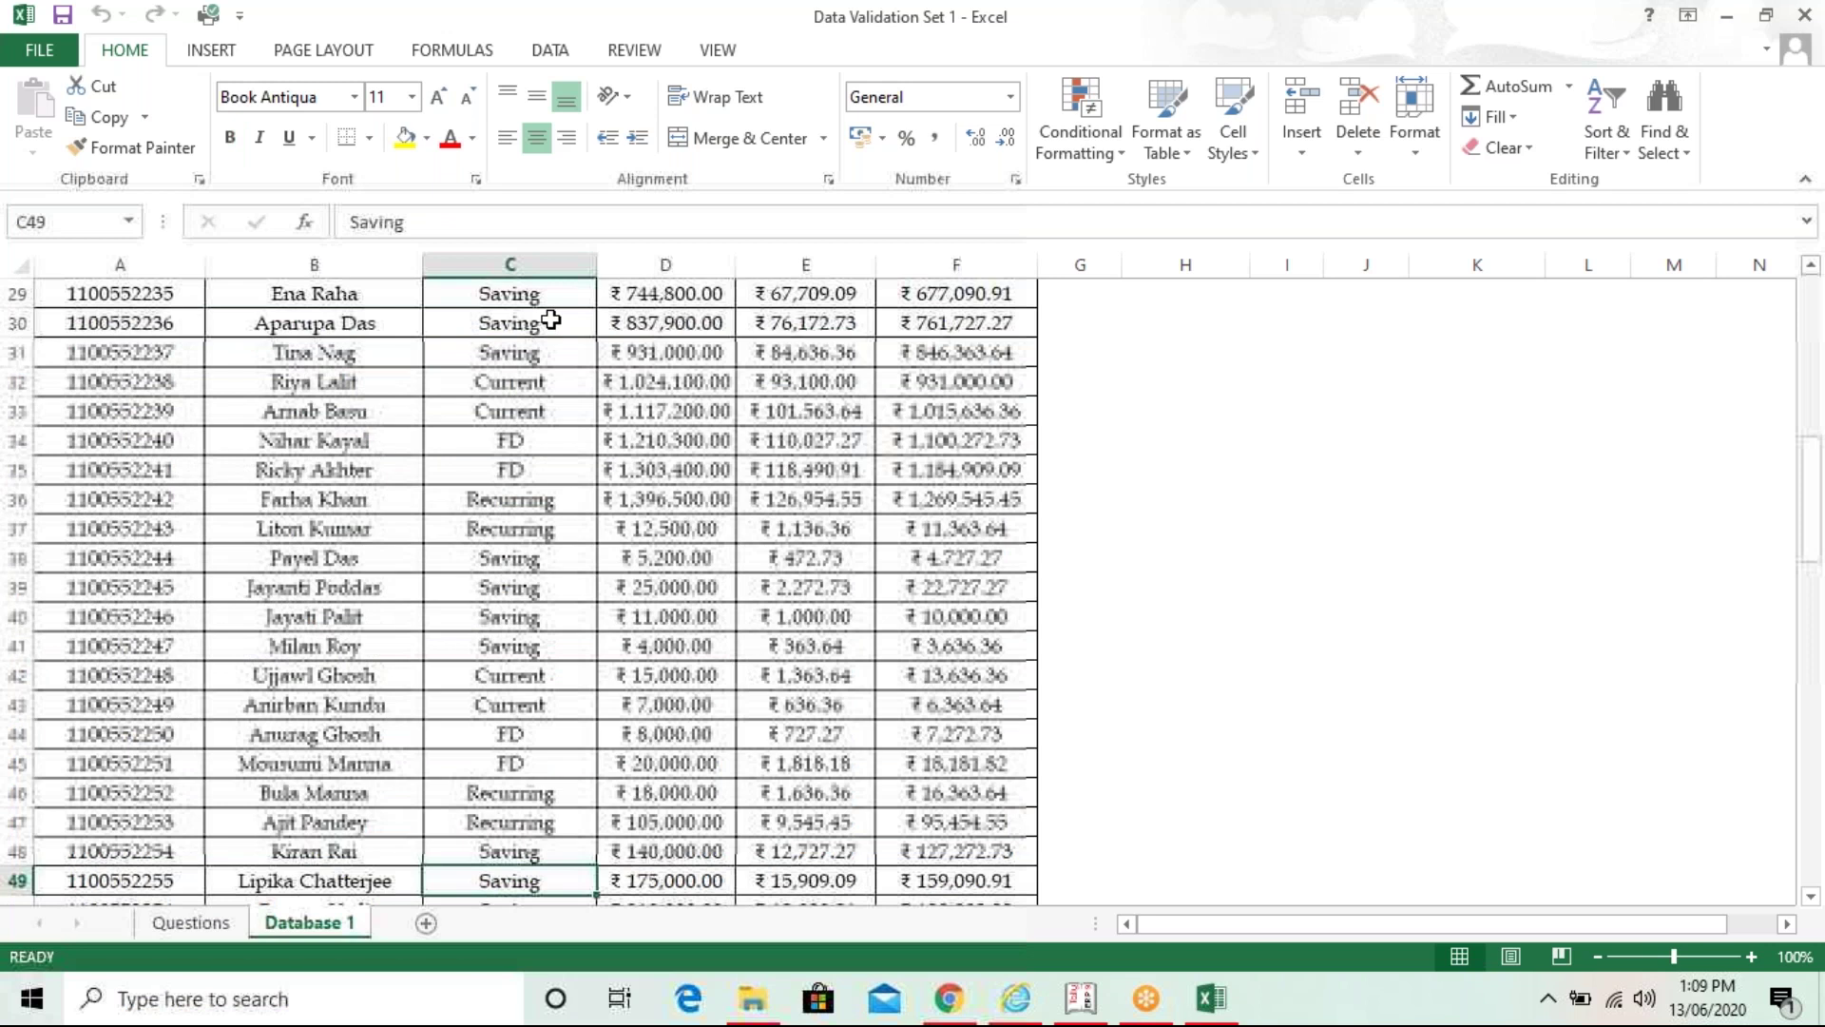
{"action": "key", "text": "Down"}
{"action": "key", "text": "Down"}
{"action": "key", "text": "Down"}
{"action": "key", "text": "Down"}
{"action": "key", "text": "Down"}
{"action": "key", "text": "Down"}
{"action": "key", "text": "Down"}
{"action": "key", "text": "Down"}
{"action": "key", "text": "Down"}
{"action": "key", "text": "Down"}
{"action": "key", "text": "Down"}
{"action": "key", "text": "Down"}
{"action": "key", "text": "Down"}
{"action": "key", "text": "Down"}
{"action": "key", "text": "Down"}
{"action": "key", "text": "Down"}
{"action": "key", "text": "Down"}
{"action": "key", "text": "Up"}
{"action": "key", "text": "Up"}
{"action": "key", "text": "Up"}
{"action": "key", "text": "Up"}
{"action": "key", "text": "Up"}
{"action": "key", "text": "Up"}
{"action": "key", "text": "Up"}
{"action": "key", "text": "Up"}
{"action": "key", "text": "Up"}
{"action": "key", "text": "Up"}
{"action": "key", "text": "Up"}
{"action": "key", "text": "Up"}
{"action": "key", "text": "Up"}
{"action": "key", "text": "Up"}
{"action": "key", "text": "Up"}
{"action": "key", "text": "Up"}
{"action": "key", "text": "Up"}
{"action": "key", "text": "Up"}
{"action": "key", "text": "Up"}
{"action": "key", "text": "Up"}
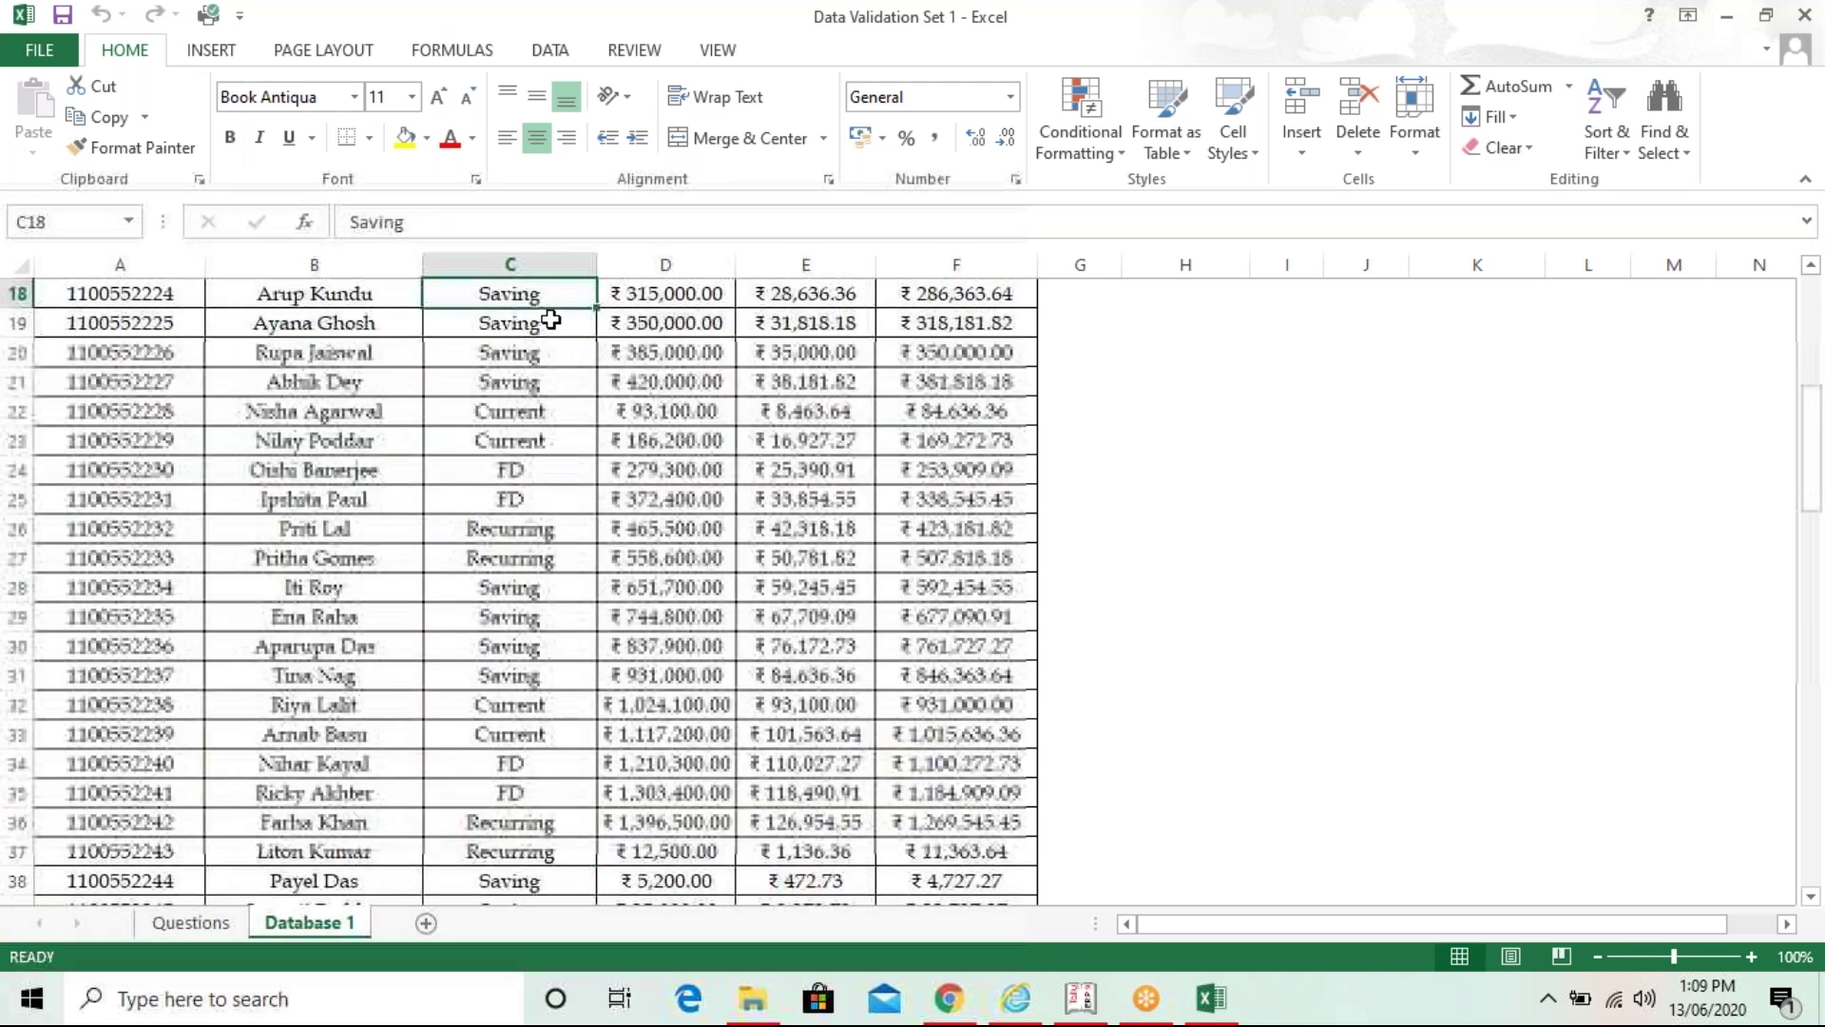
{"action": "scroll", "coordinate": [550, 320], "scroll_direction": "up", "scroll_amount": 6}
{"action": "left_click", "coordinate": [499, 316]}
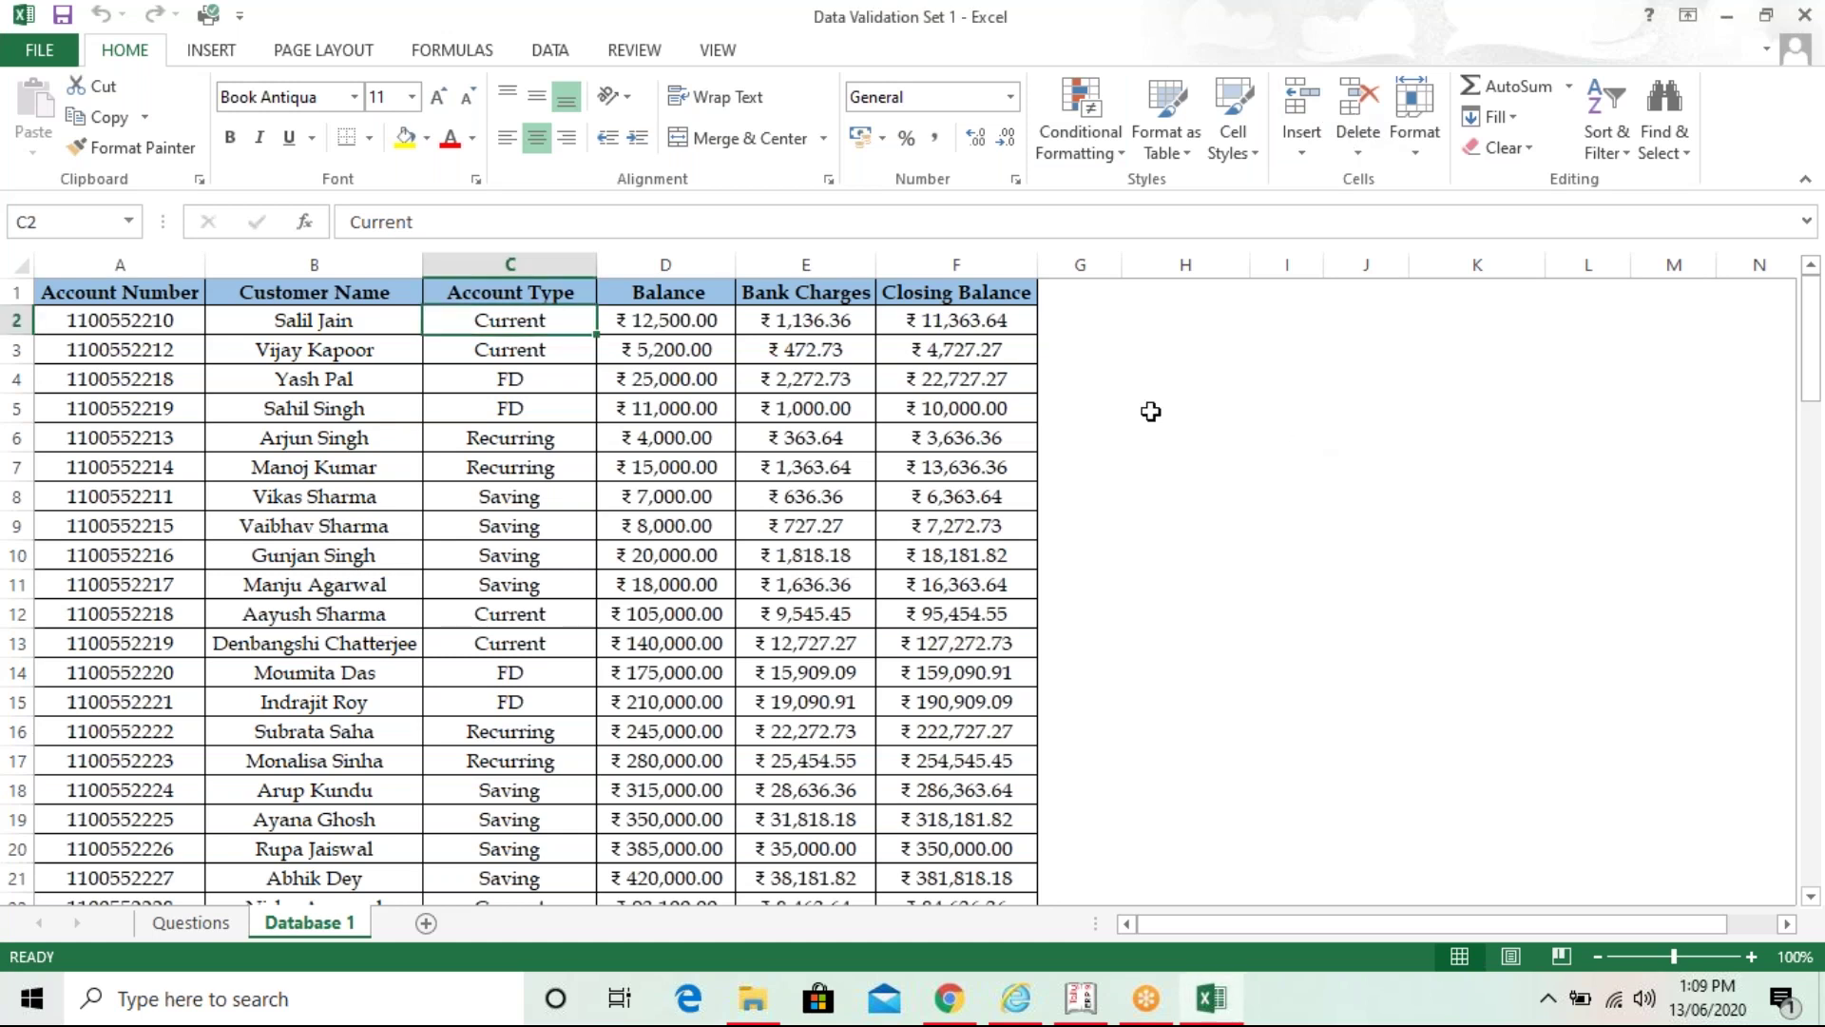
{"action": "left_click", "coordinate": [561, 380]}
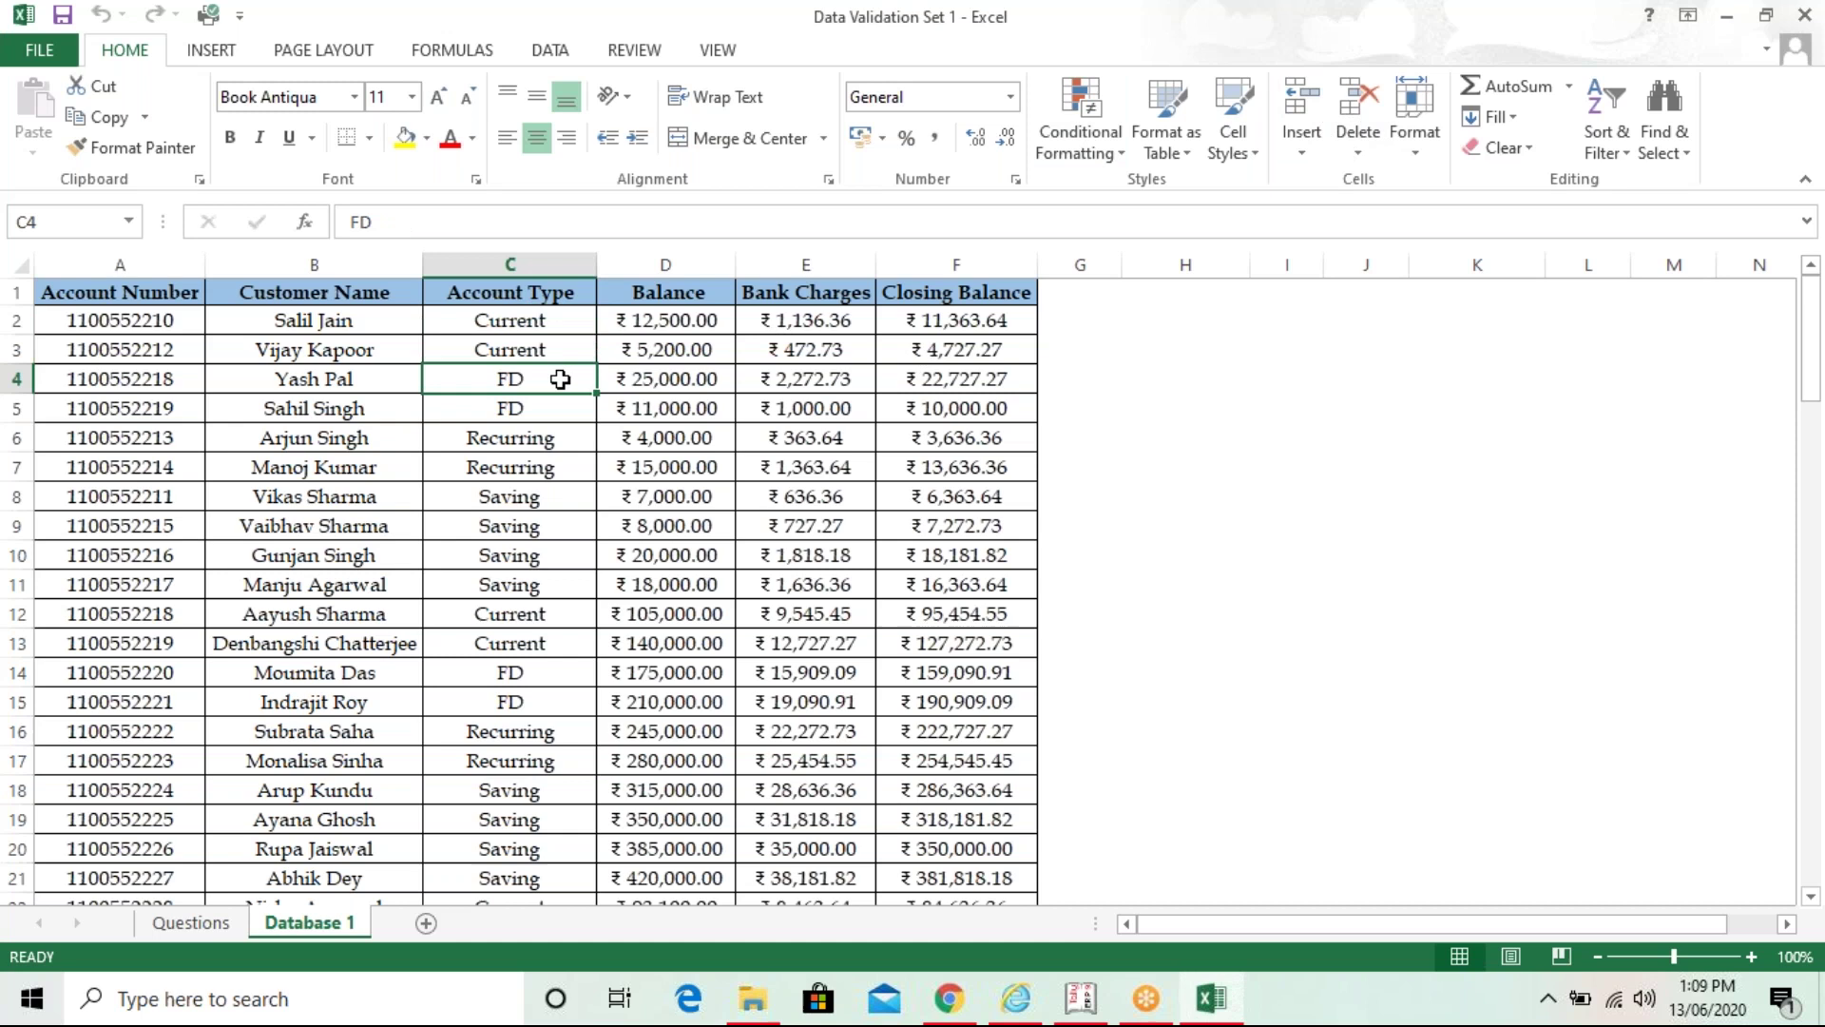
{"action": "left_click", "coordinate": [560, 323]}
{"action": "left_click", "coordinate": [561, 293]}
{"action": "key", "text": "Down"}
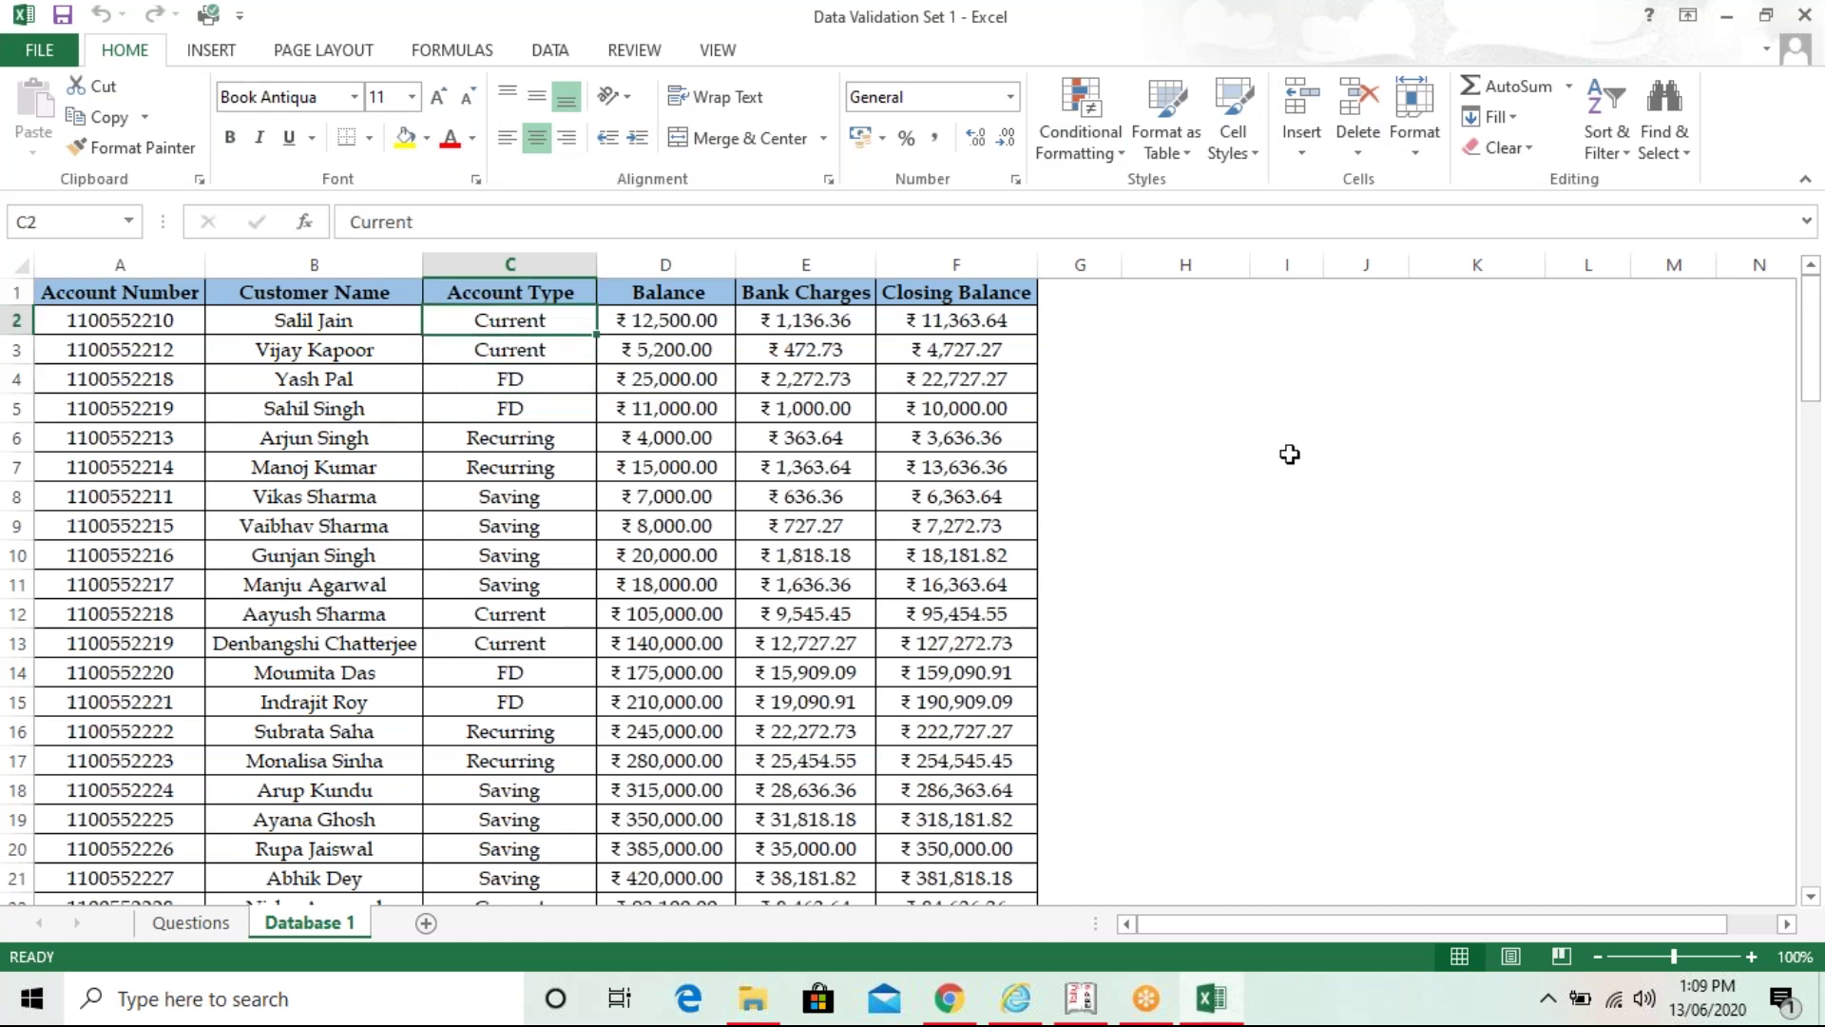
- Zoom the Database 1 sheet to 120% and return to cell C2
{"action": "left_click", "coordinate": [1751, 956]}
{"action": "left_click", "coordinate": [1750, 956]}
{"action": "left_click", "coordinate": [804, 648]}
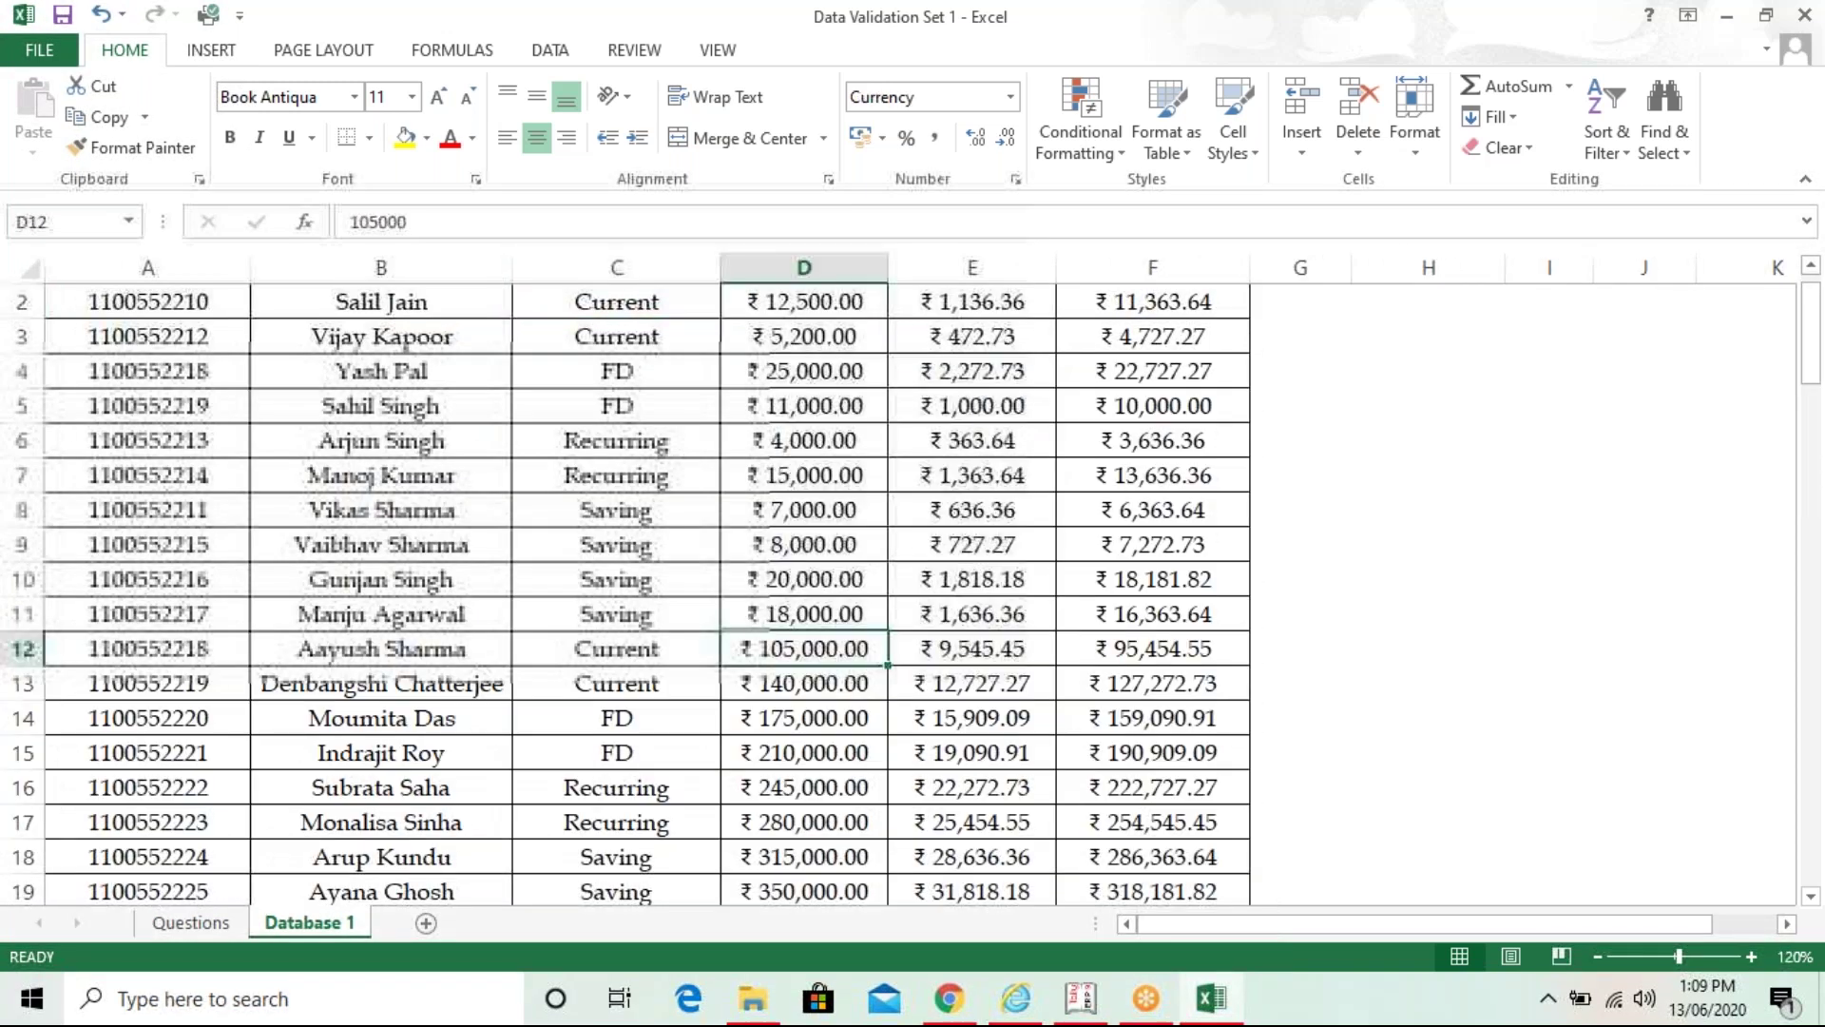
{"action": "key", "text": "ctrl+Up"}
{"action": "left_click", "coordinate": [617, 333]}
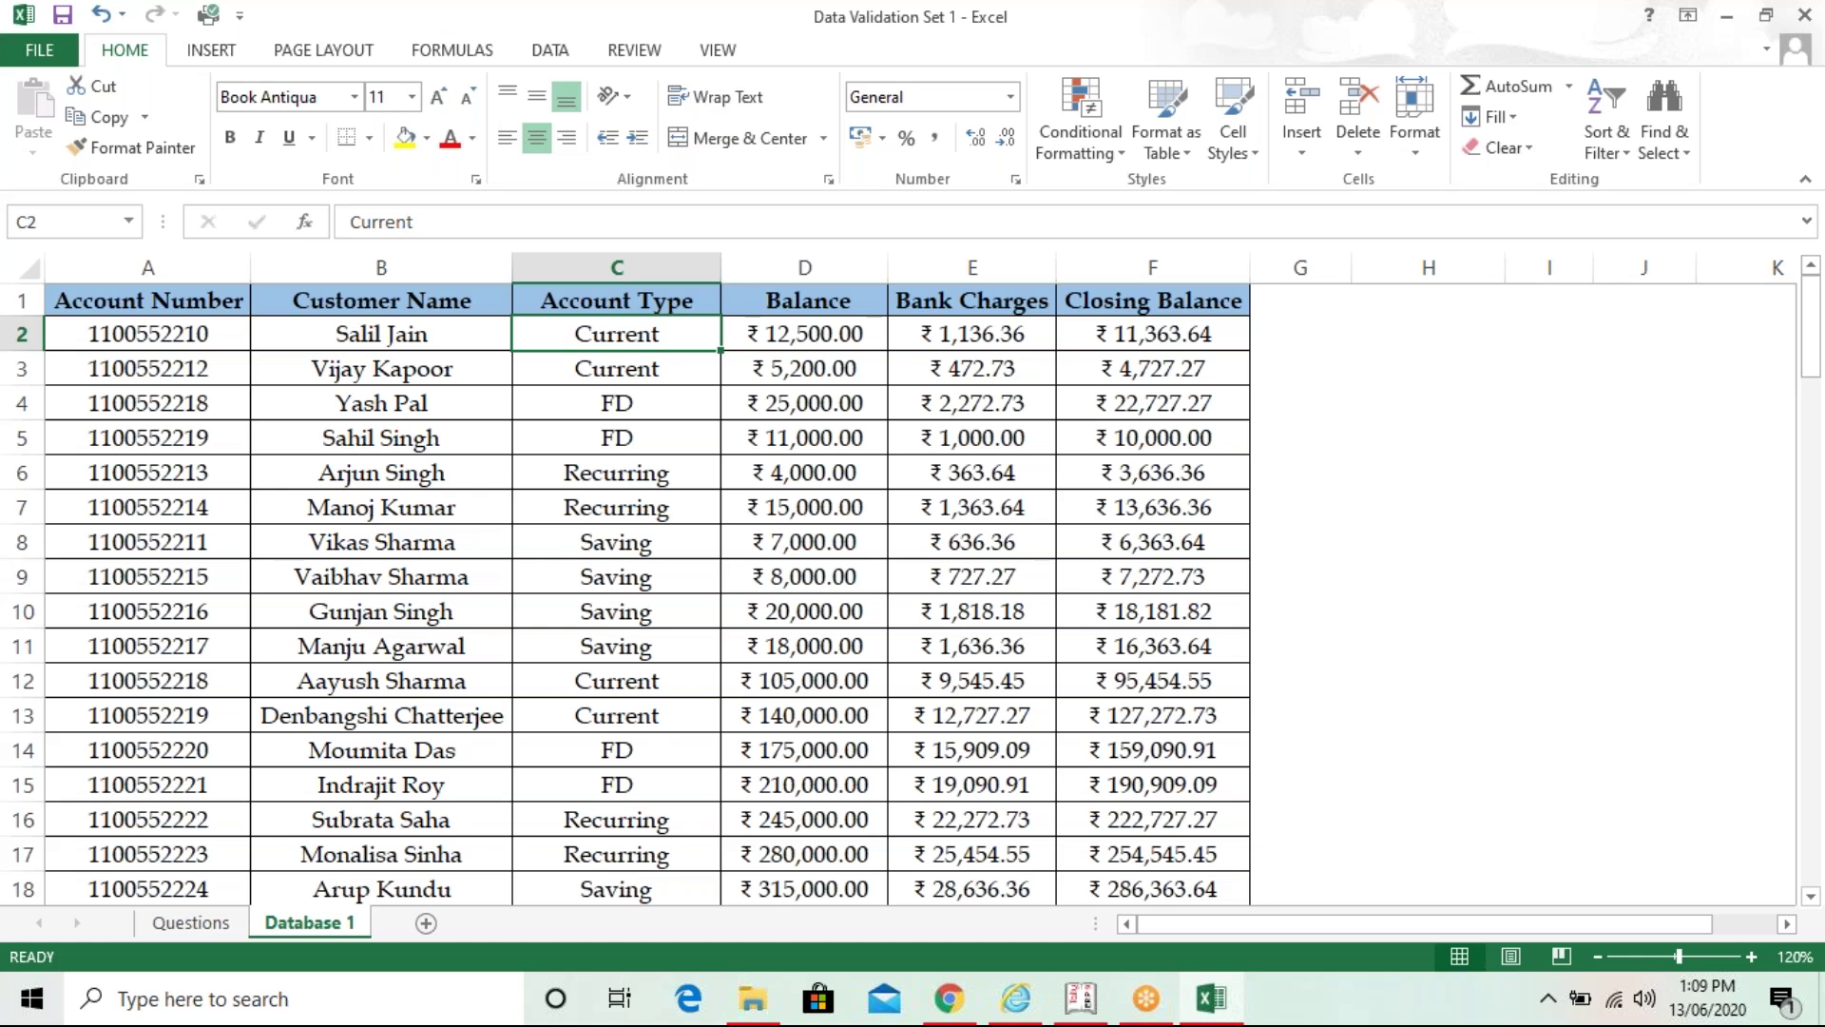
- Select the Account Type entries C2:C101, using Ctrl+Shift+Down from C2
{"action": "left_click_drag", "start_coordinate": [616, 333], "coordinate": [708, 884]}
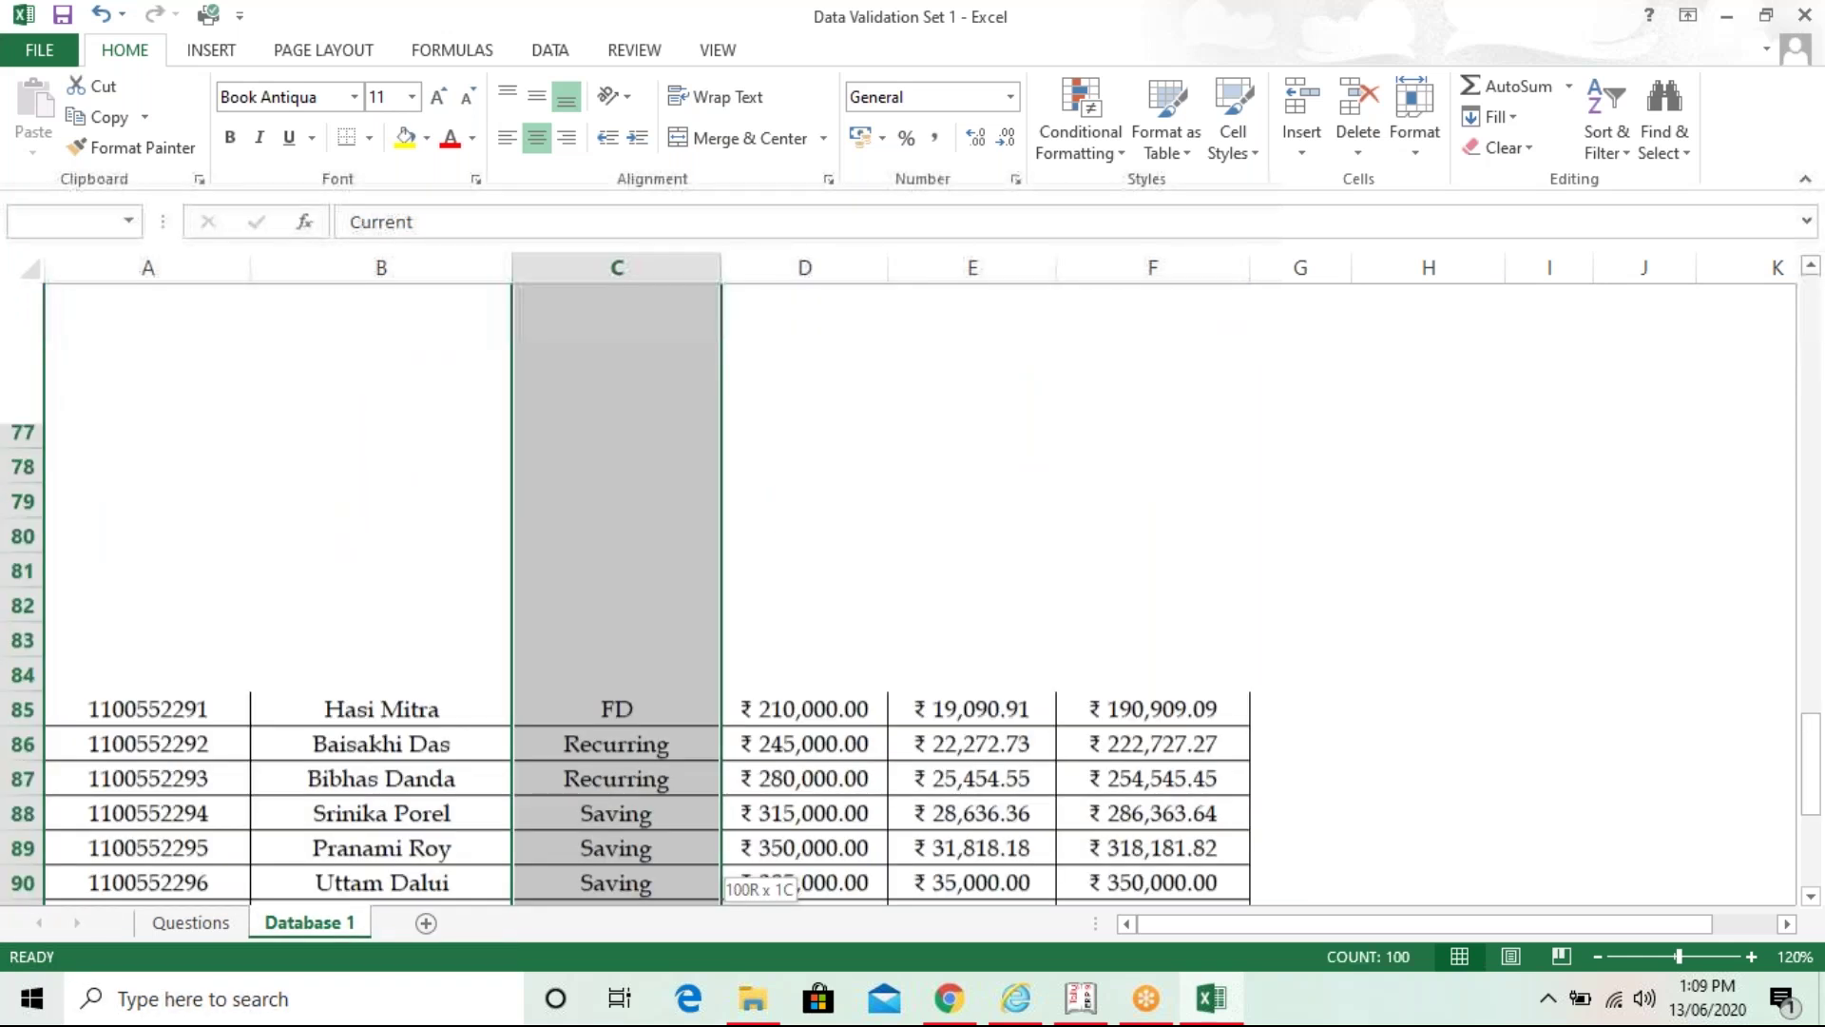
{"action": "left_click_drag", "start_coordinate": [1811, 766], "coordinate": [1809, 257]}
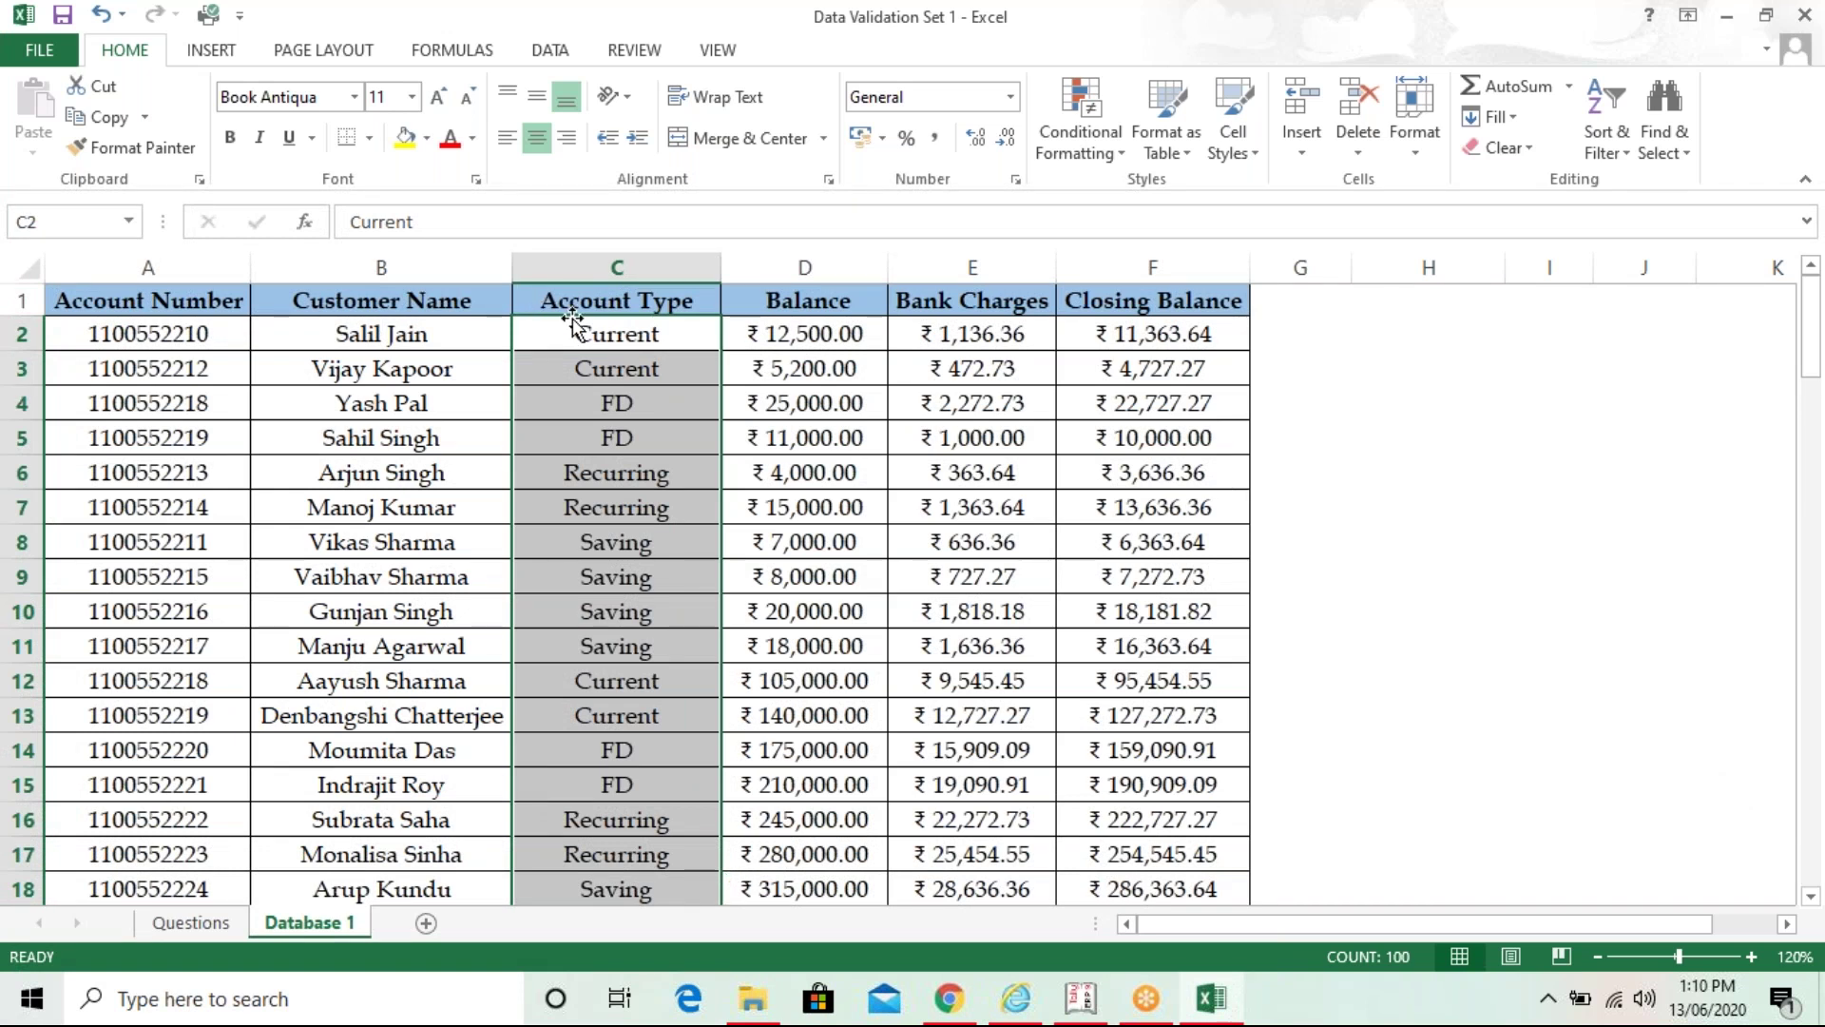
{"action": "left_click", "coordinate": [583, 377]}
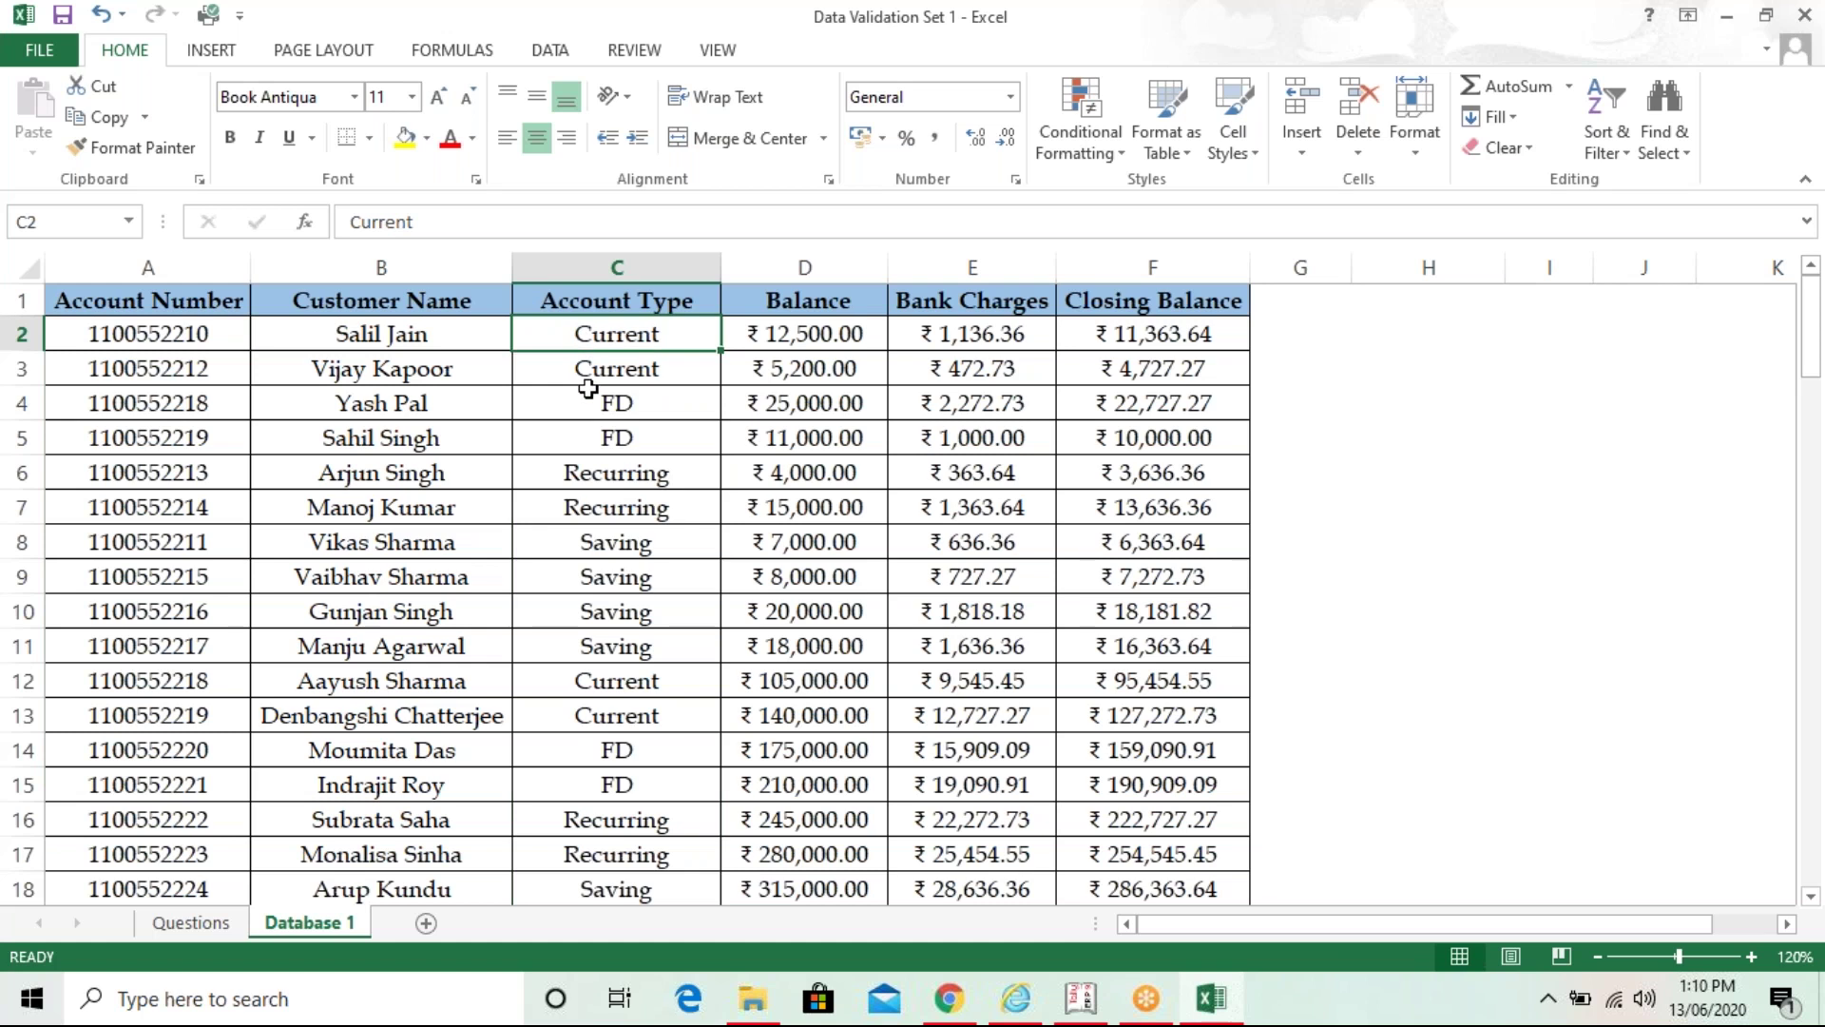
{"action": "left_click", "coordinate": [588, 391]}
{"action": "left_click", "coordinate": [589, 472]}
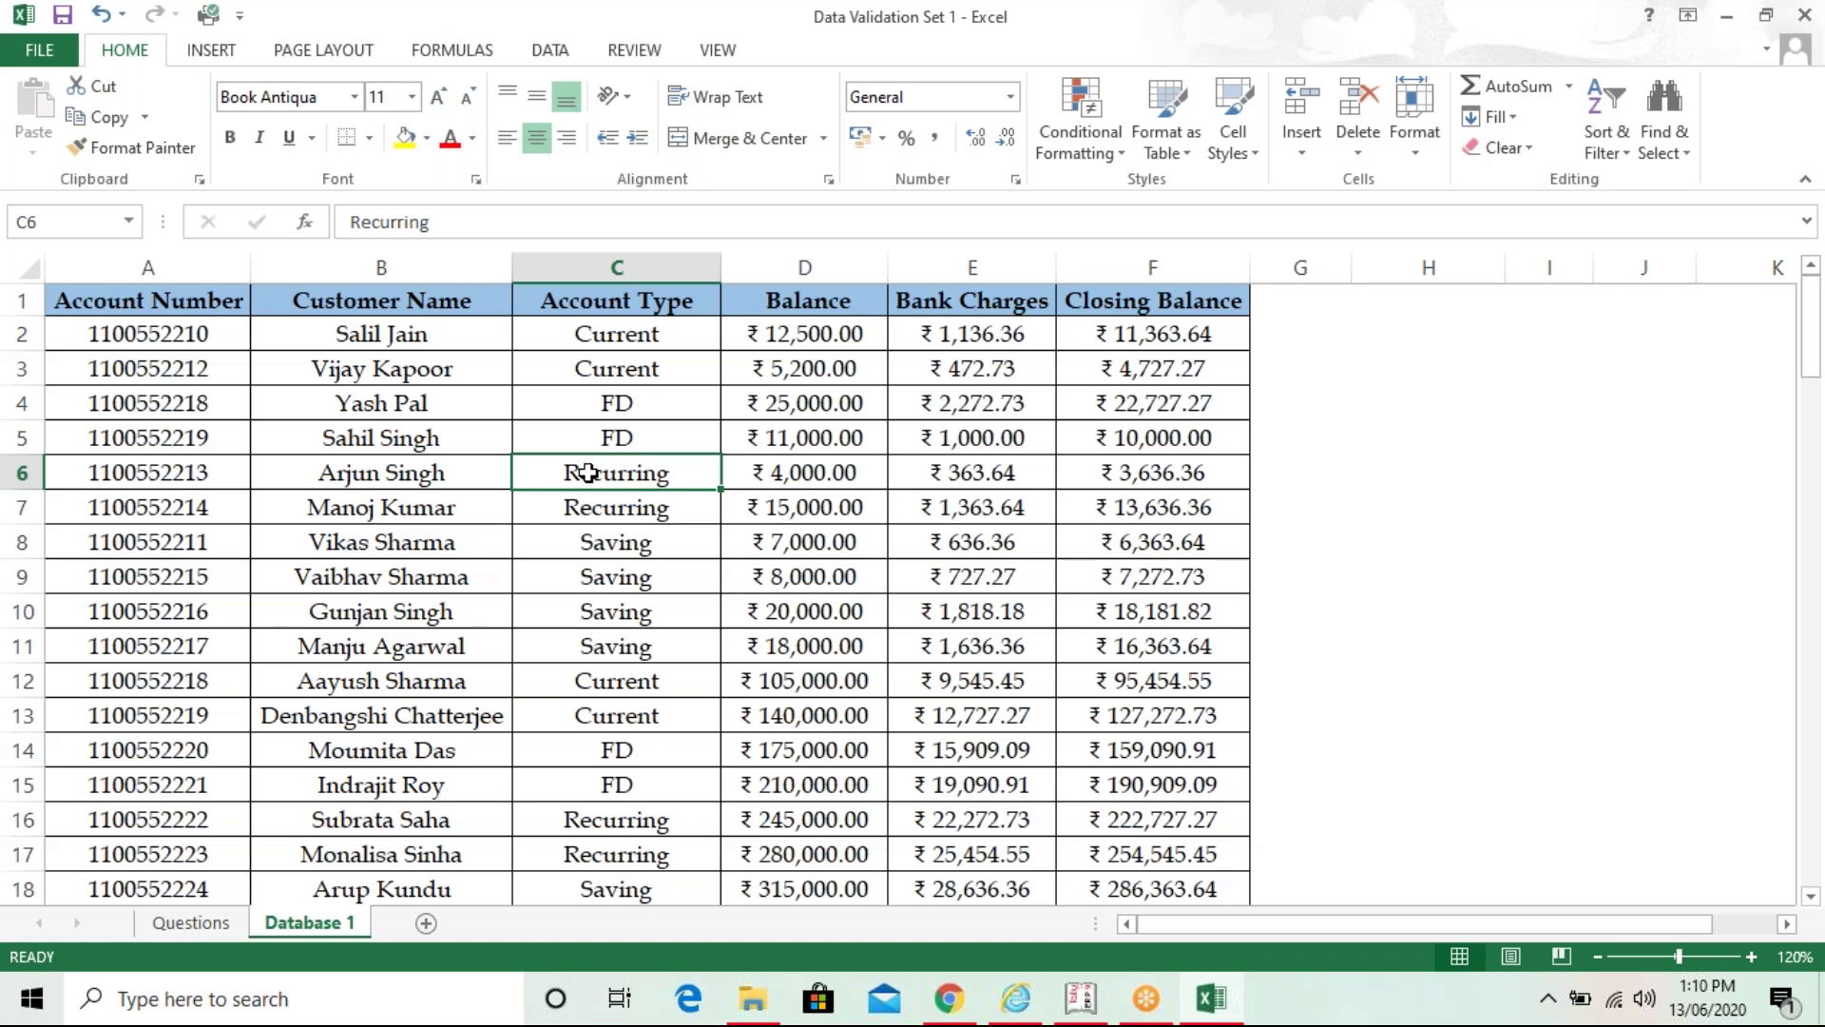
{"action": "left_click", "coordinate": [687, 324]}
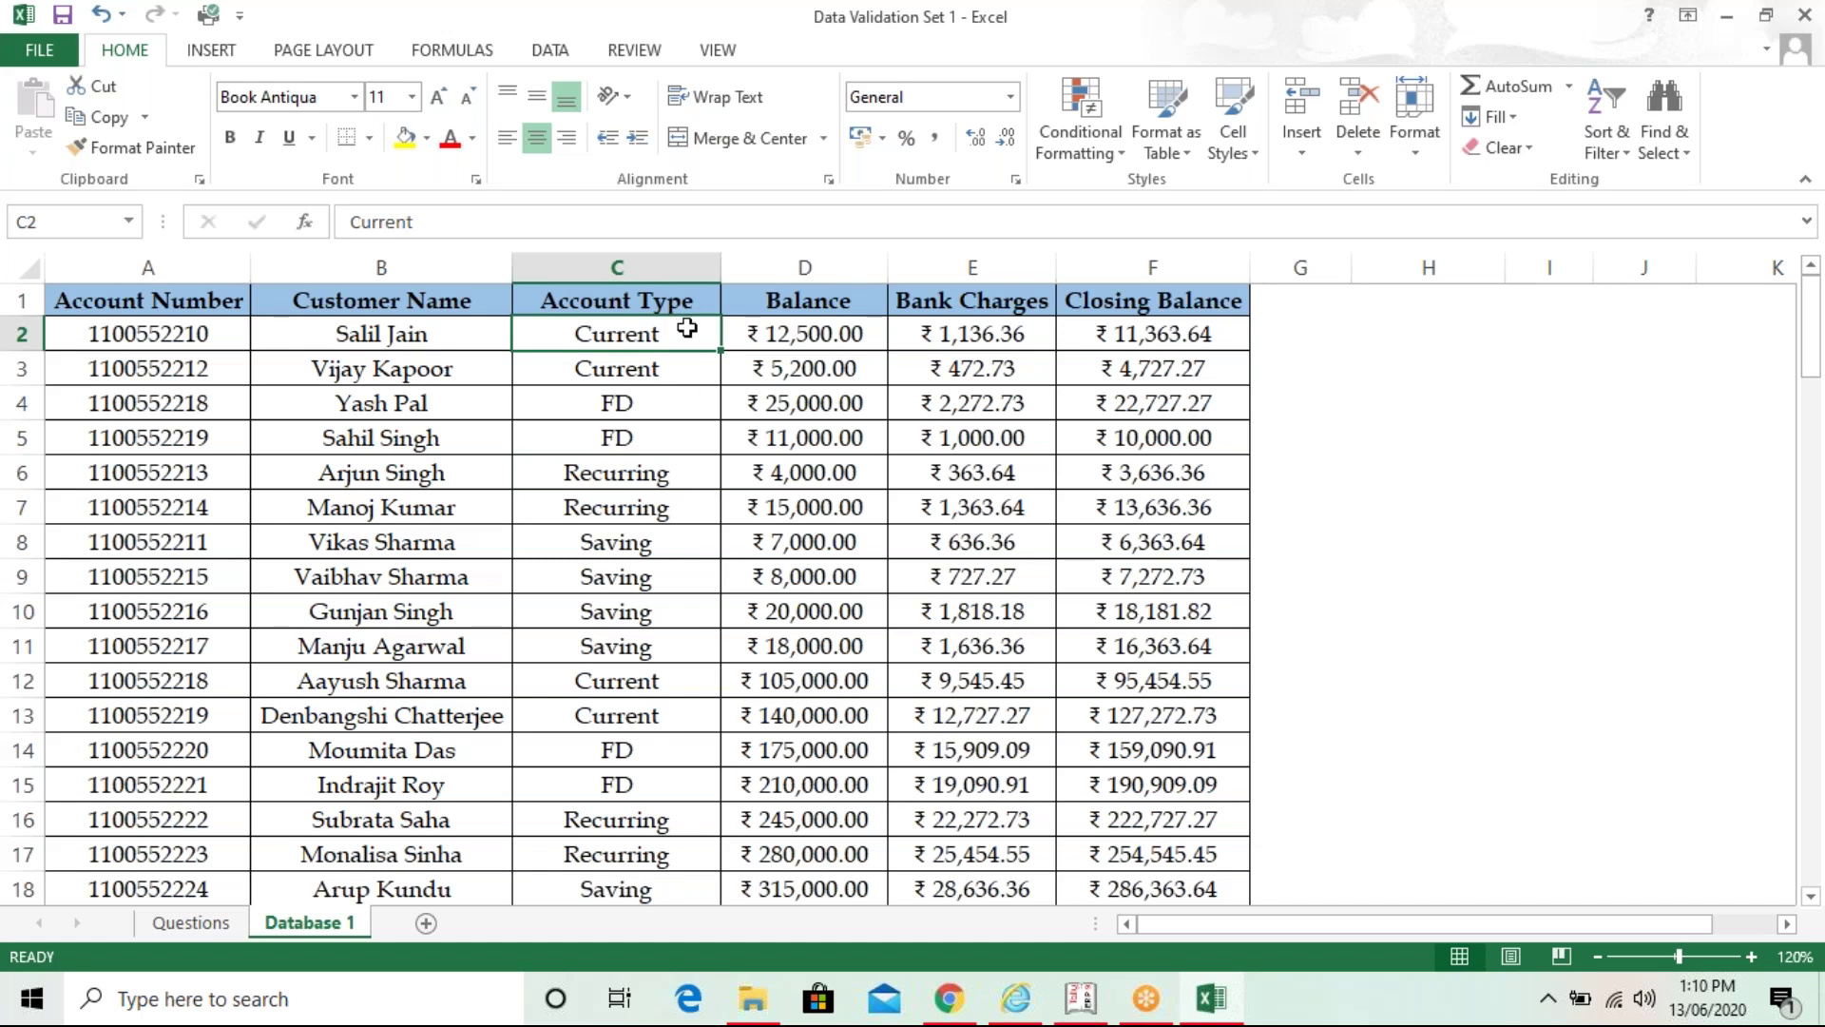
{"action": "key", "text": "ctrl+shift+Down"}
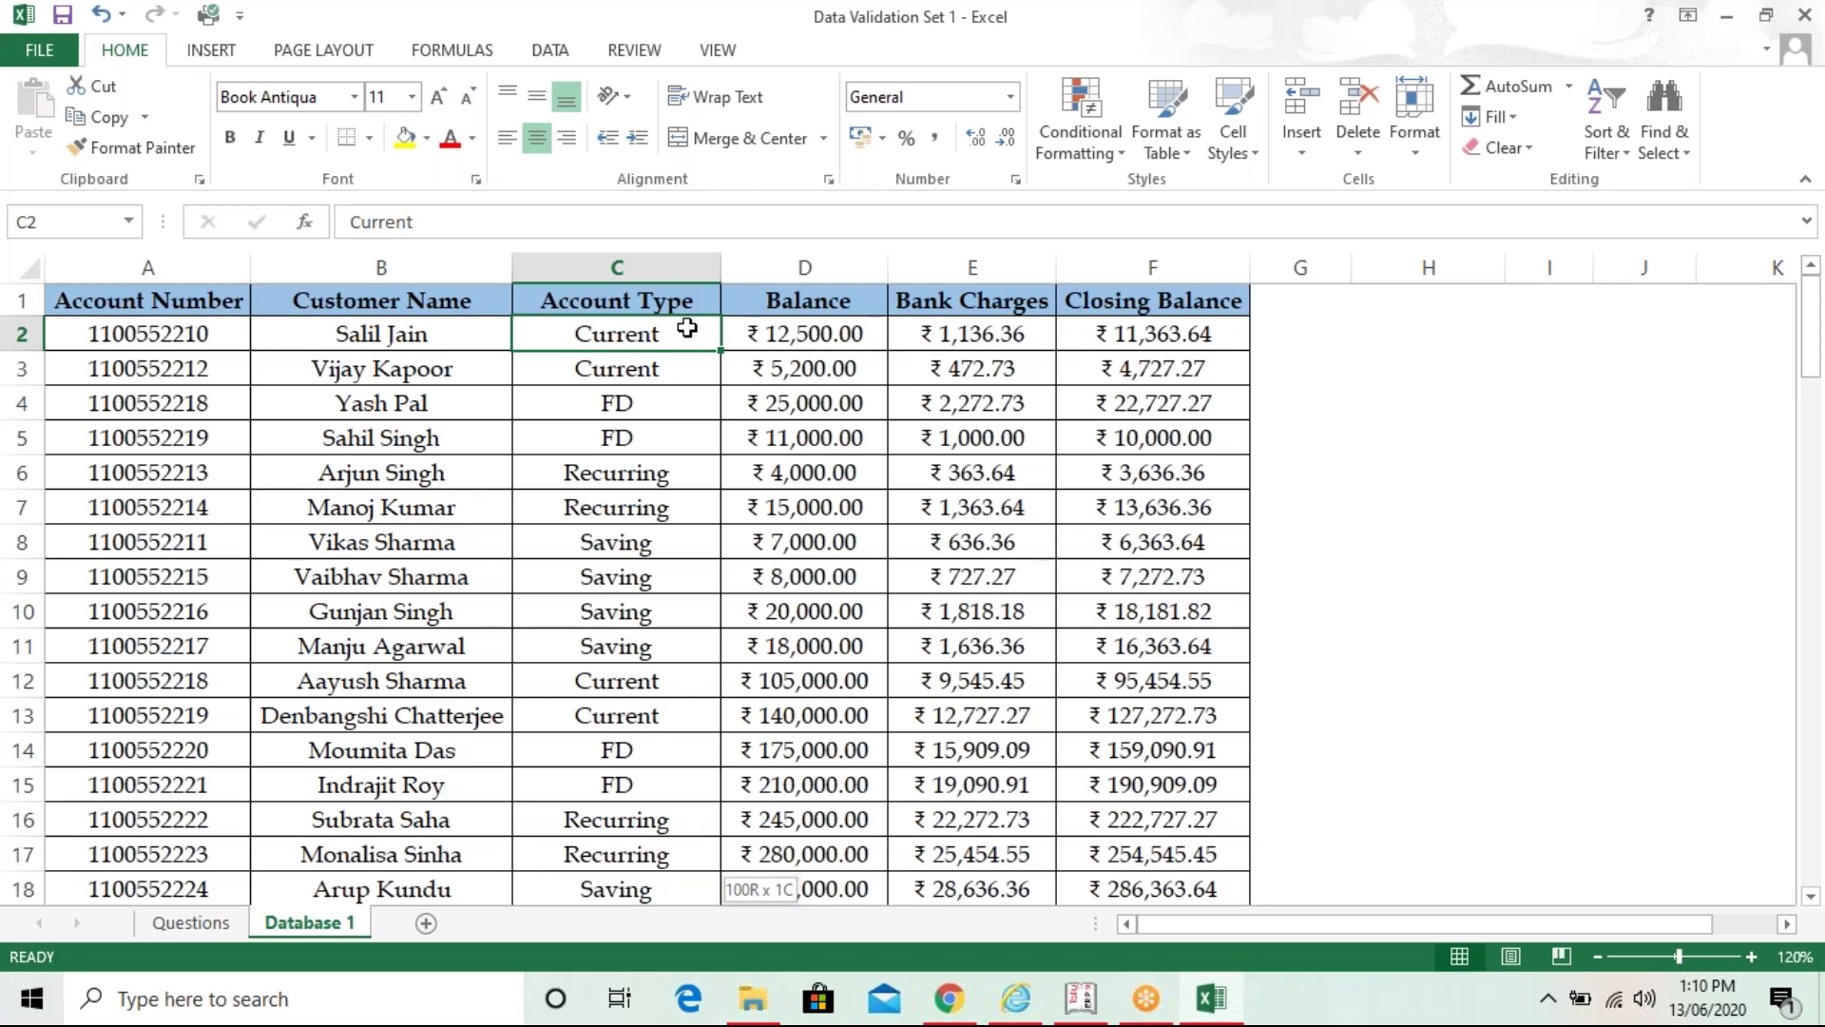
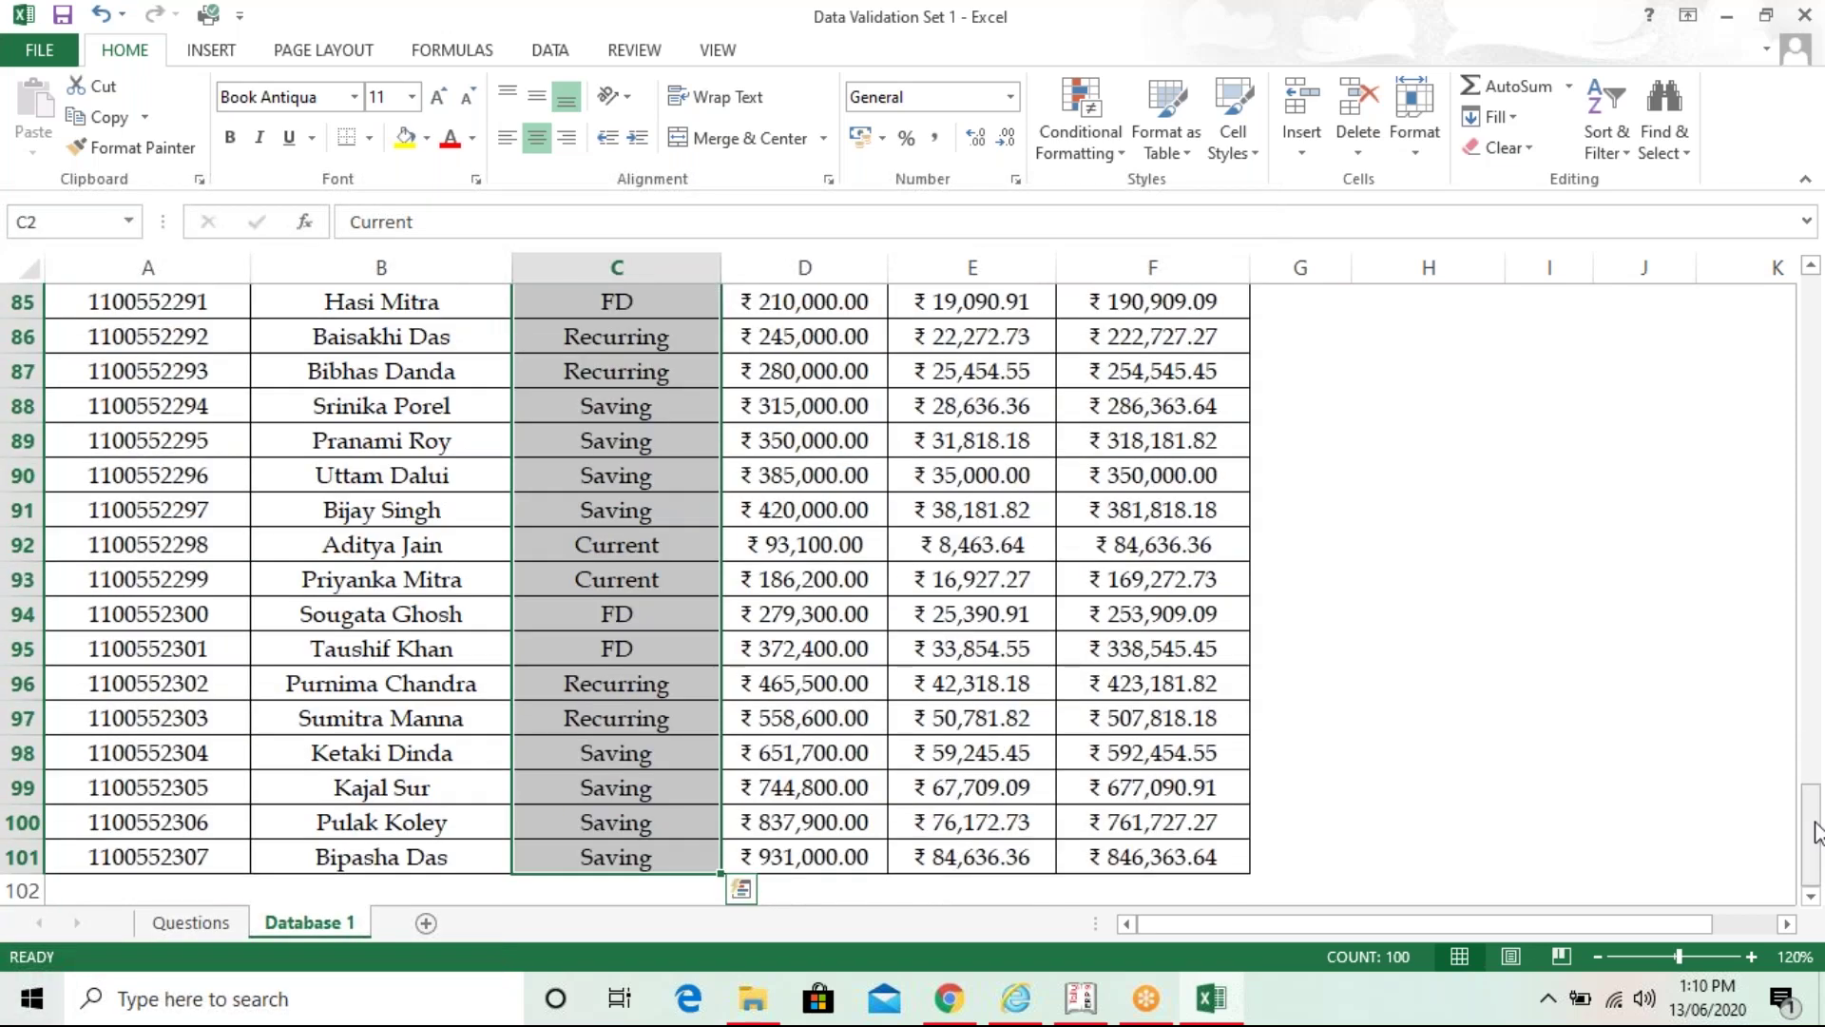
- Scroll back to the top and bring up Data Validation for the Account Type cells C2:C101
{"action": "left_click_drag", "start_coordinate": [1811, 825], "coordinate": [1811, 314]}
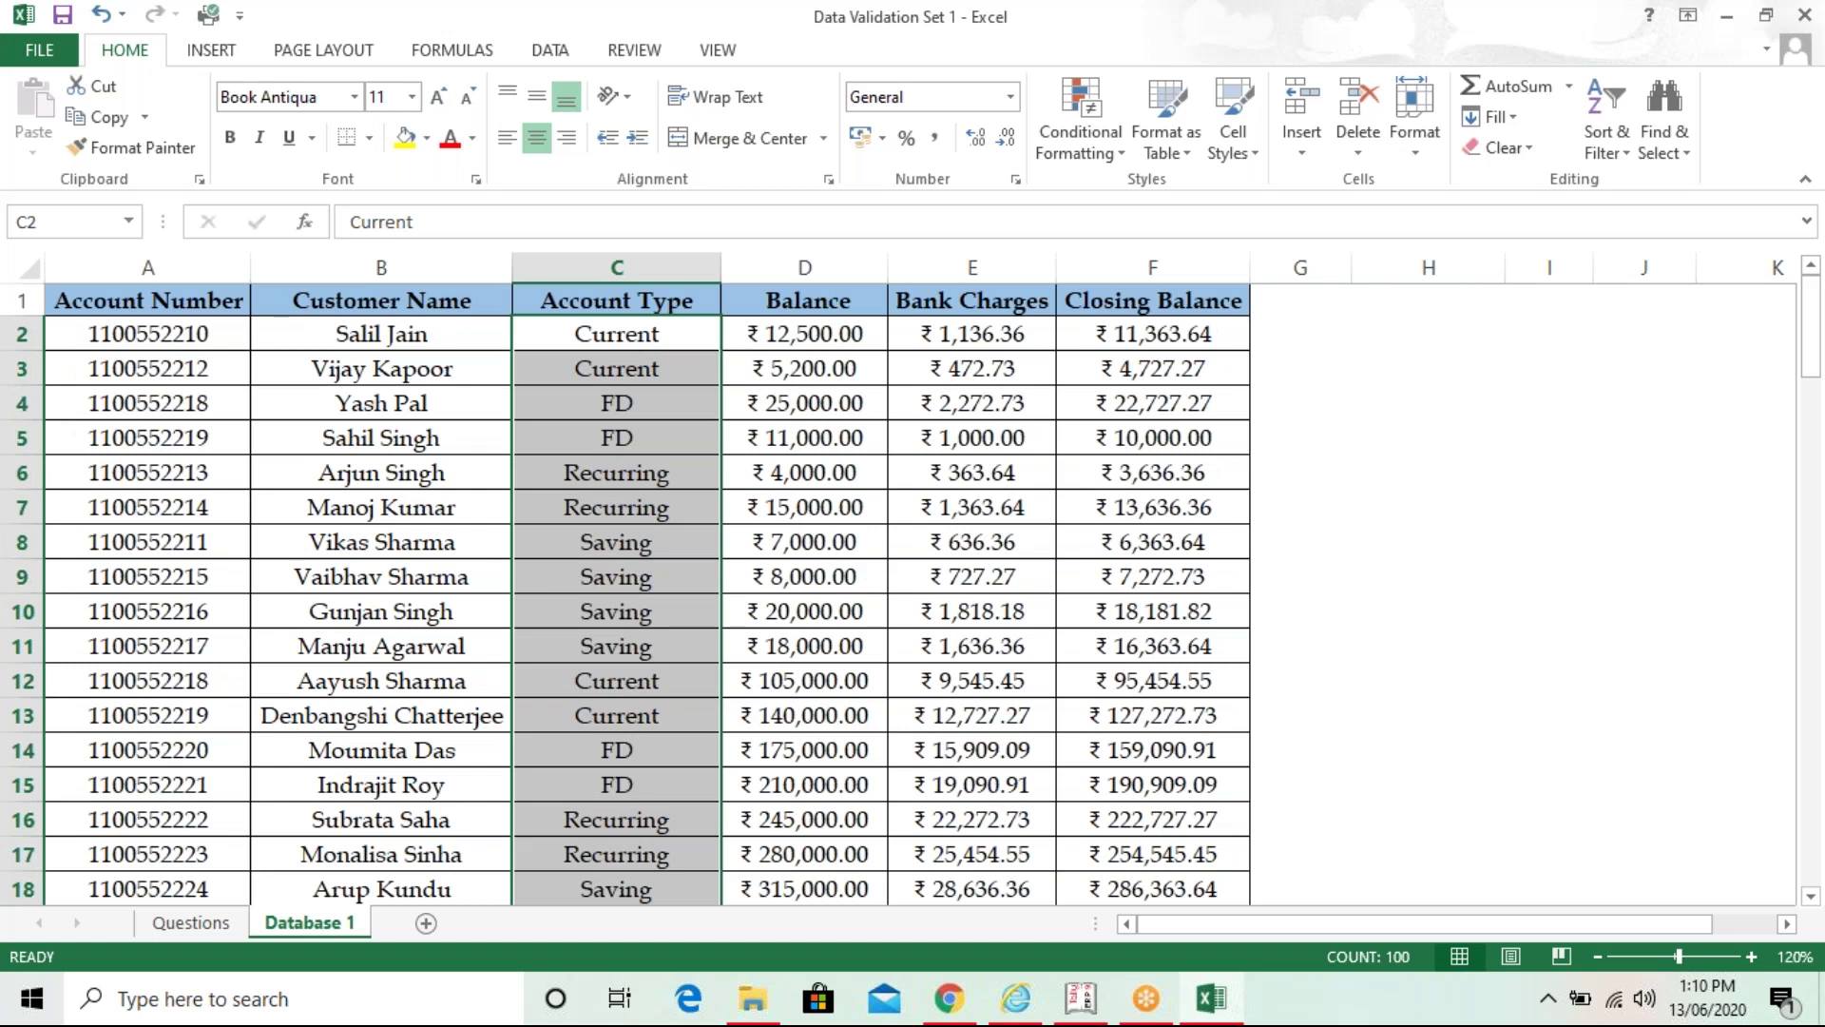
{"action": "left_click", "coordinate": [550, 50]}
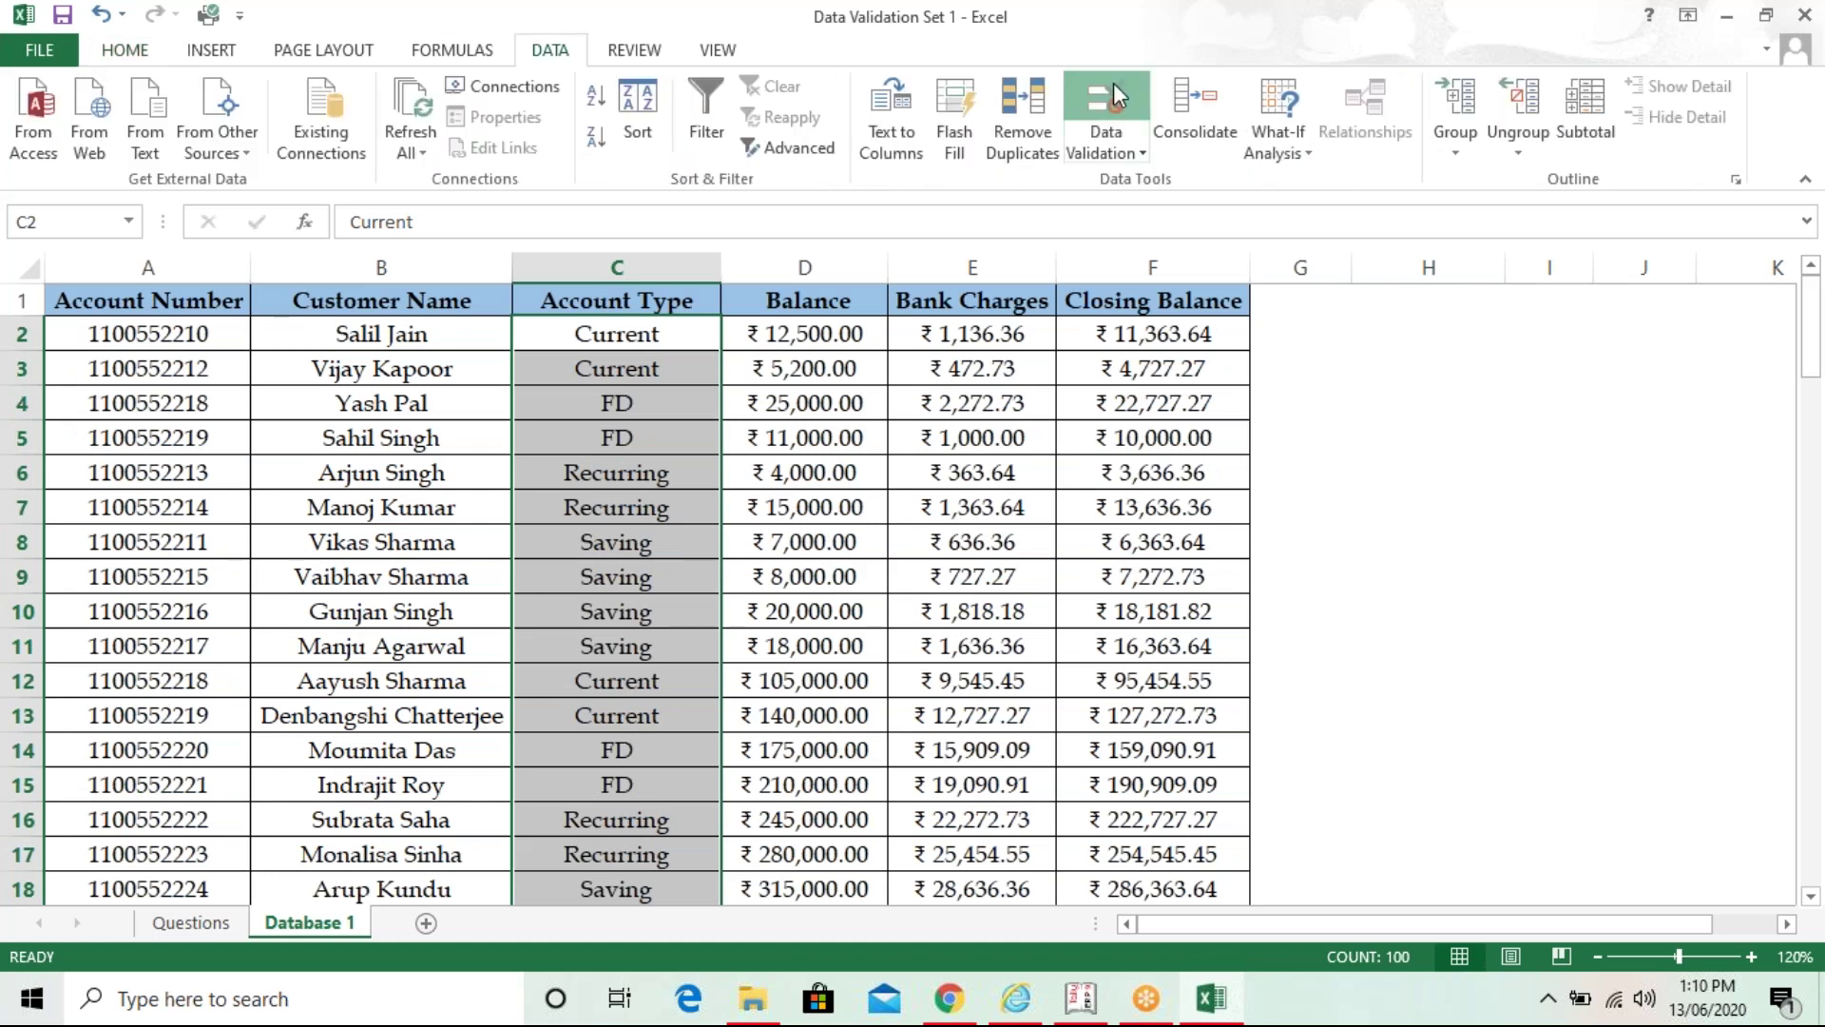
{"action": "left_click", "coordinate": [1114, 95]}
{"action": "left_click_drag", "start_coordinate": [1008, 256], "coordinate": [1173, 239]}
- Apply a List rule with source Current,FD,Recurring,Saving to Account Type, then check a cell's dropdown
{"action": "left_click", "coordinate": [1058, 375]}
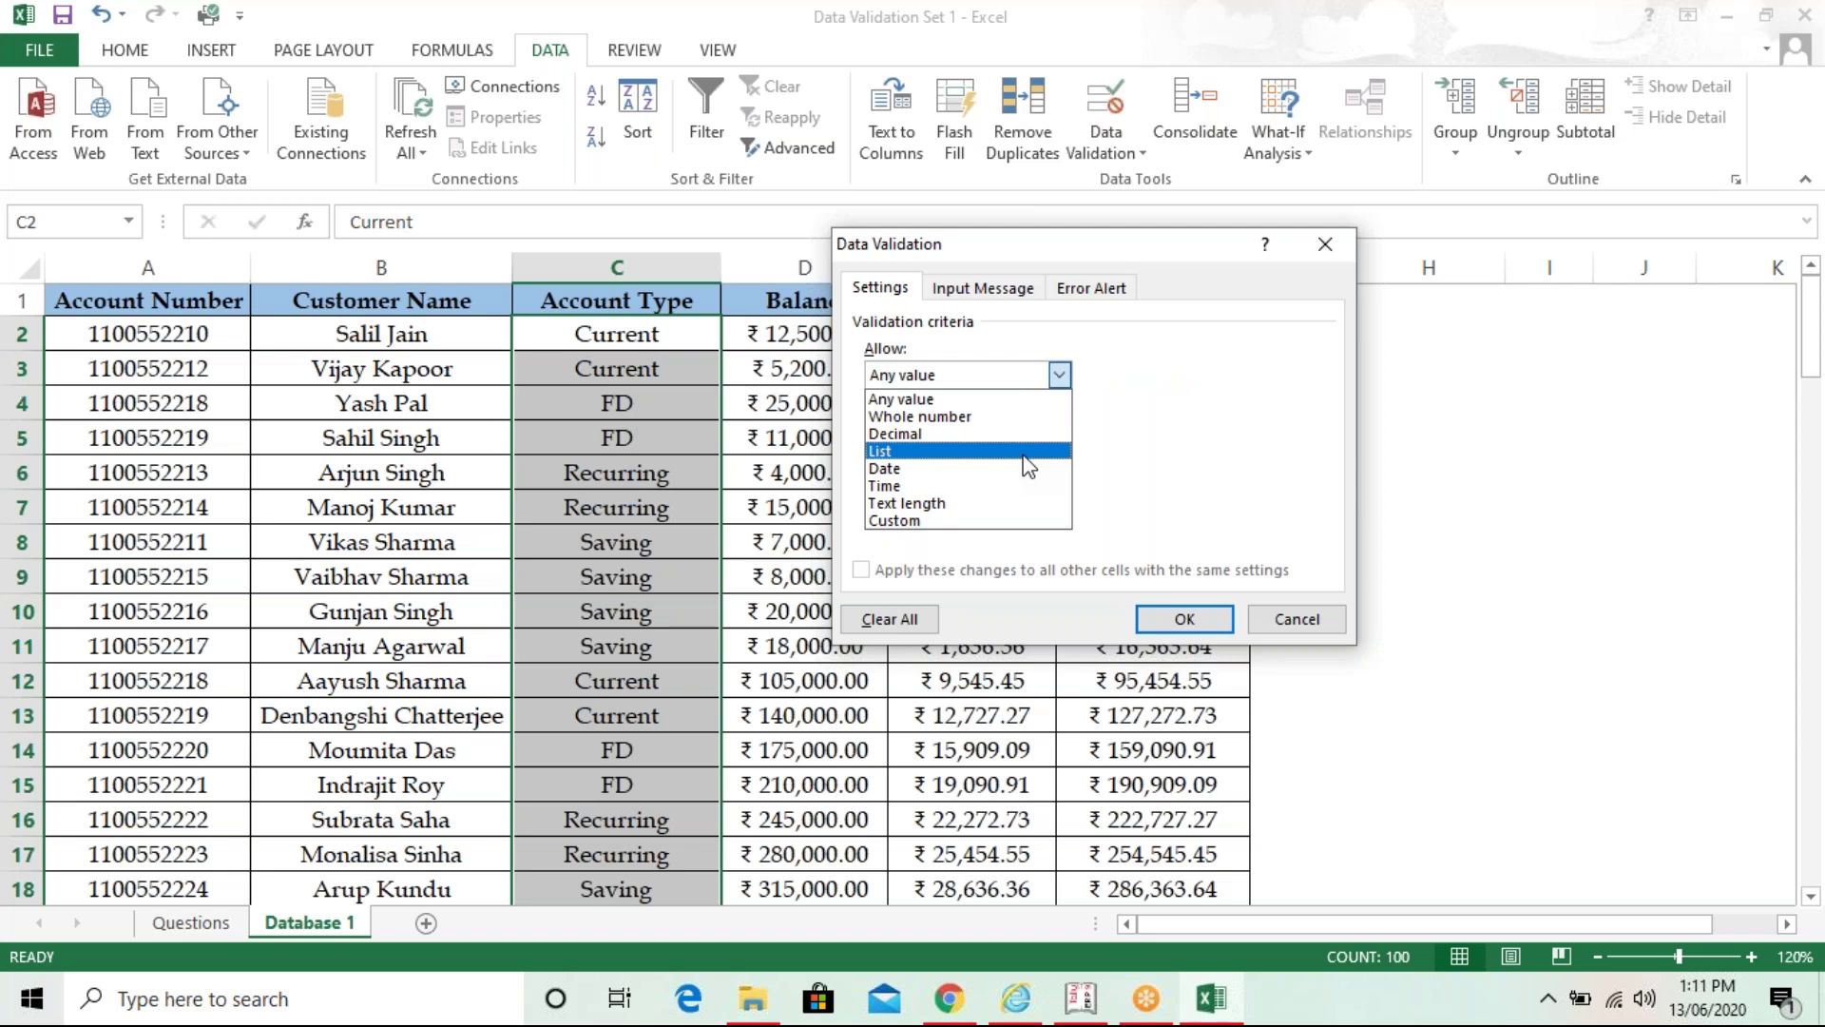
{"action": "left_click", "coordinate": [1023, 453]}
{"action": "left_click", "coordinate": [1033, 487]}
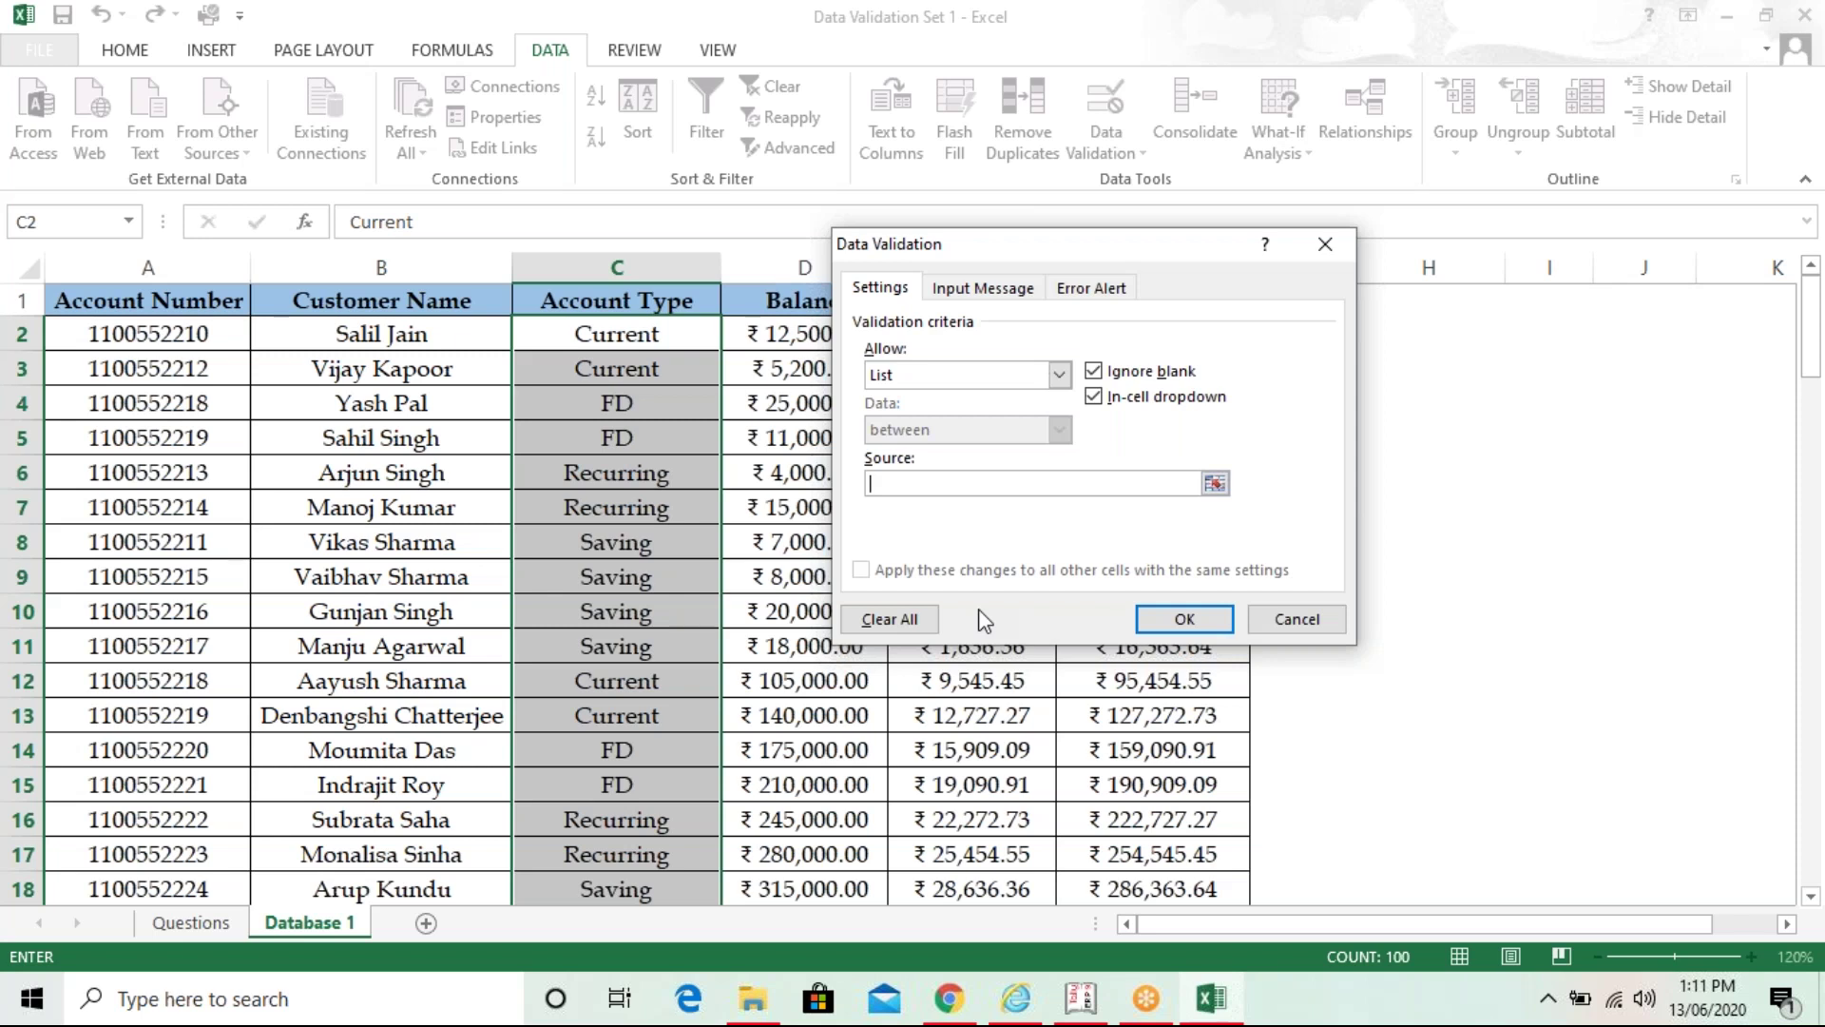
{"action": "type", "text": "Current,FD,Recurring,"}
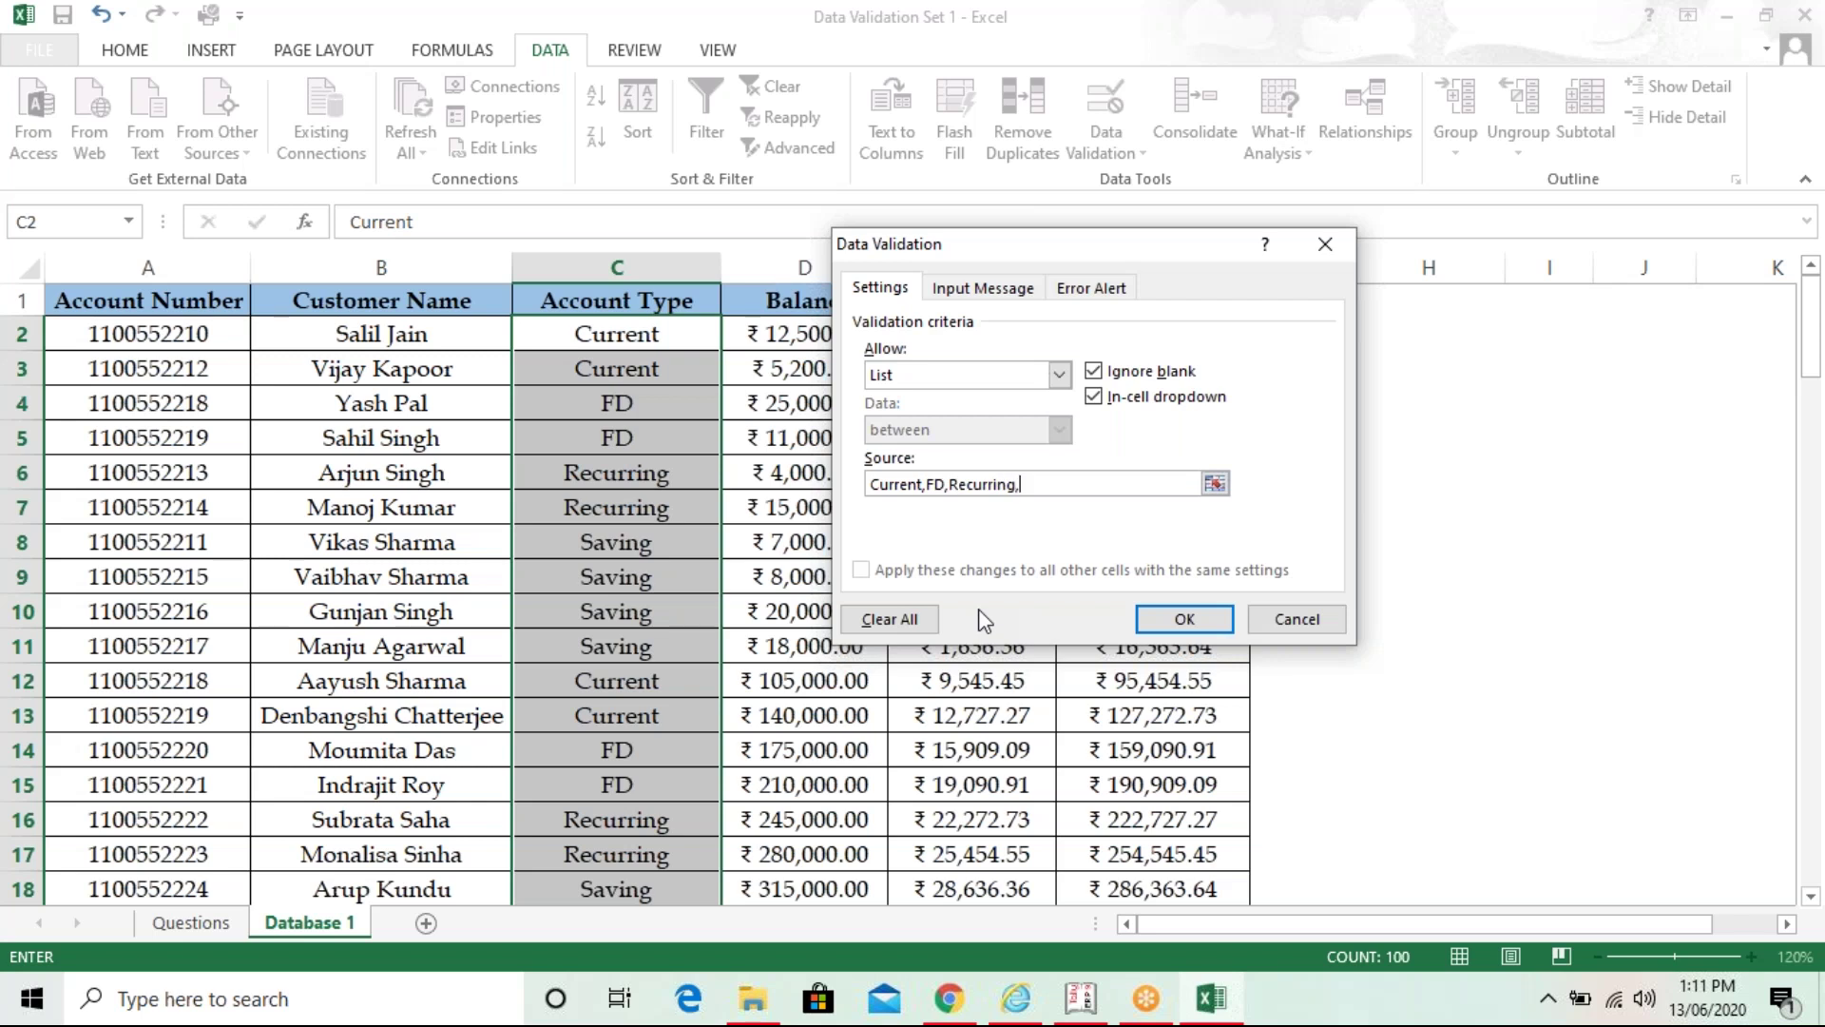
{"action": "type", "text": "Saving"}
{"action": "left_click", "coordinate": [1171, 617]}
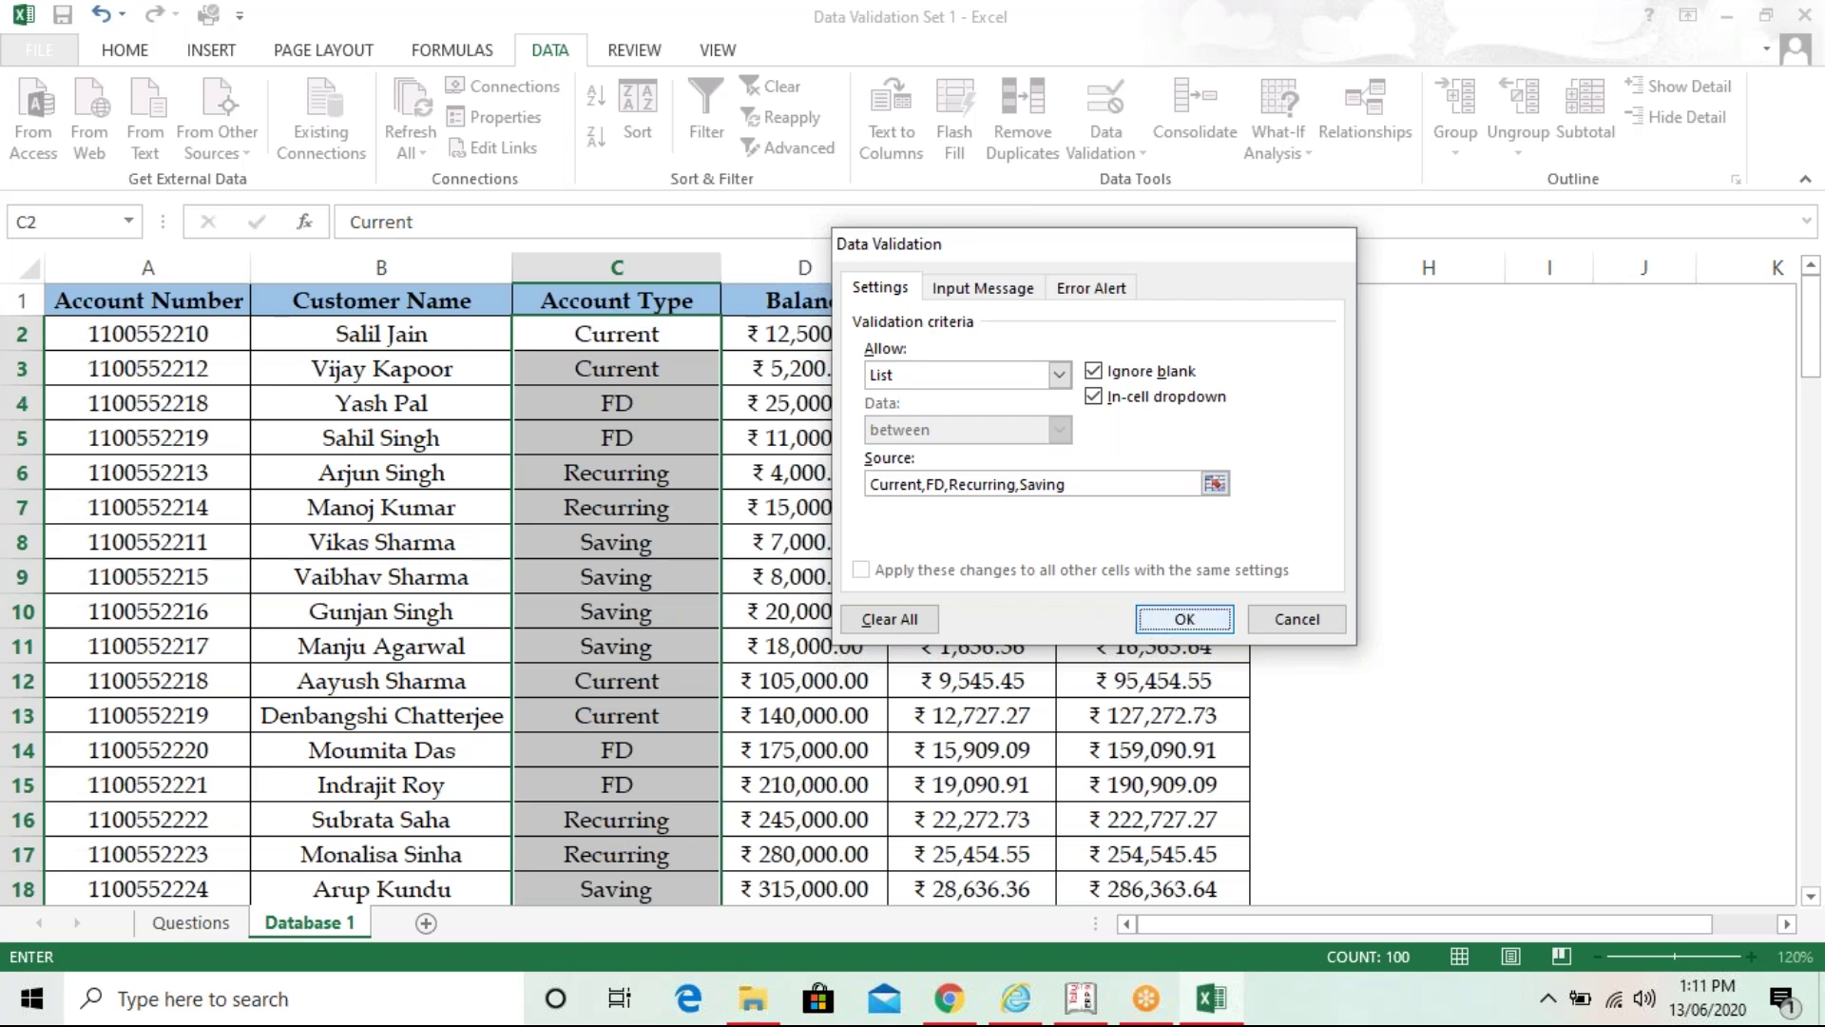
{"action": "left_click", "coordinate": [663, 623]}
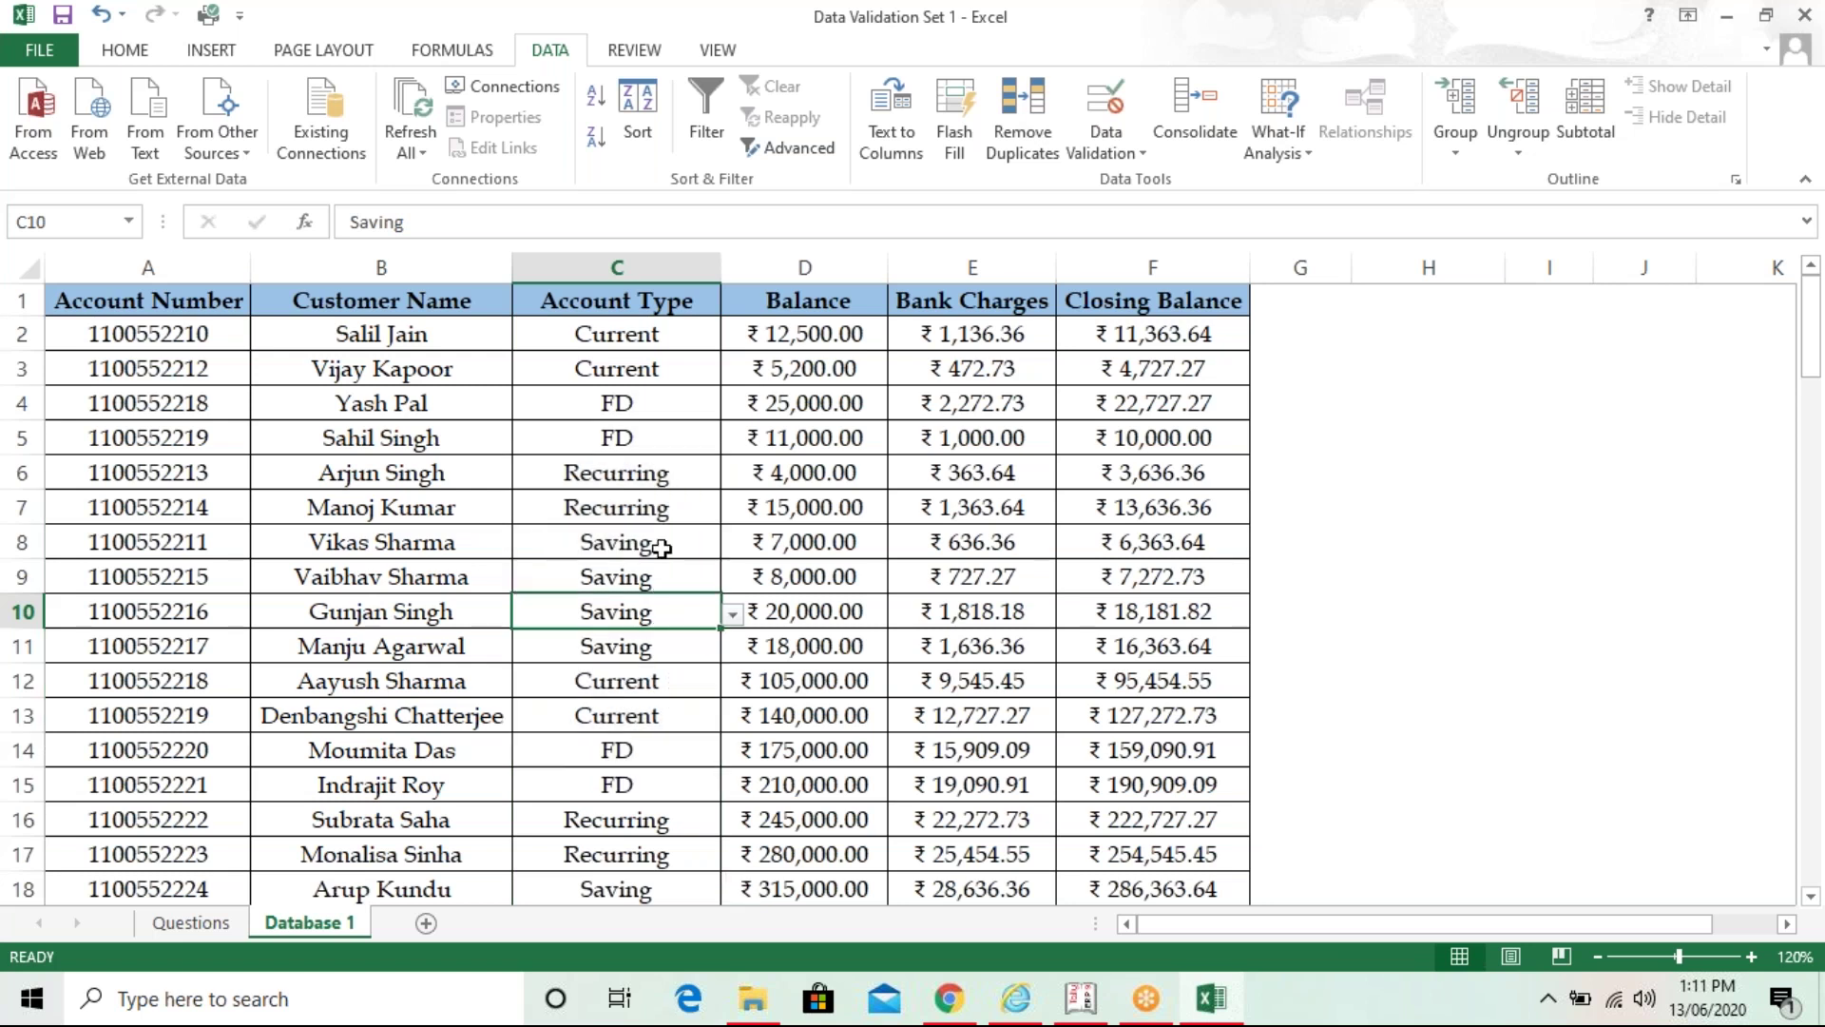
{"action": "left_click", "coordinate": [662, 440]}
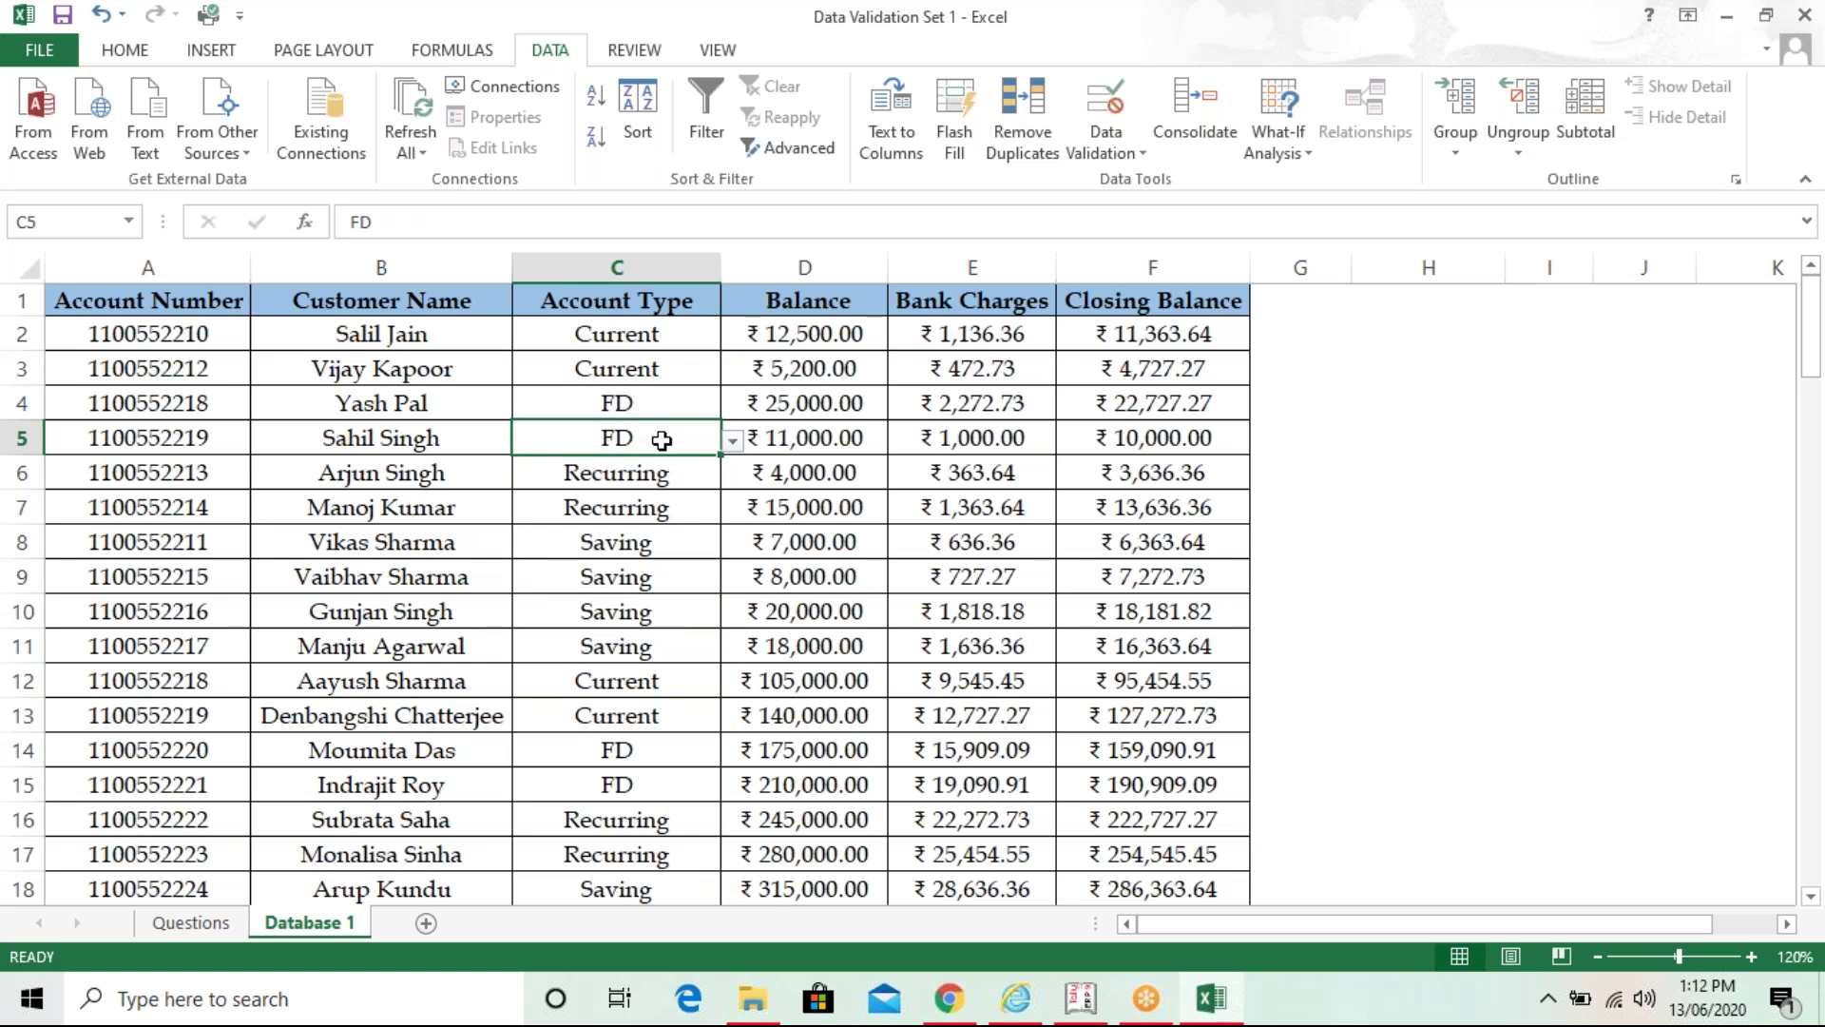
{"action": "left_click", "coordinate": [733, 441]}
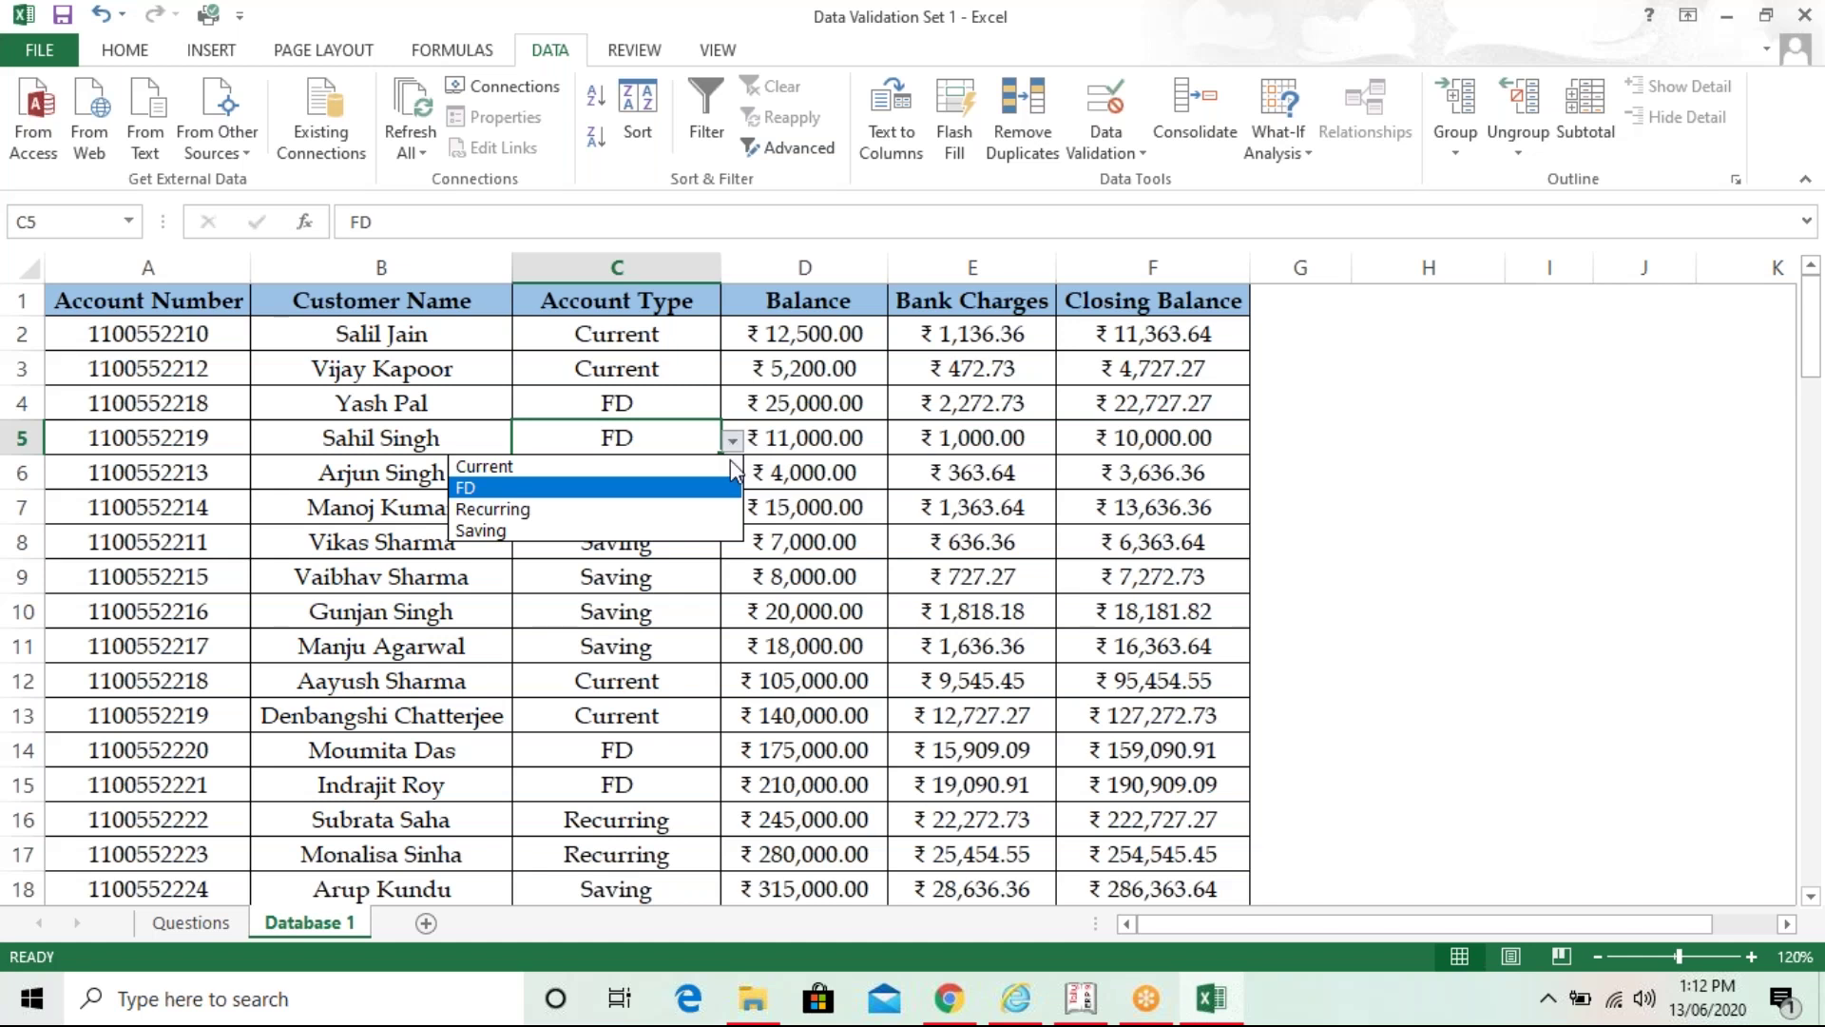
{"action": "key", "text": "Escape"}
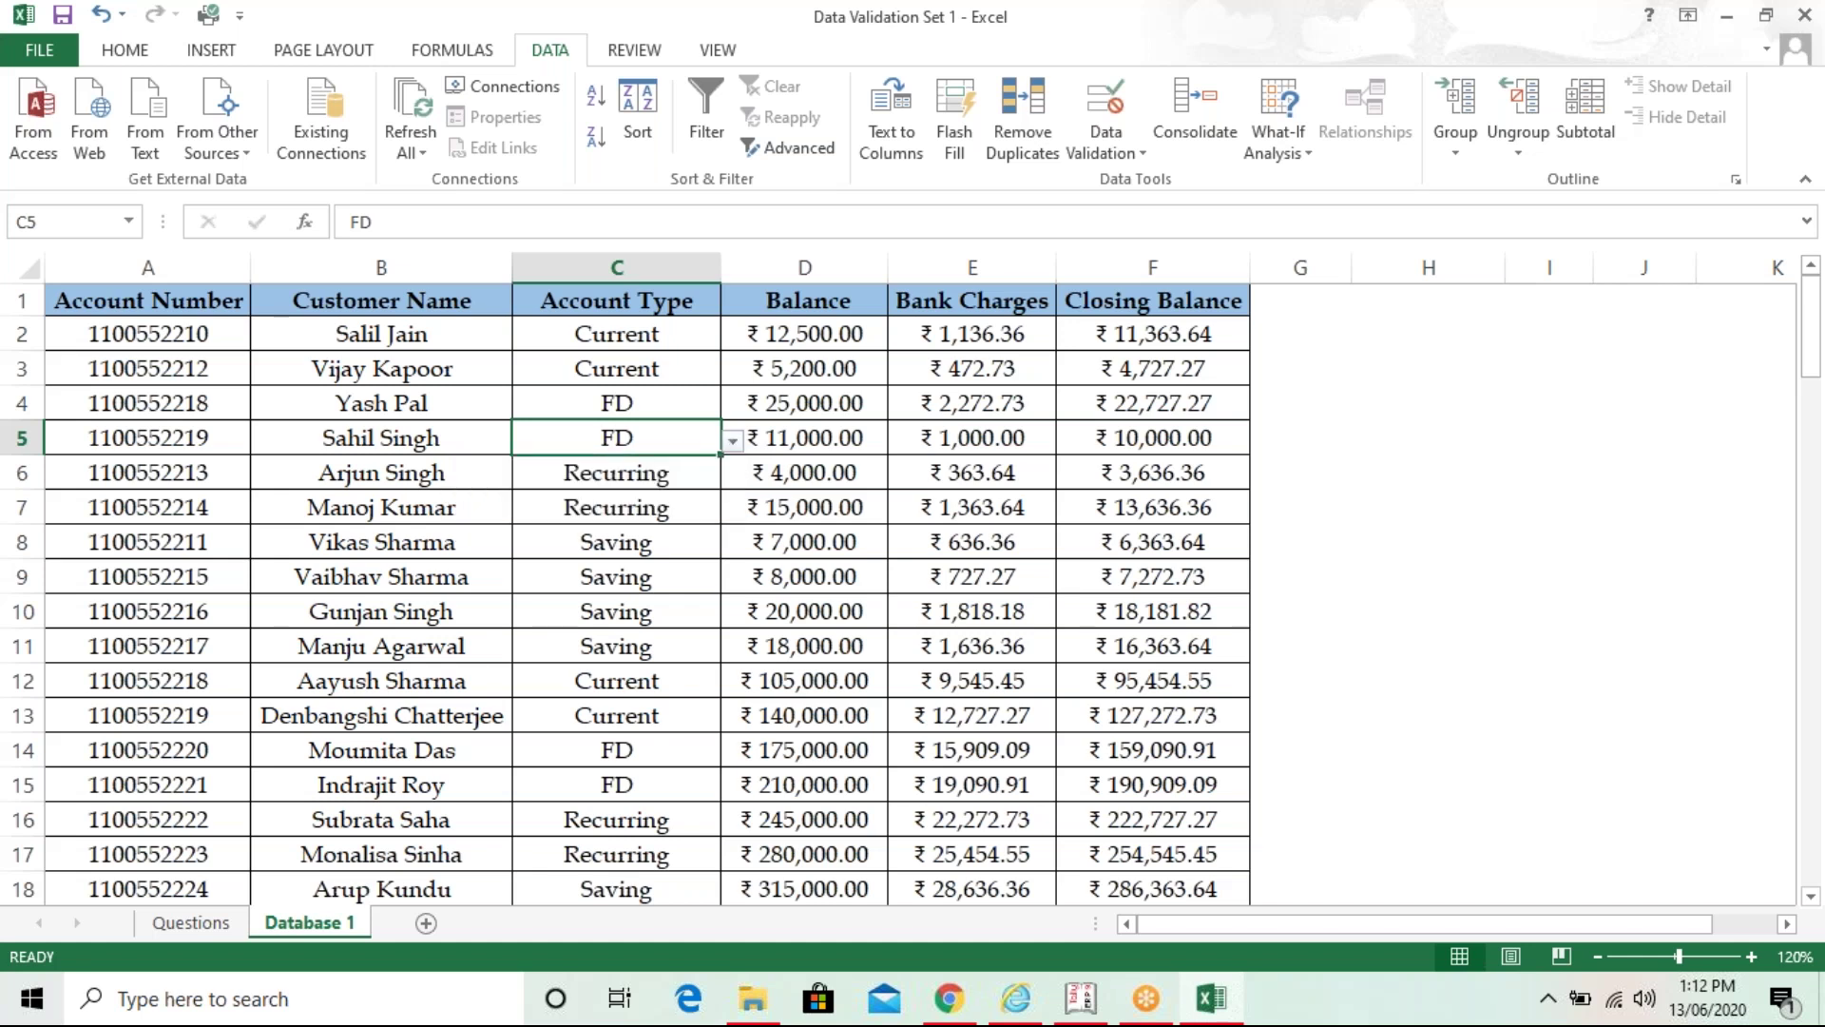
{"action": "left_click", "coordinate": [710, 544]}
{"action": "left_click", "coordinate": [733, 546]}
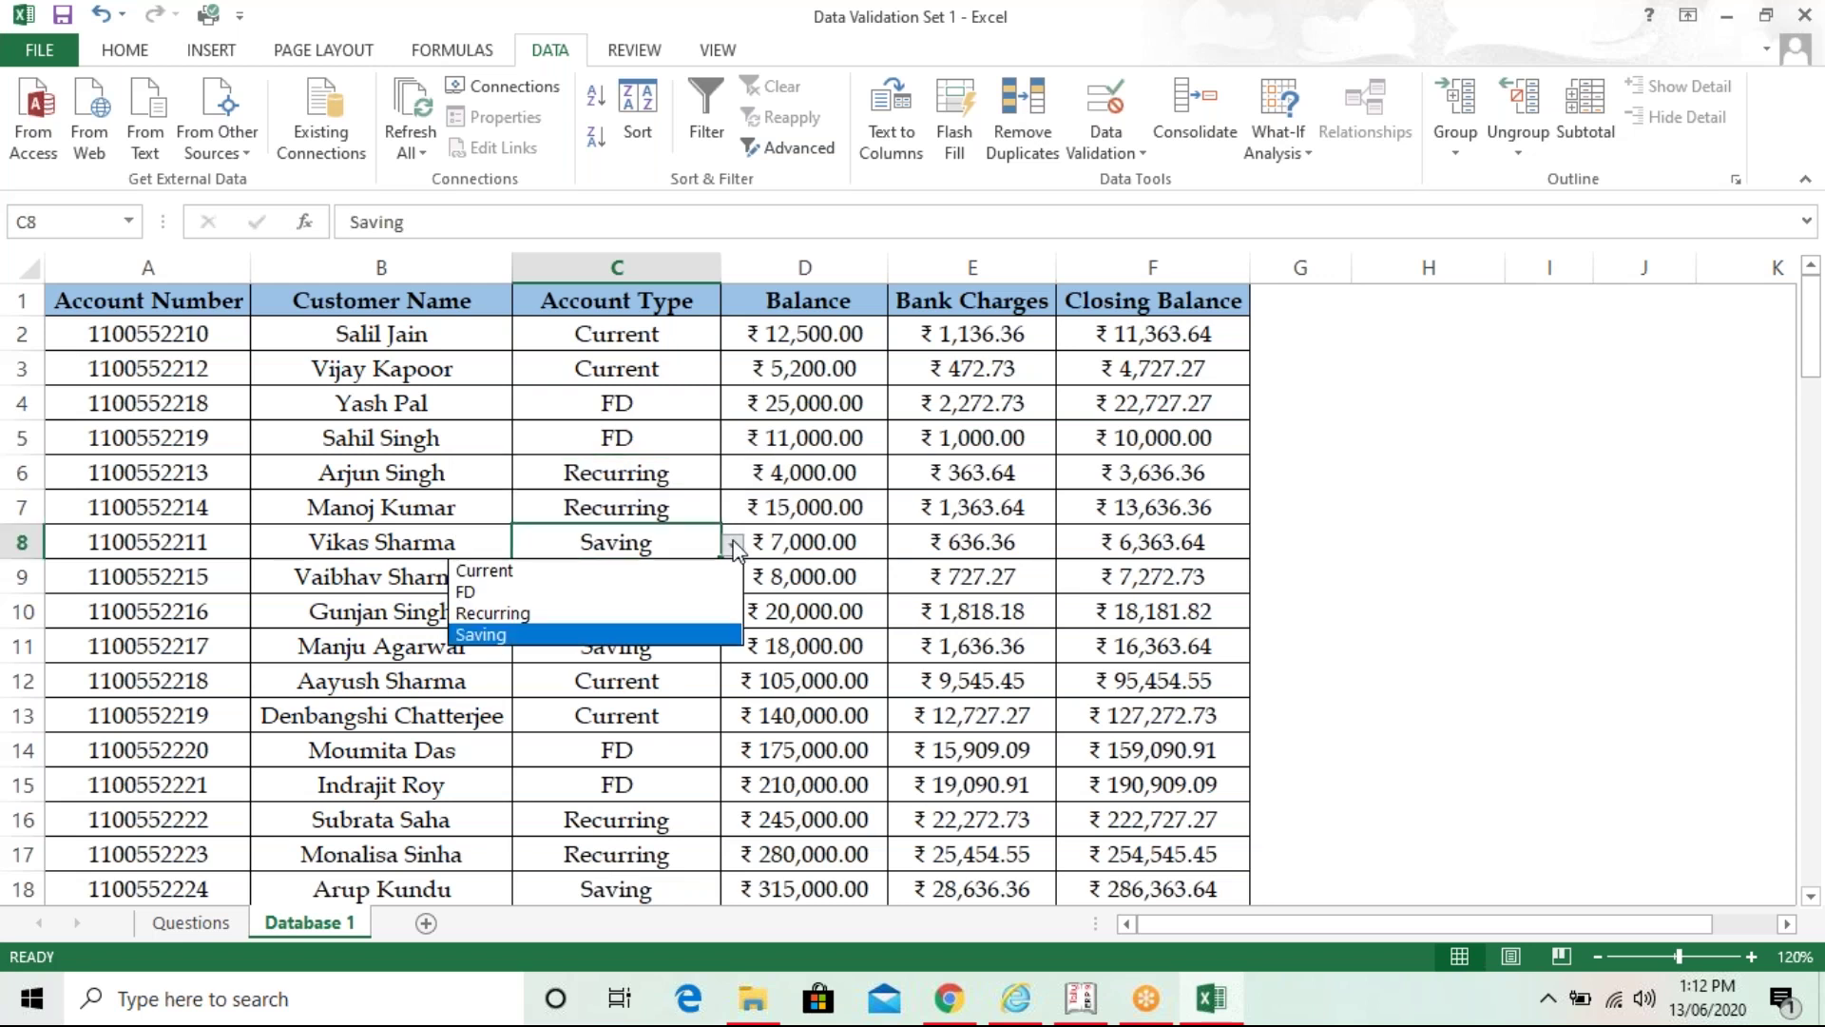
{"action": "left_click", "coordinate": [631, 613]}
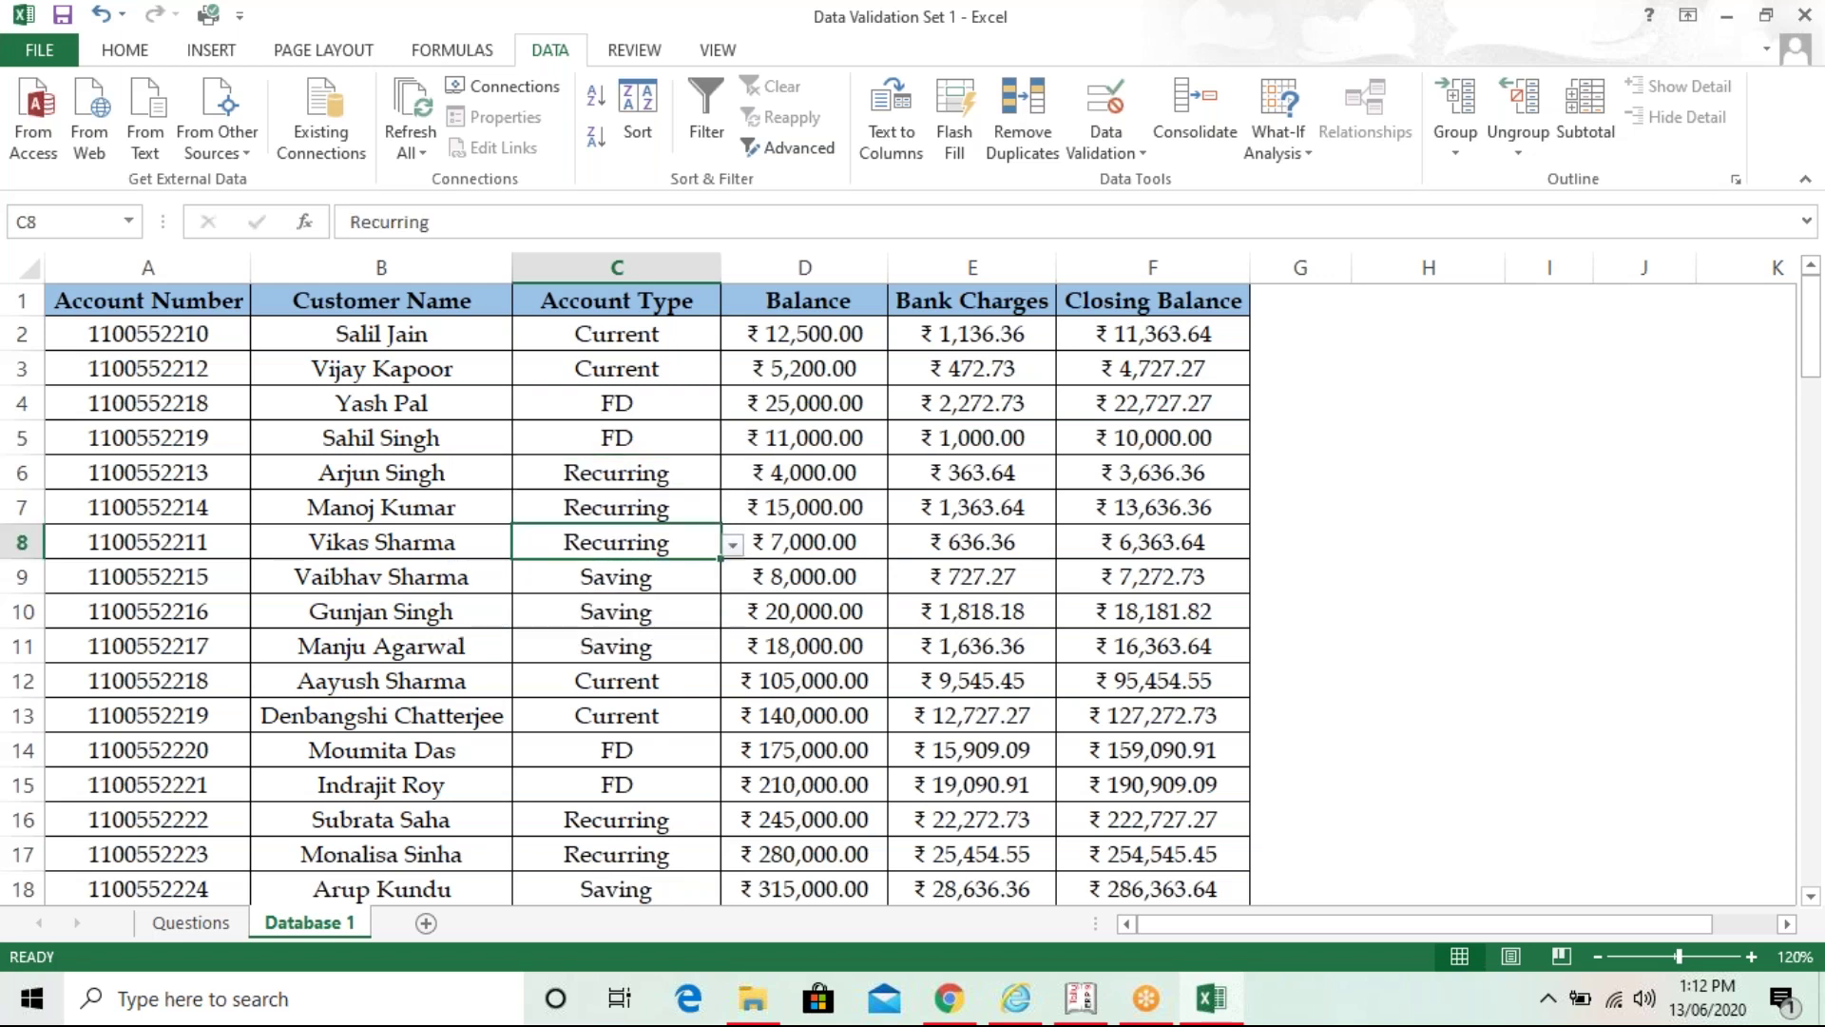
{"action": "left_click", "coordinate": [733, 546]}
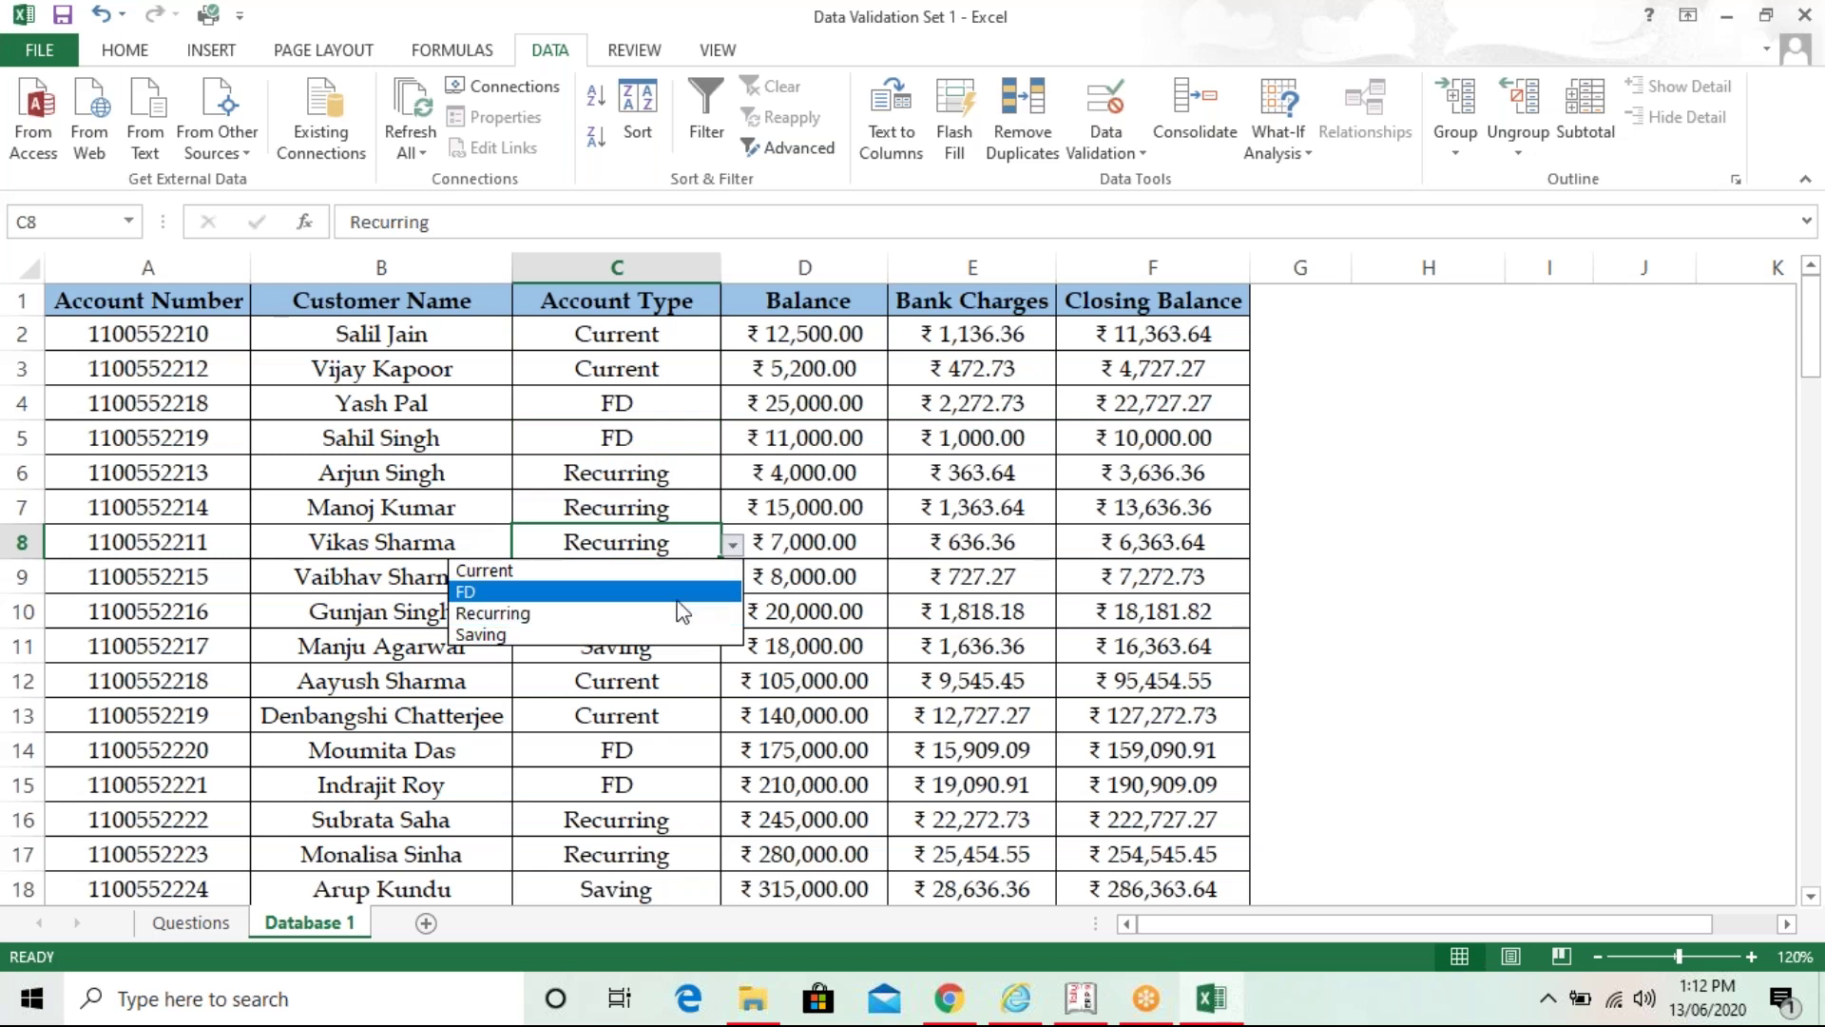
{"action": "left_click", "coordinate": [675, 635]}
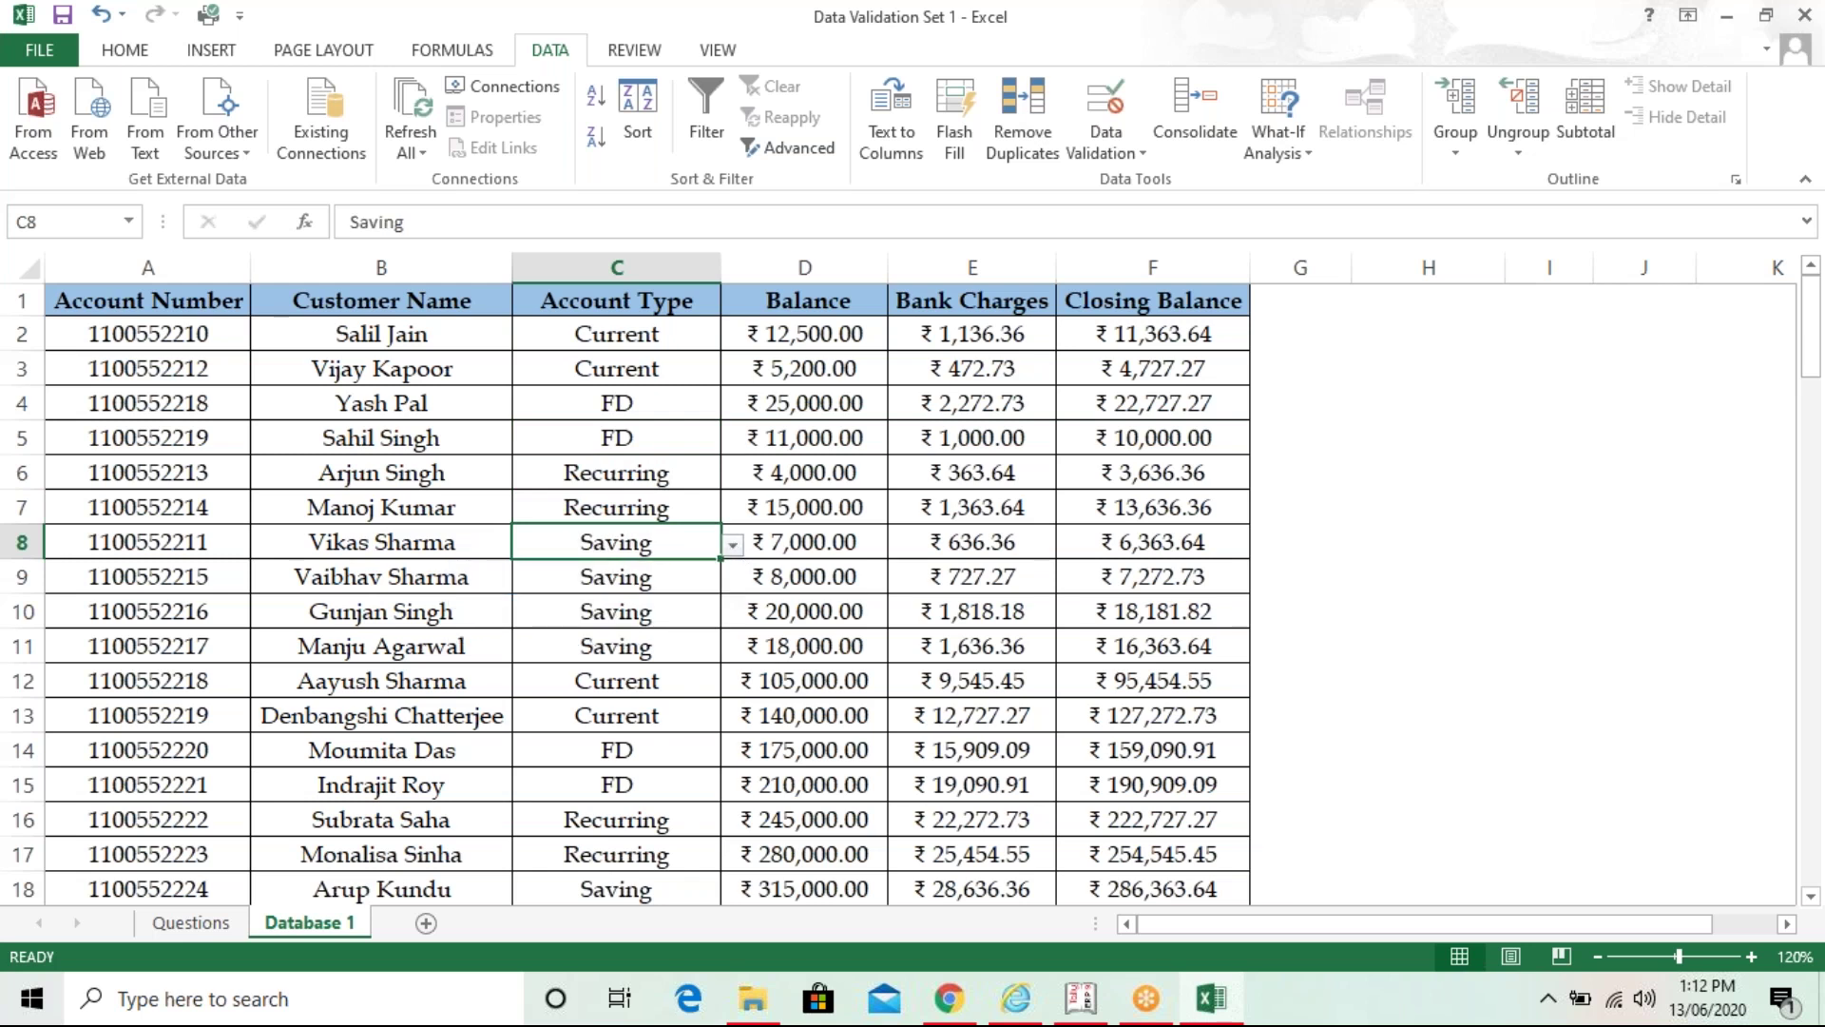
{"action": "left_click", "coordinate": [863, 669]}
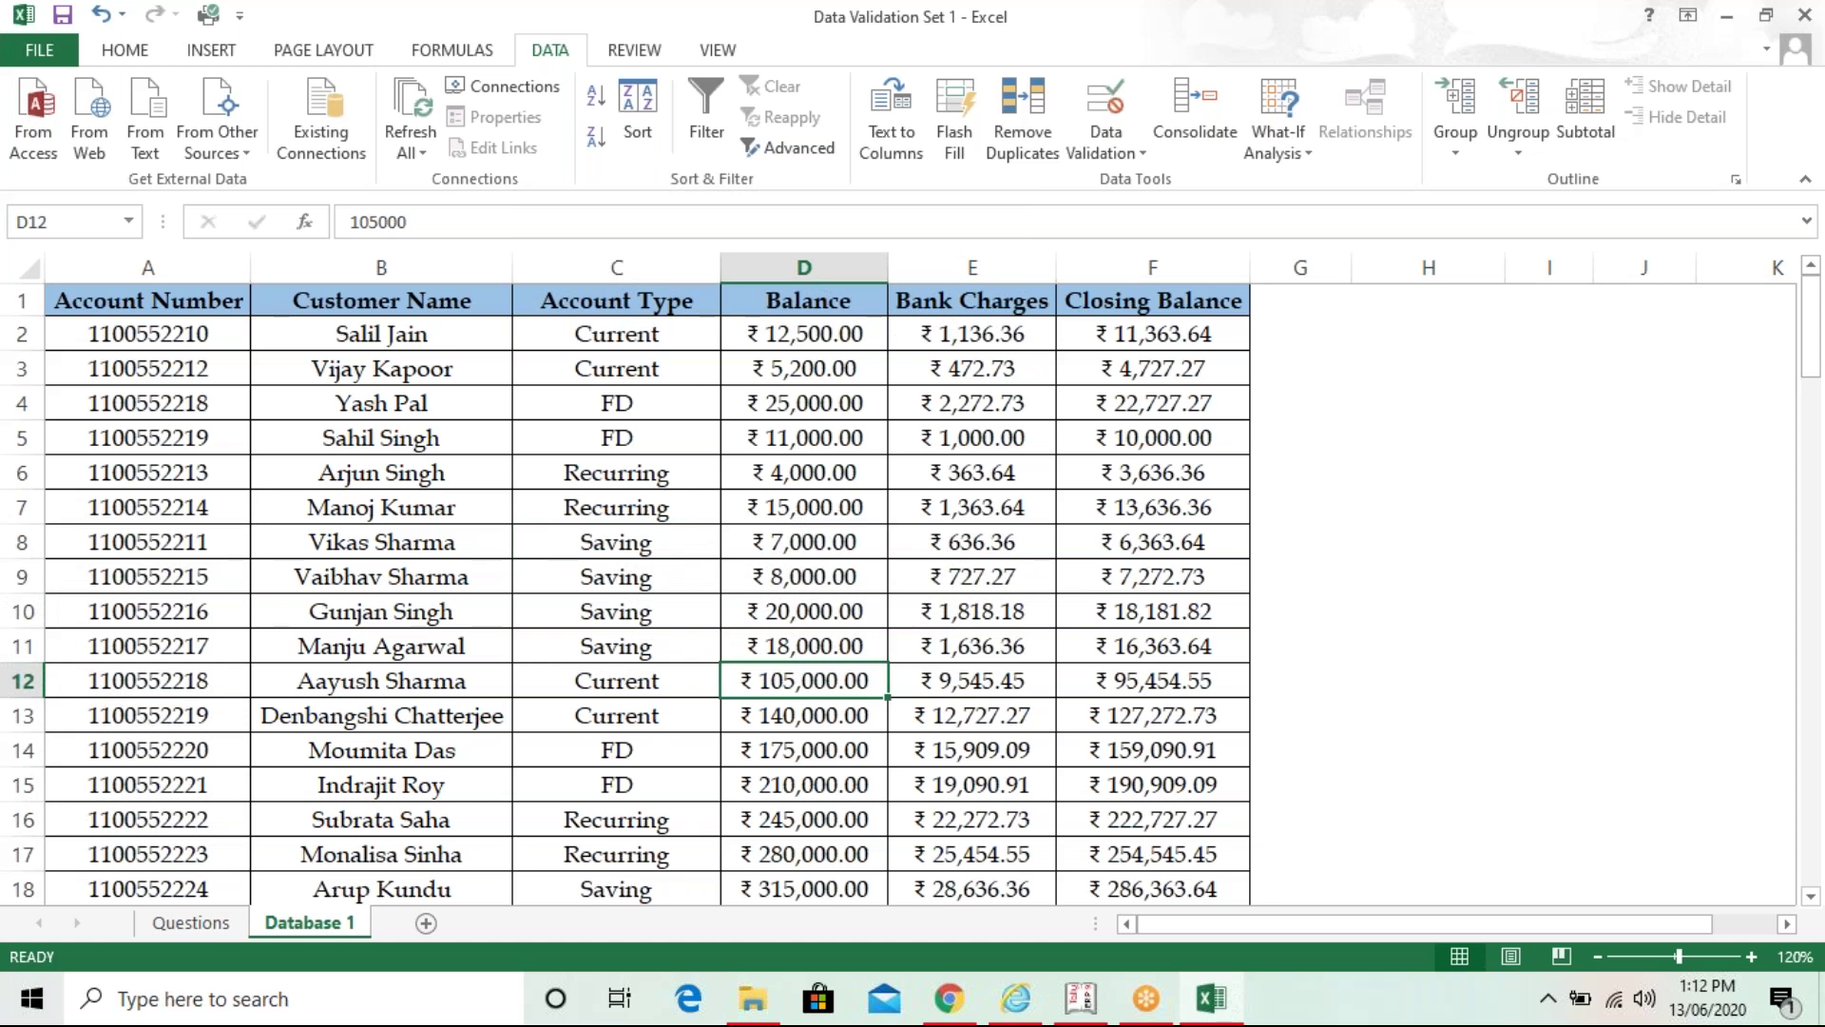
{"action": "left_click", "coordinate": [191, 923]}
{"action": "left_click", "coordinate": [997, 681]}
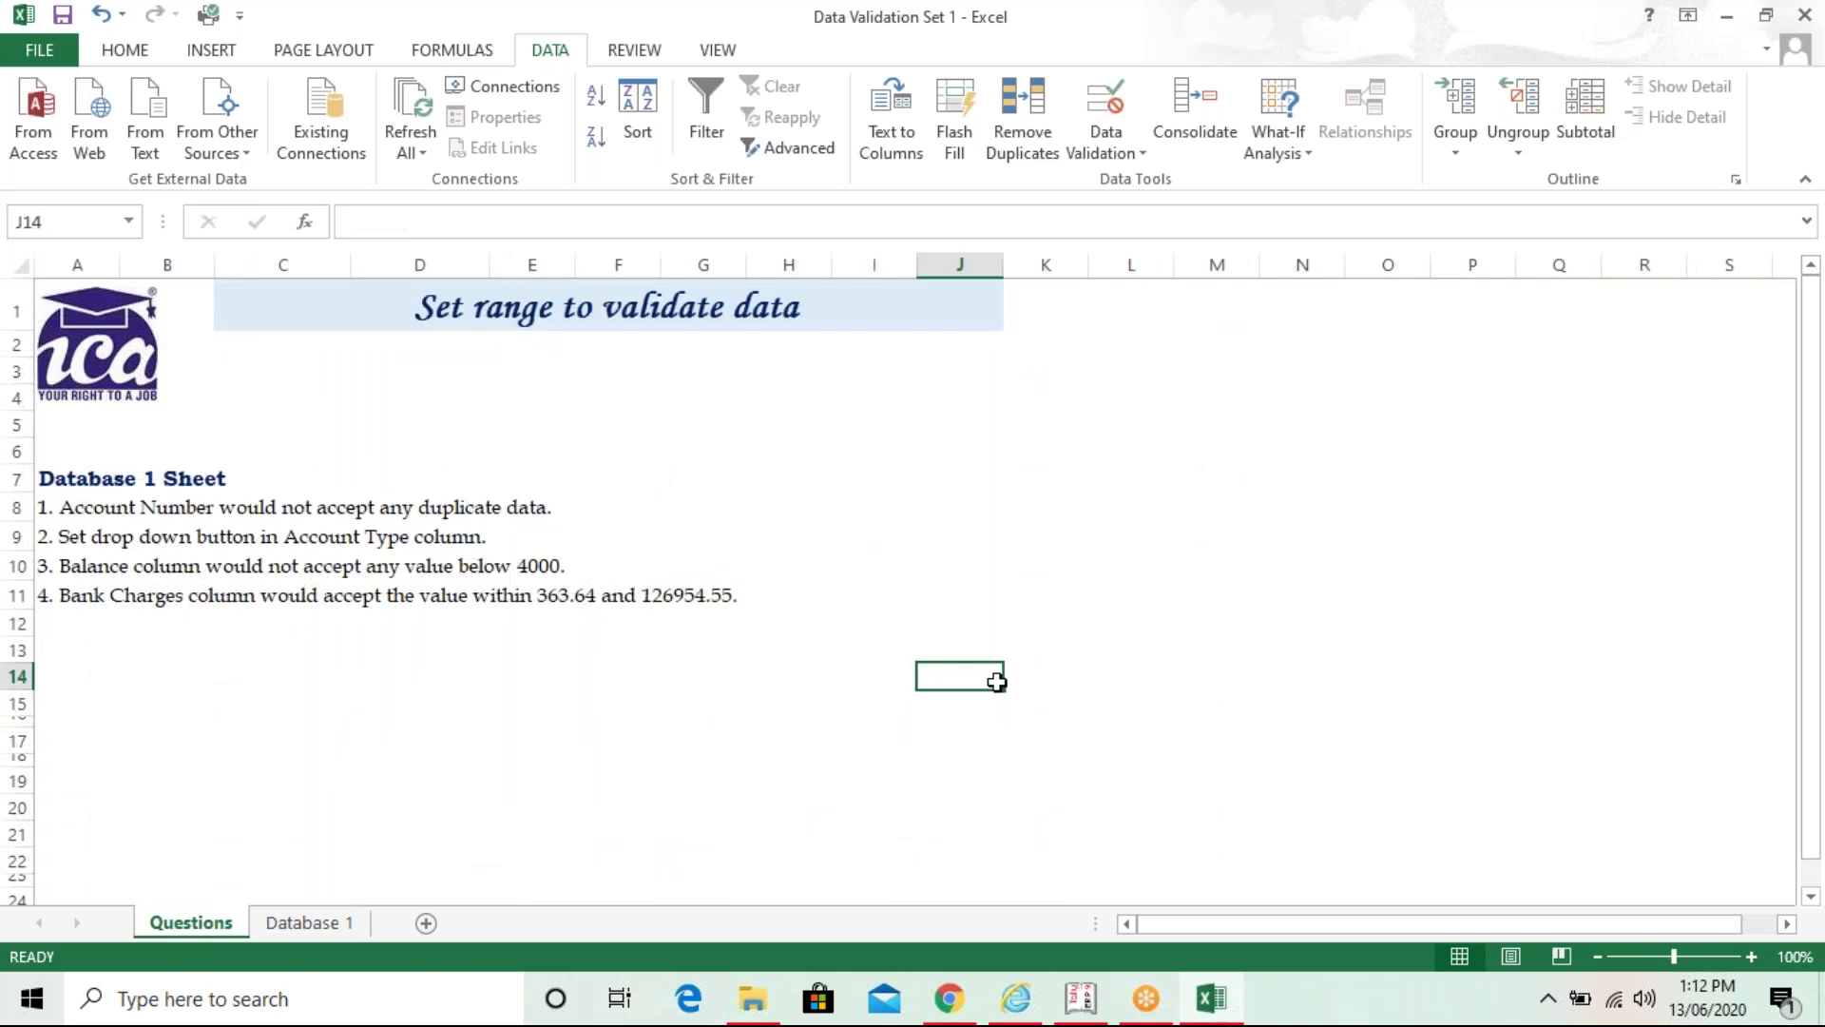
{"action": "left_click", "coordinate": [1751, 956]}
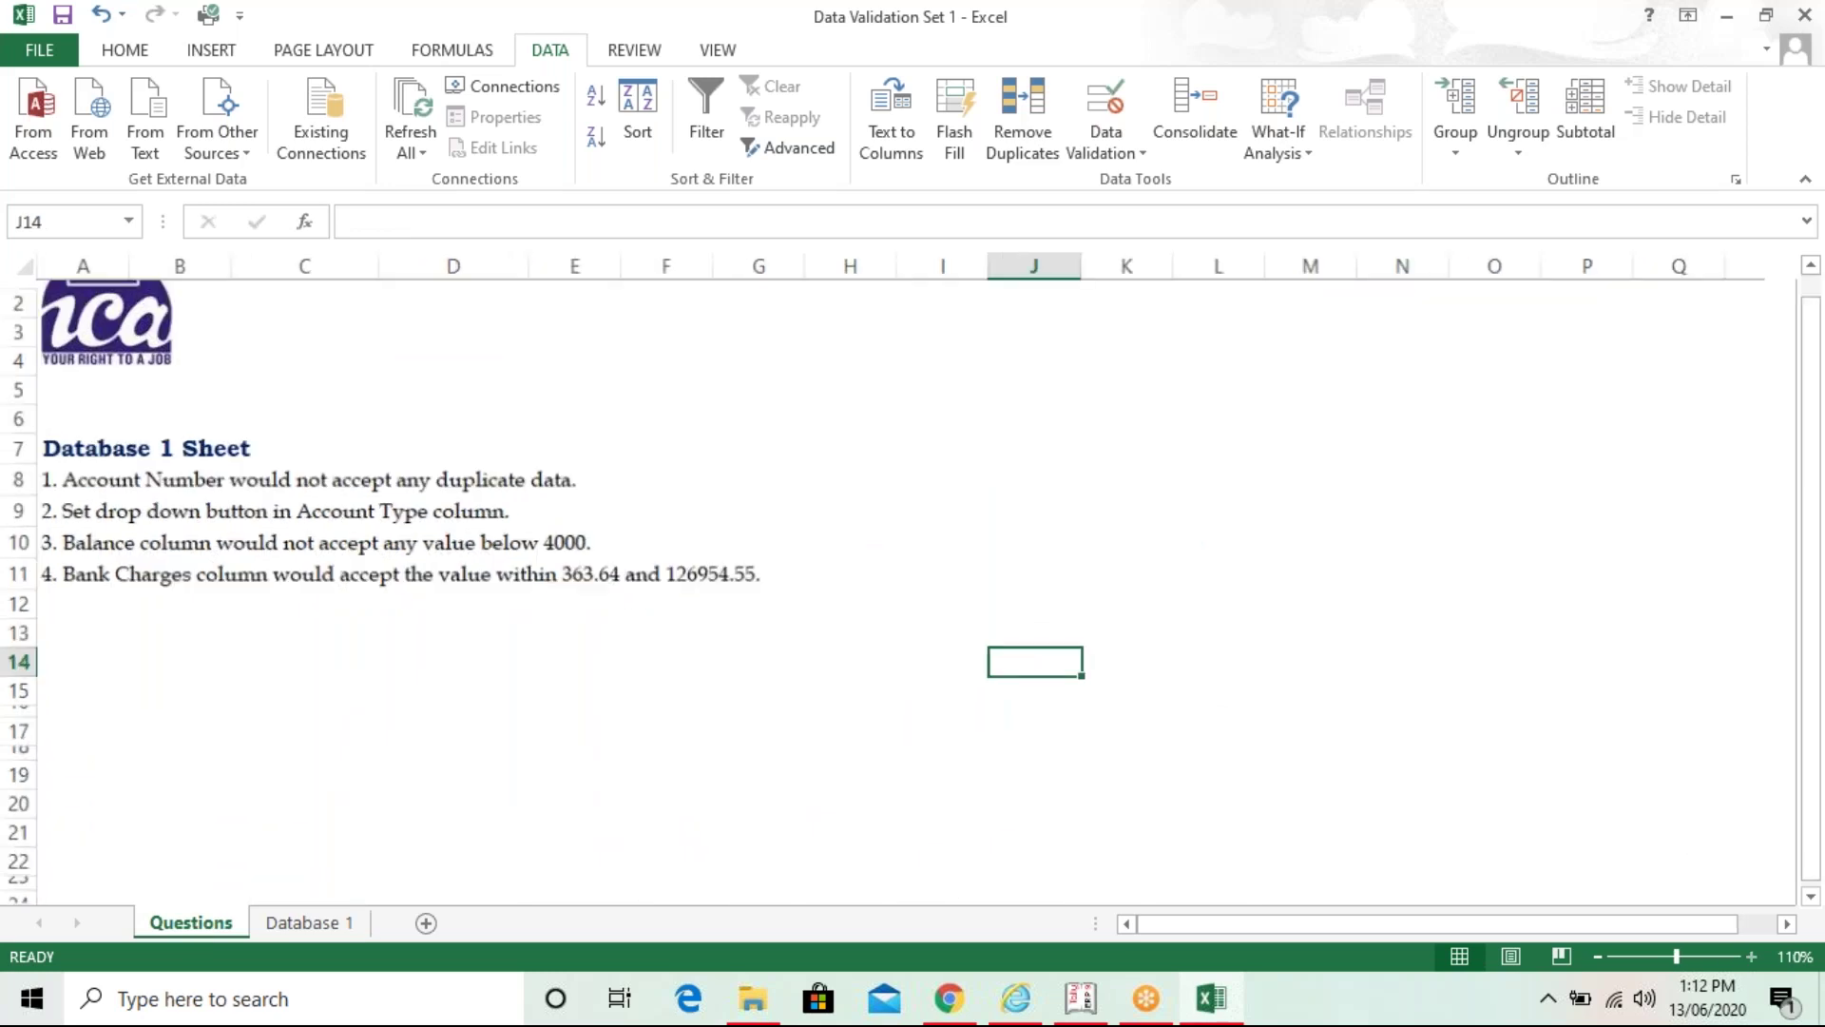
{"action": "left_click", "coordinate": [1751, 956]}
{"action": "key", "text": "Left"}
{"action": "key", "text": "Left"}
{"action": "key", "text": "Left"}
{"action": "key", "text": "Left"}
{"action": "key", "text": "Left"}
{"action": "key", "text": "Left"}
{"action": "key", "text": "Left"}
{"action": "key", "text": "Left"}
{"action": "key", "text": "Left"}
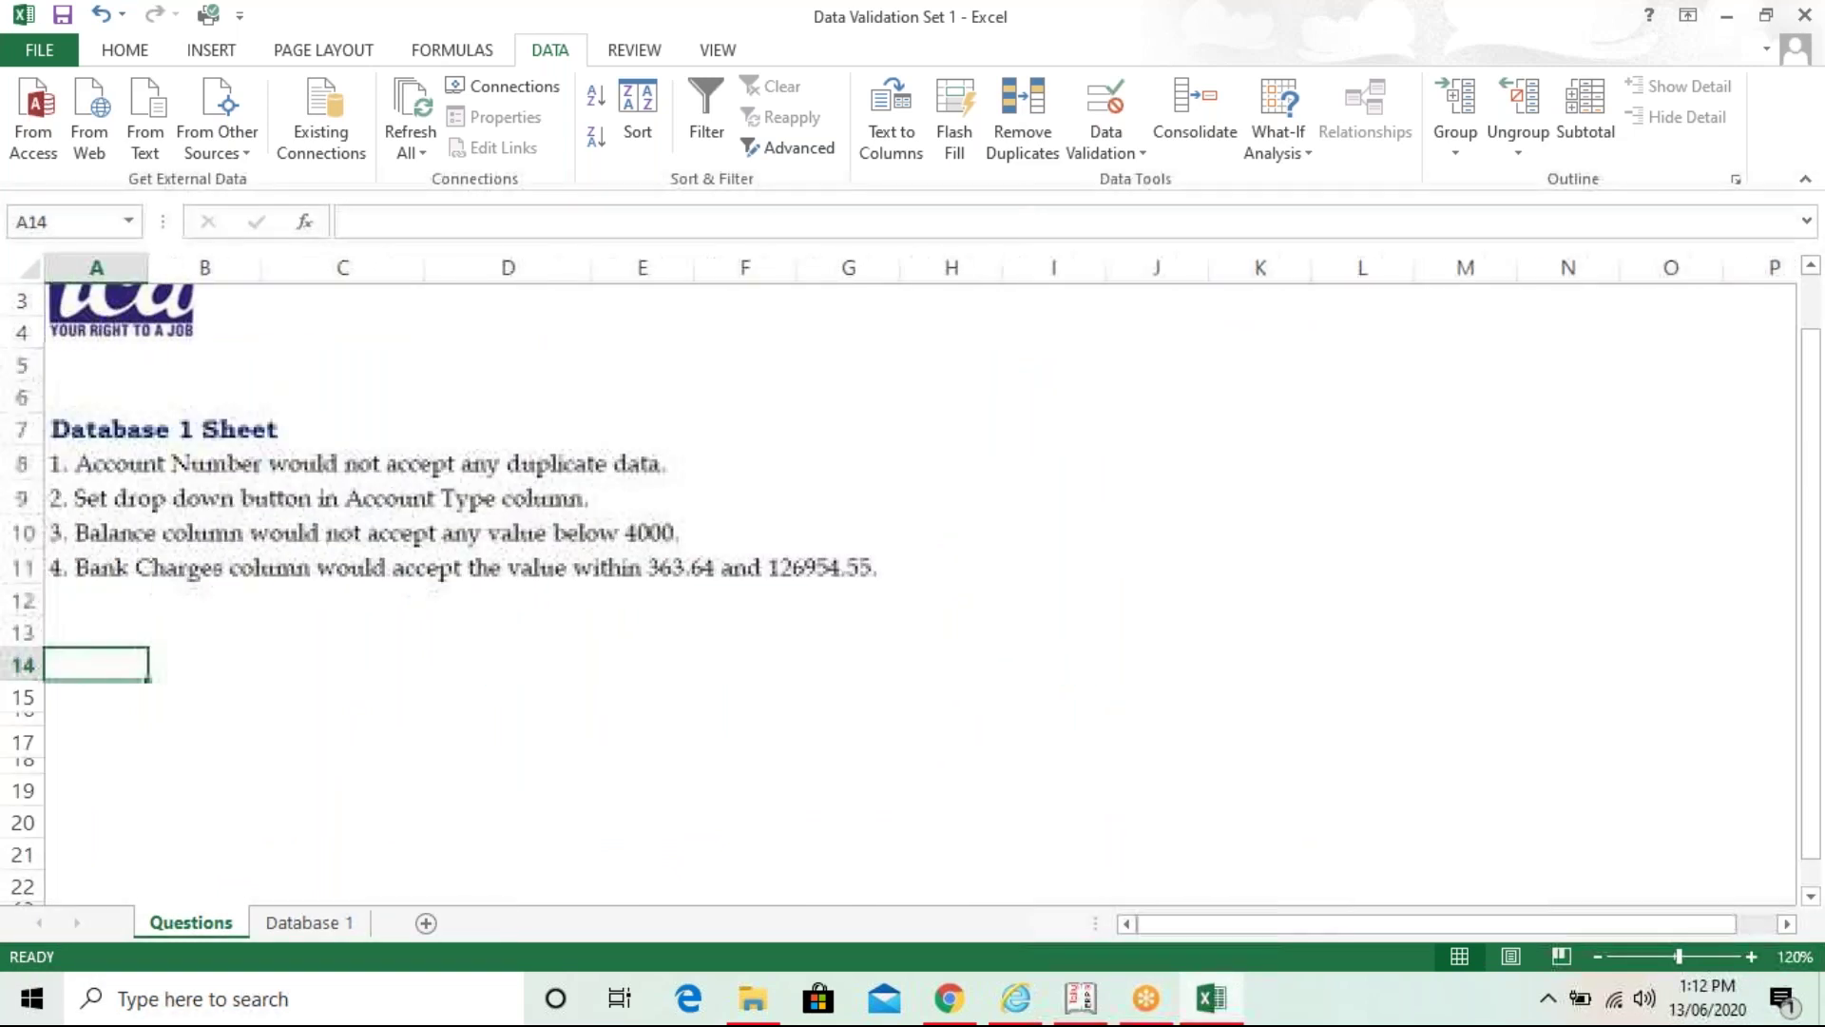
{"action": "left_click", "coordinate": [1343, 39]}
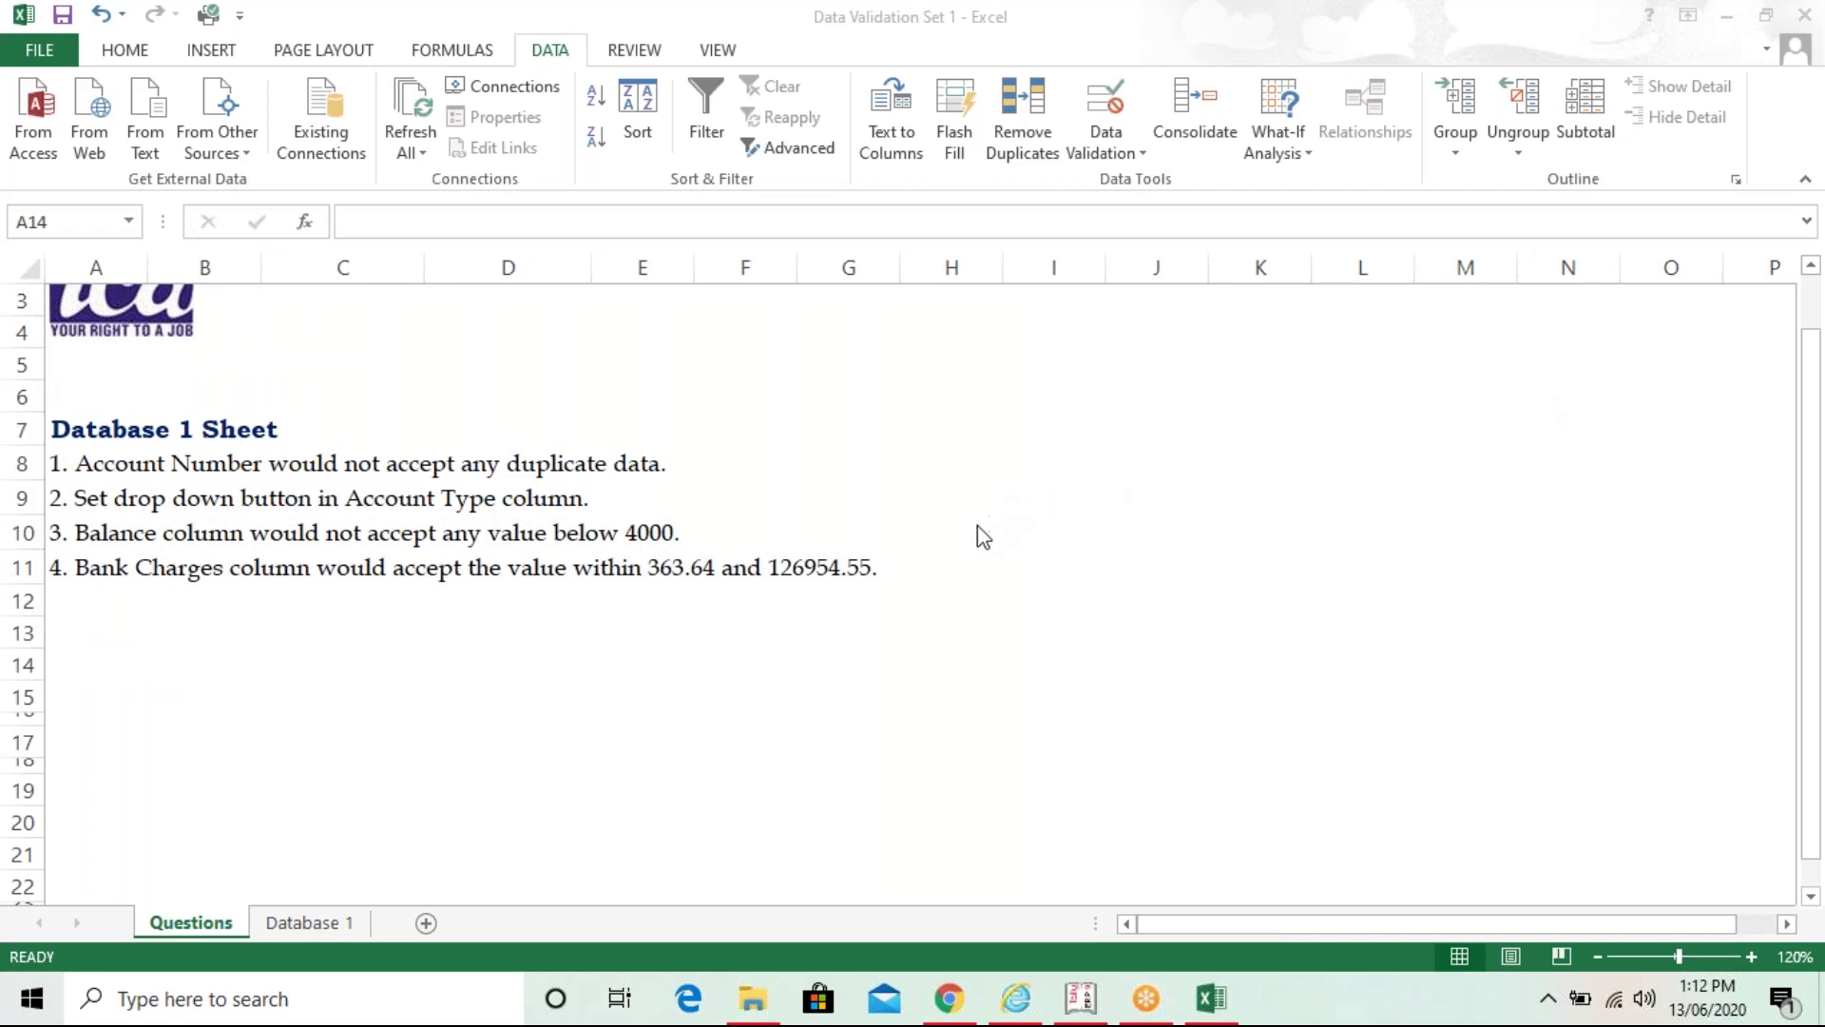
{"action": "key", "text": "alt+Tab"}
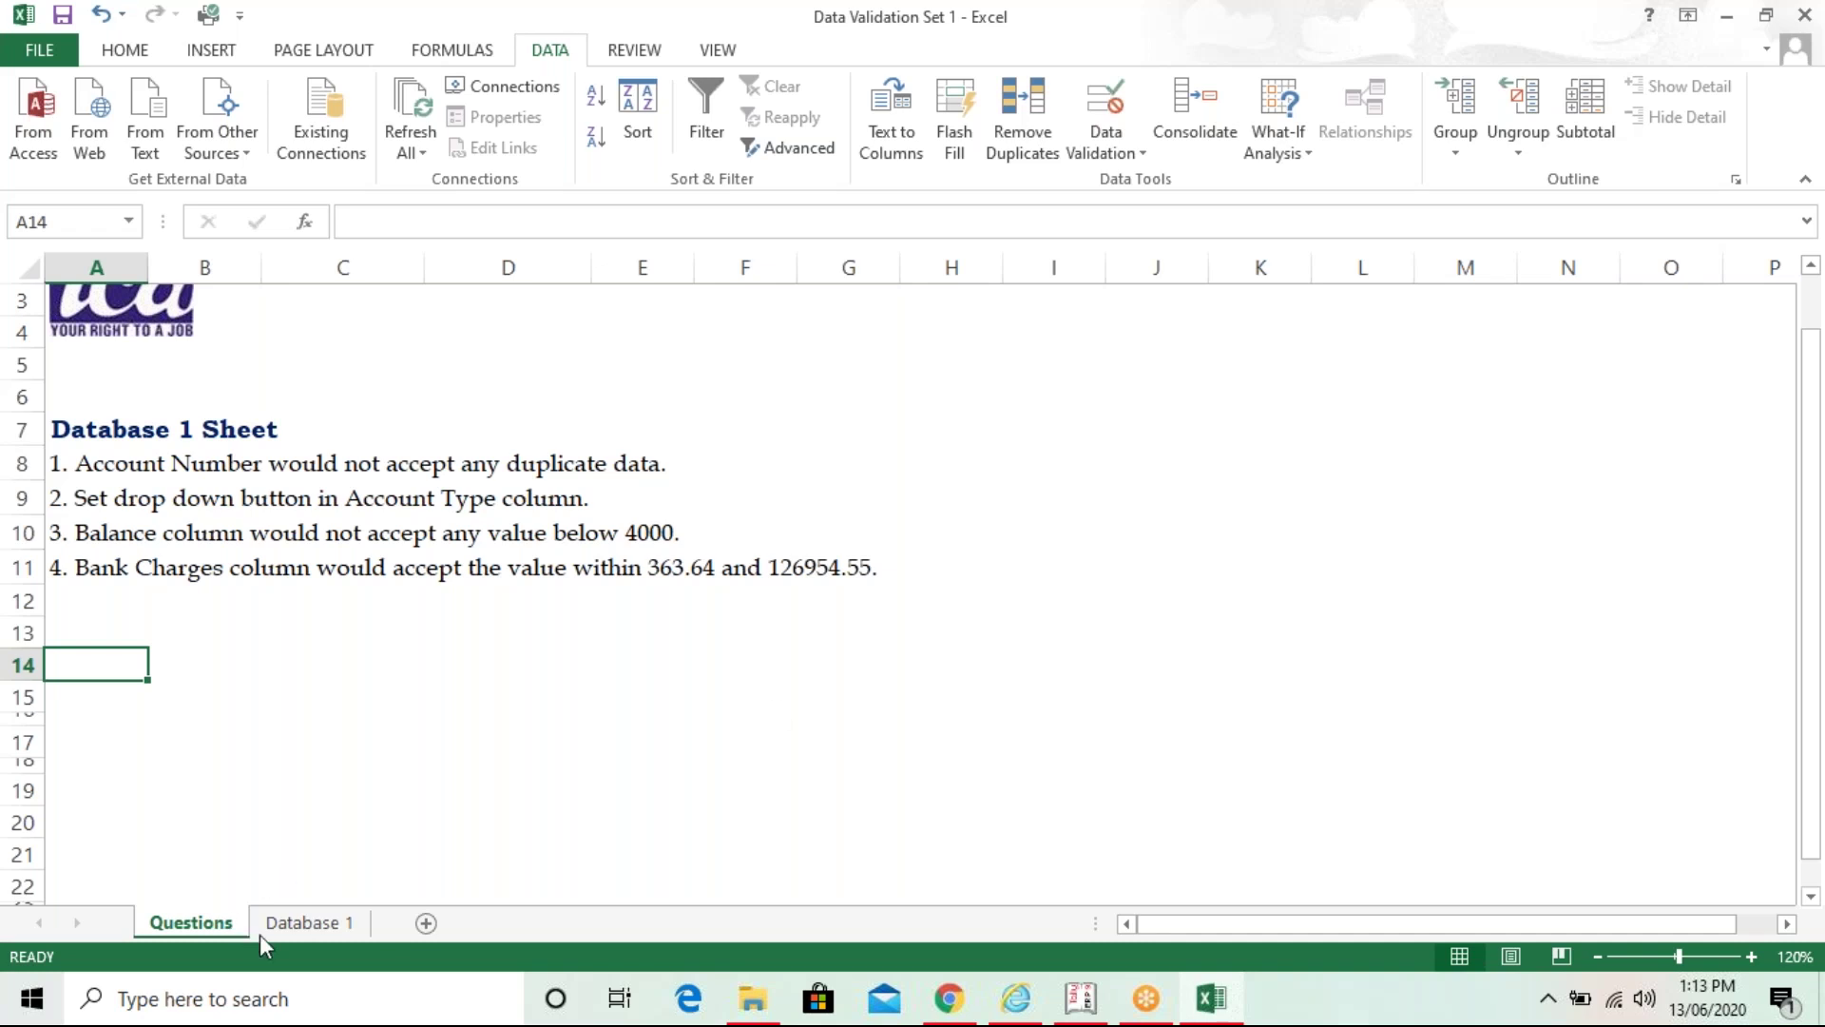
{"action": "left_click", "coordinate": [303, 923]}
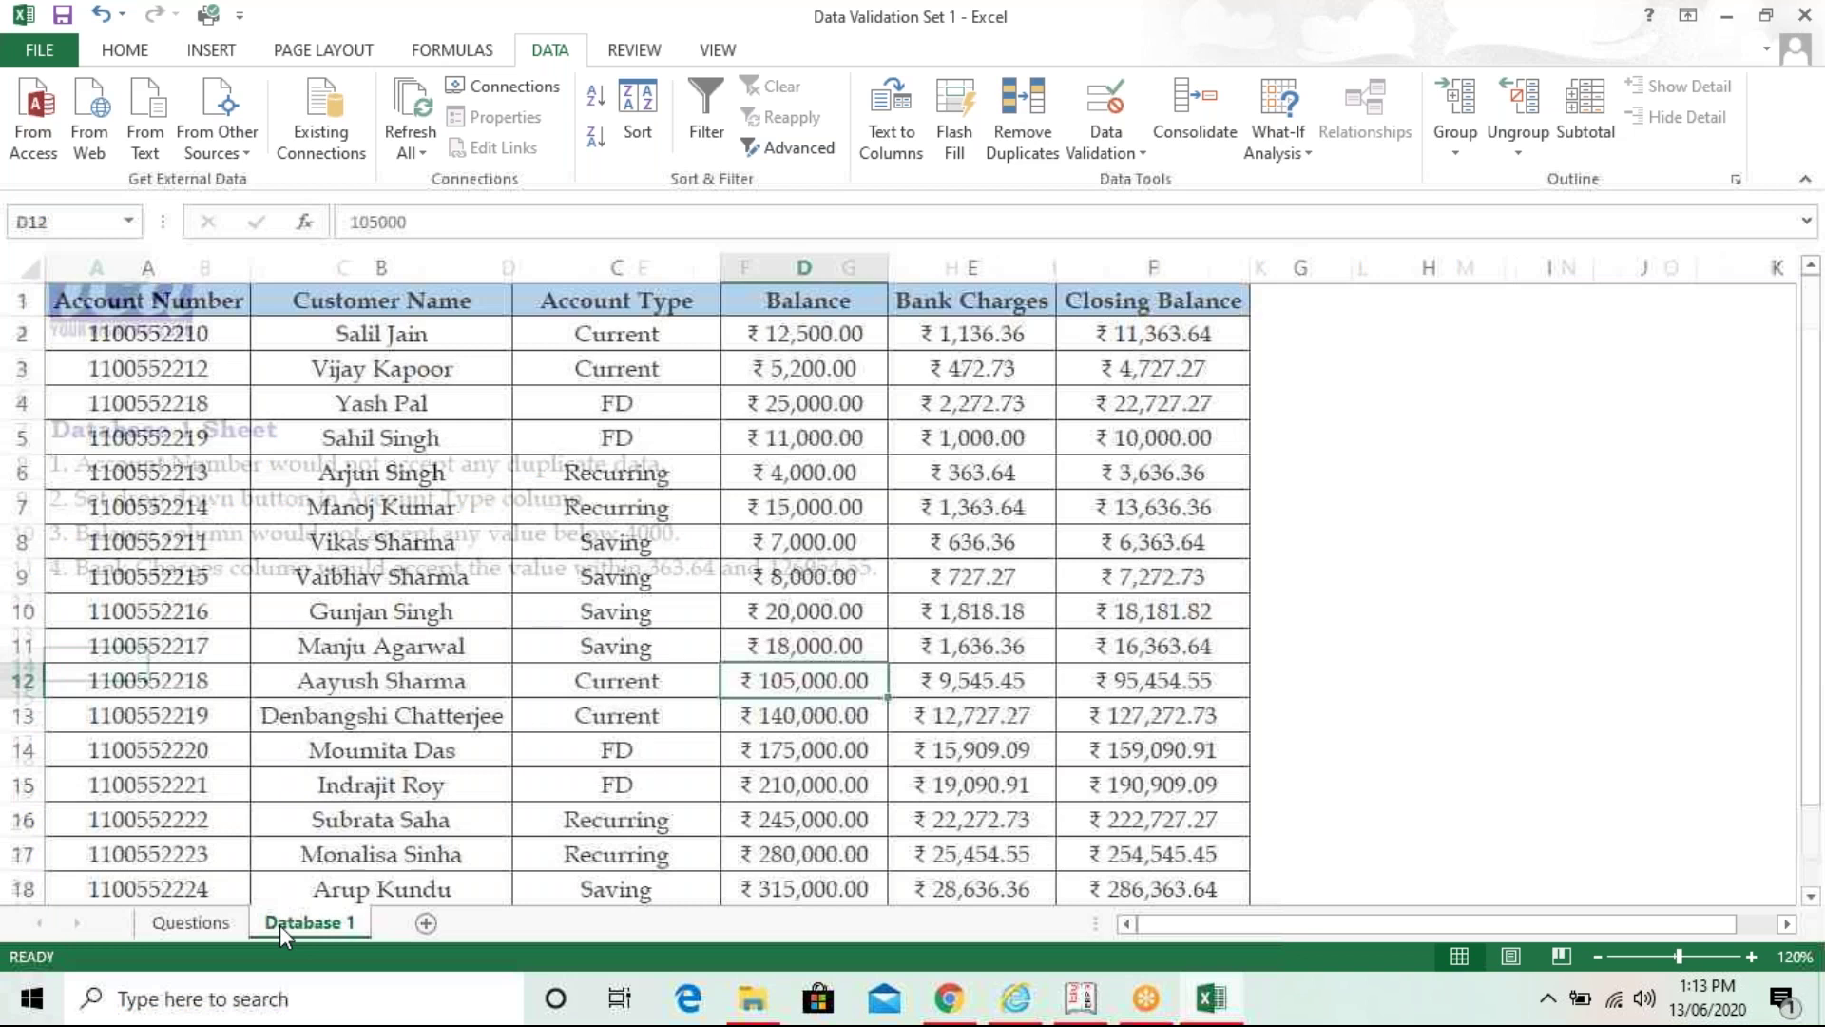
- Select the Balance values D2:D101 and scroll back to the top of the sheet
{"action": "left_click", "coordinate": [819, 333]}
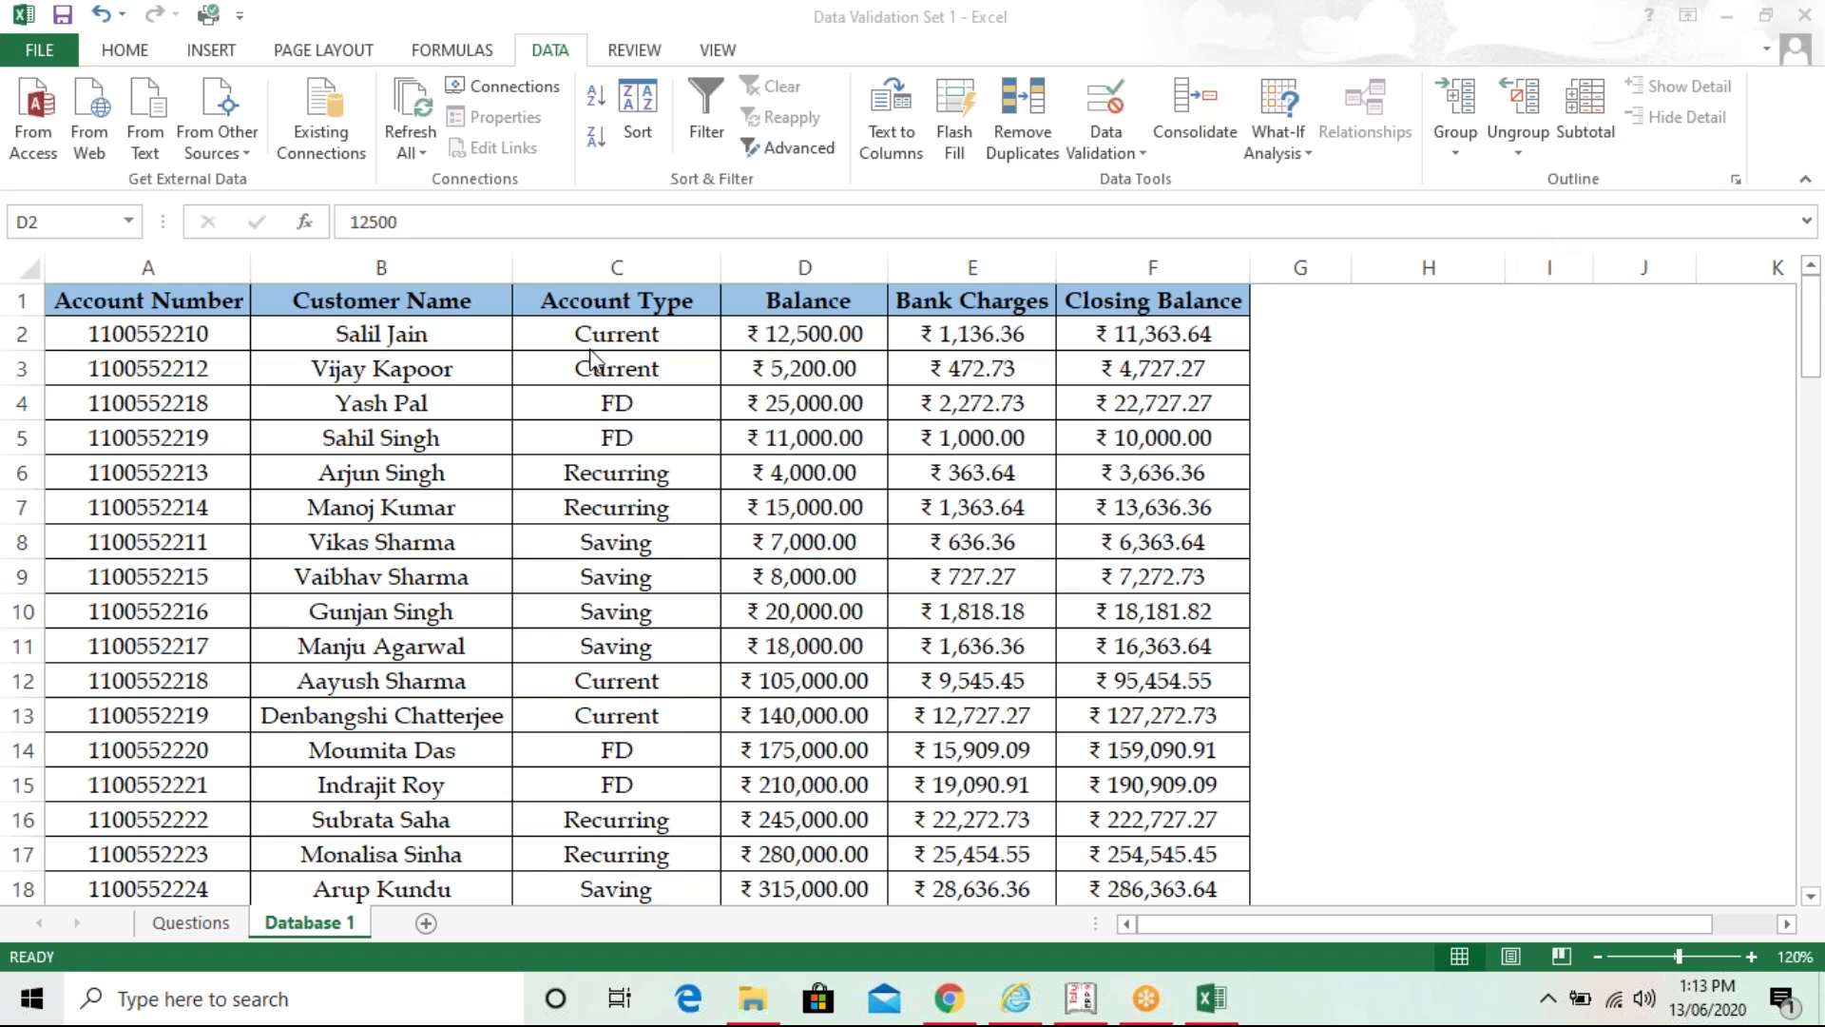
{"action": "left_click", "coordinate": [770, 344]}
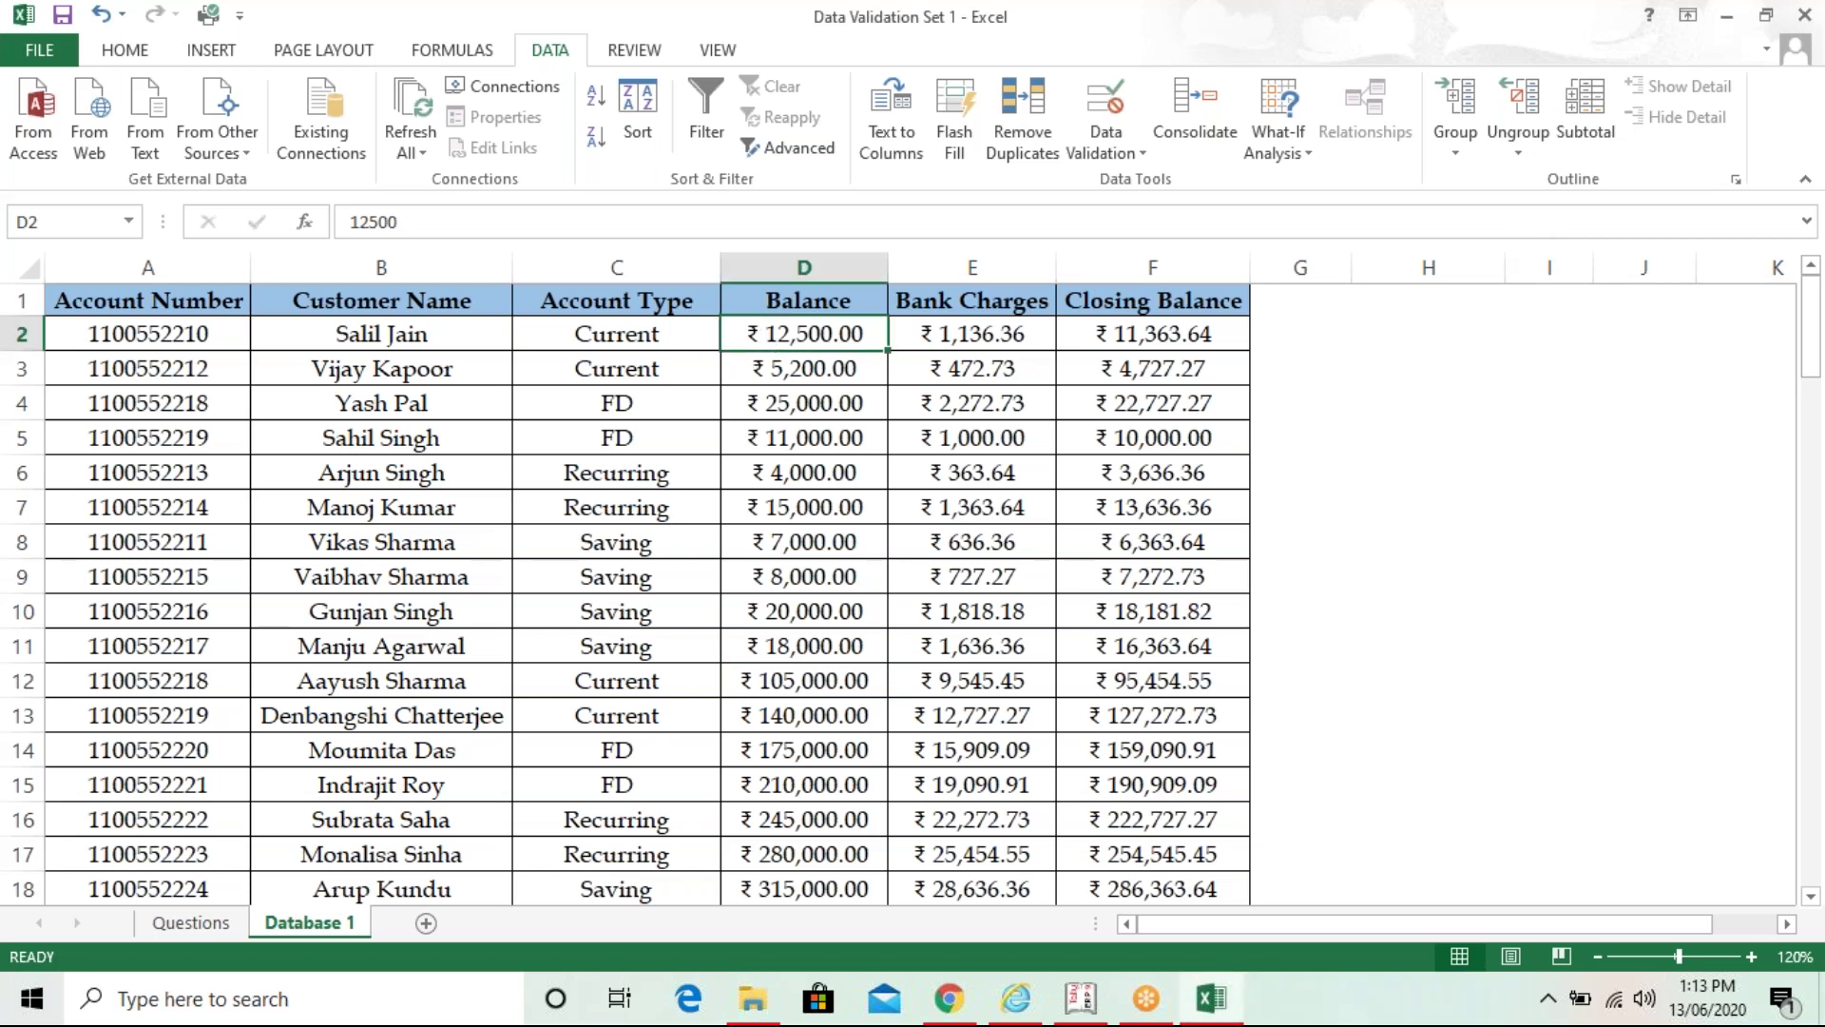
{"action": "left_click", "coordinate": [766, 295]}
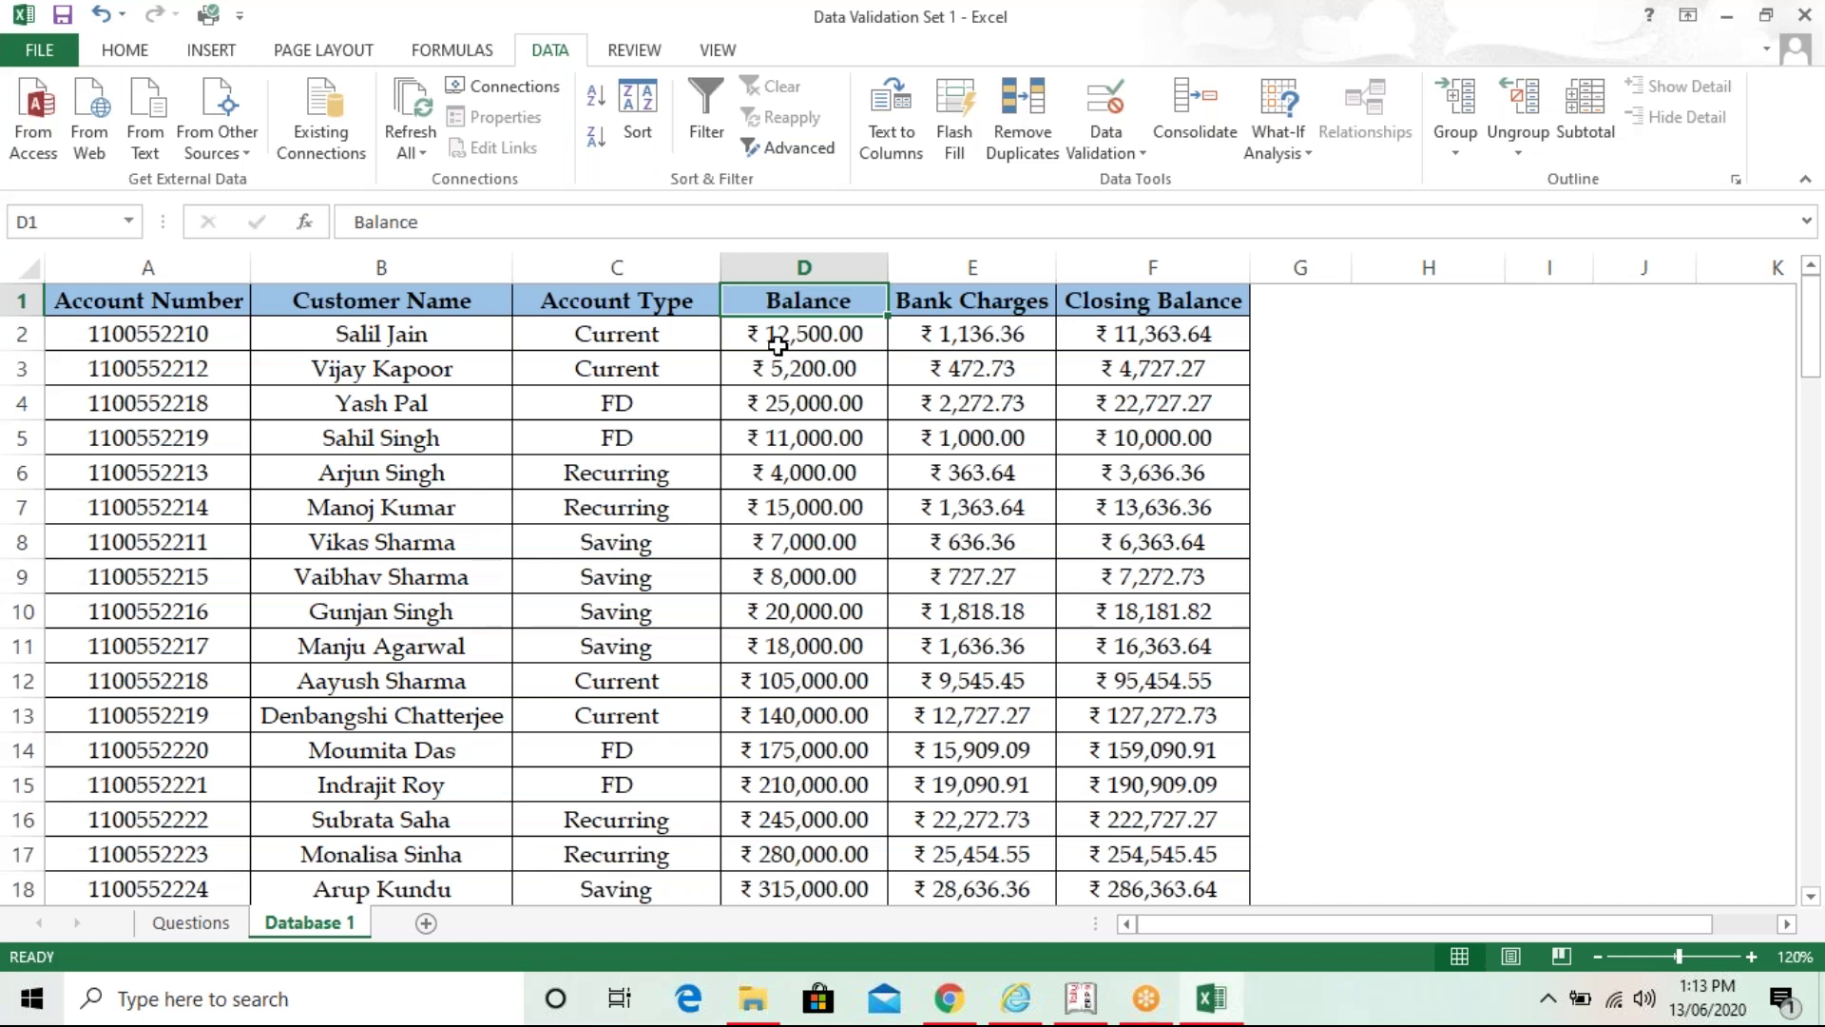
{"action": "left_click", "coordinate": [777, 344]}
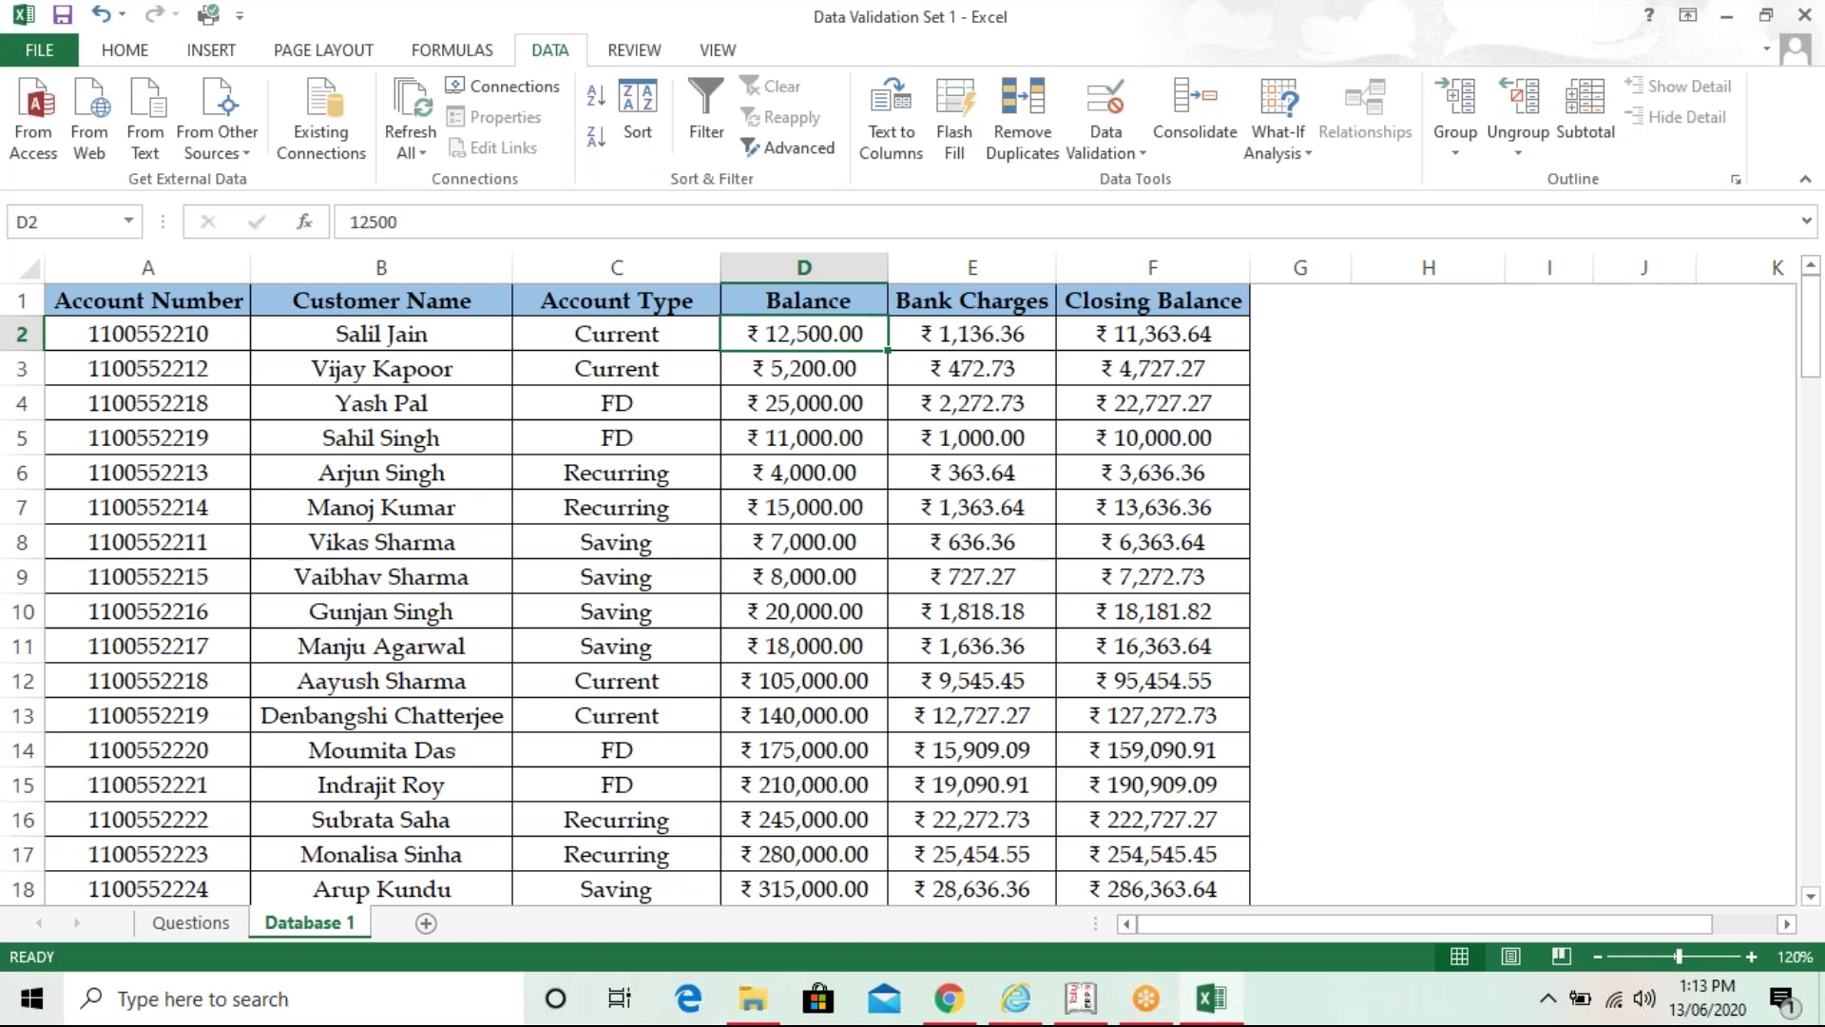
{"action": "left_click_drag", "start_coordinate": [777, 344], "coordinate": [889, 901]}
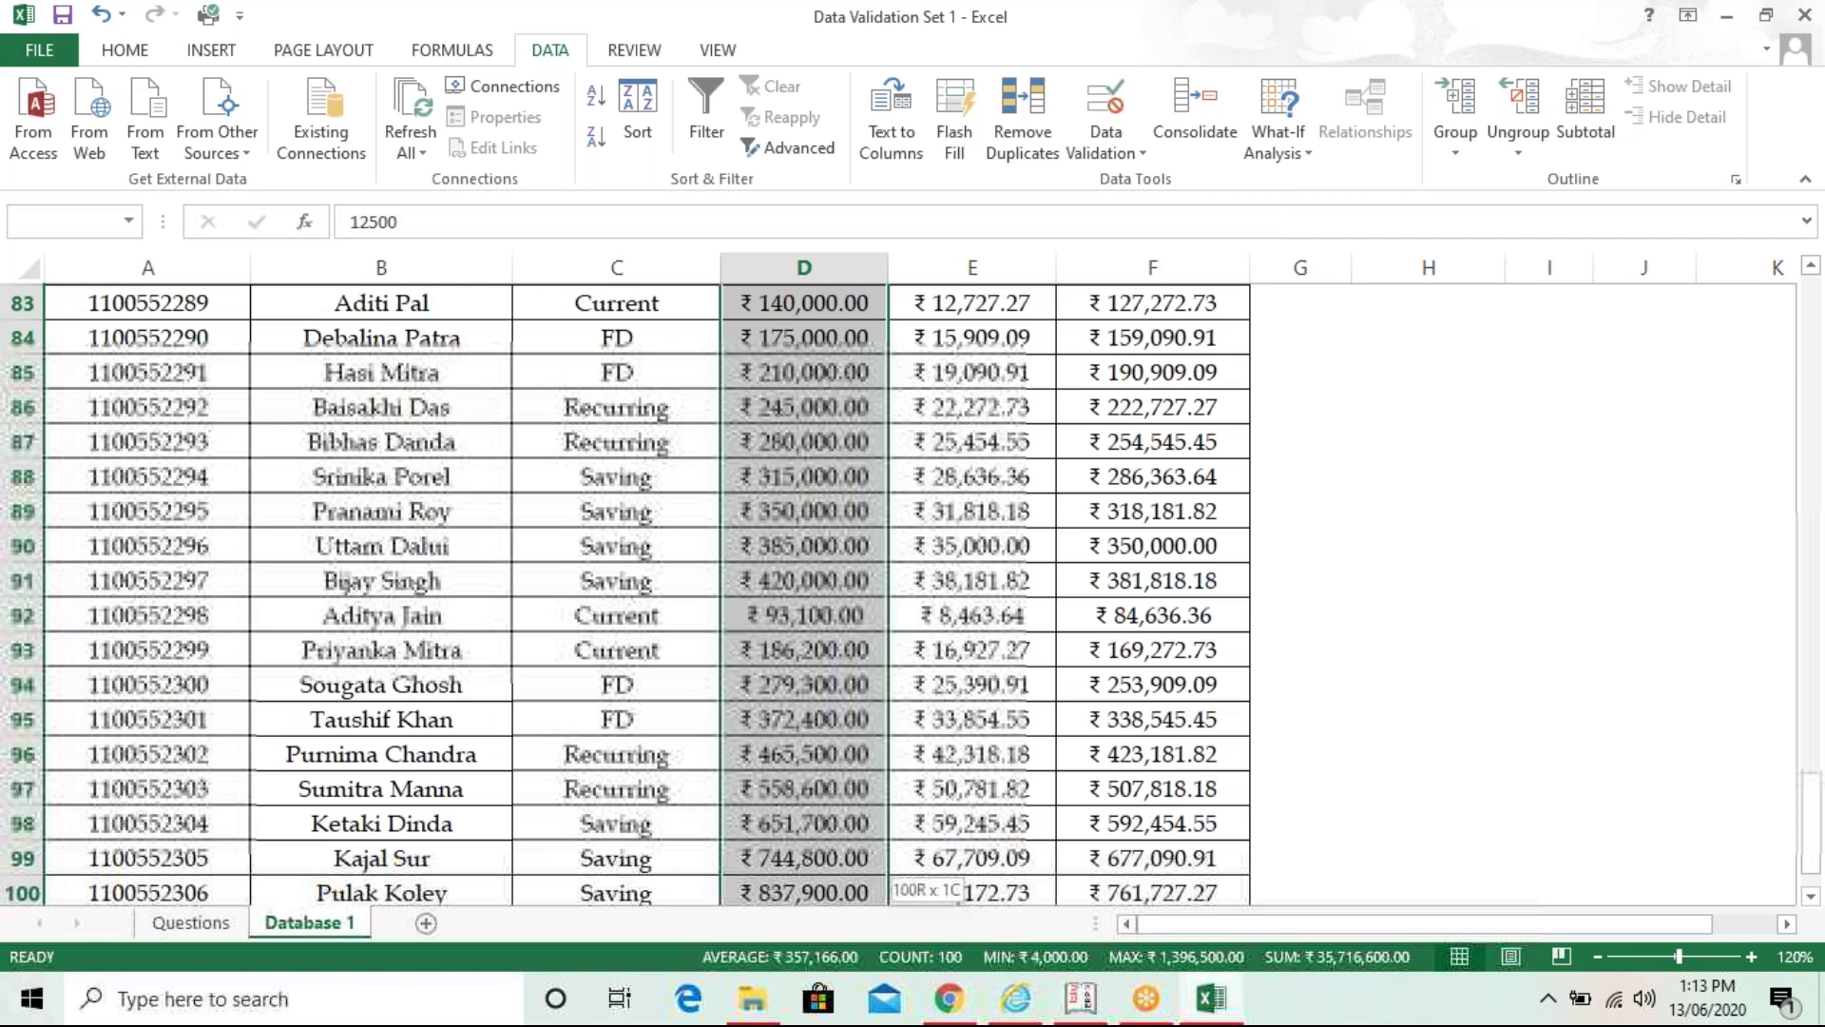
{"action": "left_click_drag", "start_coordinate": [889, 902], "coordinate": [889, 901]}
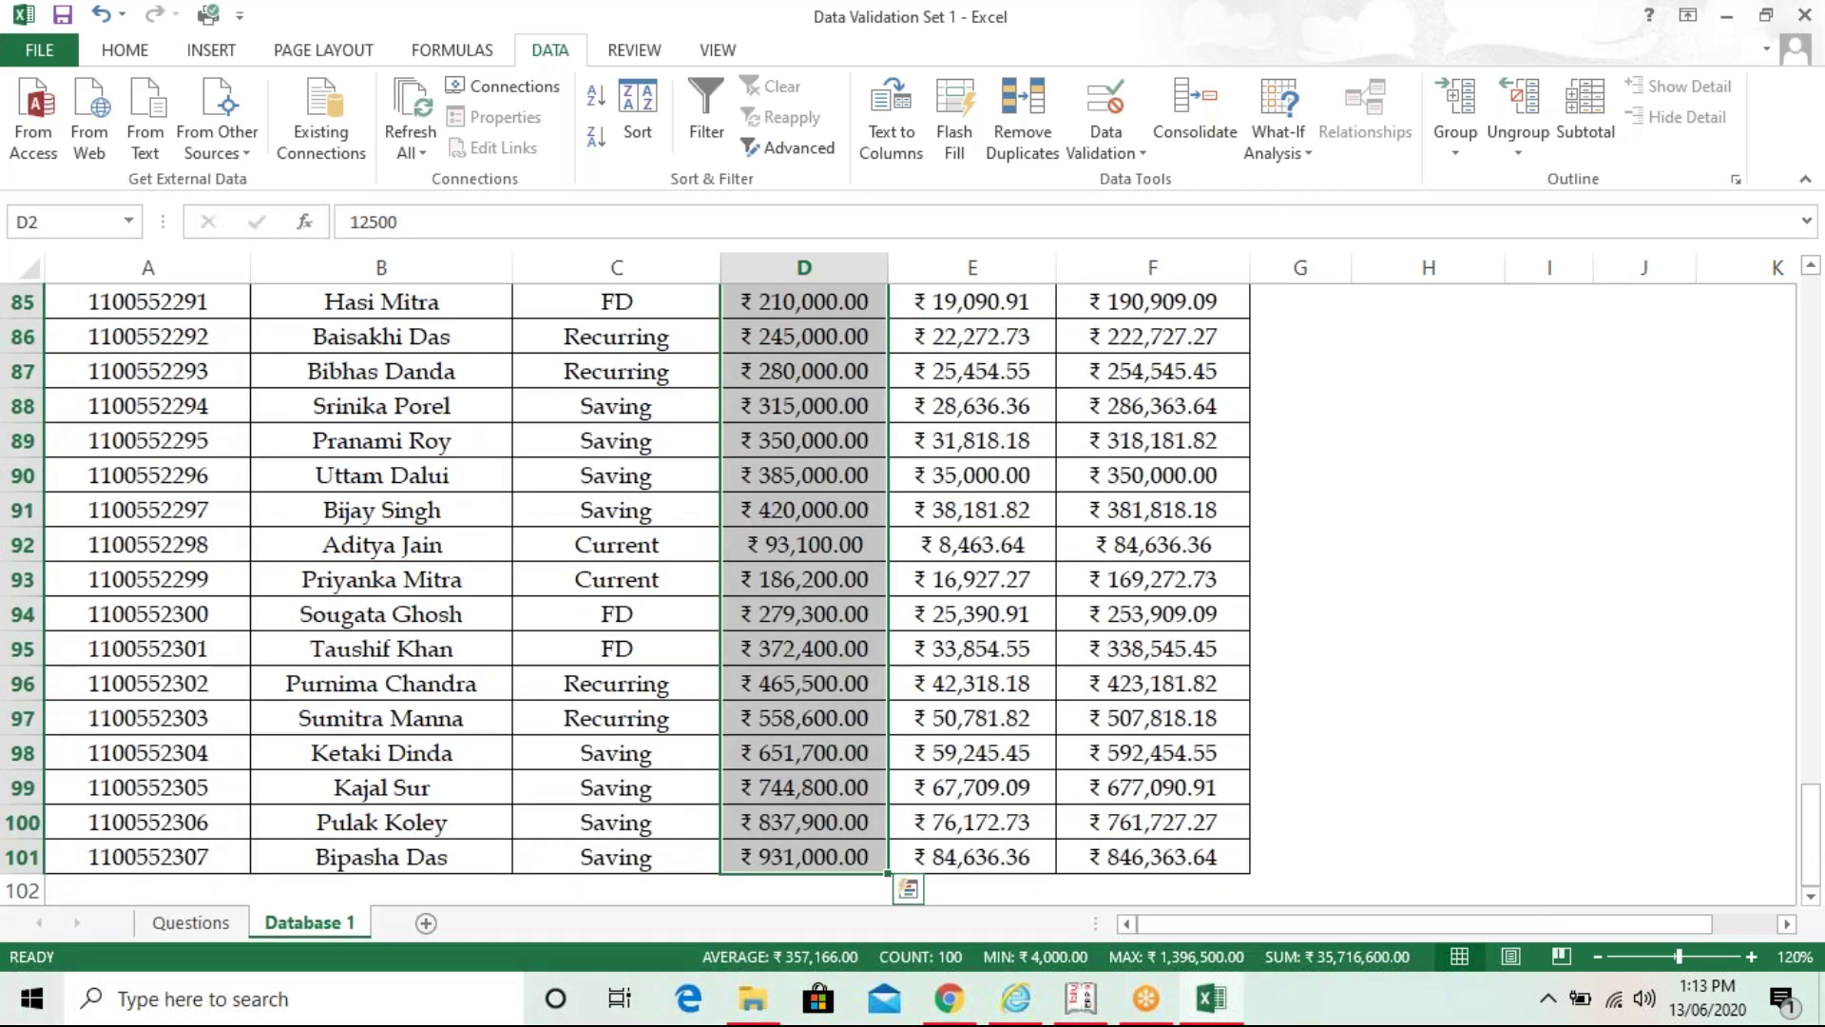
{"action": "left_click_drag", "start_coordinate": [1813, 827], "coordinate": [1813, 827]}
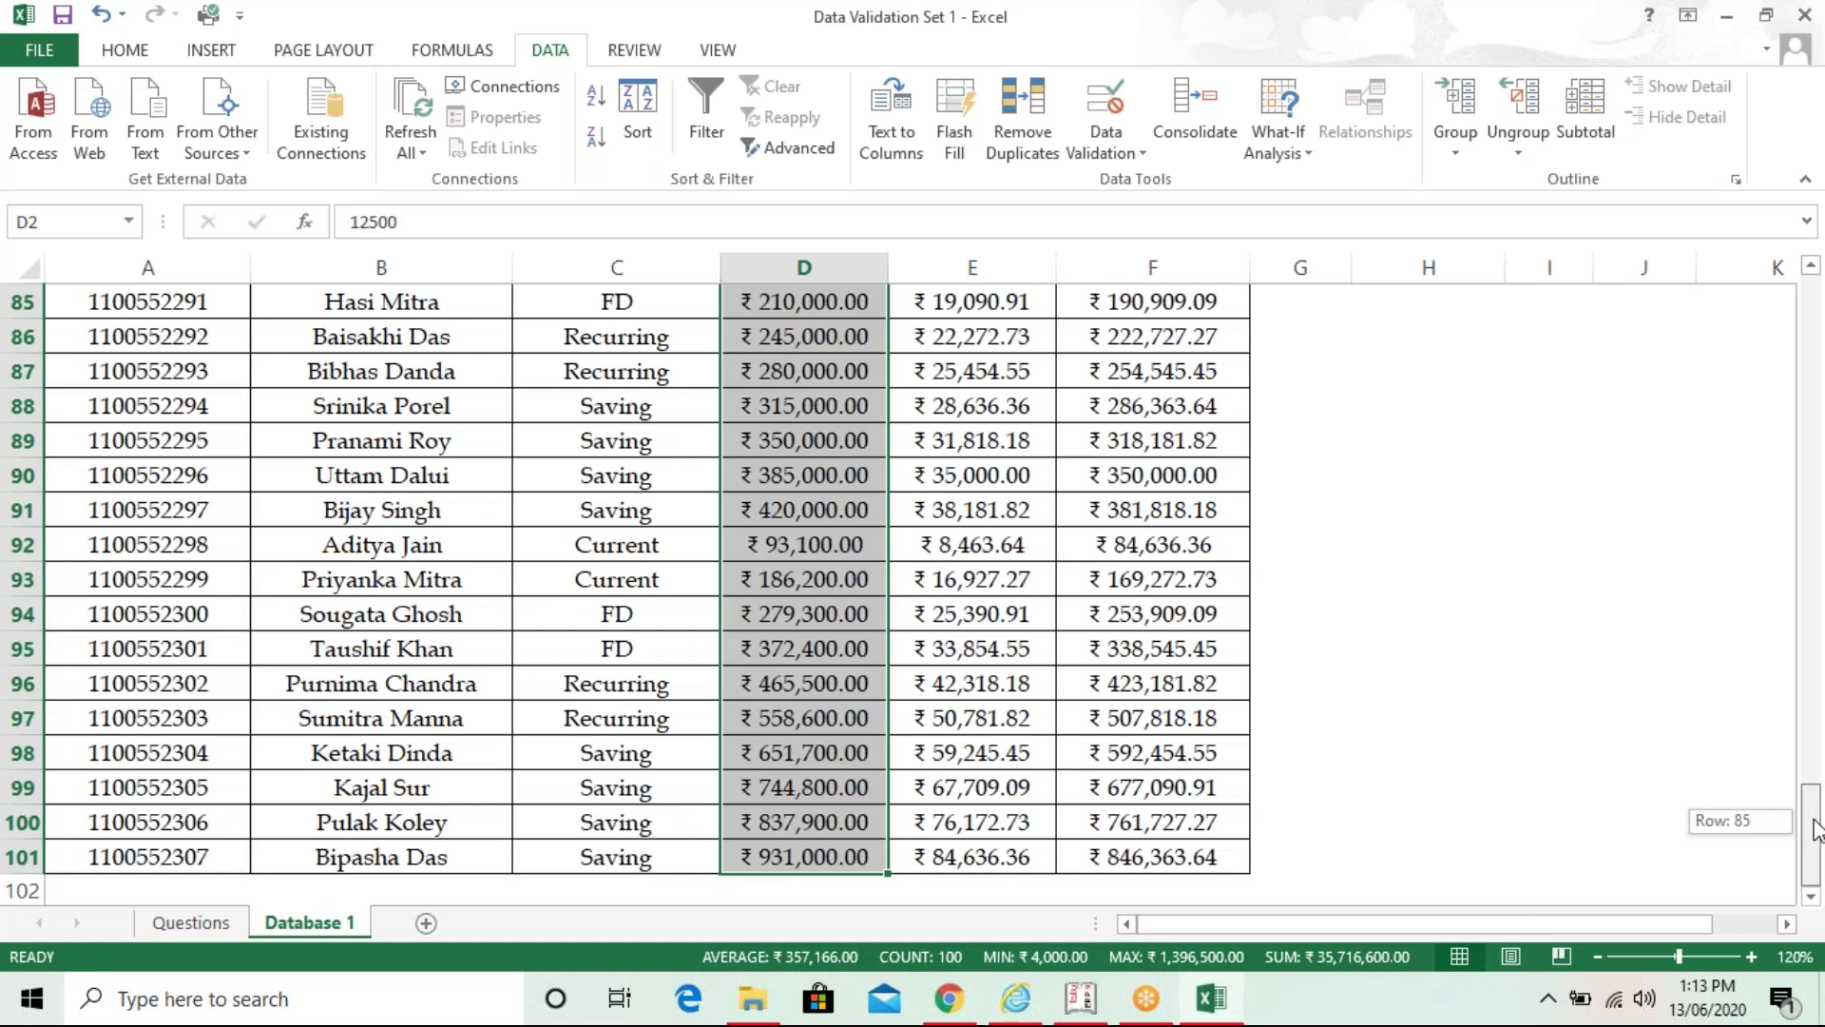
{"action": "left_click_drag", "start_coordinate": [1817, 828], "coordinate": [1813, 323]}
- Set the Balance cells' validation to Whole number, greater than or equal to, minimum 4000
{"action": "left_click", "coordinate": [1105, 105]}
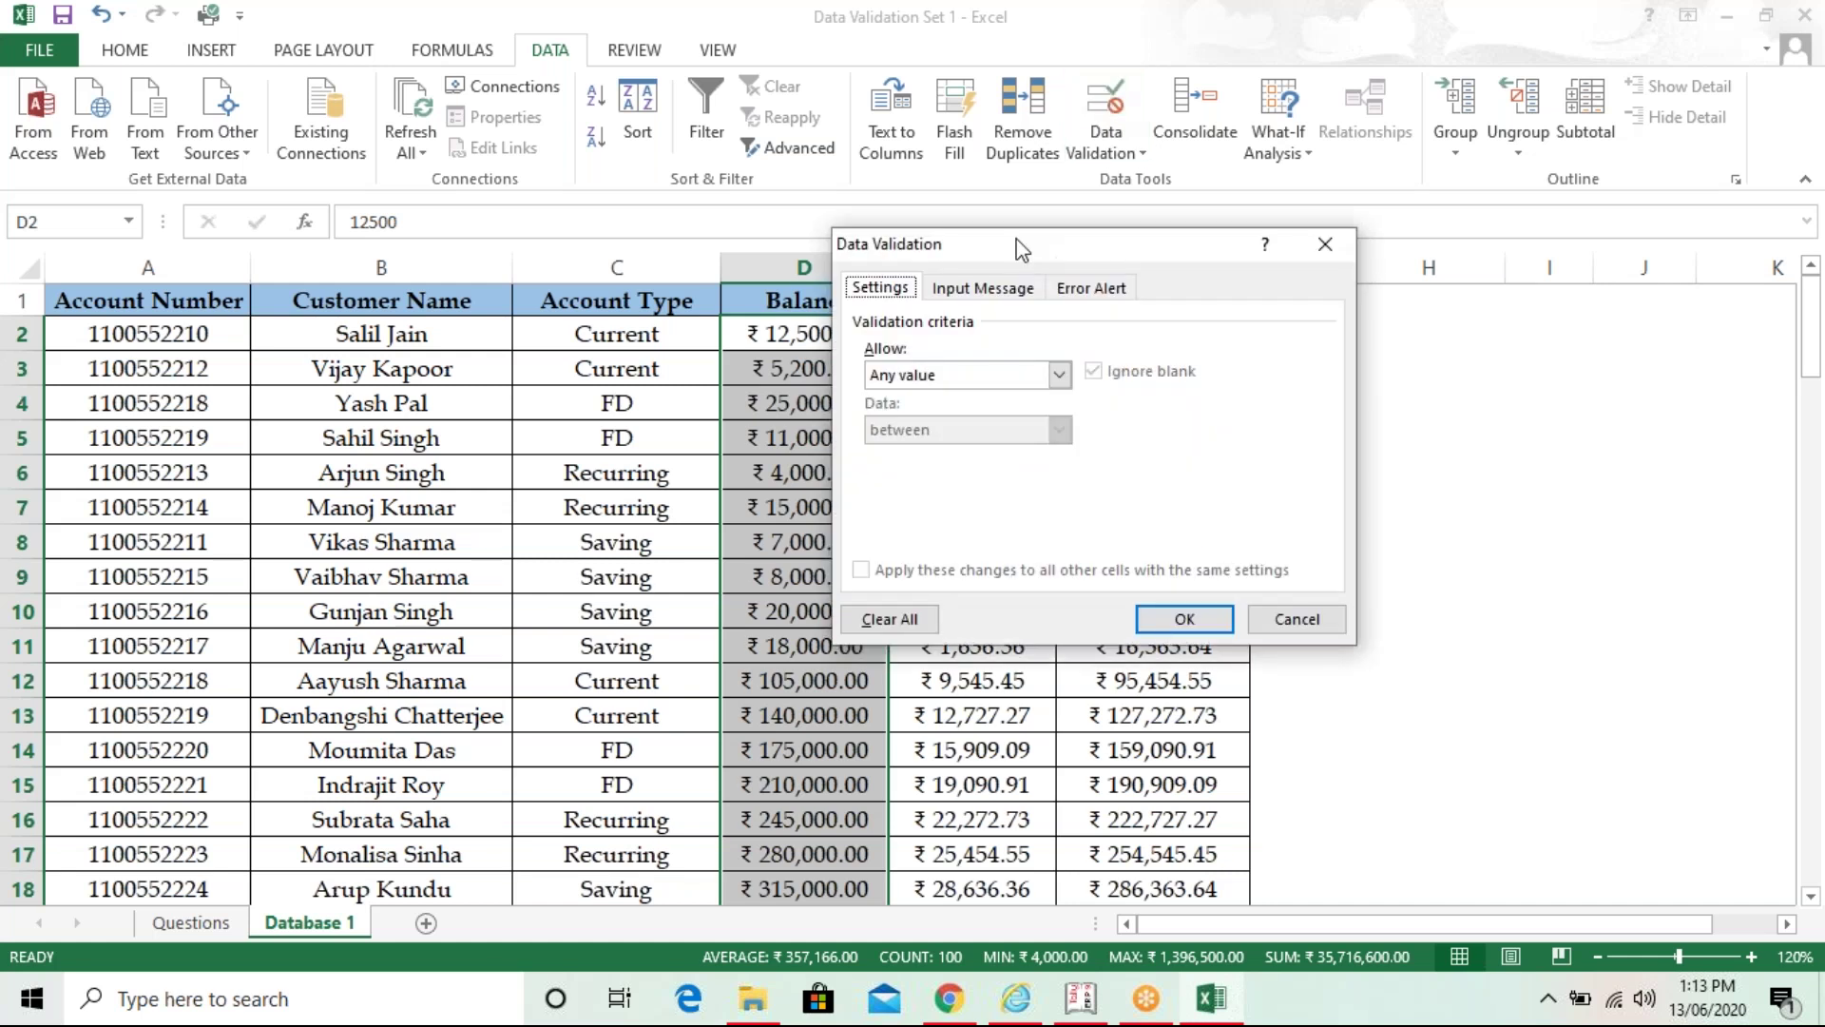
{"action": "left_click_drag", "start_coordinate": [1016, 240], "coordinate": [1021, 228]}
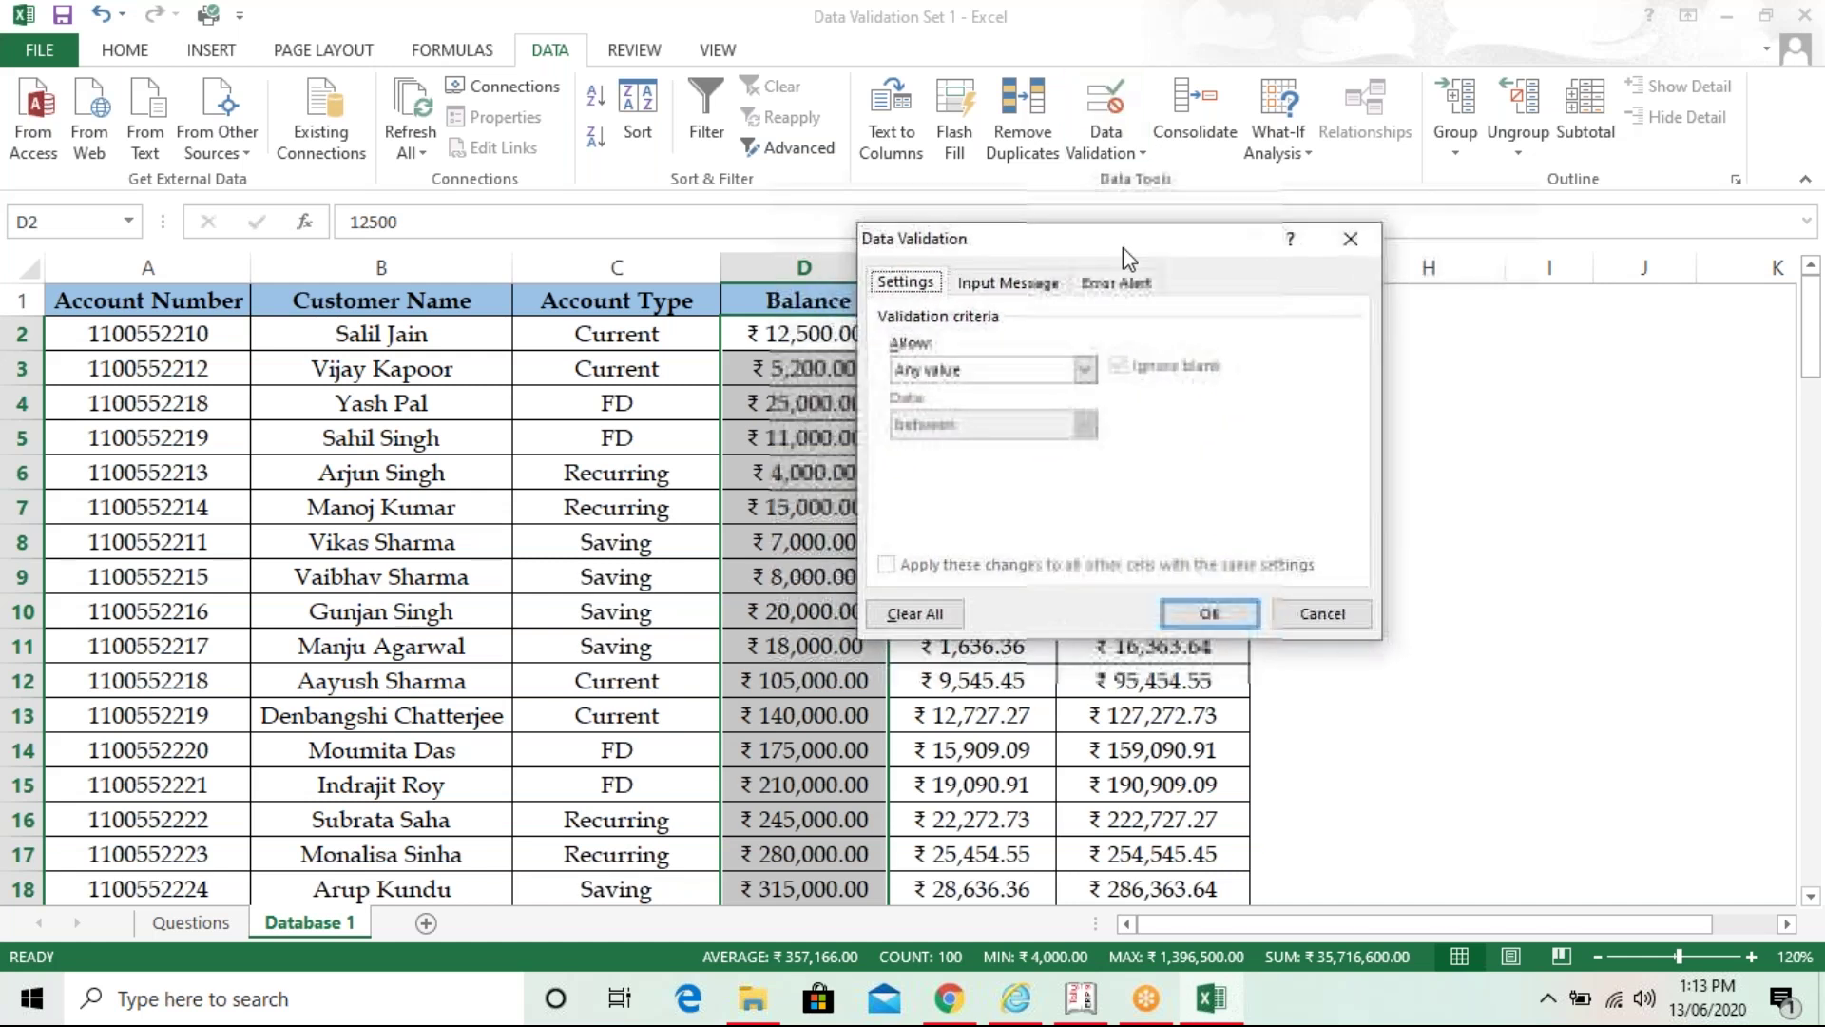
{"action": "left_click_drag", "start_coordinate": [1128, 258], "coordinate": [1299, 315]}
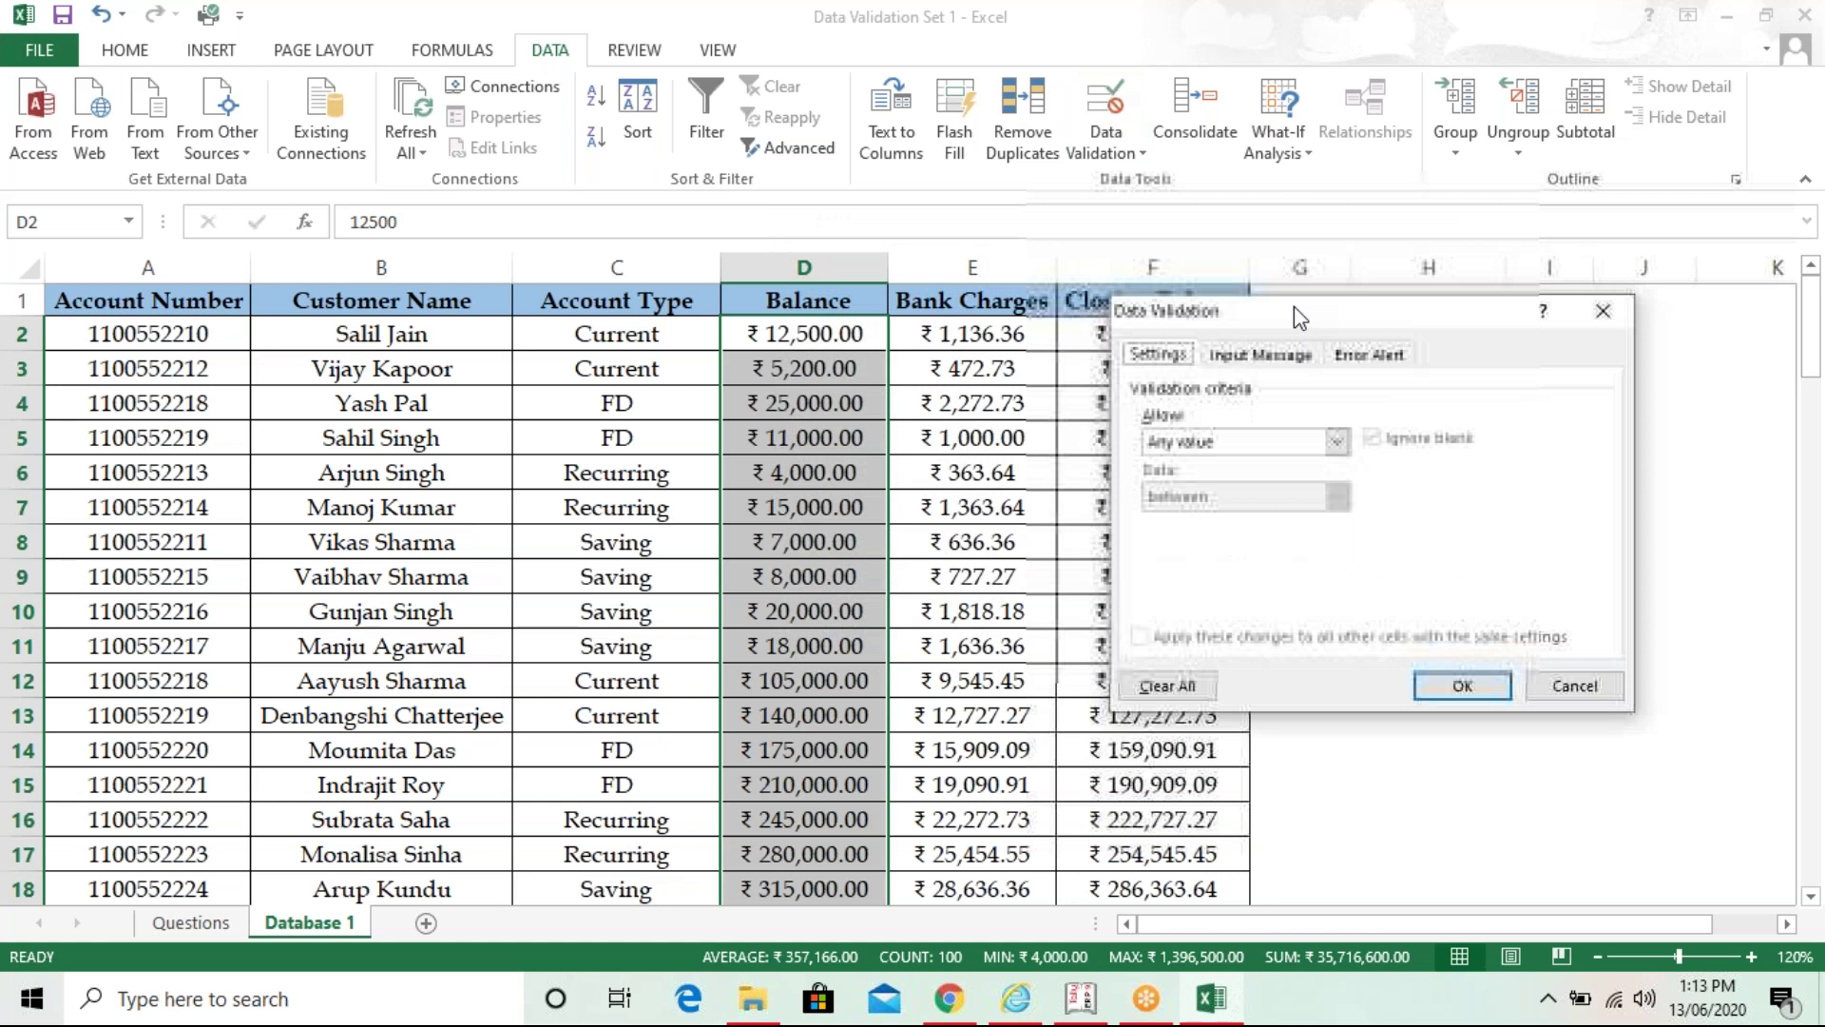
{"action": "left_click", "coordinate": [1337, 441]}
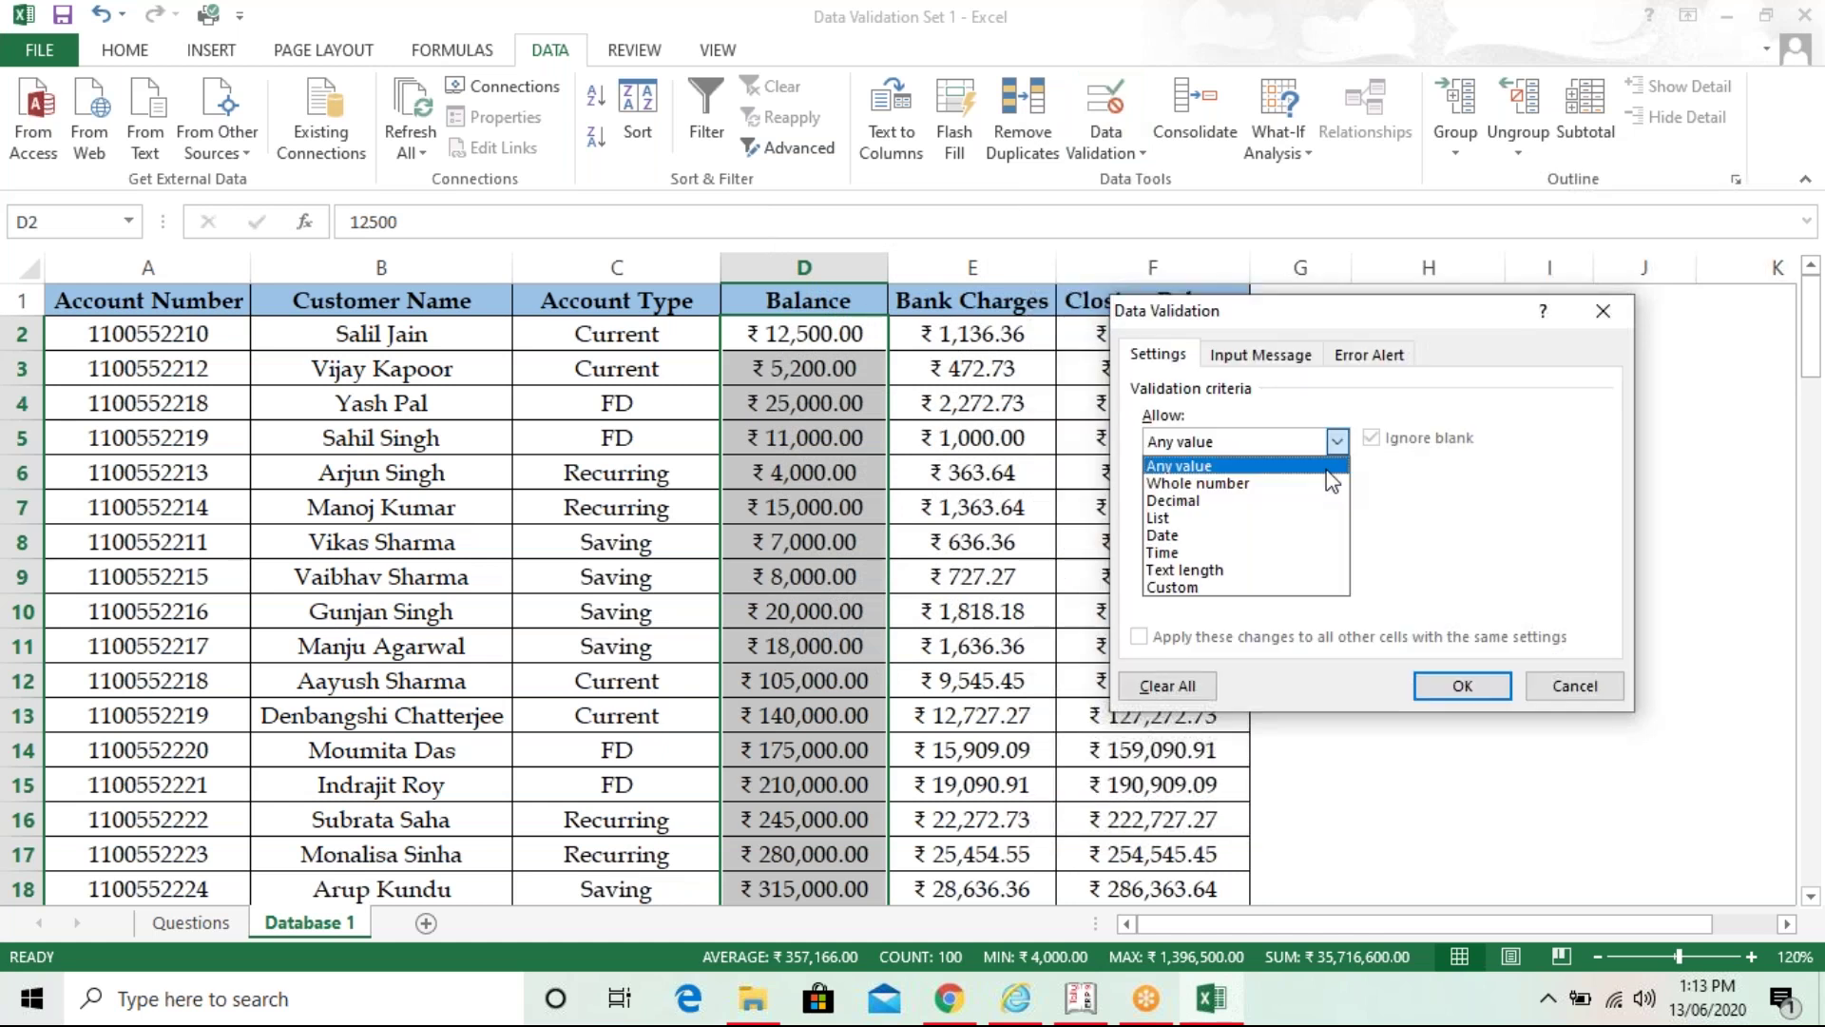
{"action": "left_click", "coordinate": [1325, 477]}
{"action": "left_click", "coordinate": [1338, 497]}
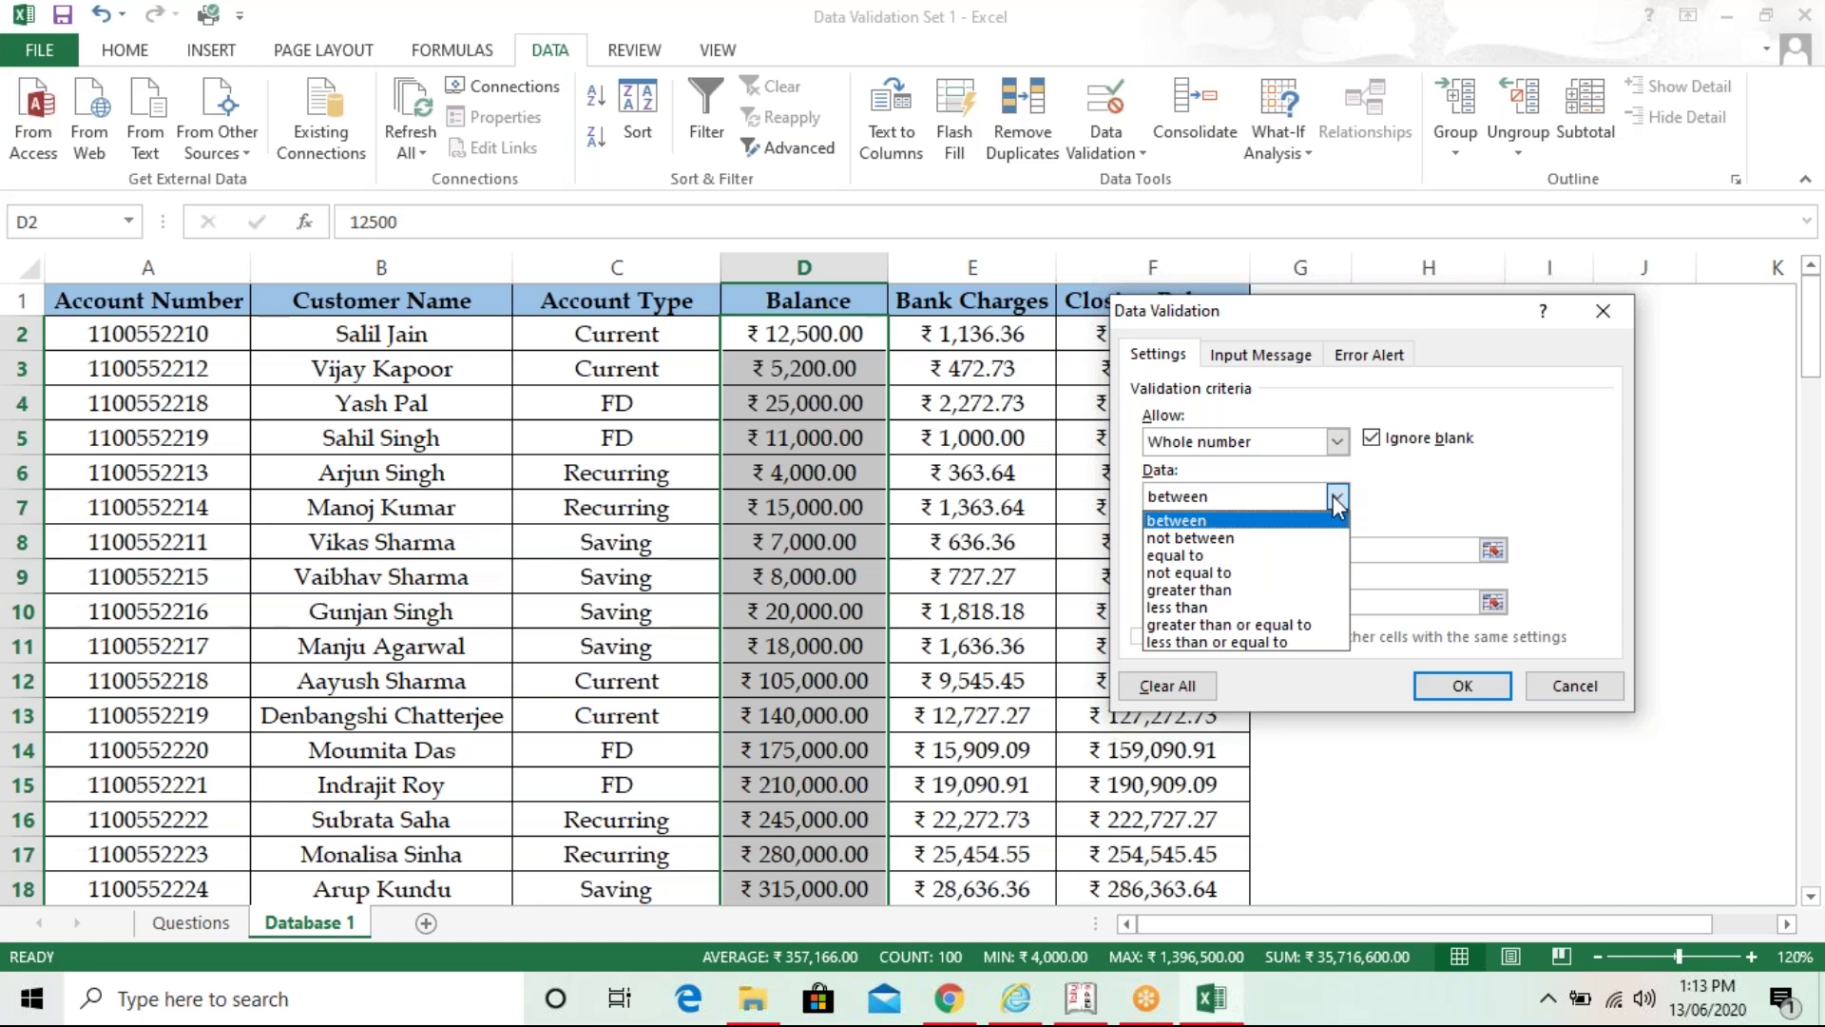
{"action": "left_click", "coordinate": [1323, 626]}
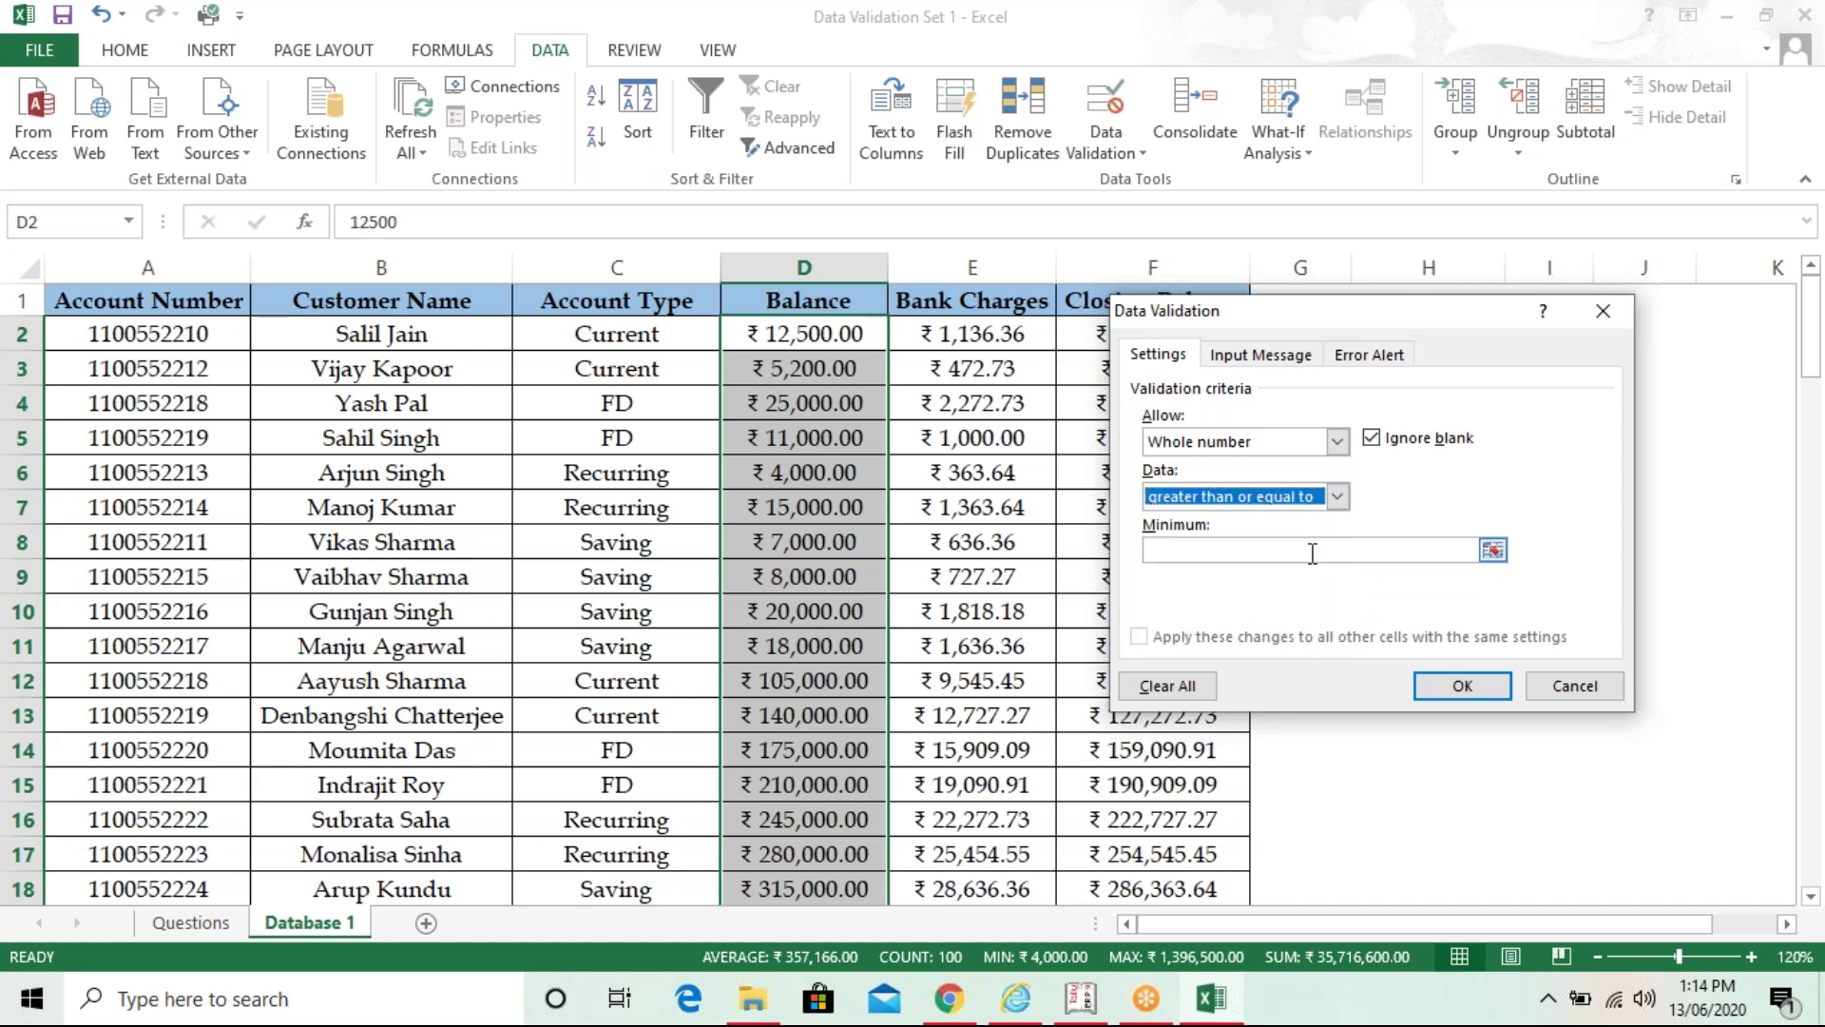
{"action": "left_click", "coordinate": [1312, 553]}
{"action": "type", "text": "4000"}
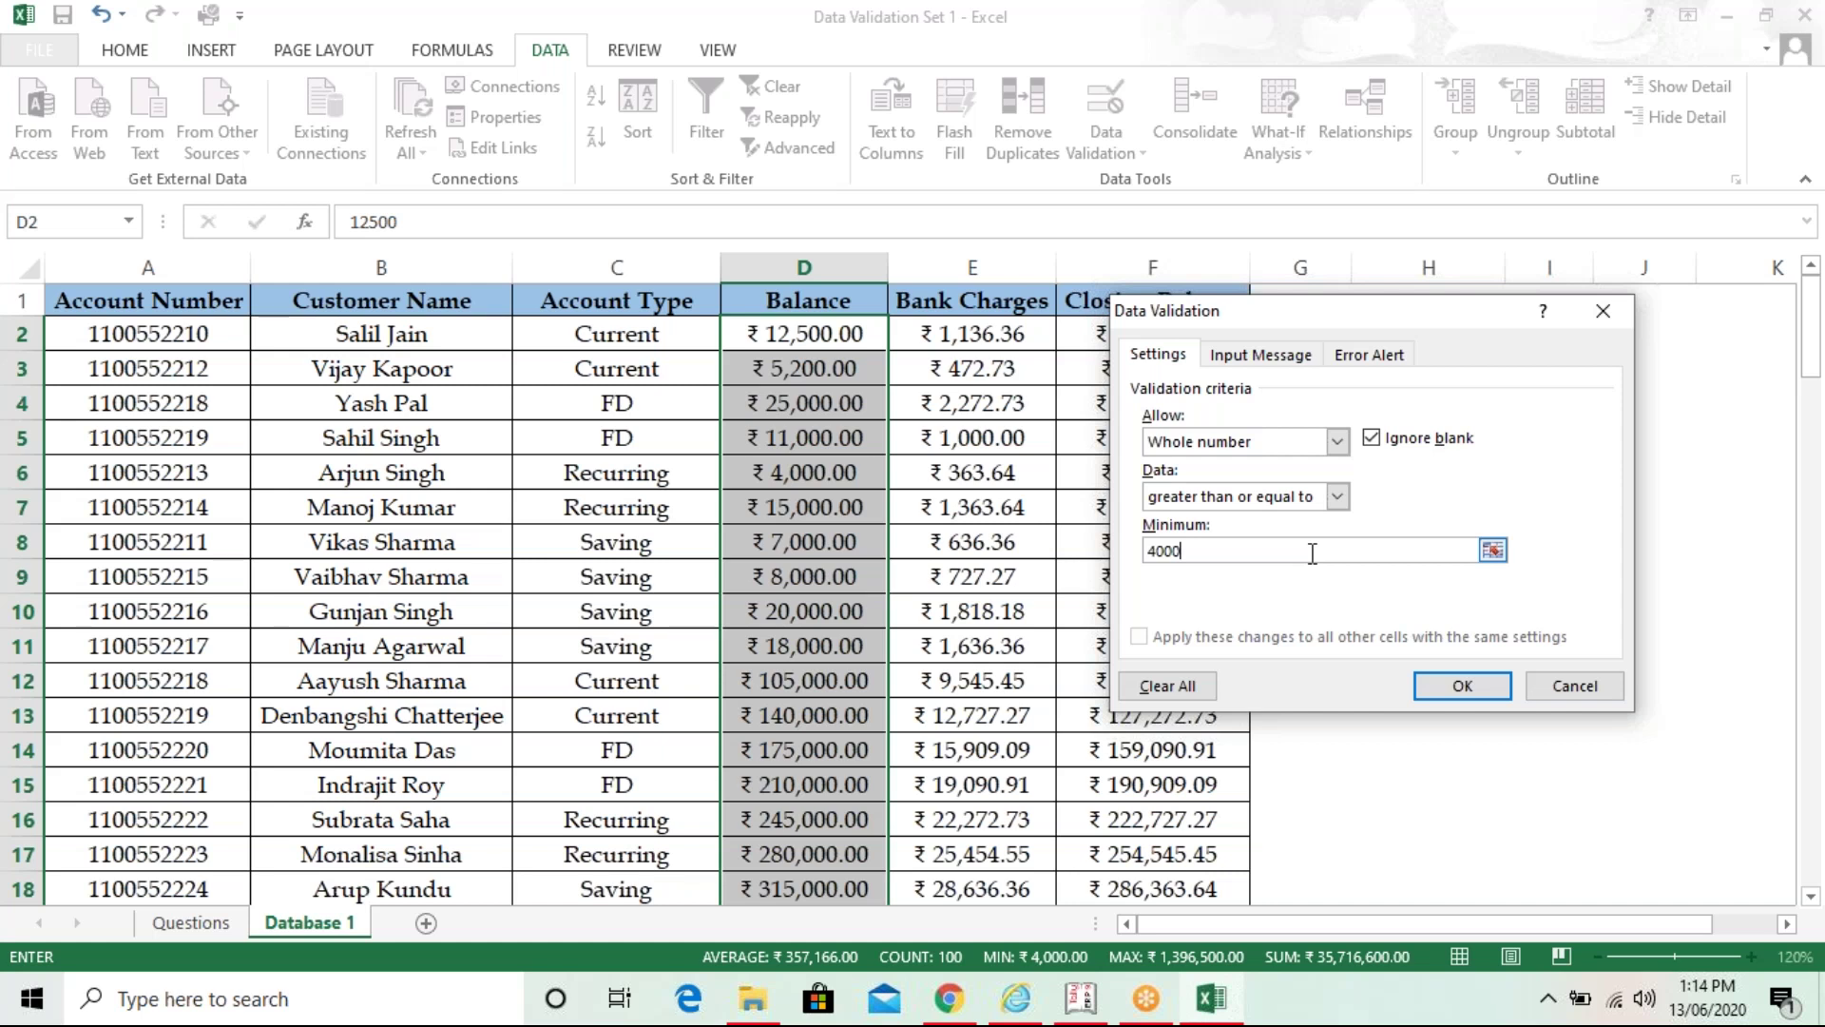
{"action": "left_click", "coordinate": [1440, 686]}
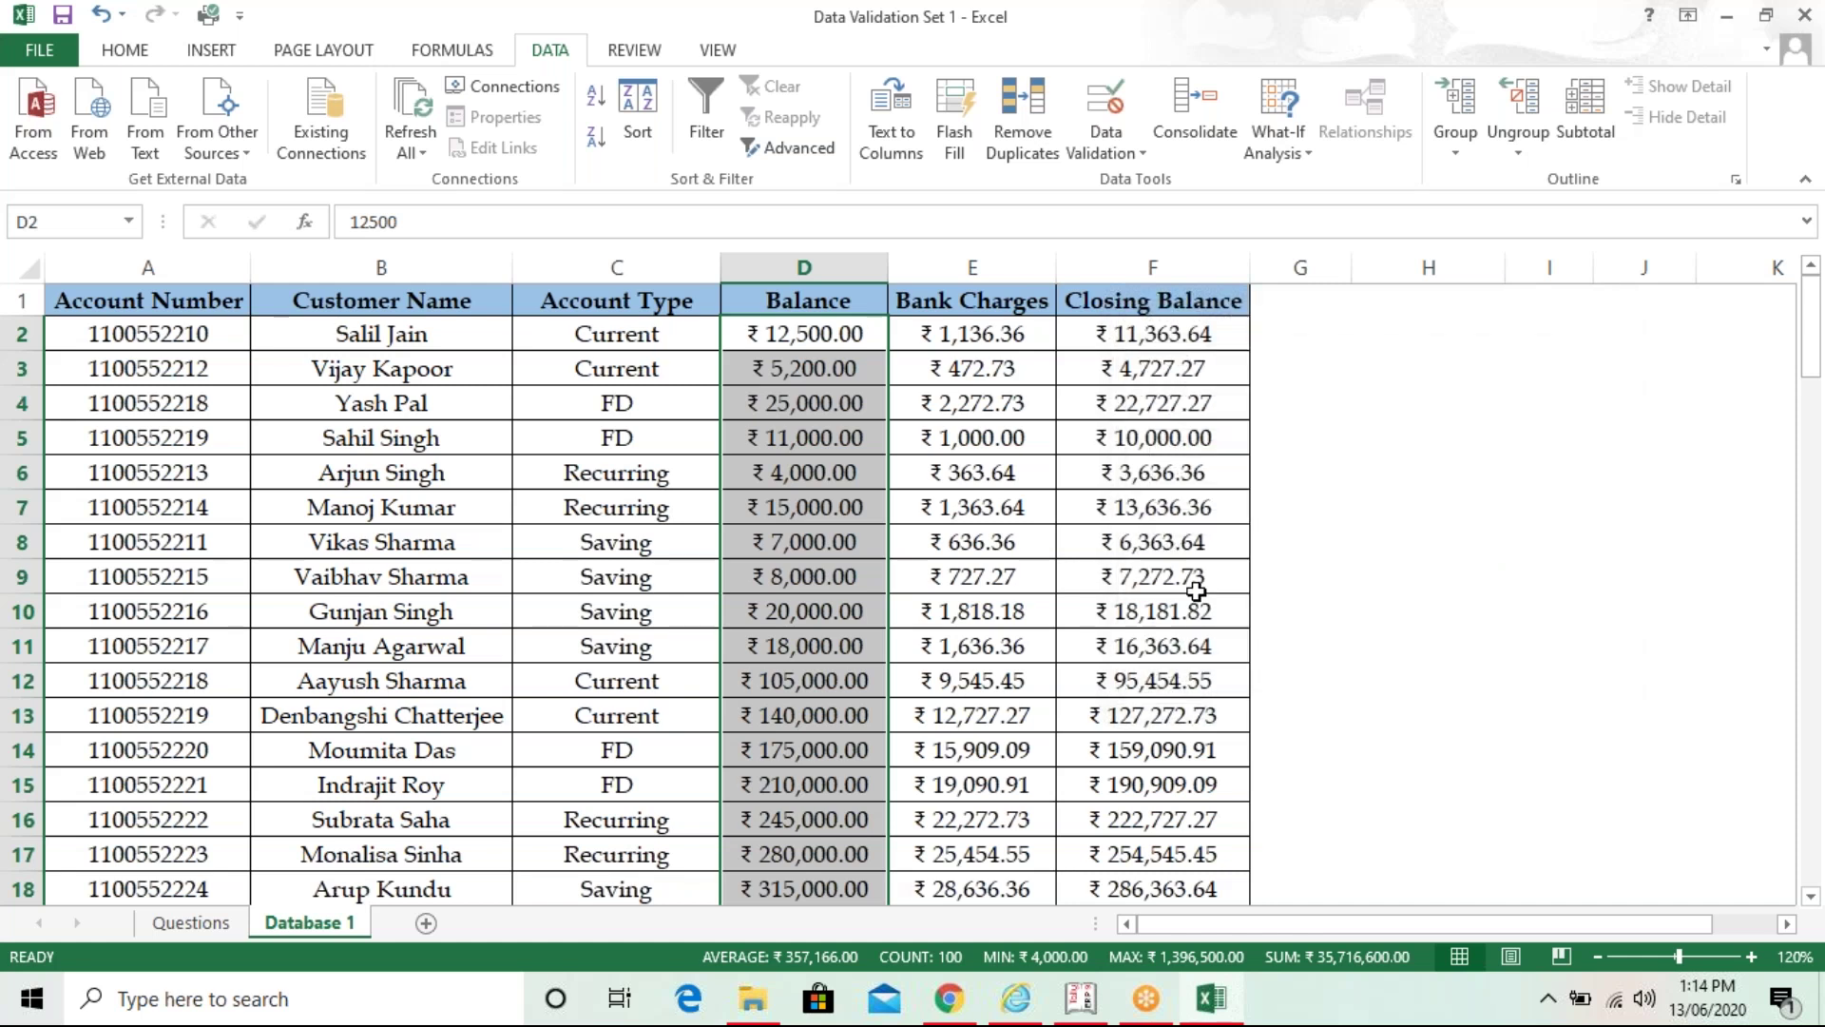
{"action": "left_click", "coordinate": [794, 545]}
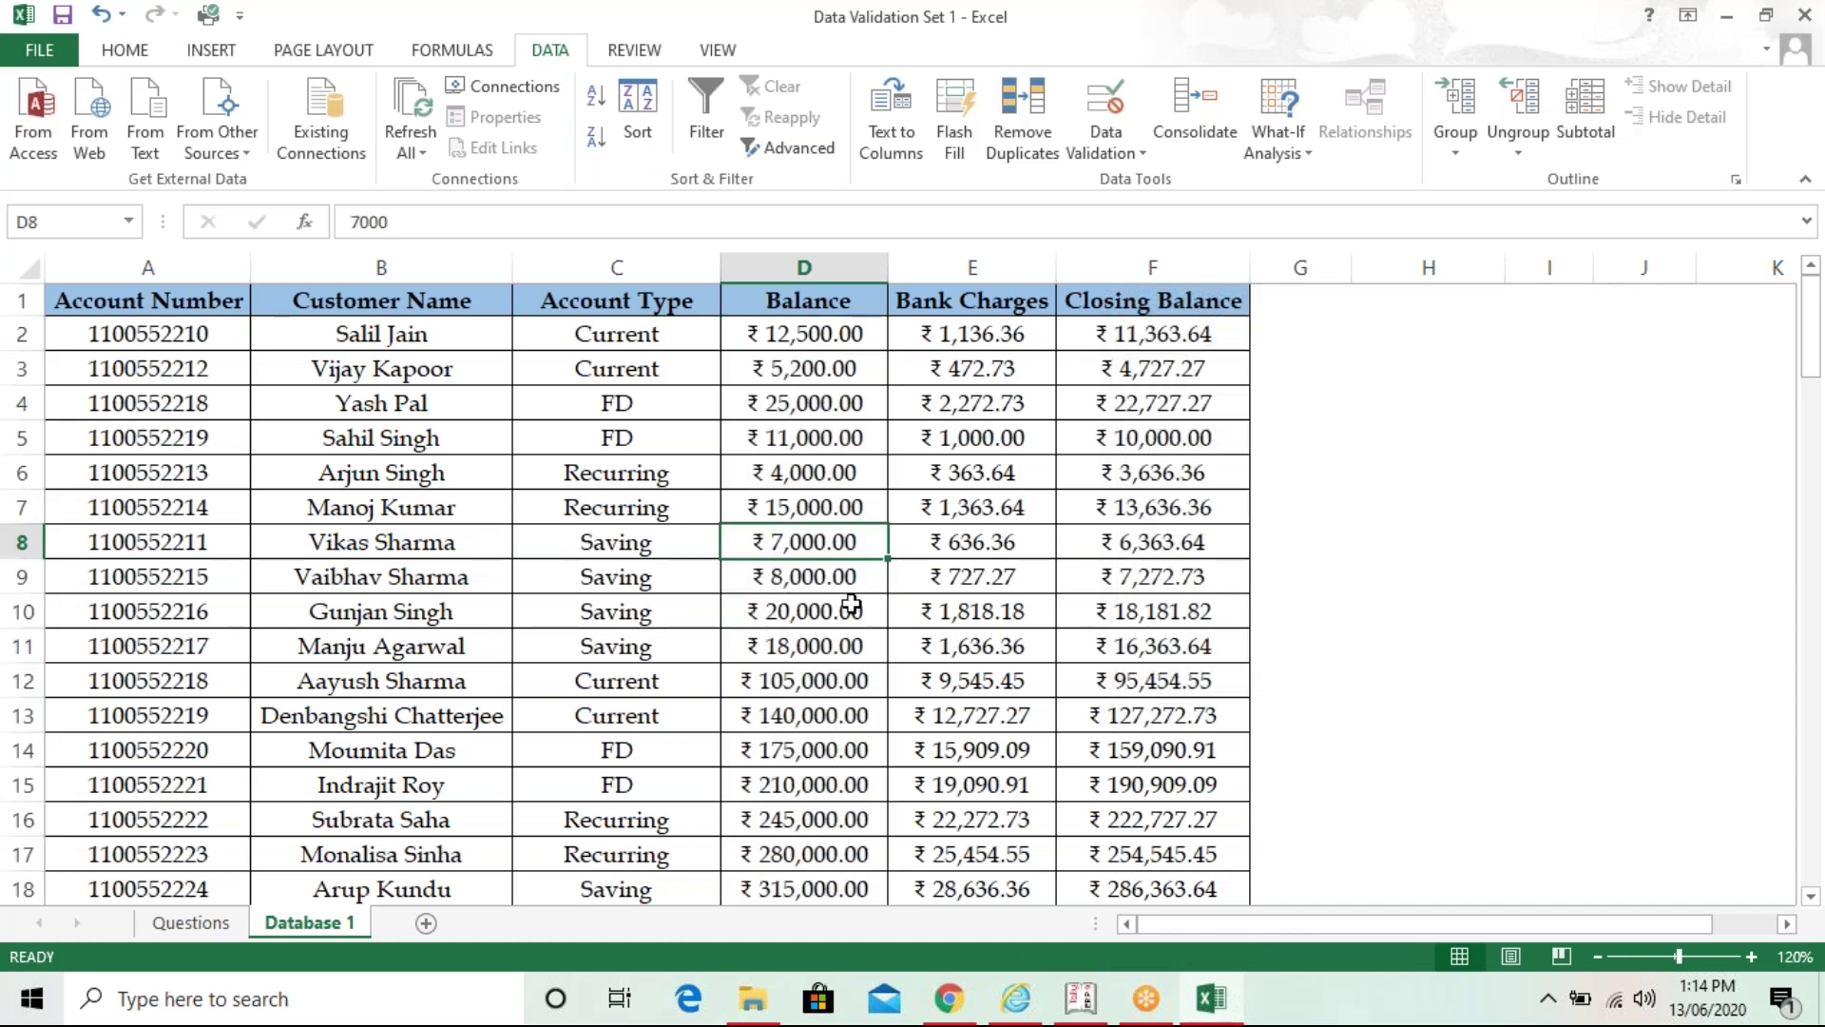
{"action": "left_click", "coordinate": [853, 335]}
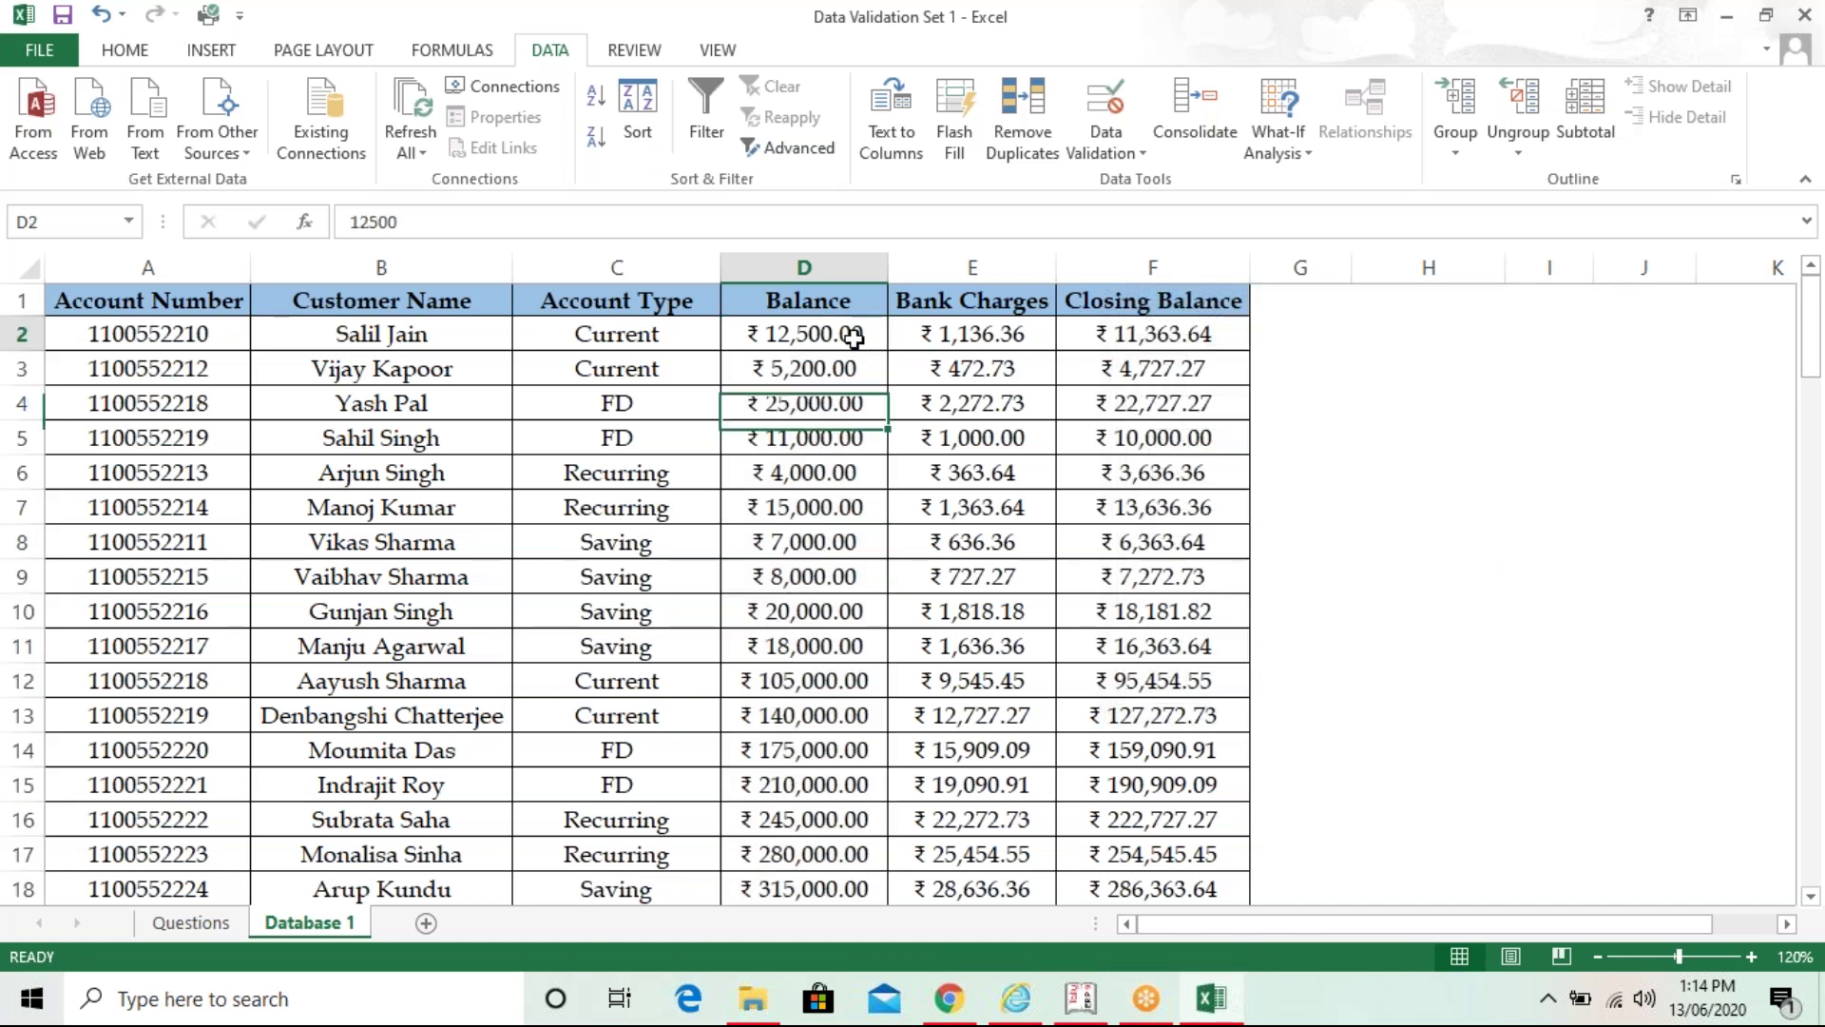
{"action": "type", "text": "2"}
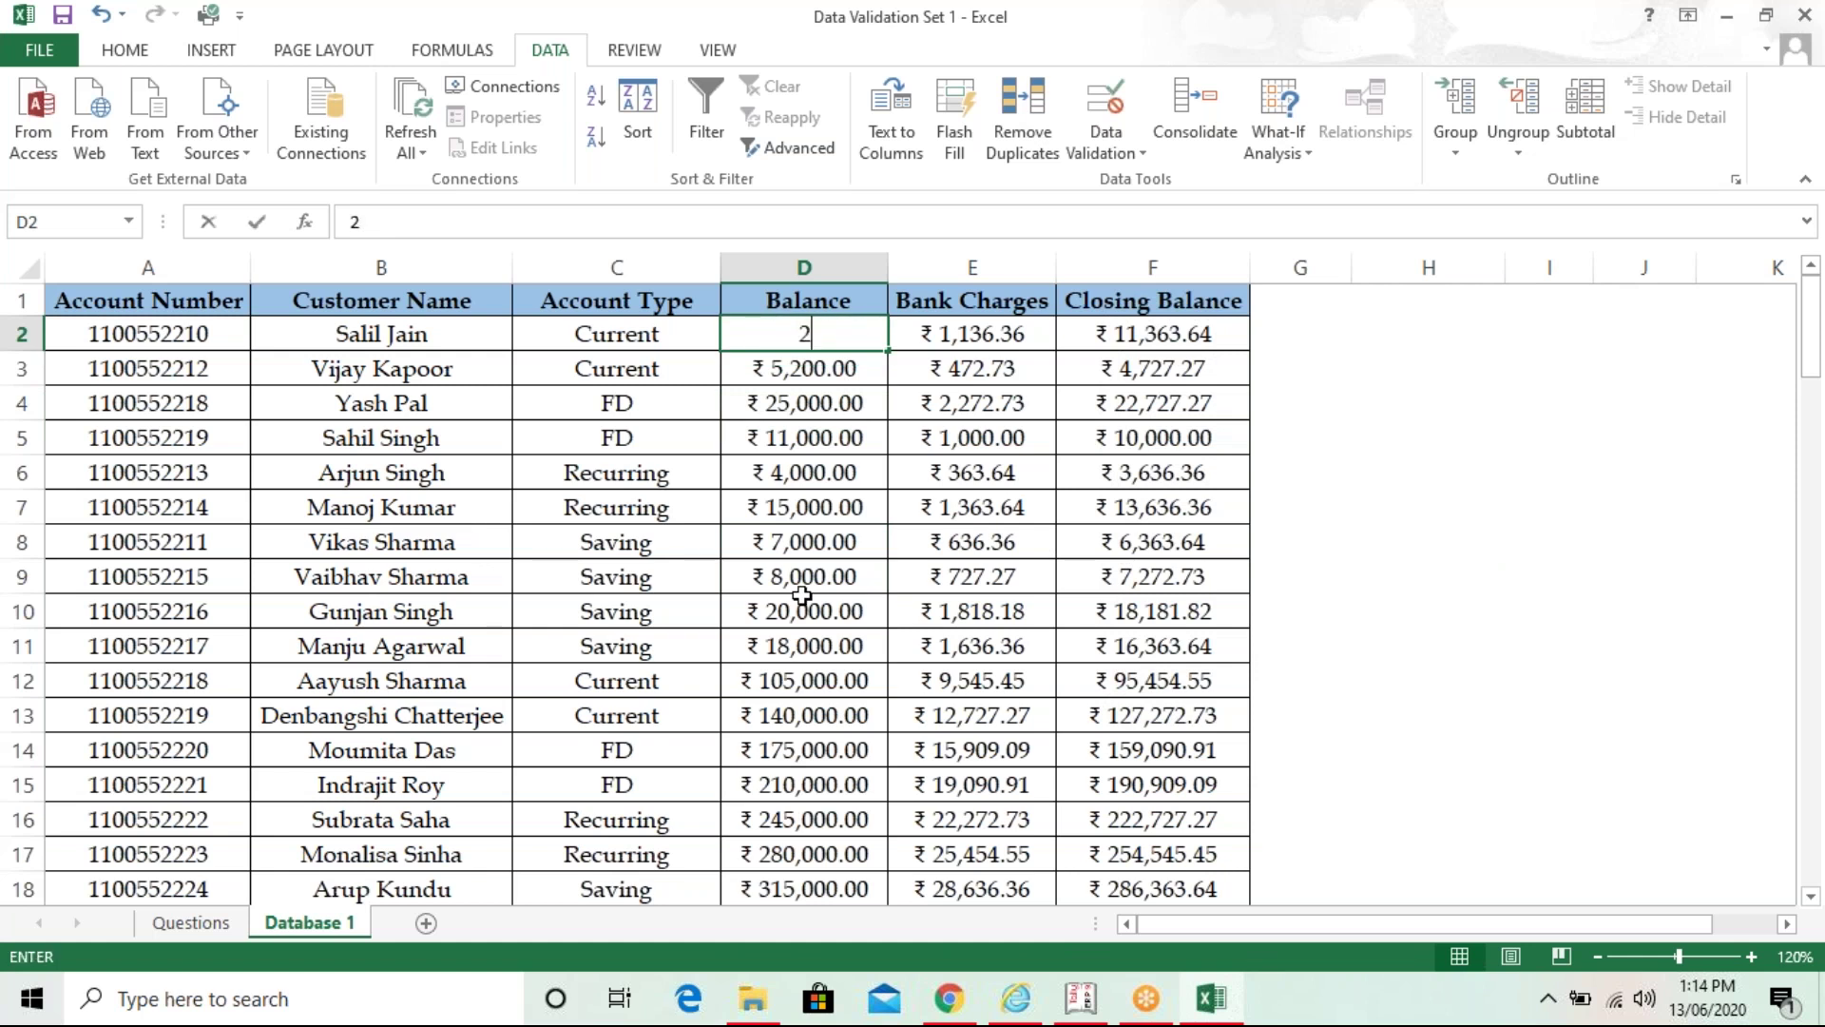
{"action": "type", "text": "500"}
{"action": "key", "text": "Return"}
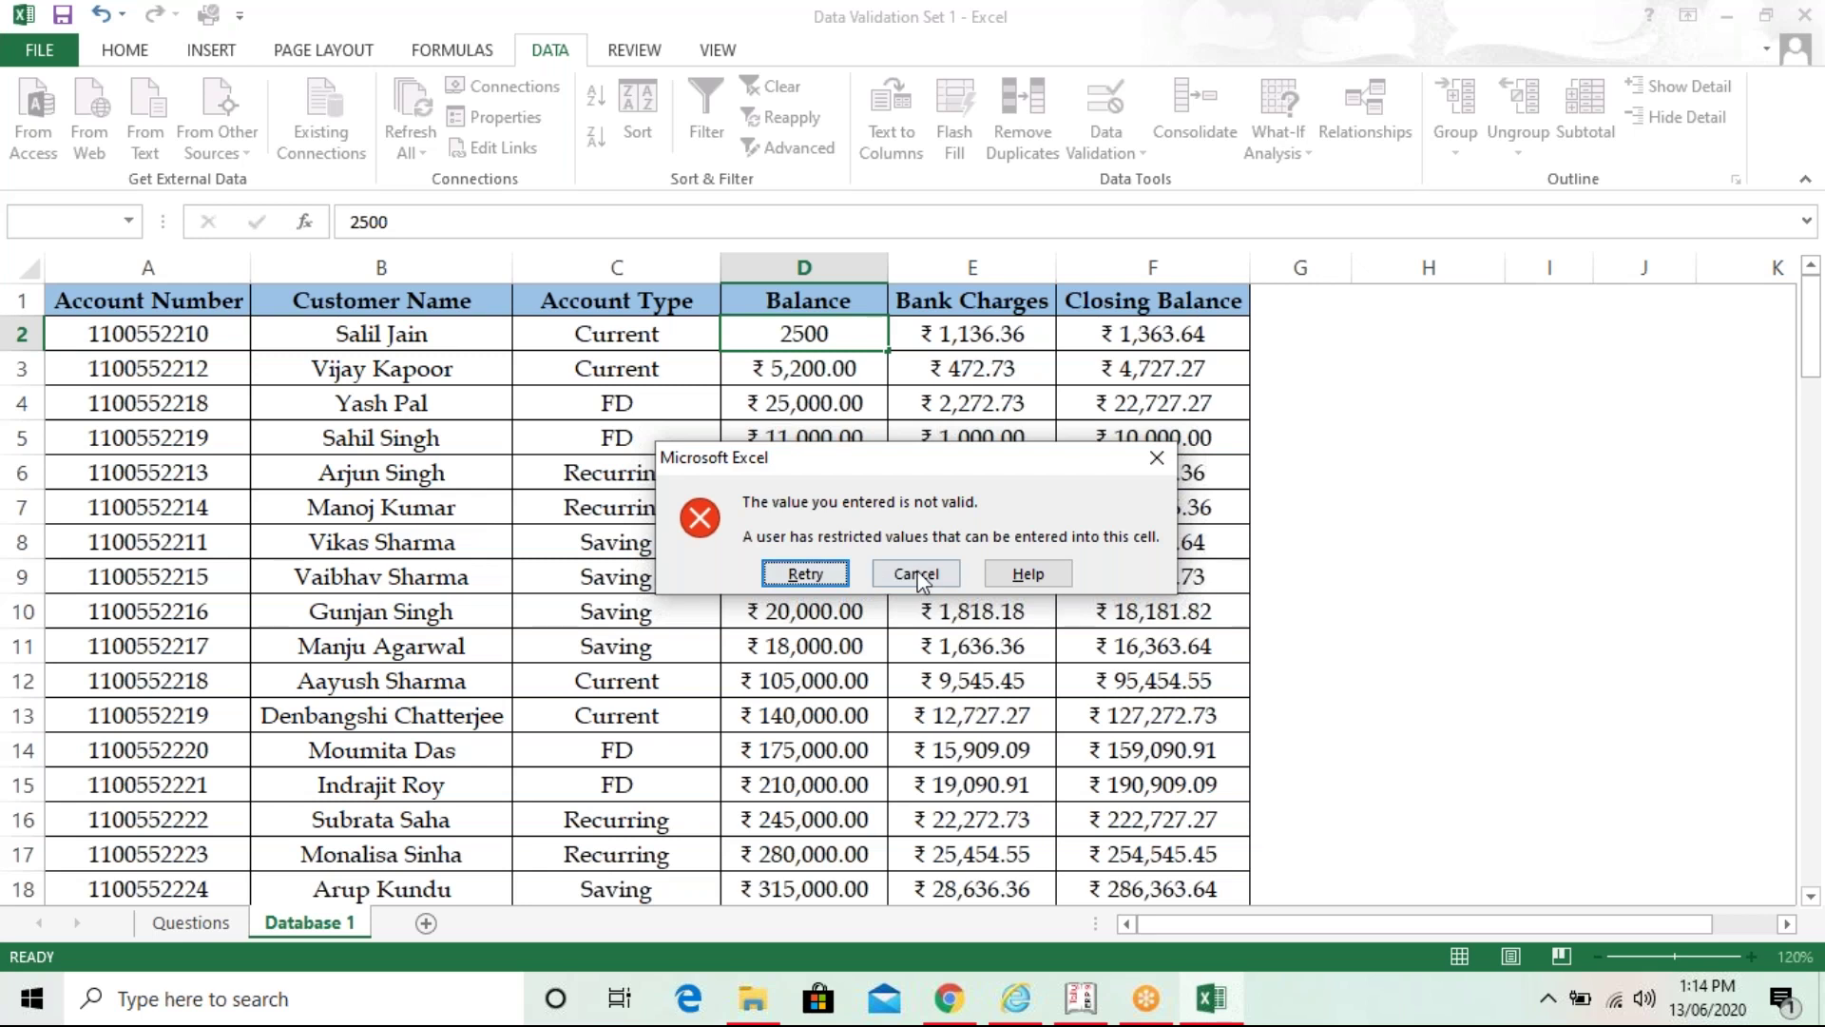
{"action": "left_click", "coordinate": [916, 574]}
{"action": "left_click", "coordinate": [916, 571]}
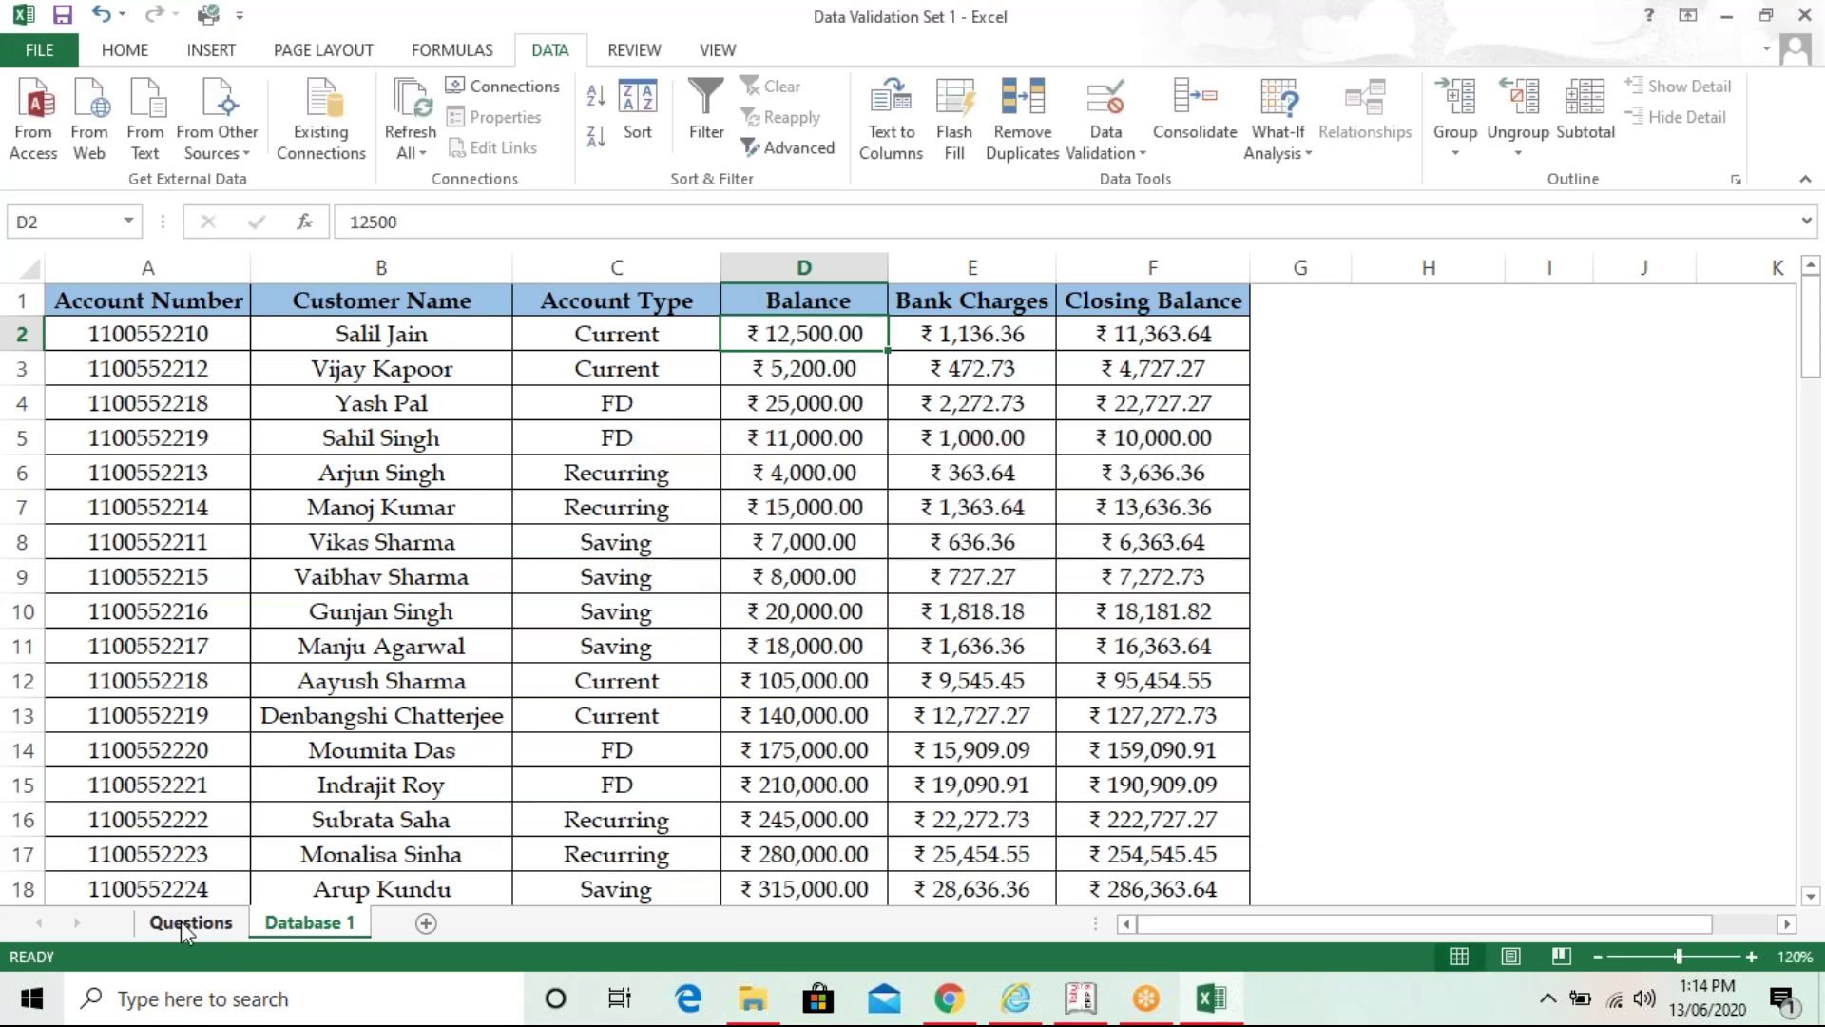
- Copy the Bank Charges task from Questions A11 into cell H5 of Database 1
{"action": "left_click", "coordinate": [186, 921]}
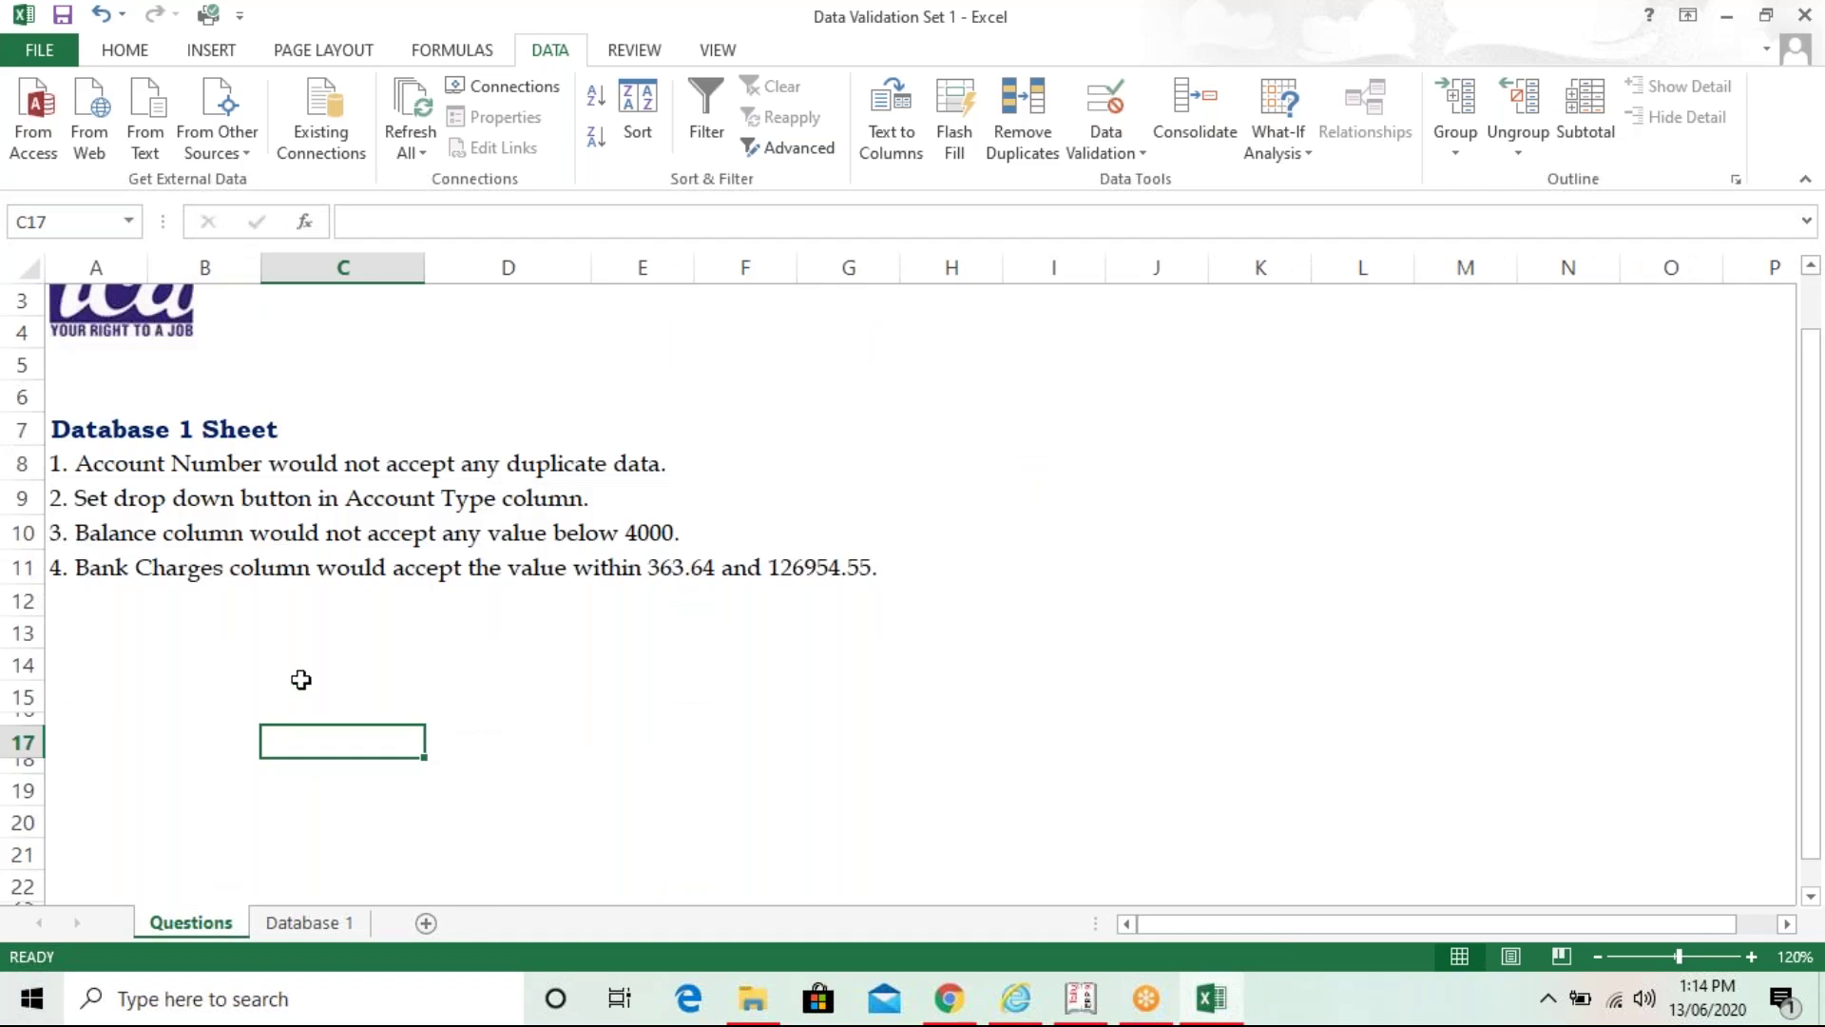
{"action": "left_click", "coordinate": [63, 568]}
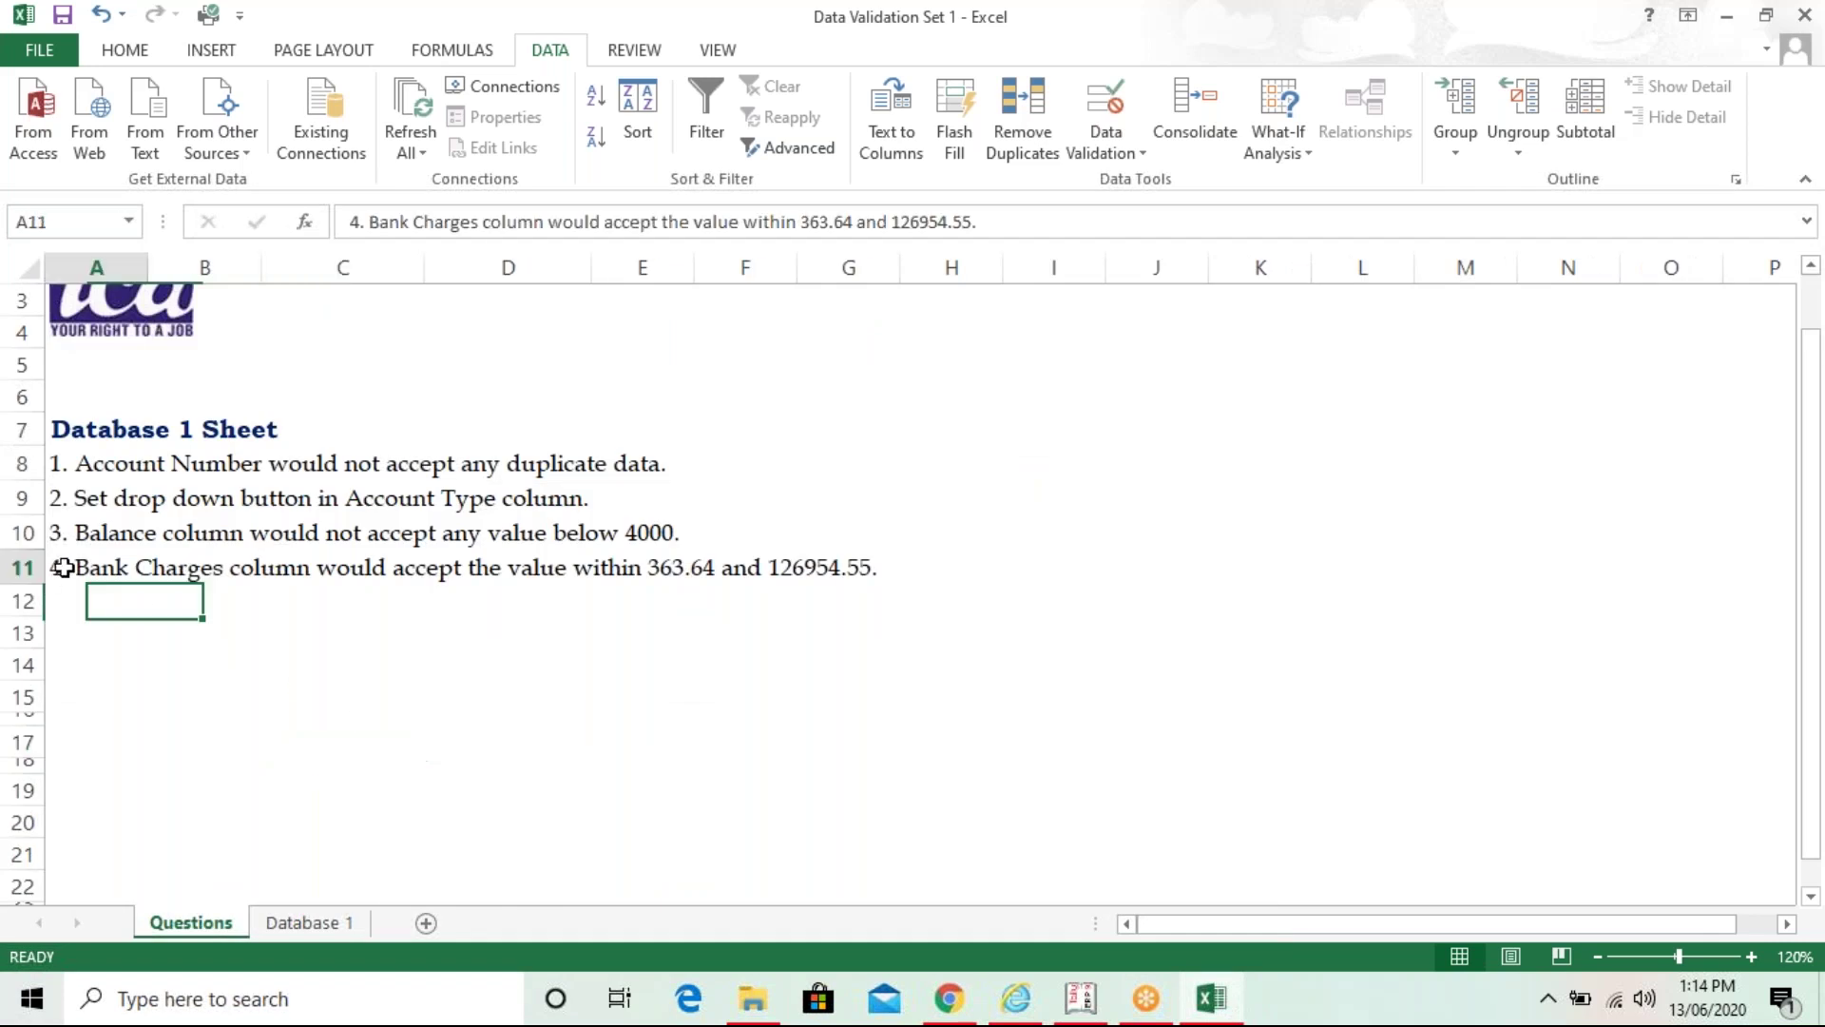
{"action": "key", "text": "ctrl+c"}
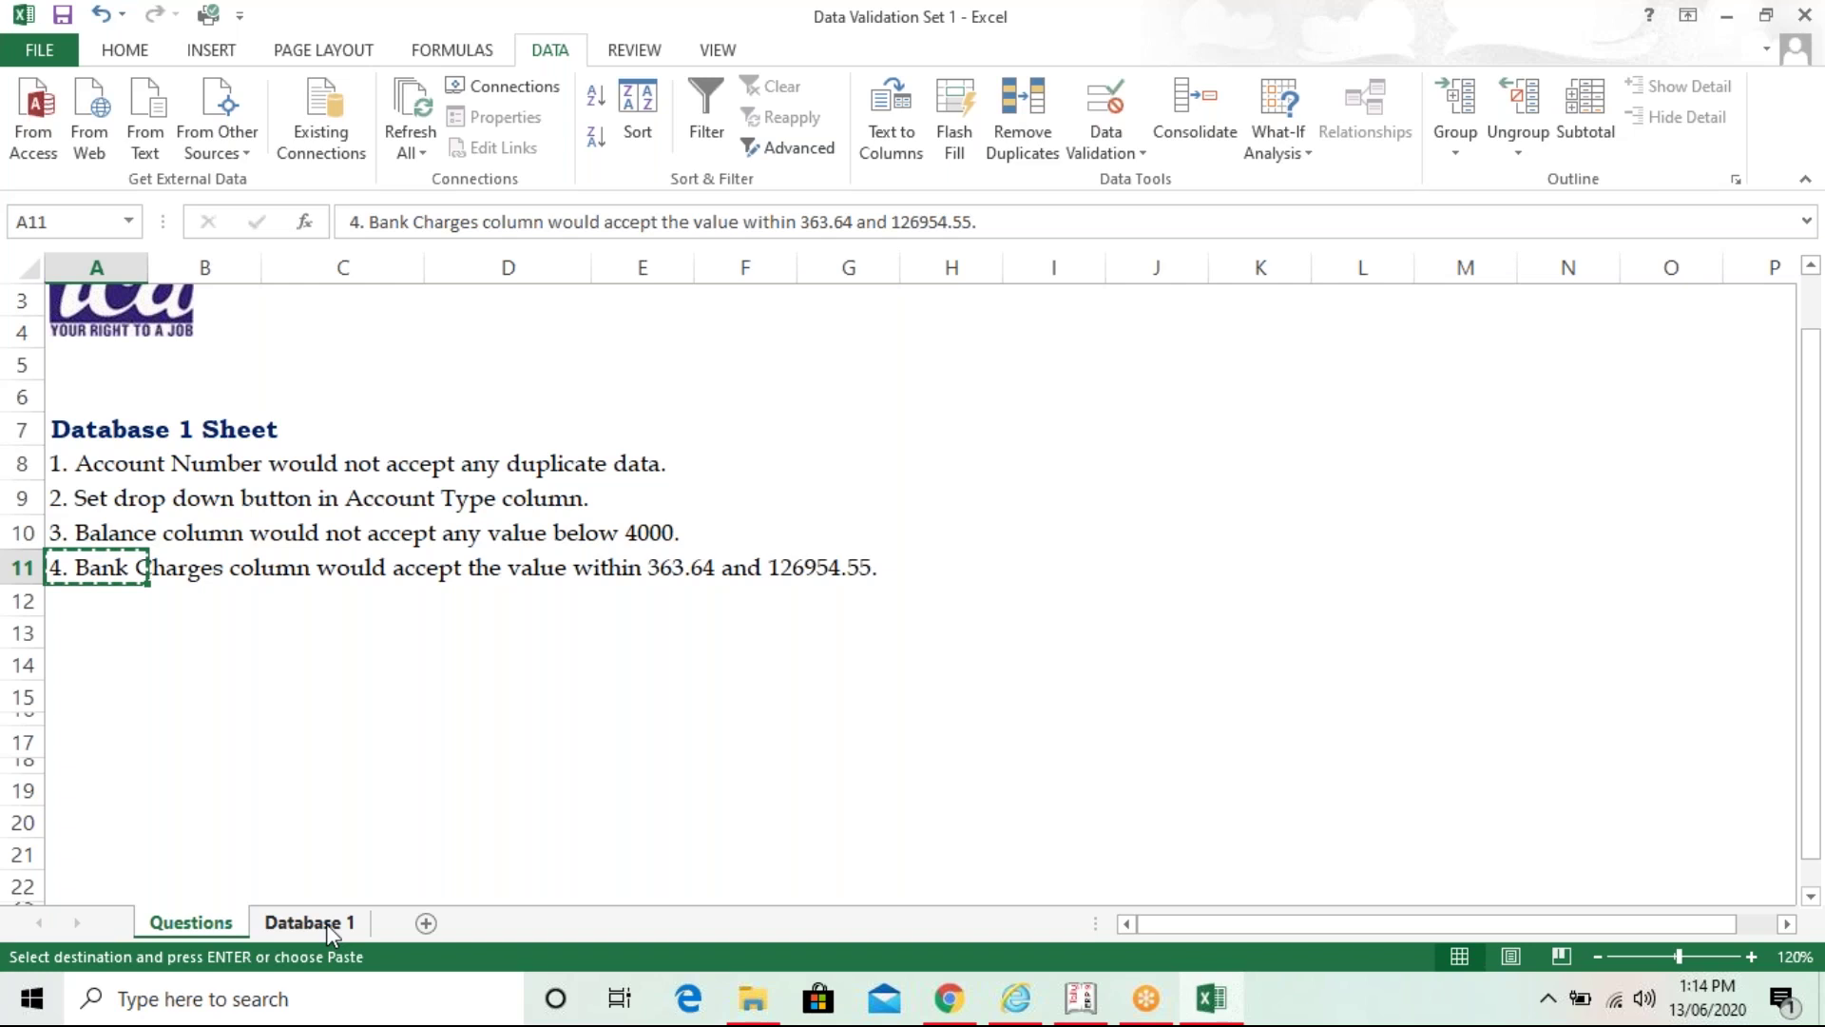
{"action": "left_click", "coordinate": [327, 922]}
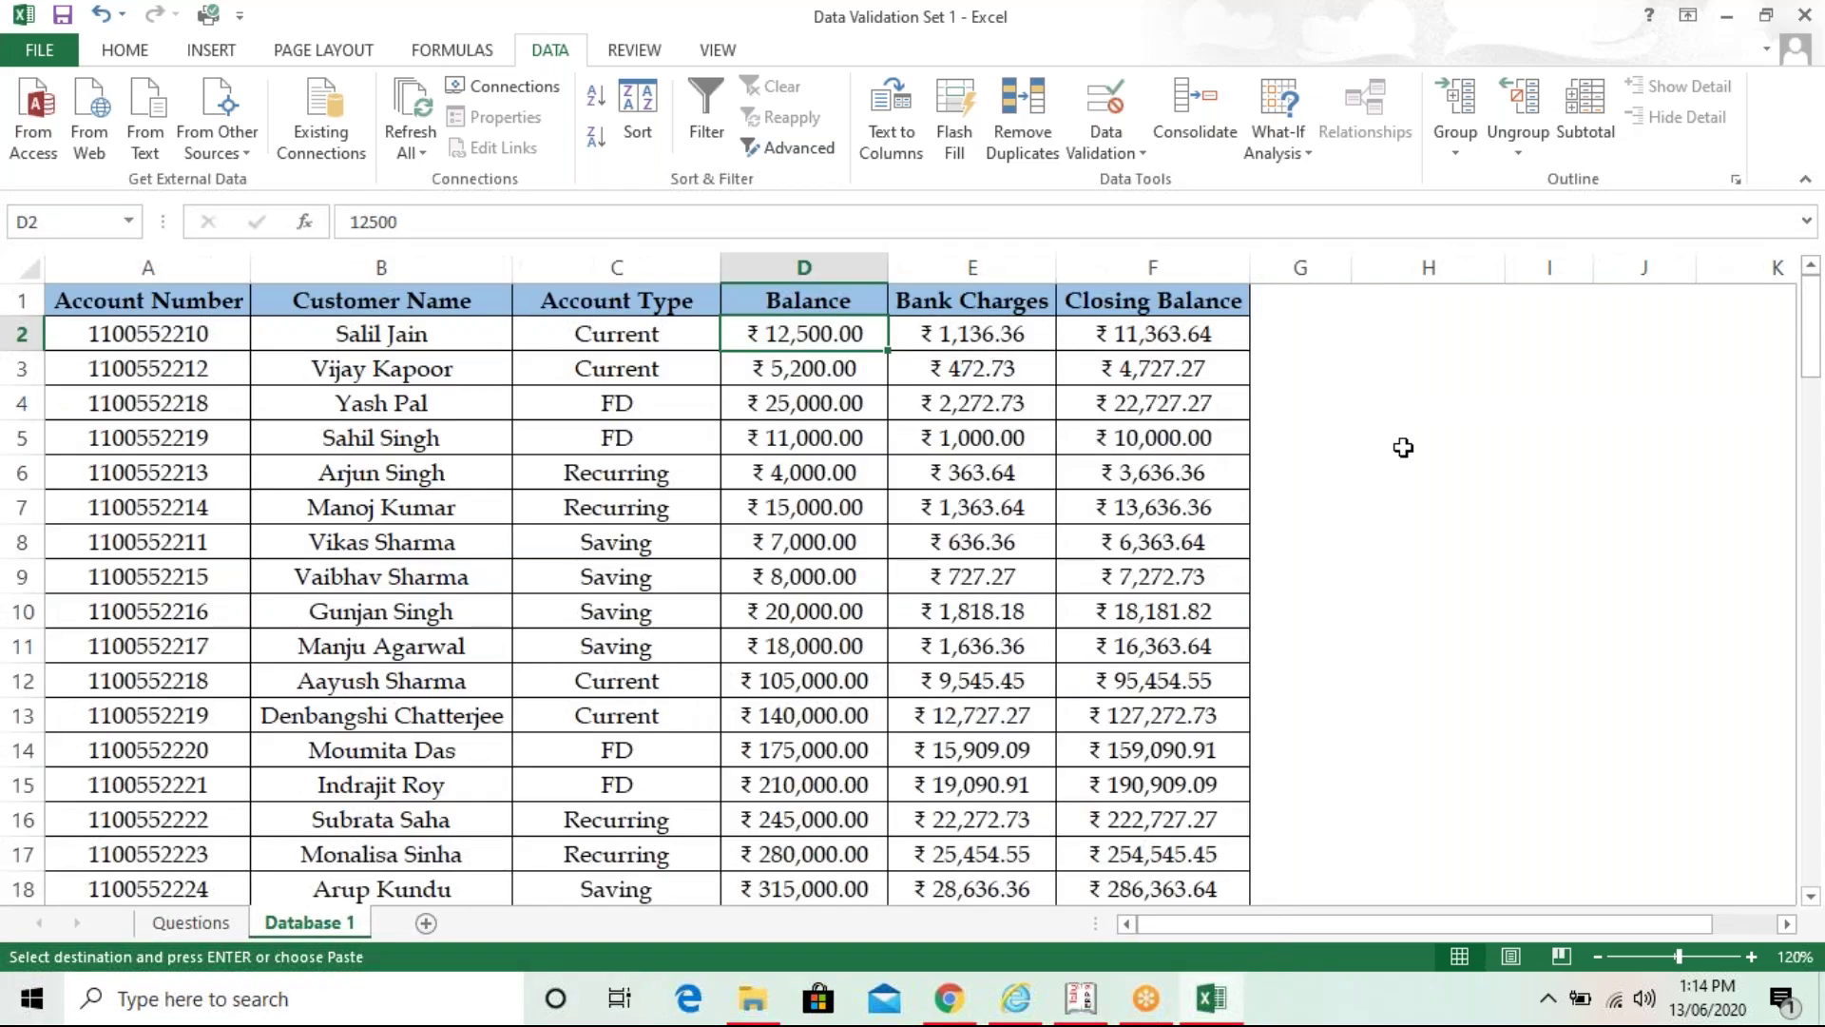
{"action": "left_click", "coordinate": [1402, 448]}
{"action": "key", "text": "ctrl+v"}
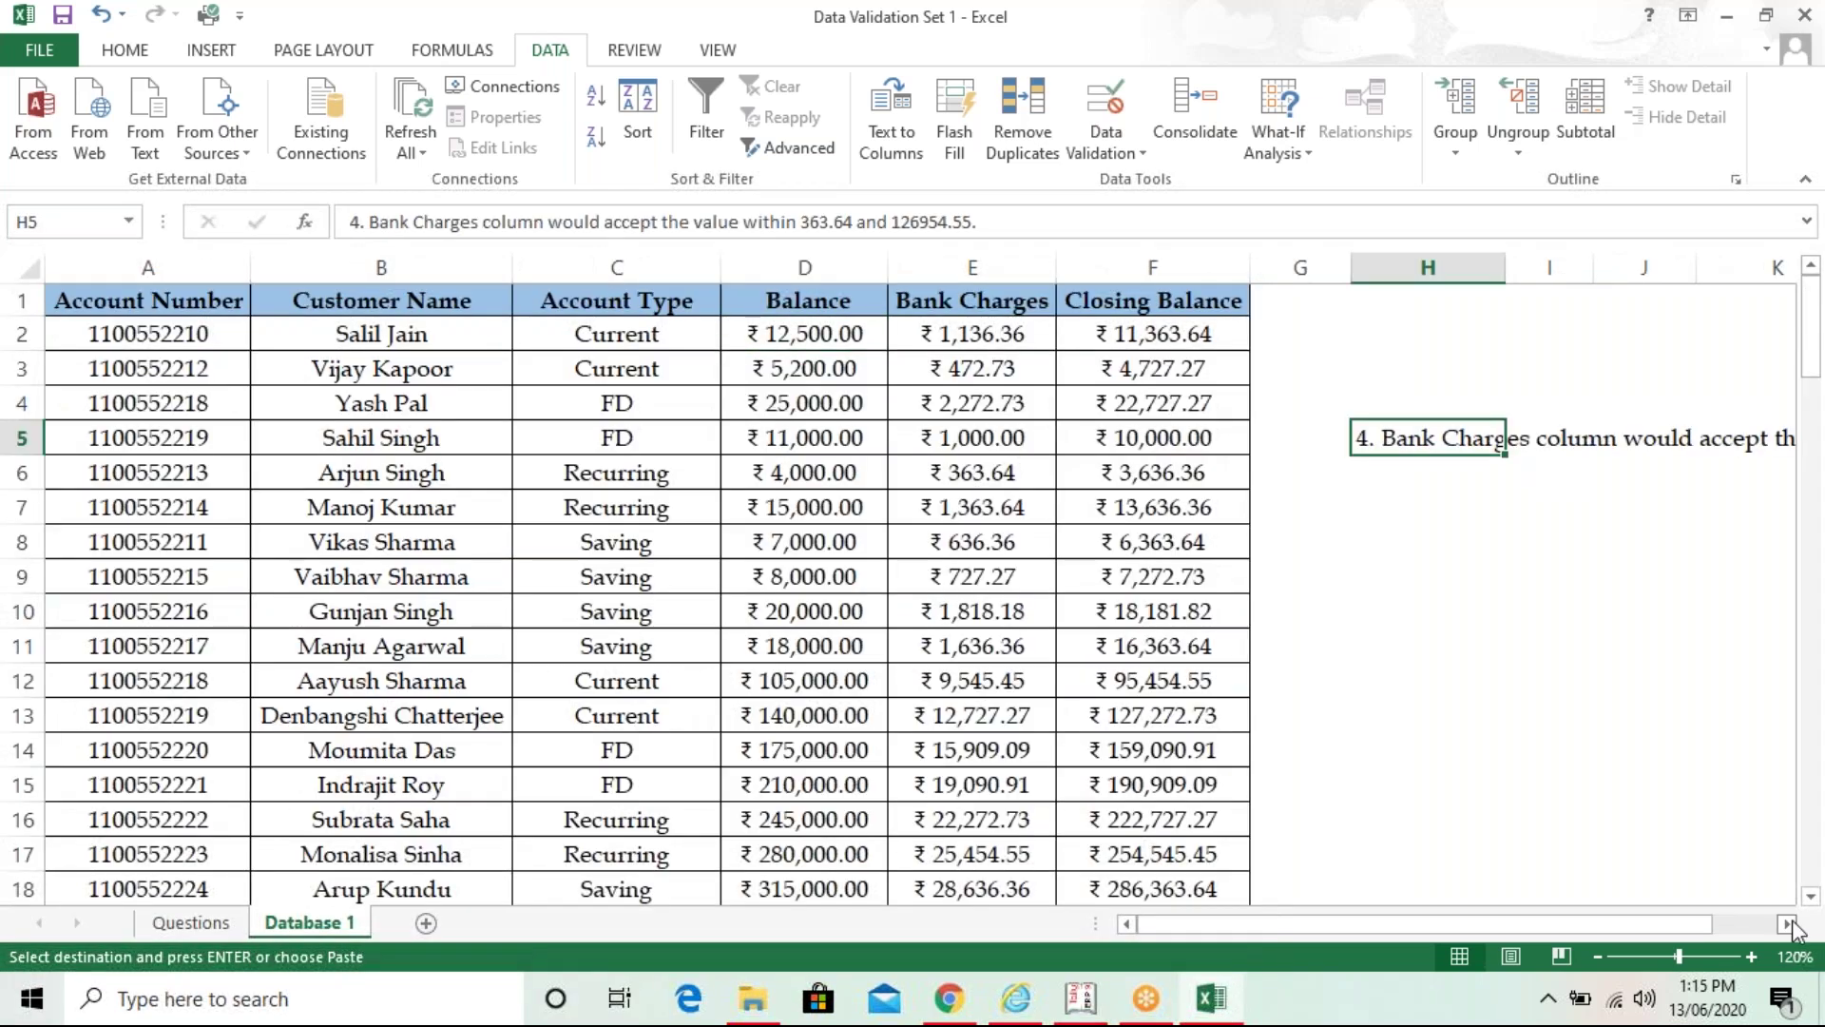
{"action": "left_click", "coordinate": [1790, 924]}
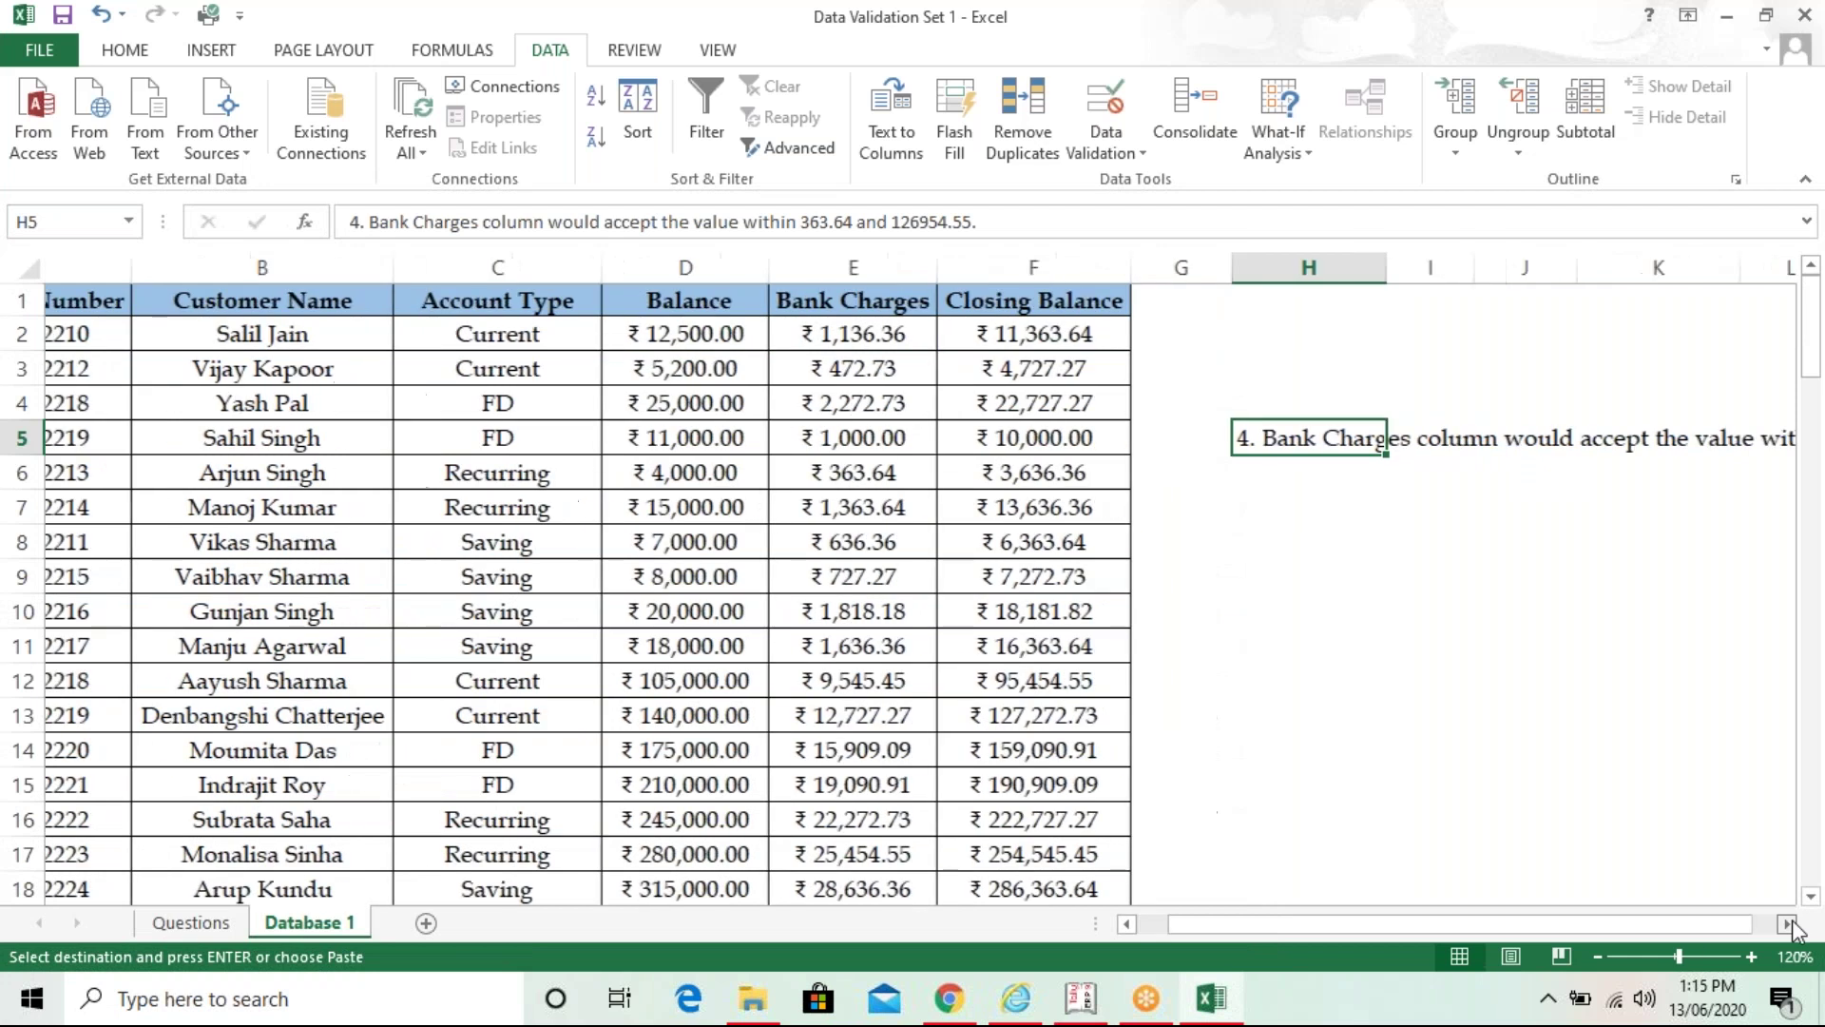
{"action": "left_click", "coordinate": [1790, 923]}
- Select the Bank Charges values from E2 downward and bring up their Data Validation settings
{"action": "left_click", "coordinate": [276, 338]}
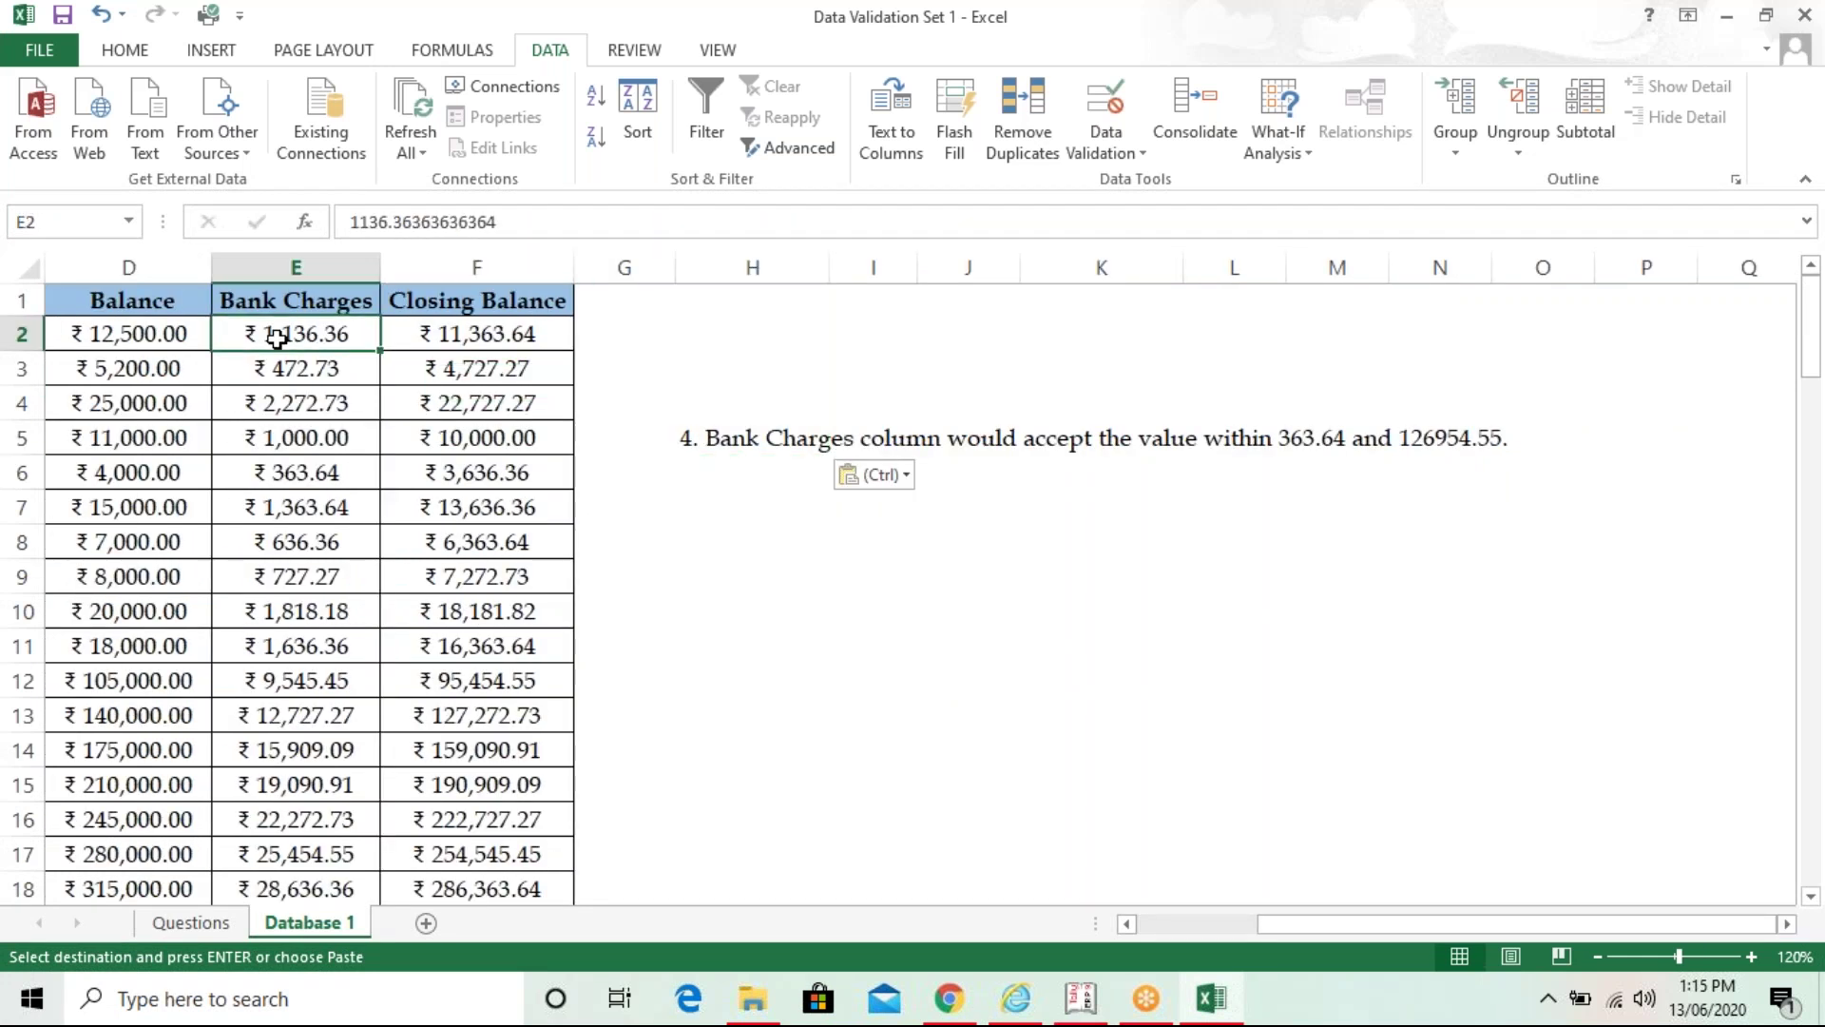
{"action": "key", "text": "ctrl+shift+Down"}
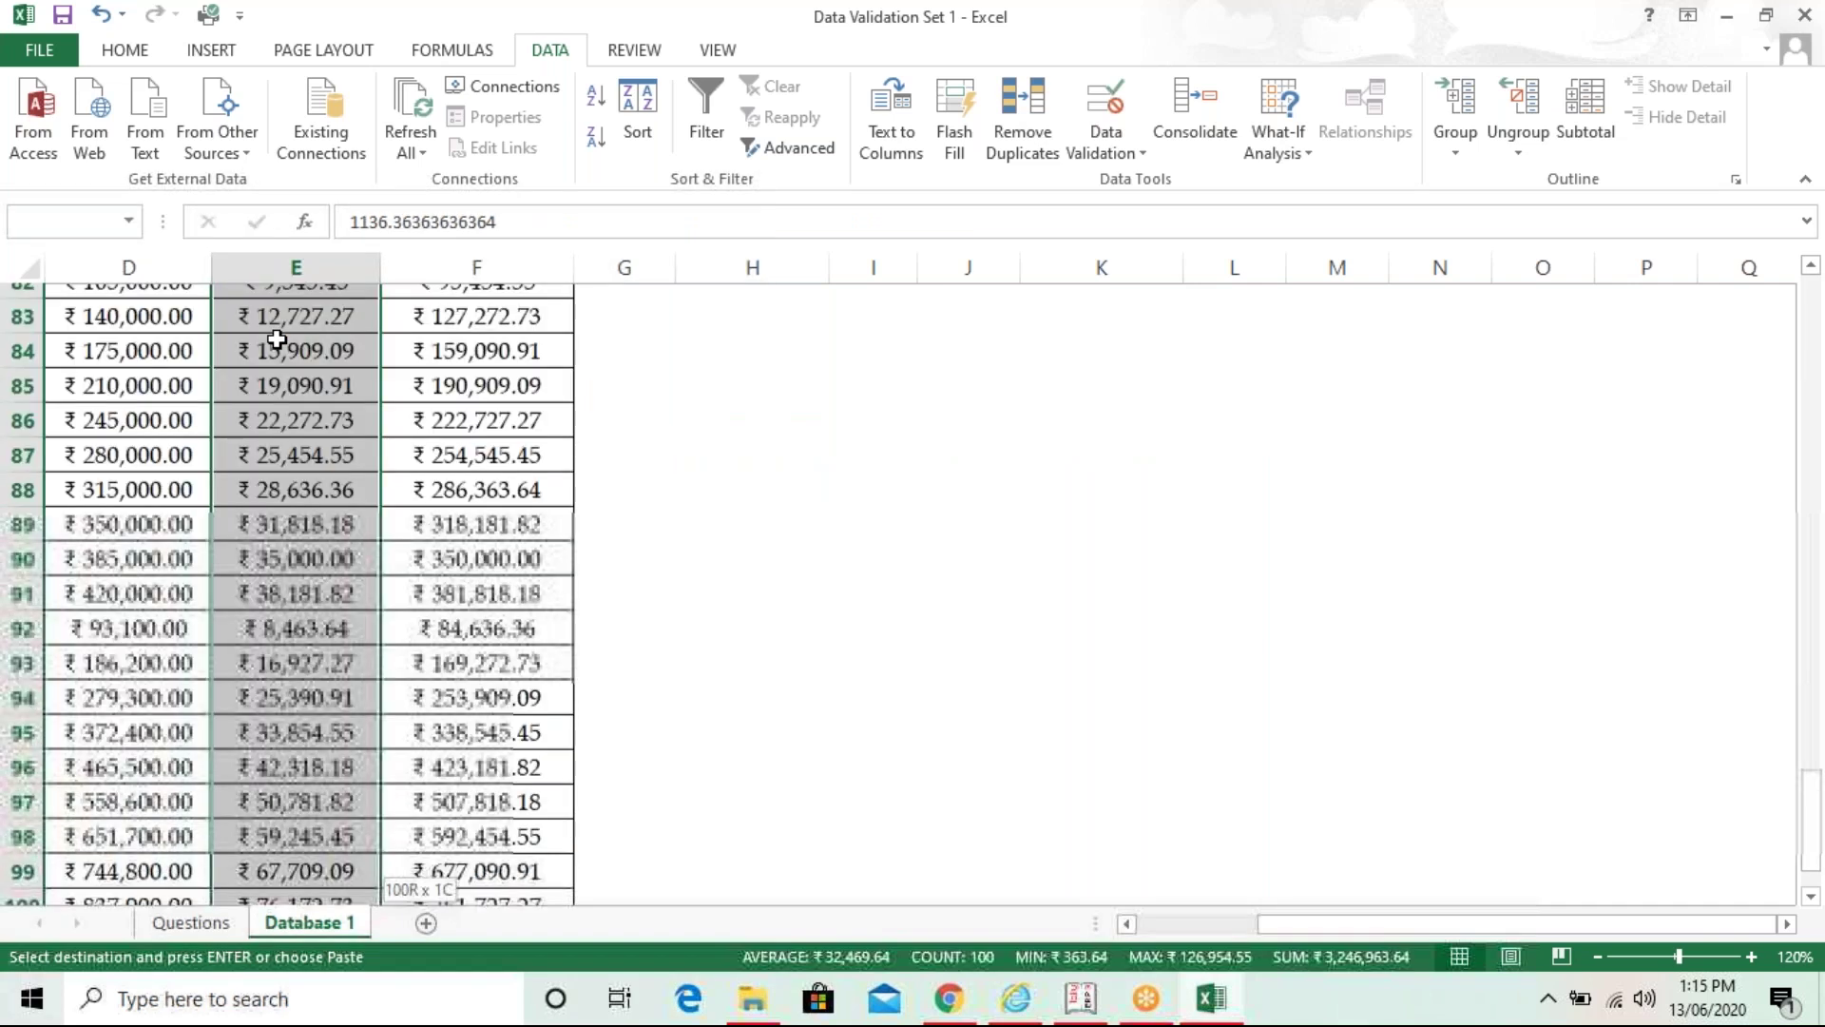
{"action": "left_click_drag", "start_coordinate": [1811, 837], "coordinate": [1811, 804]}
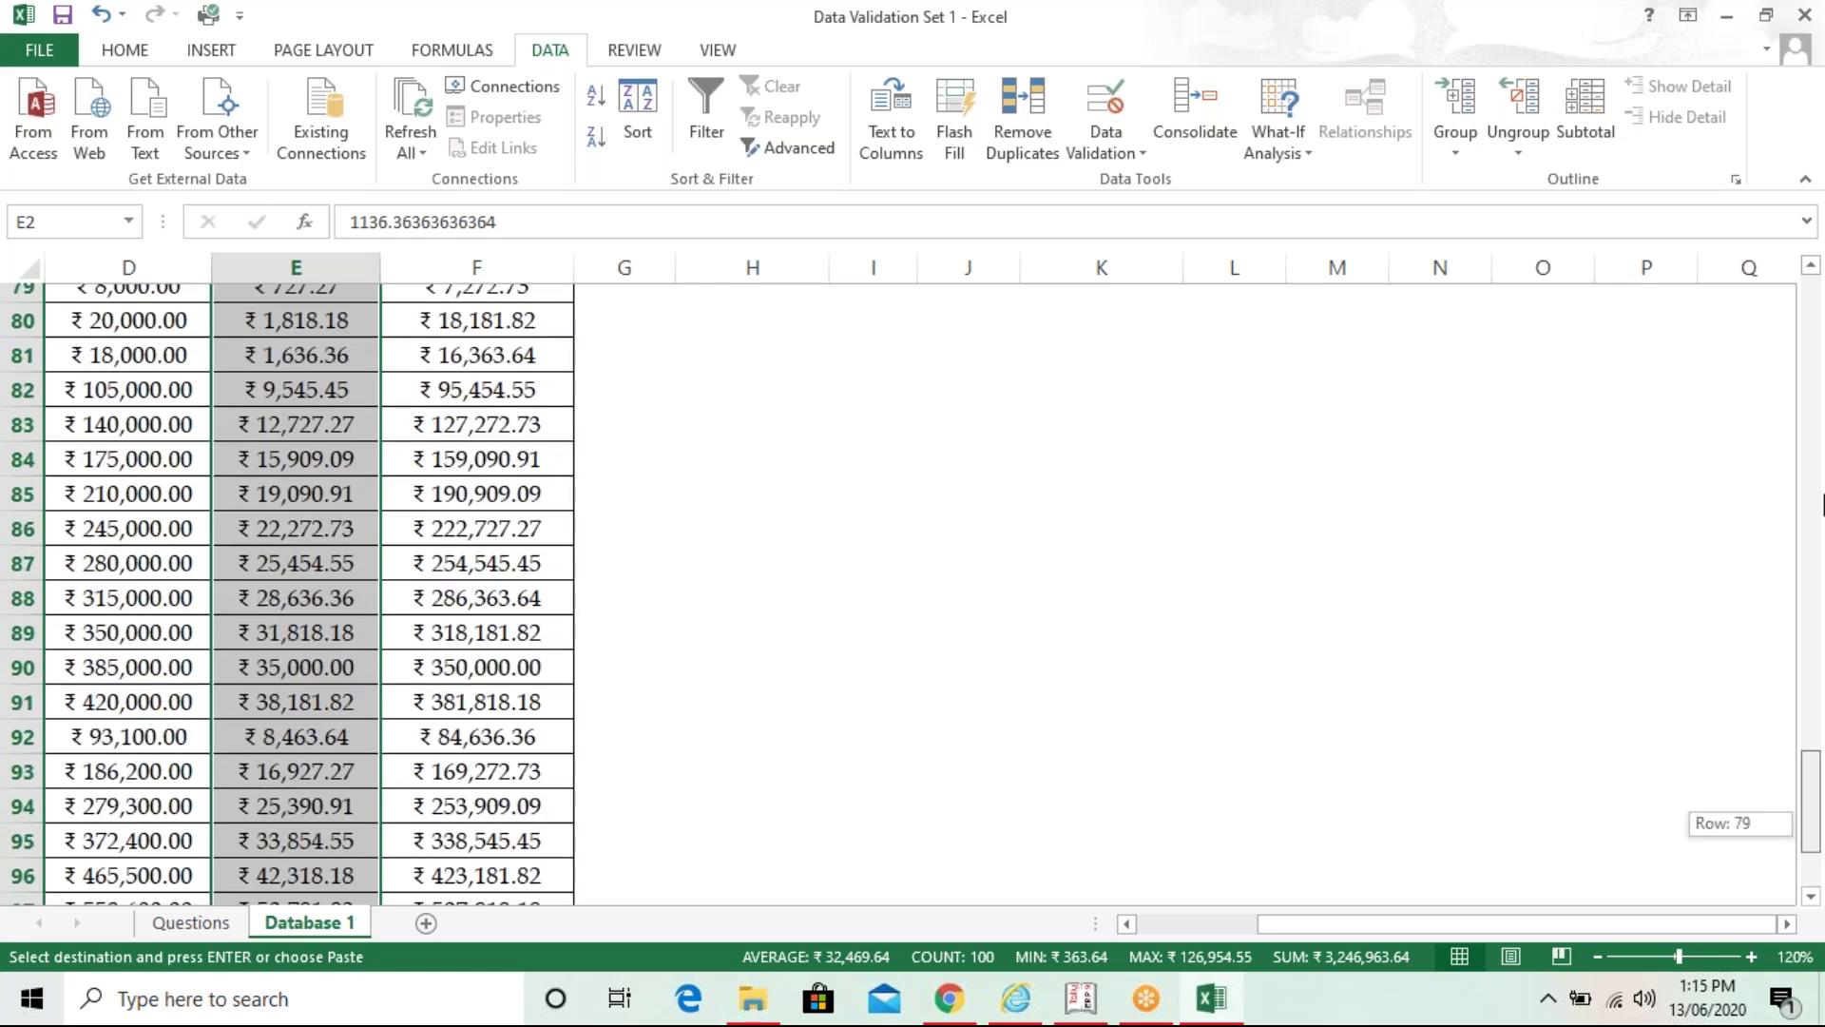
{"action": "left_click_drag", "start_coordinate": [1821, 504], "coordinate": [1811, 314]}
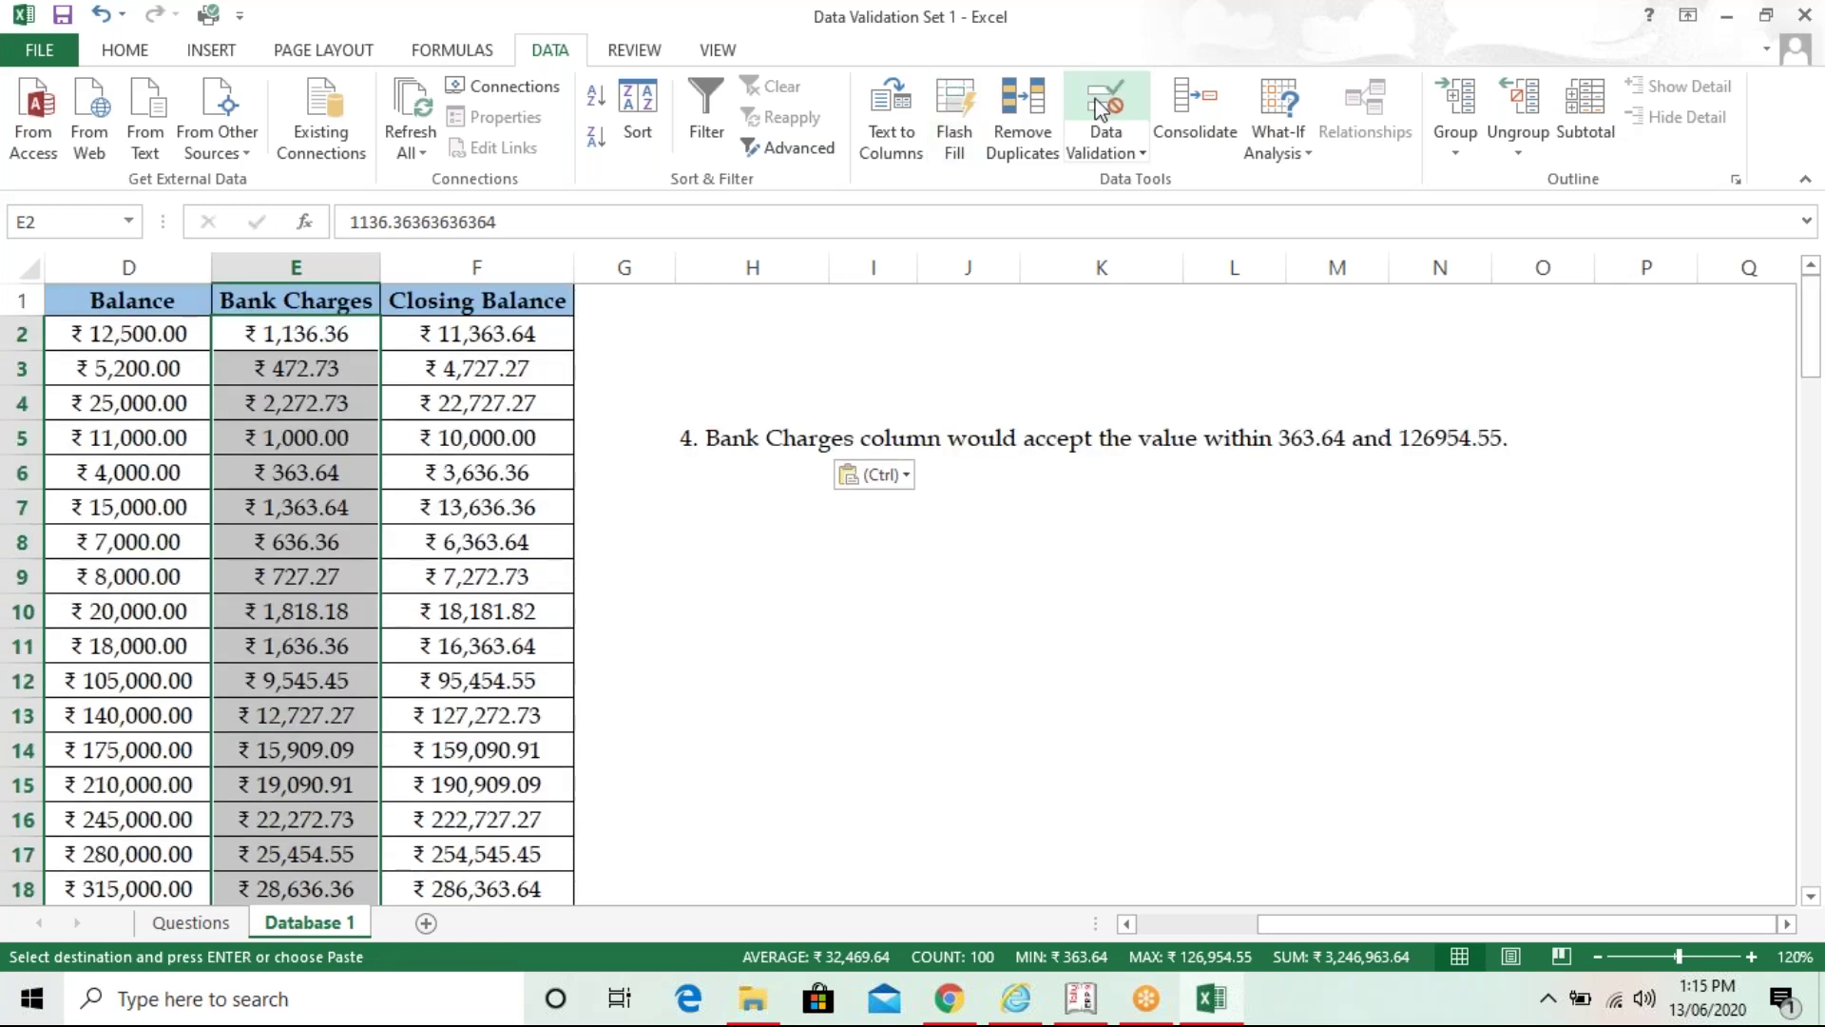
{"action": "left_click", "coordinate": [1101, 105]}
{"action": "left_click", "coordinate": [1236, 444]}
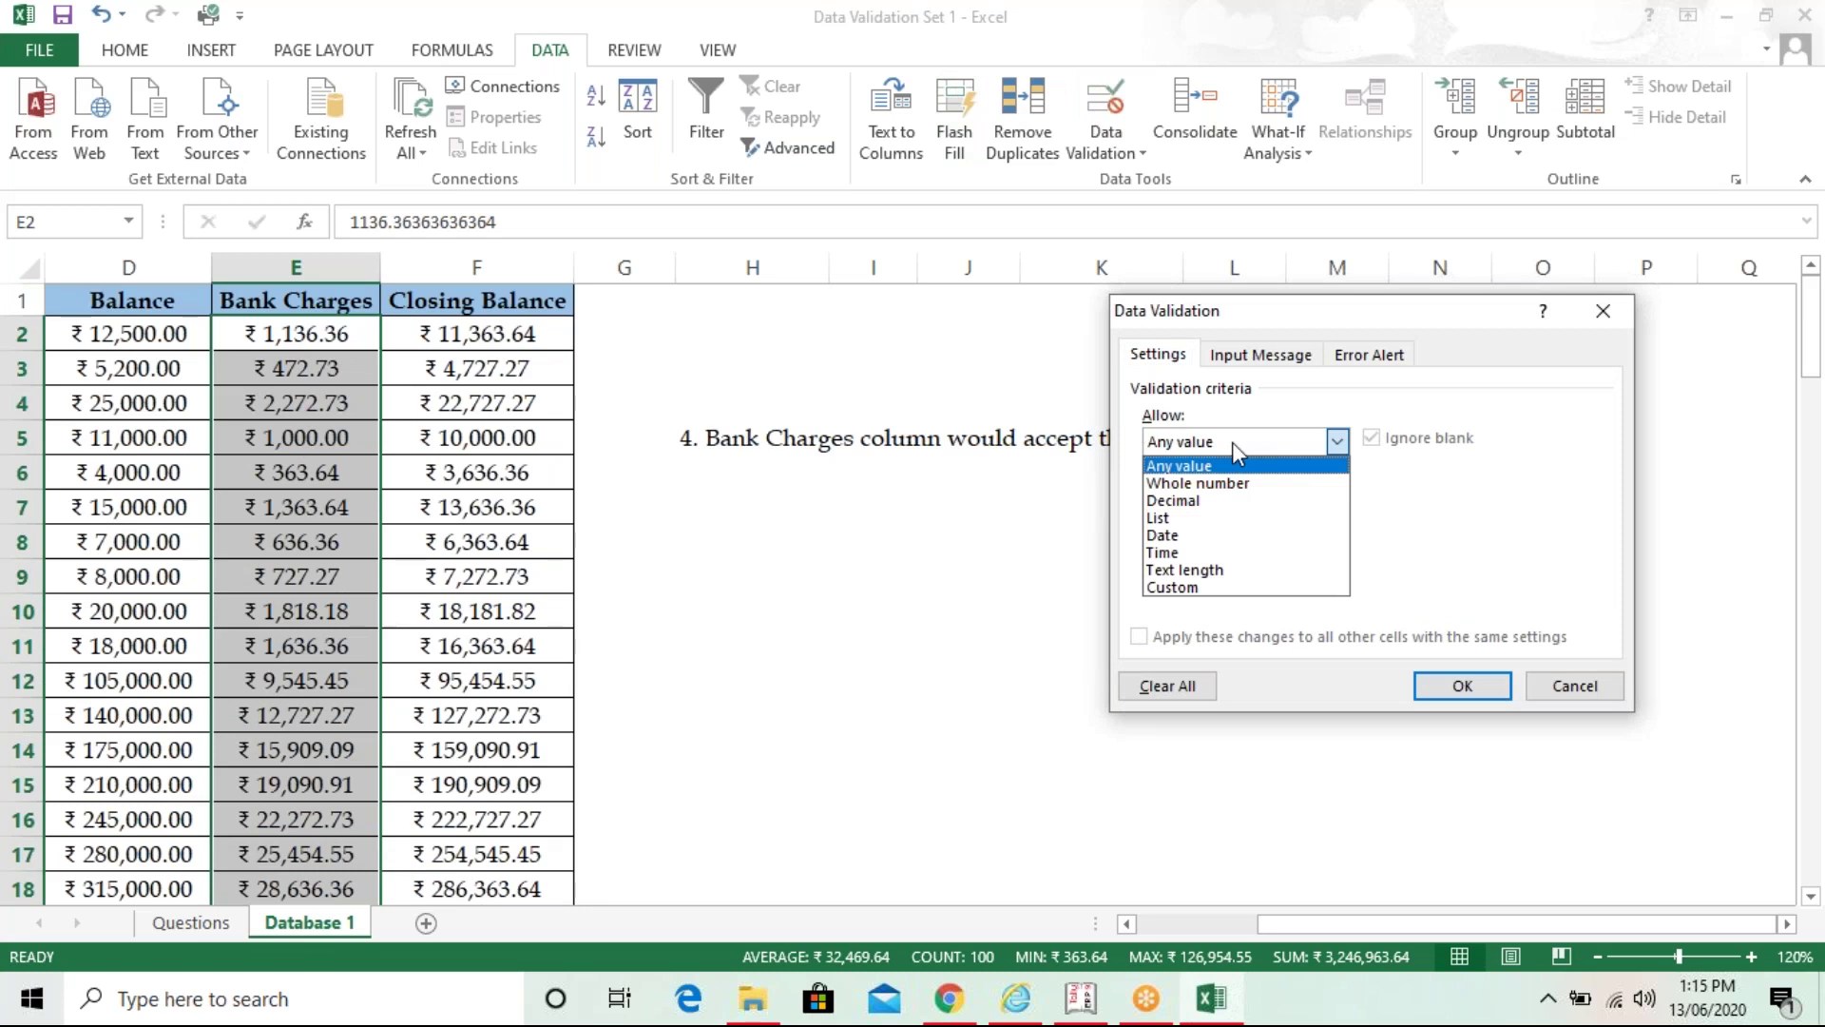
- Allow only decimals between 363.64 and 126954.55 in the Bank Charges cells
{"action": "left_click", "coordinate": [1231, 500]}
{"action": "left_click_drag", "start_coordinate": [1290, 312], "coordinate": [947, 522]}
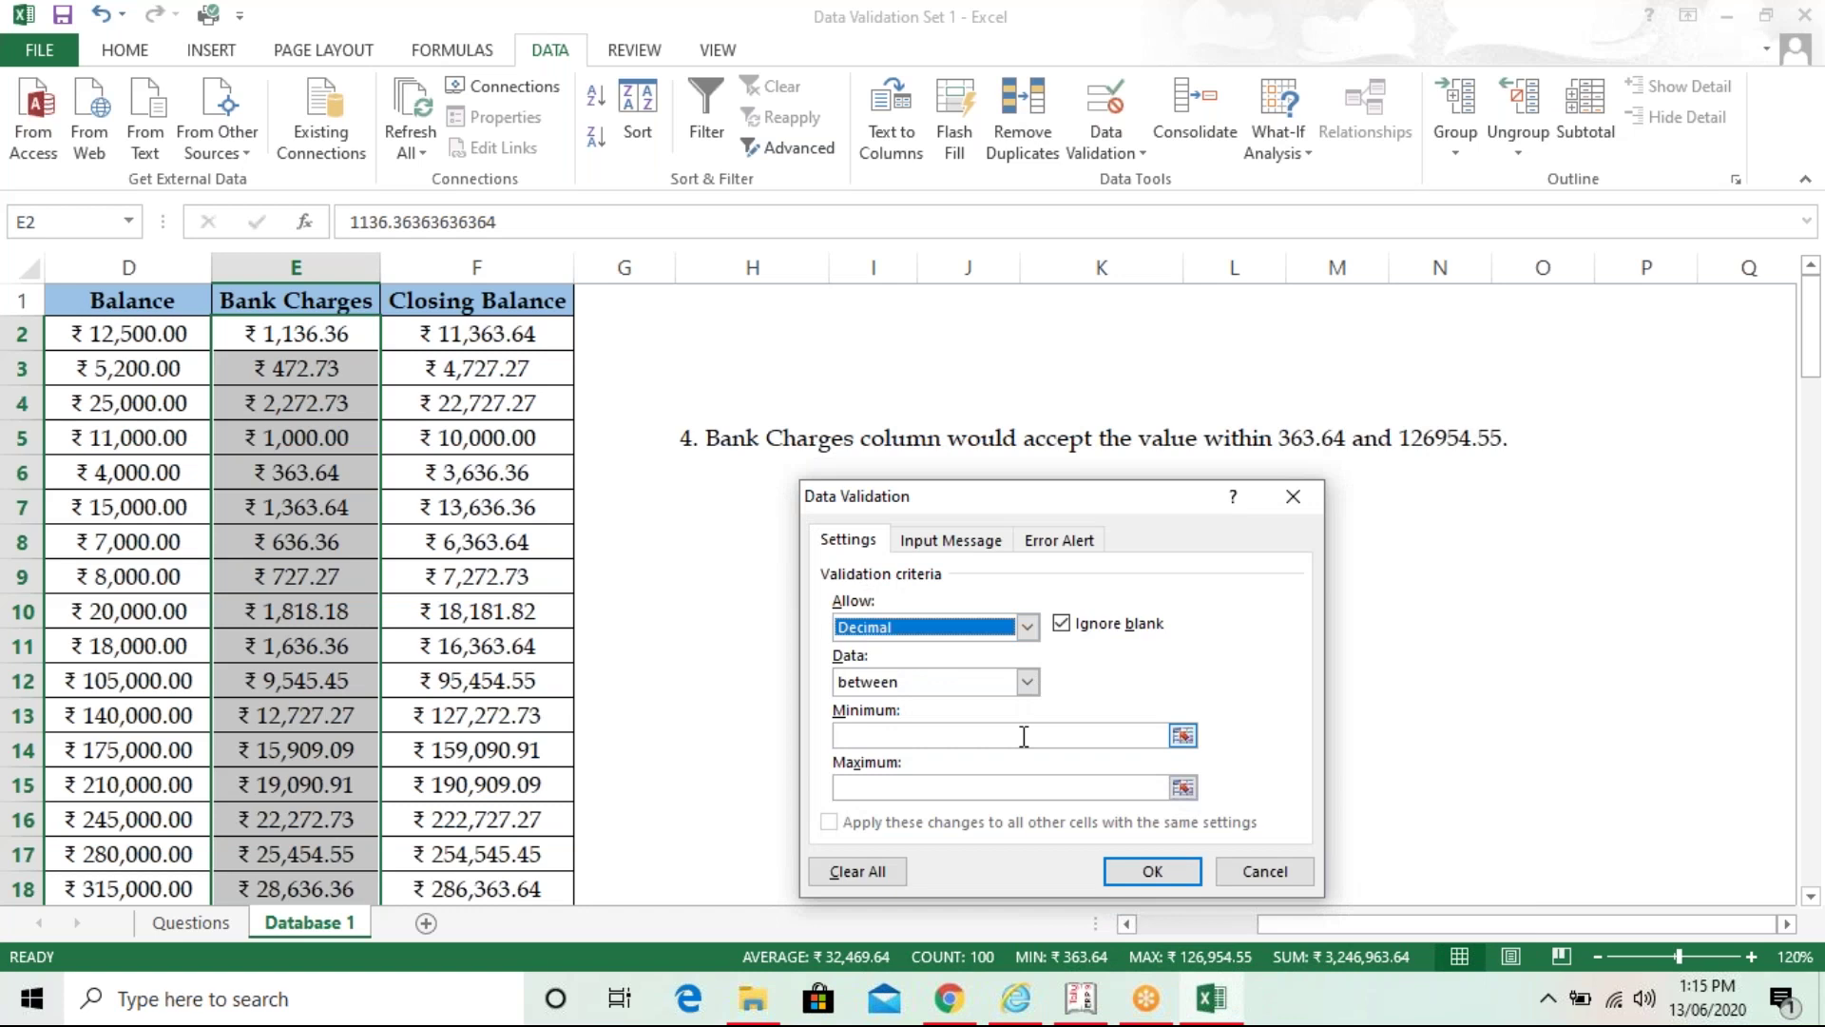
{"action": "left_click", "coordinate": [1024, 737]}
{"action": "type", "text": "363.4"}
{"action": "key", "text": "BackSpace"}
{"action": "type", "text": "64"}
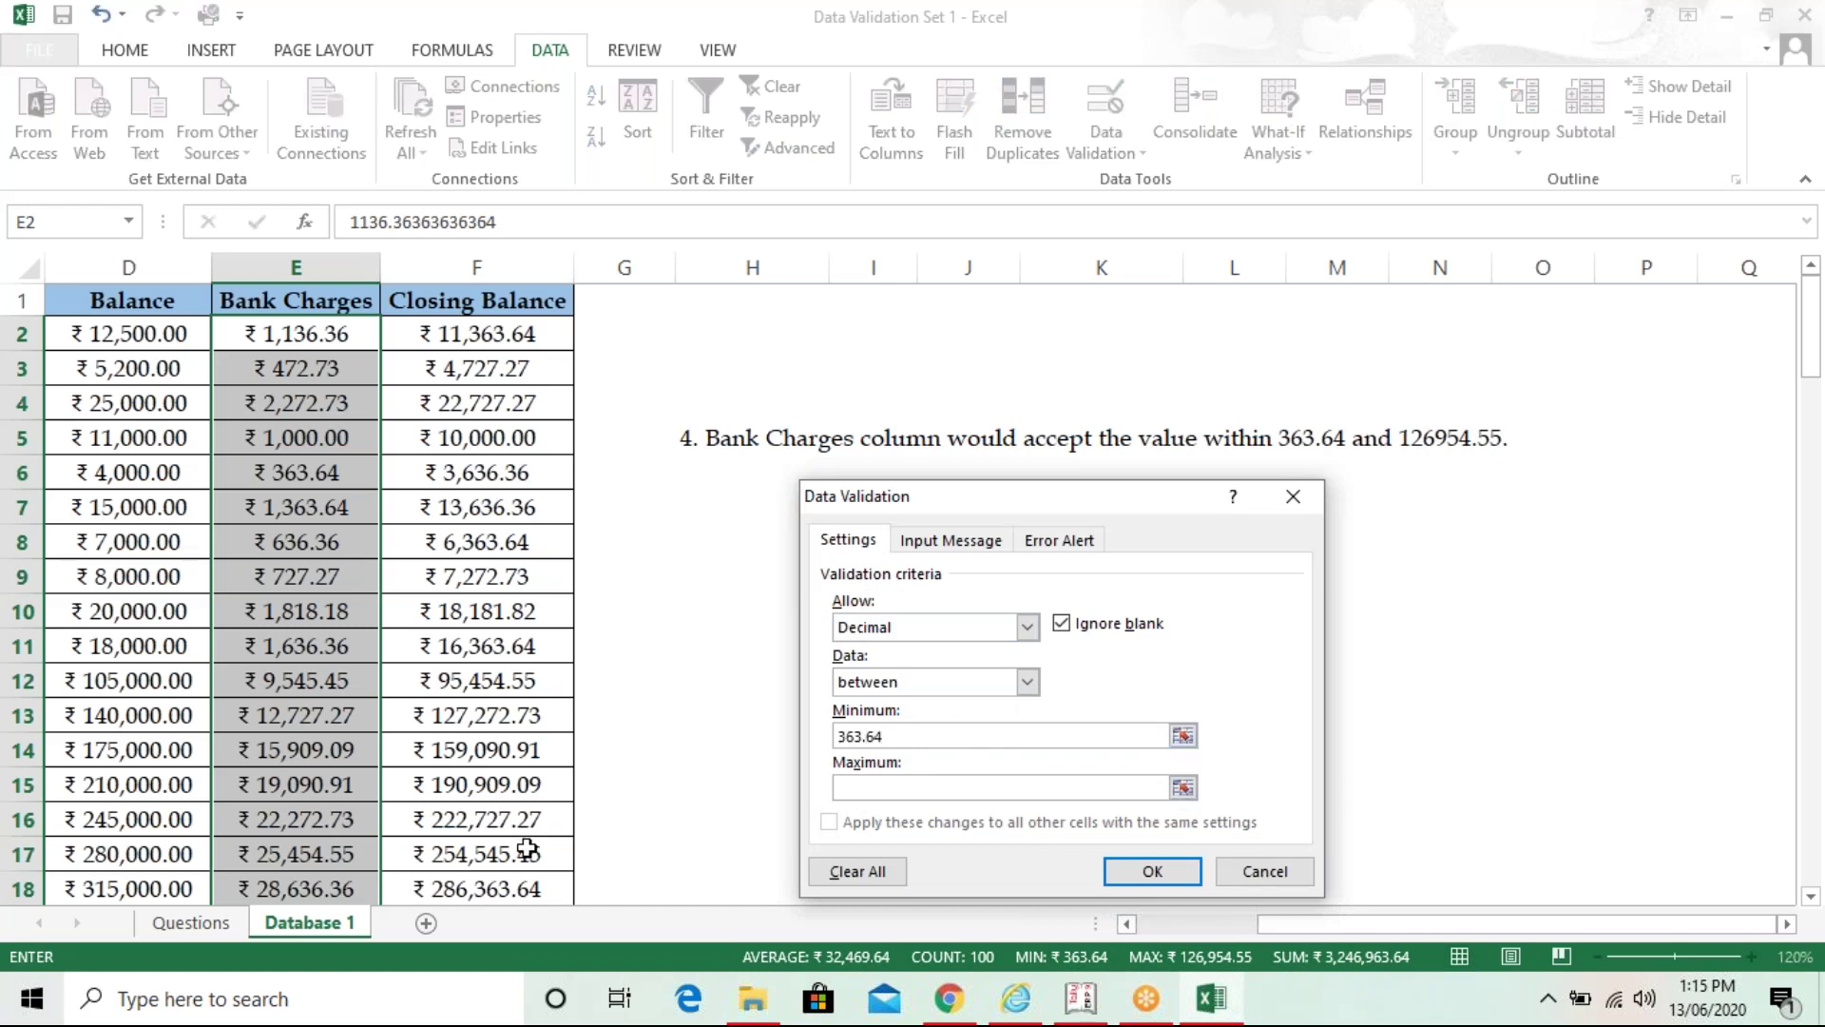
{"action": "left_click", "coordinate": [920, 788]}
{"action": "type", "text": "126954.55"}
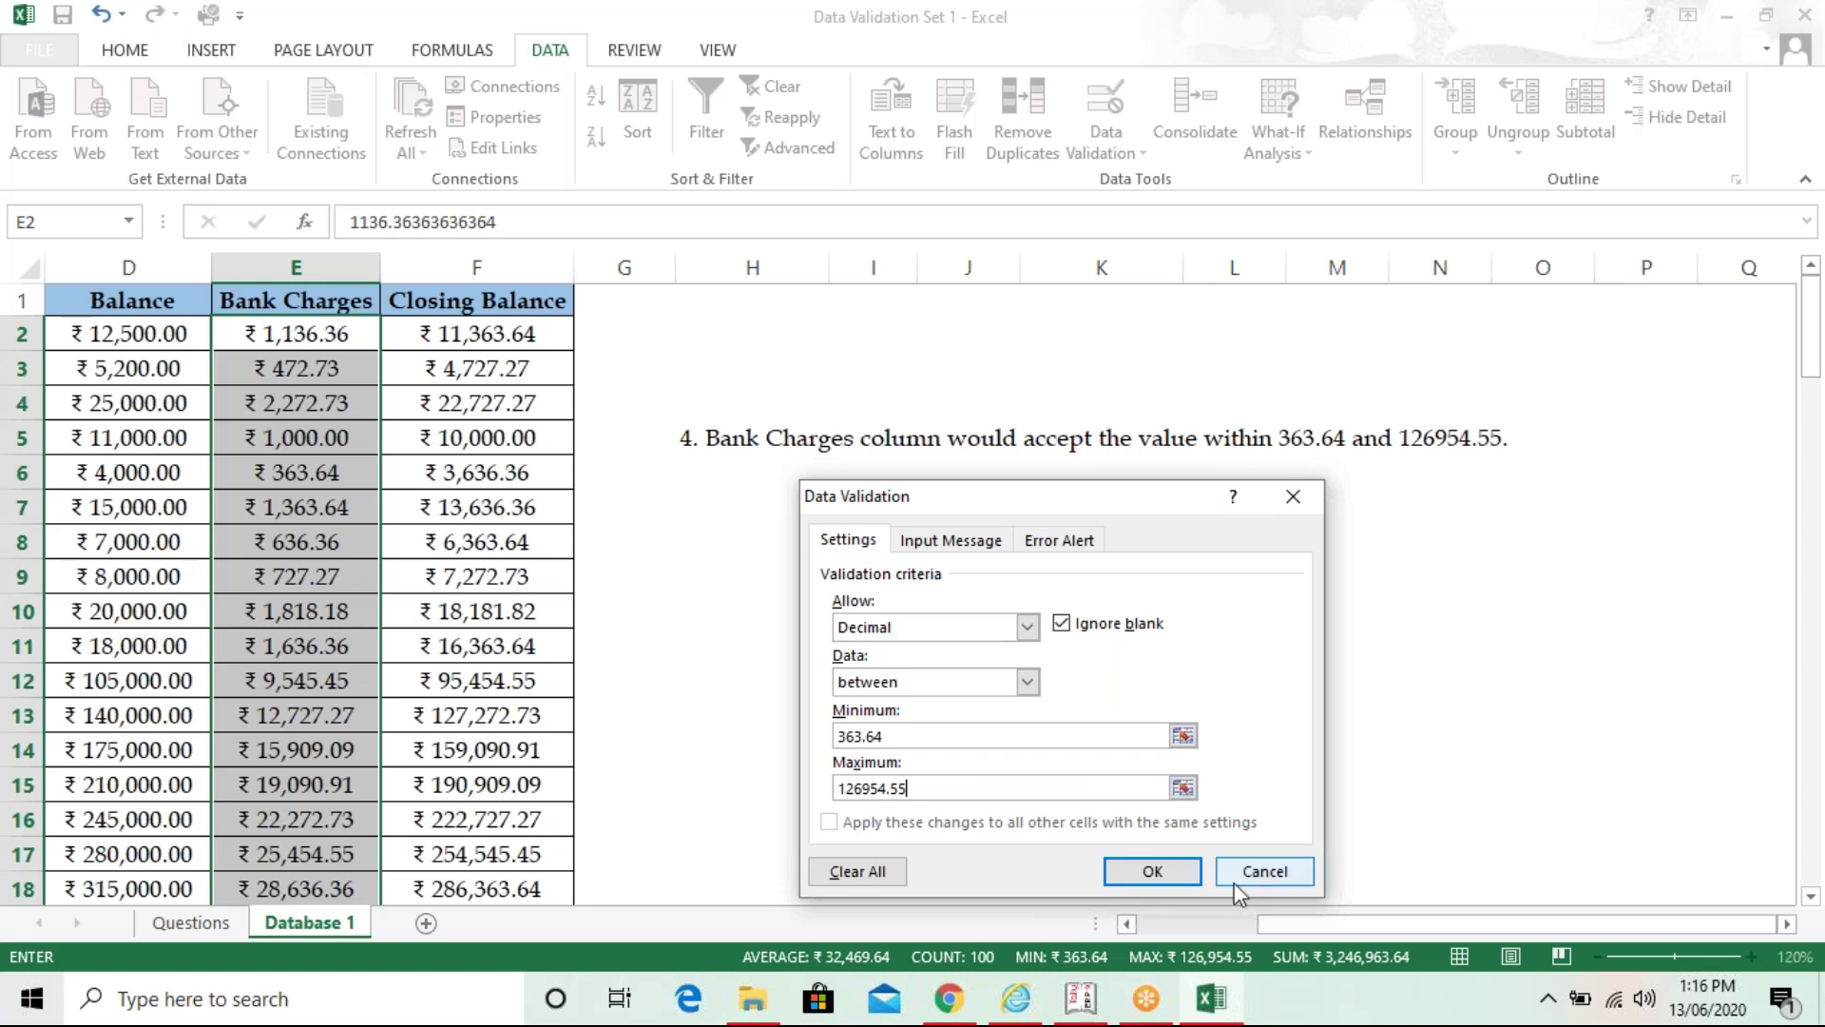
{"action": "left_click", "coordinate": [1188, 880]}
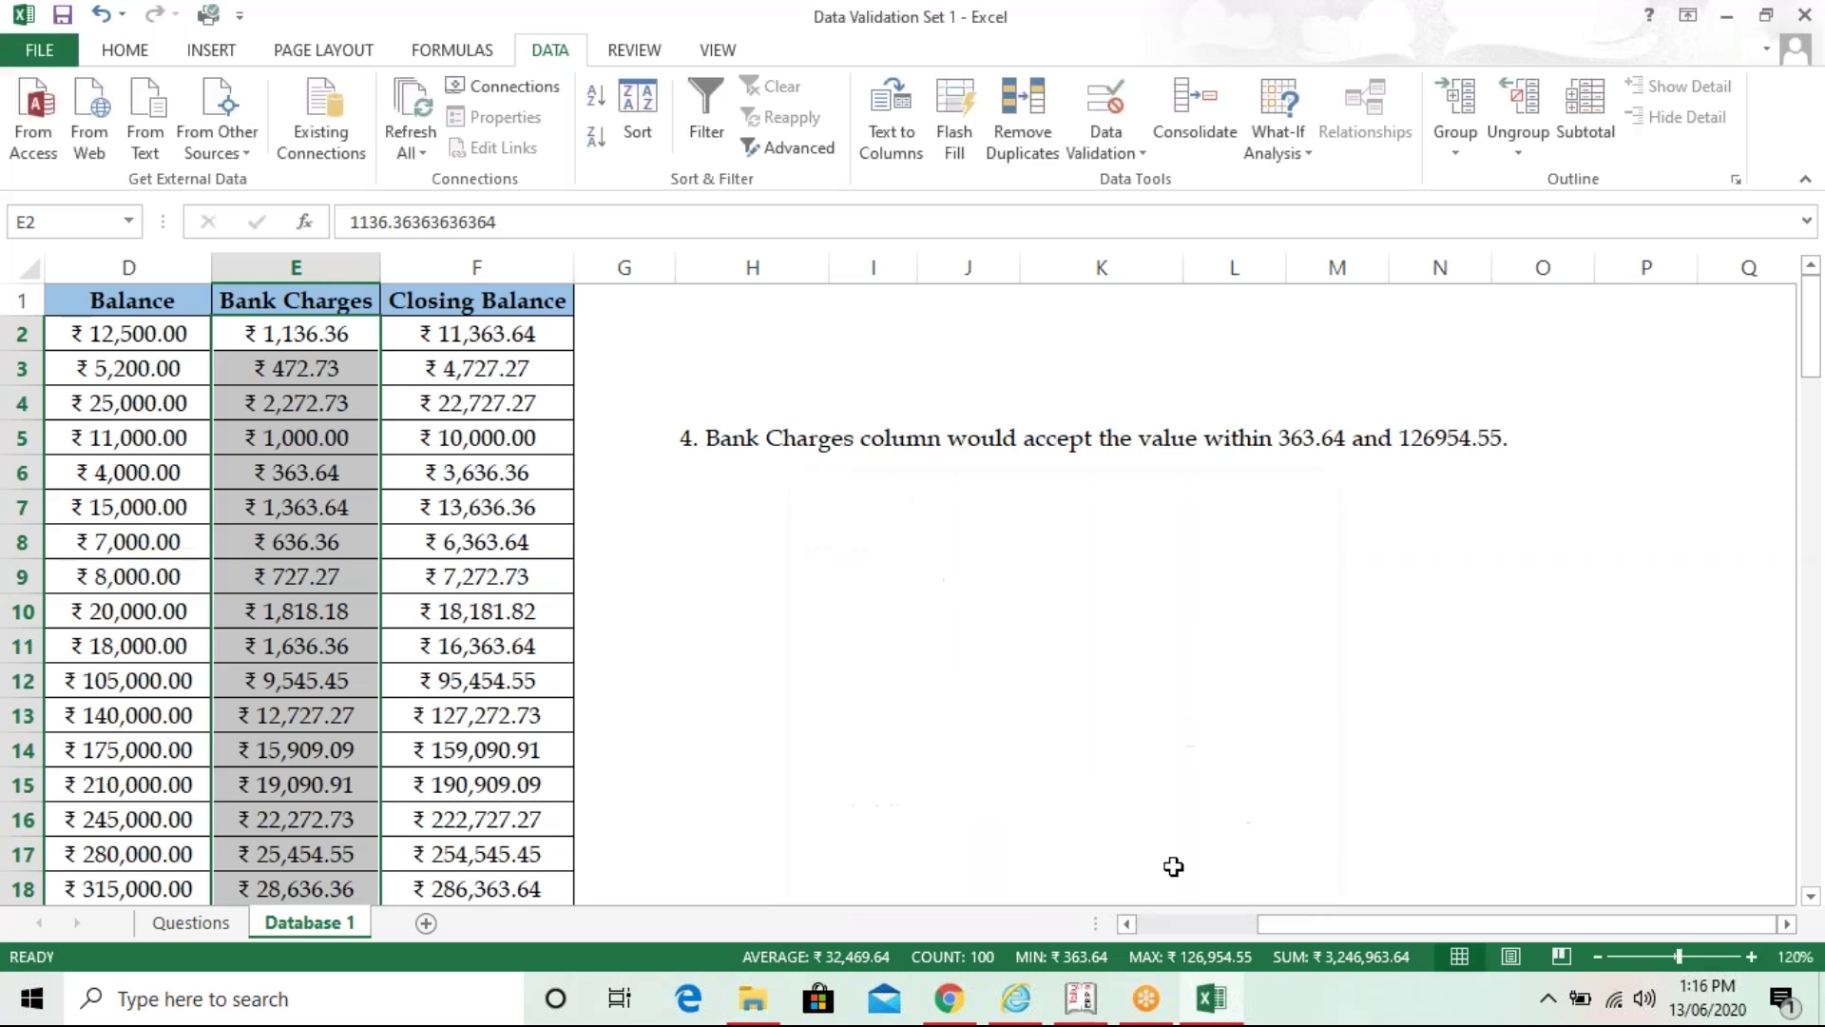
{"action": "left_click", "coordinate": [303, 339]}
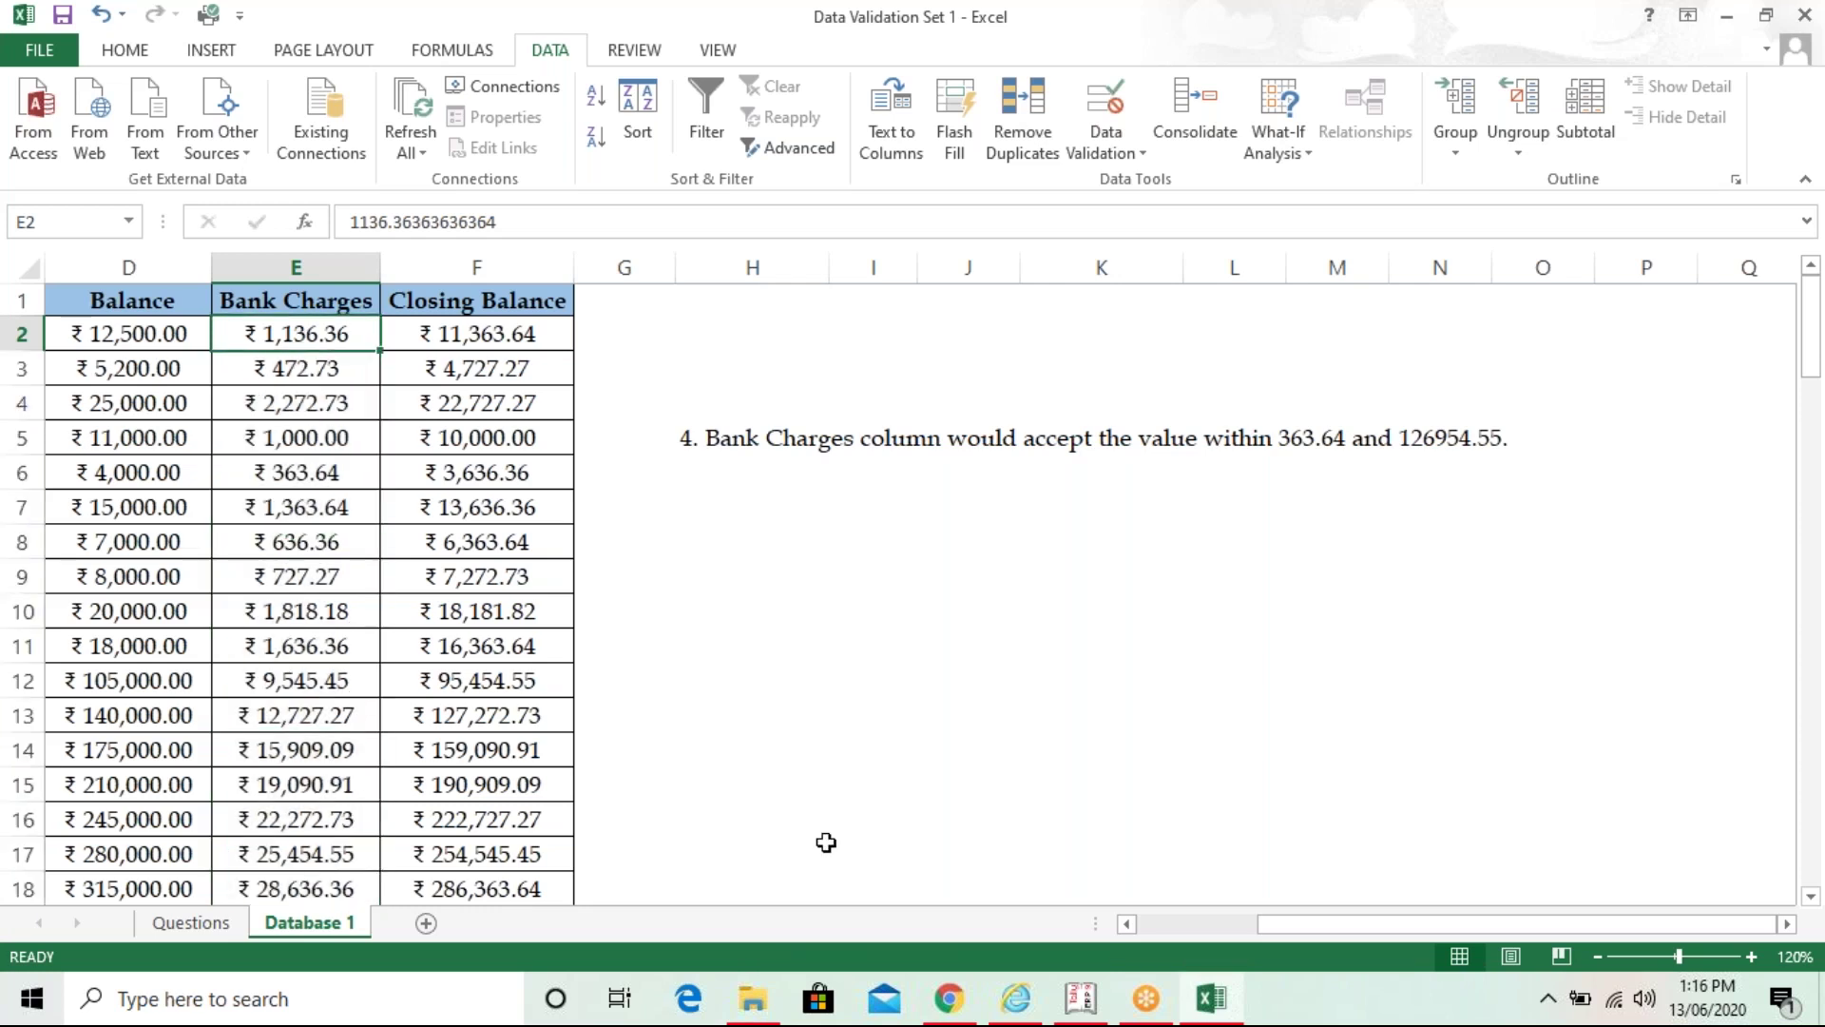
{"action": "key", "text": "F2"}
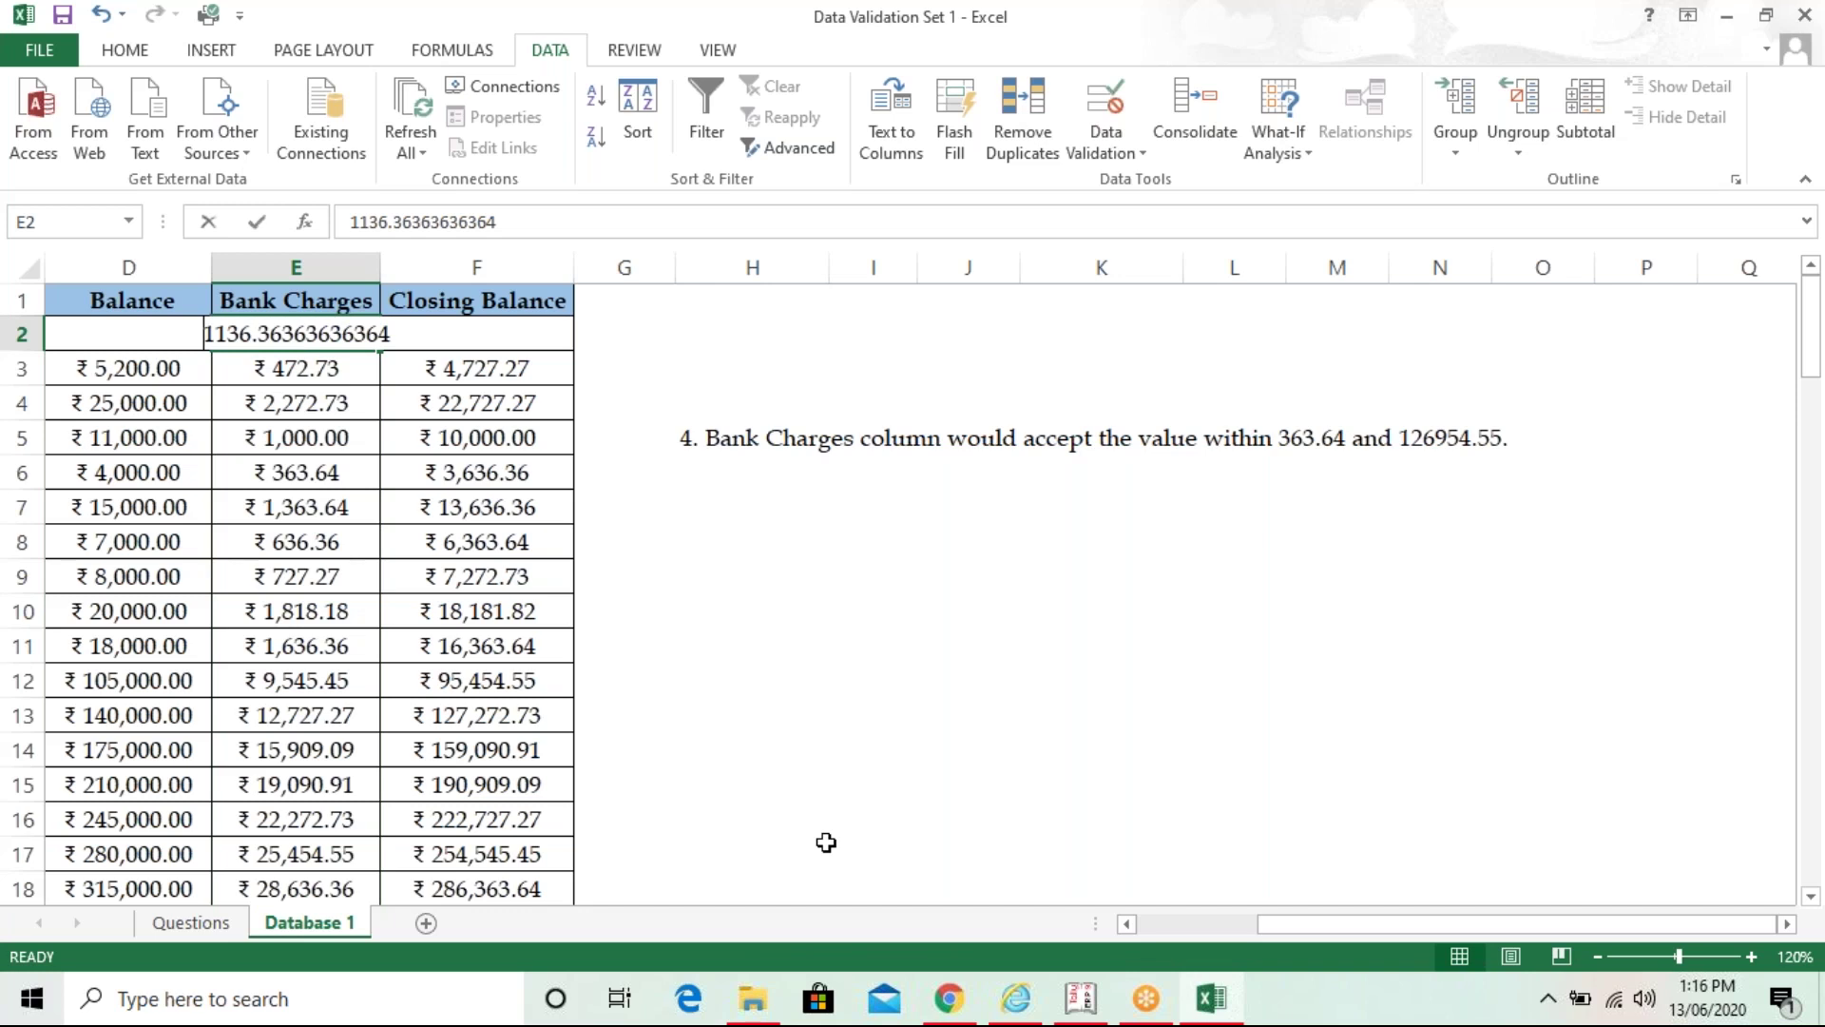
{"action": "type", "text": "3"}
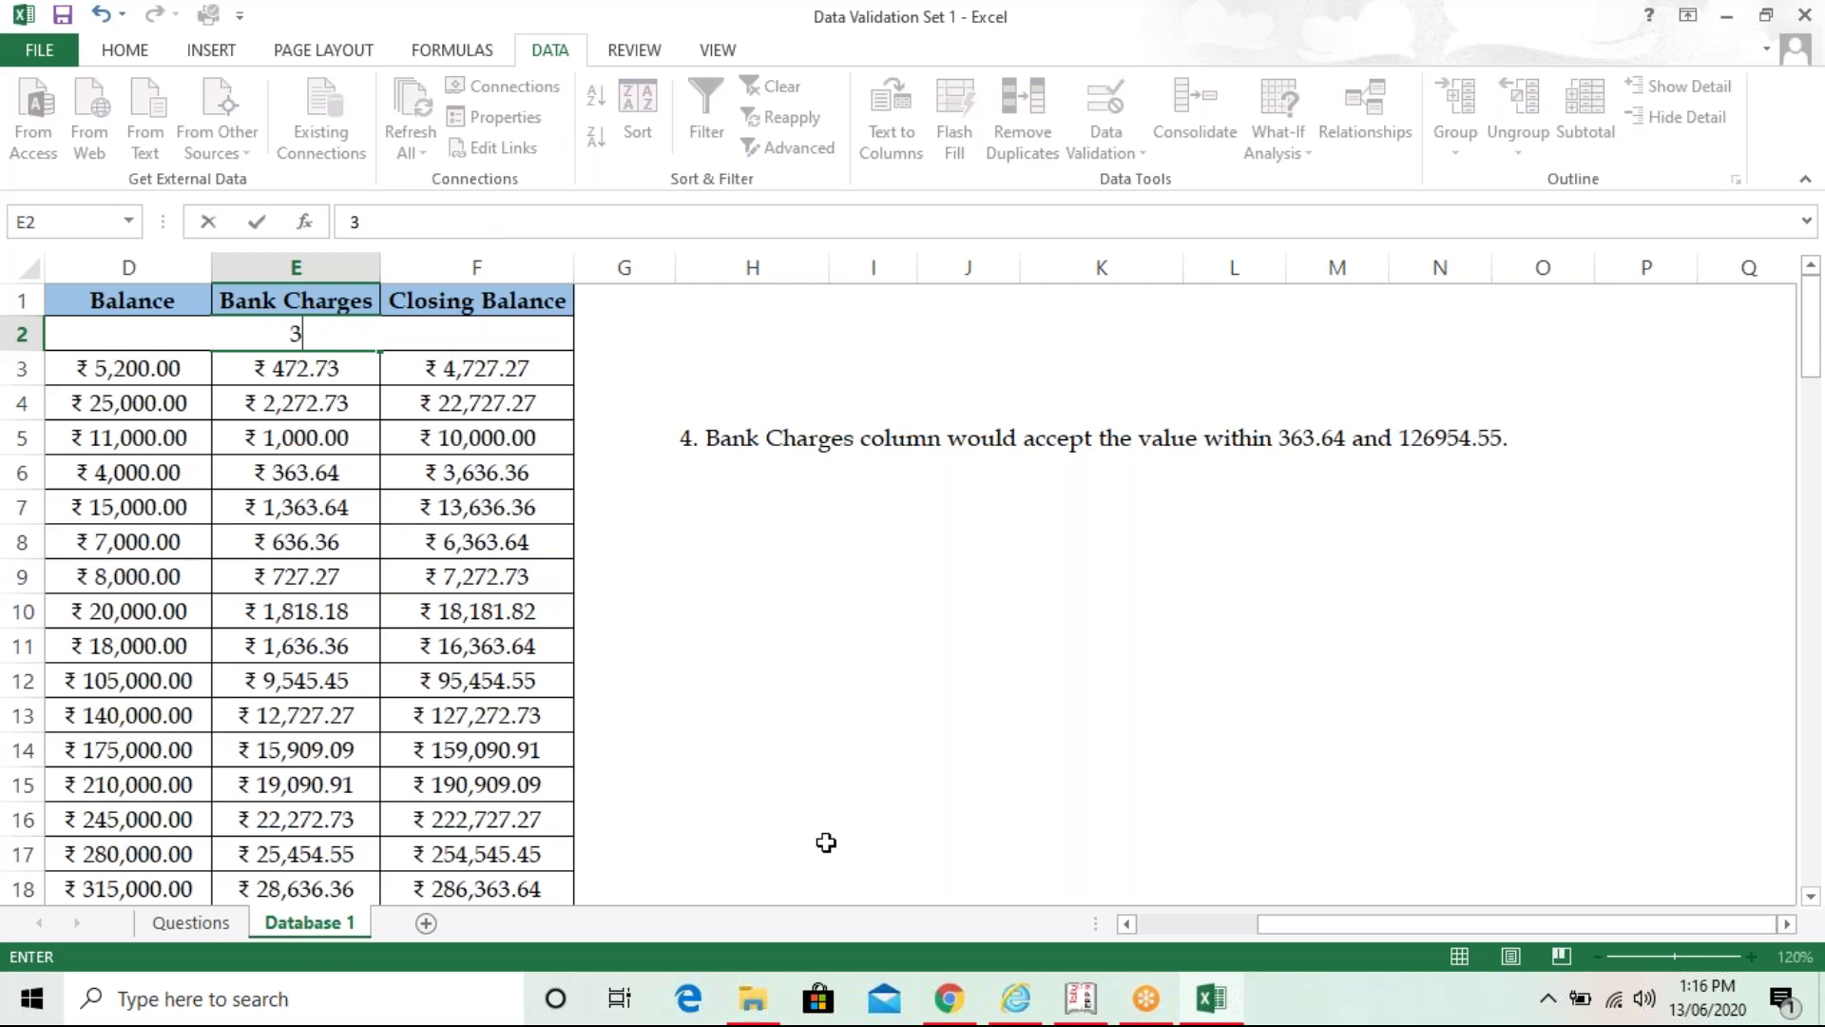
{"action": "type", "text": "00"}
{"action": "key", "text": "Return"}
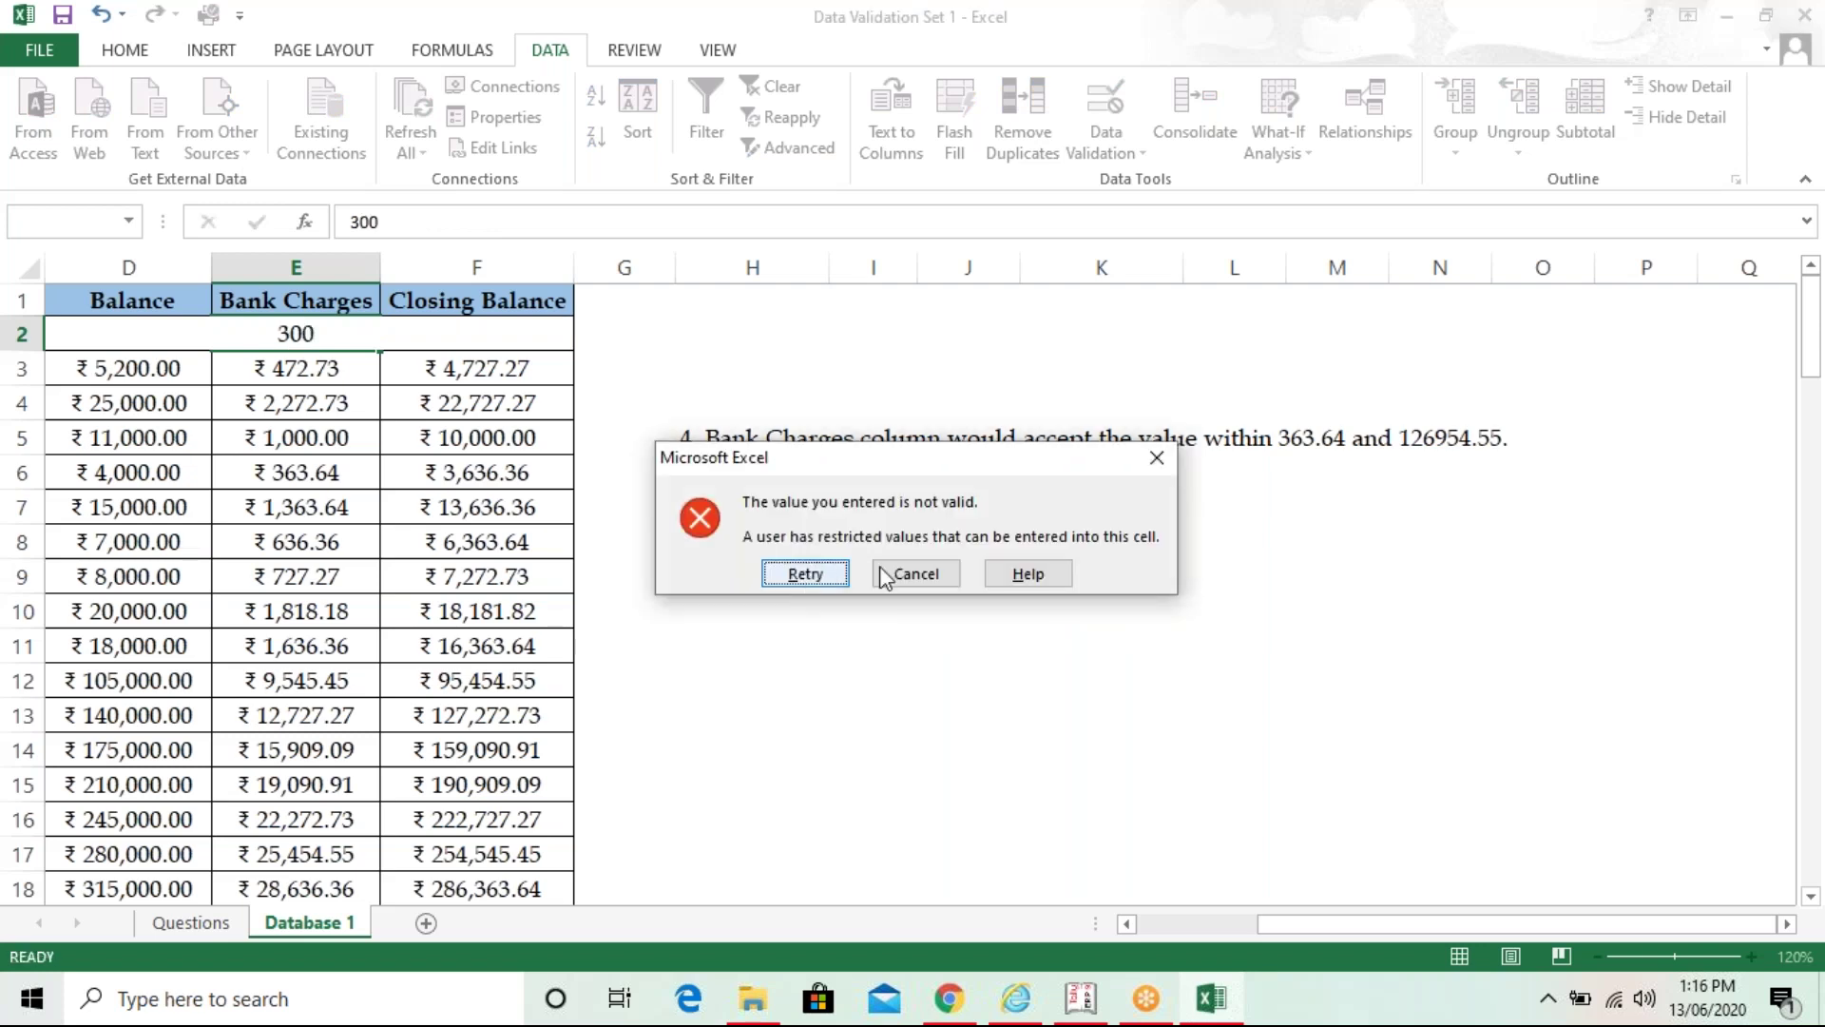
{"action": "left_click", "coordinate": [935, 570]}
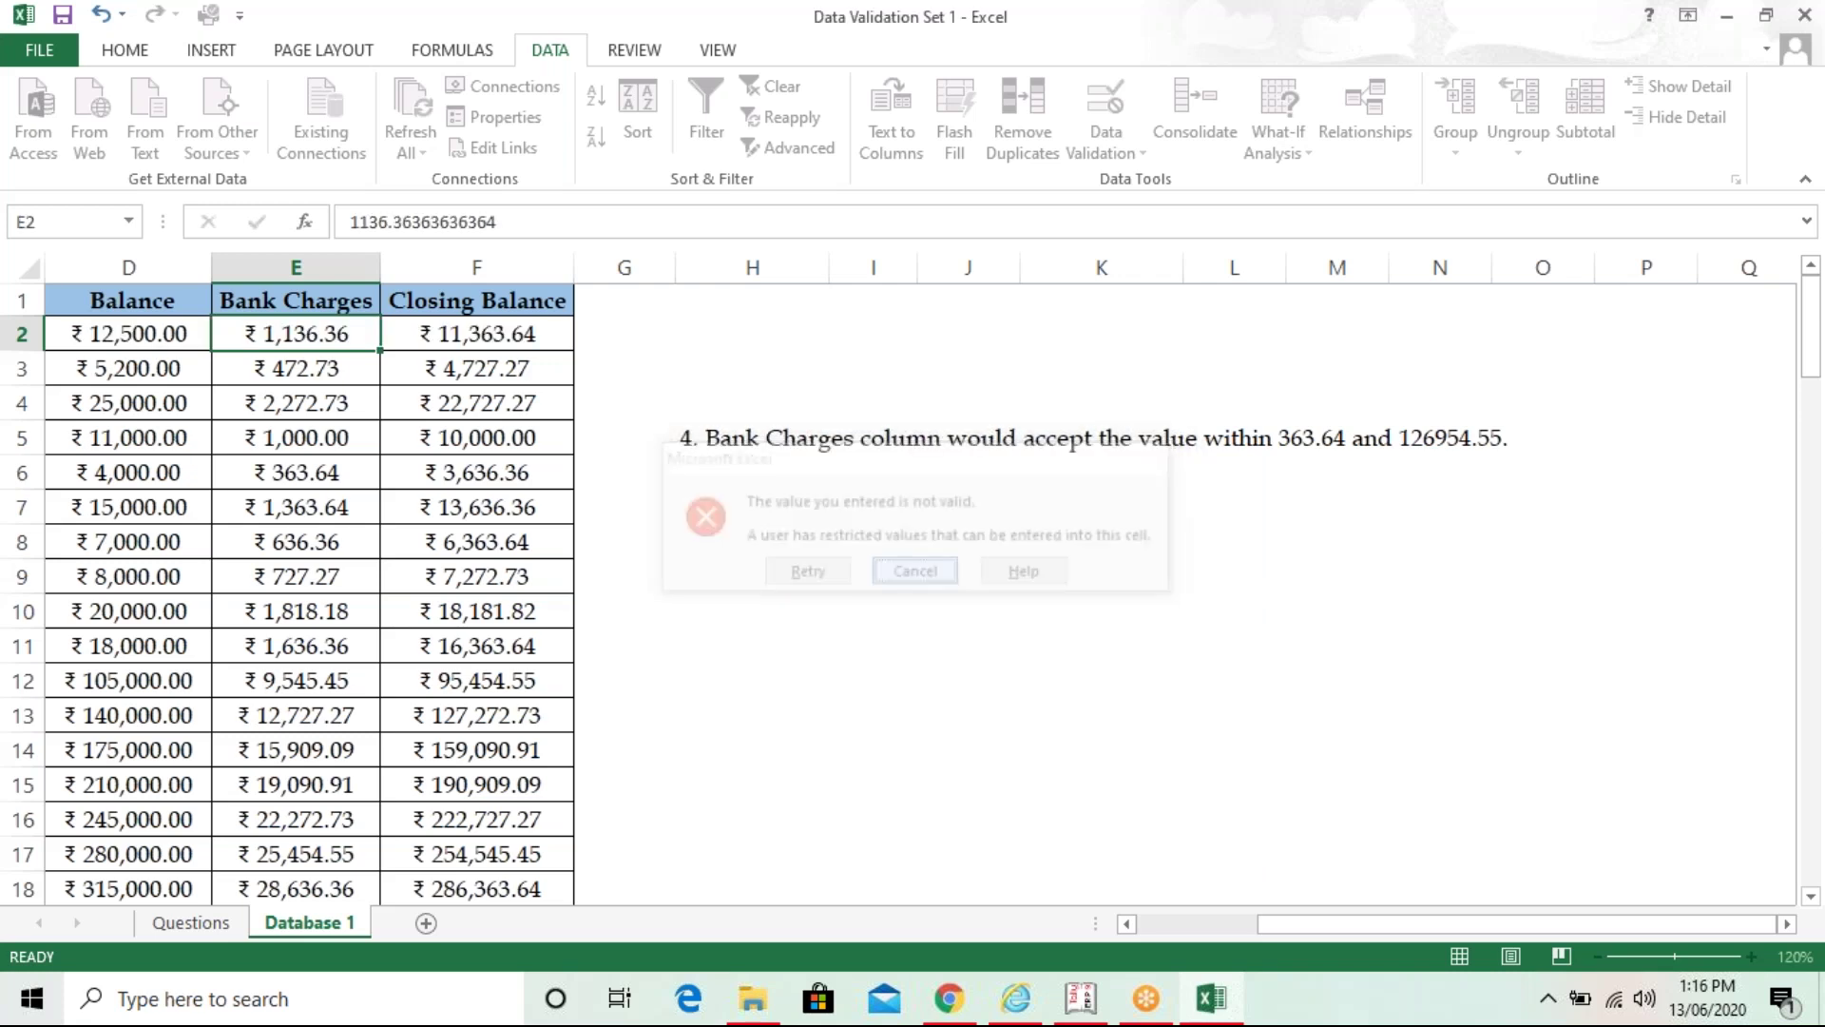
{"action": "left_click", "coordinate": [955, 622]}
{"action": "key", "text": "Left"}
{"action": "key", "text": "Left"}
{"action": "key", "text": "Left"}
{"action": "key", "text": "Left"}
{"action": "key", "text": "Left"}
{"action": "key", "text": "Left"}
{"action": "key", "text": "Left"}
{"action": "key", "text": "Left"}
{"action": "key", "text": "Left"}
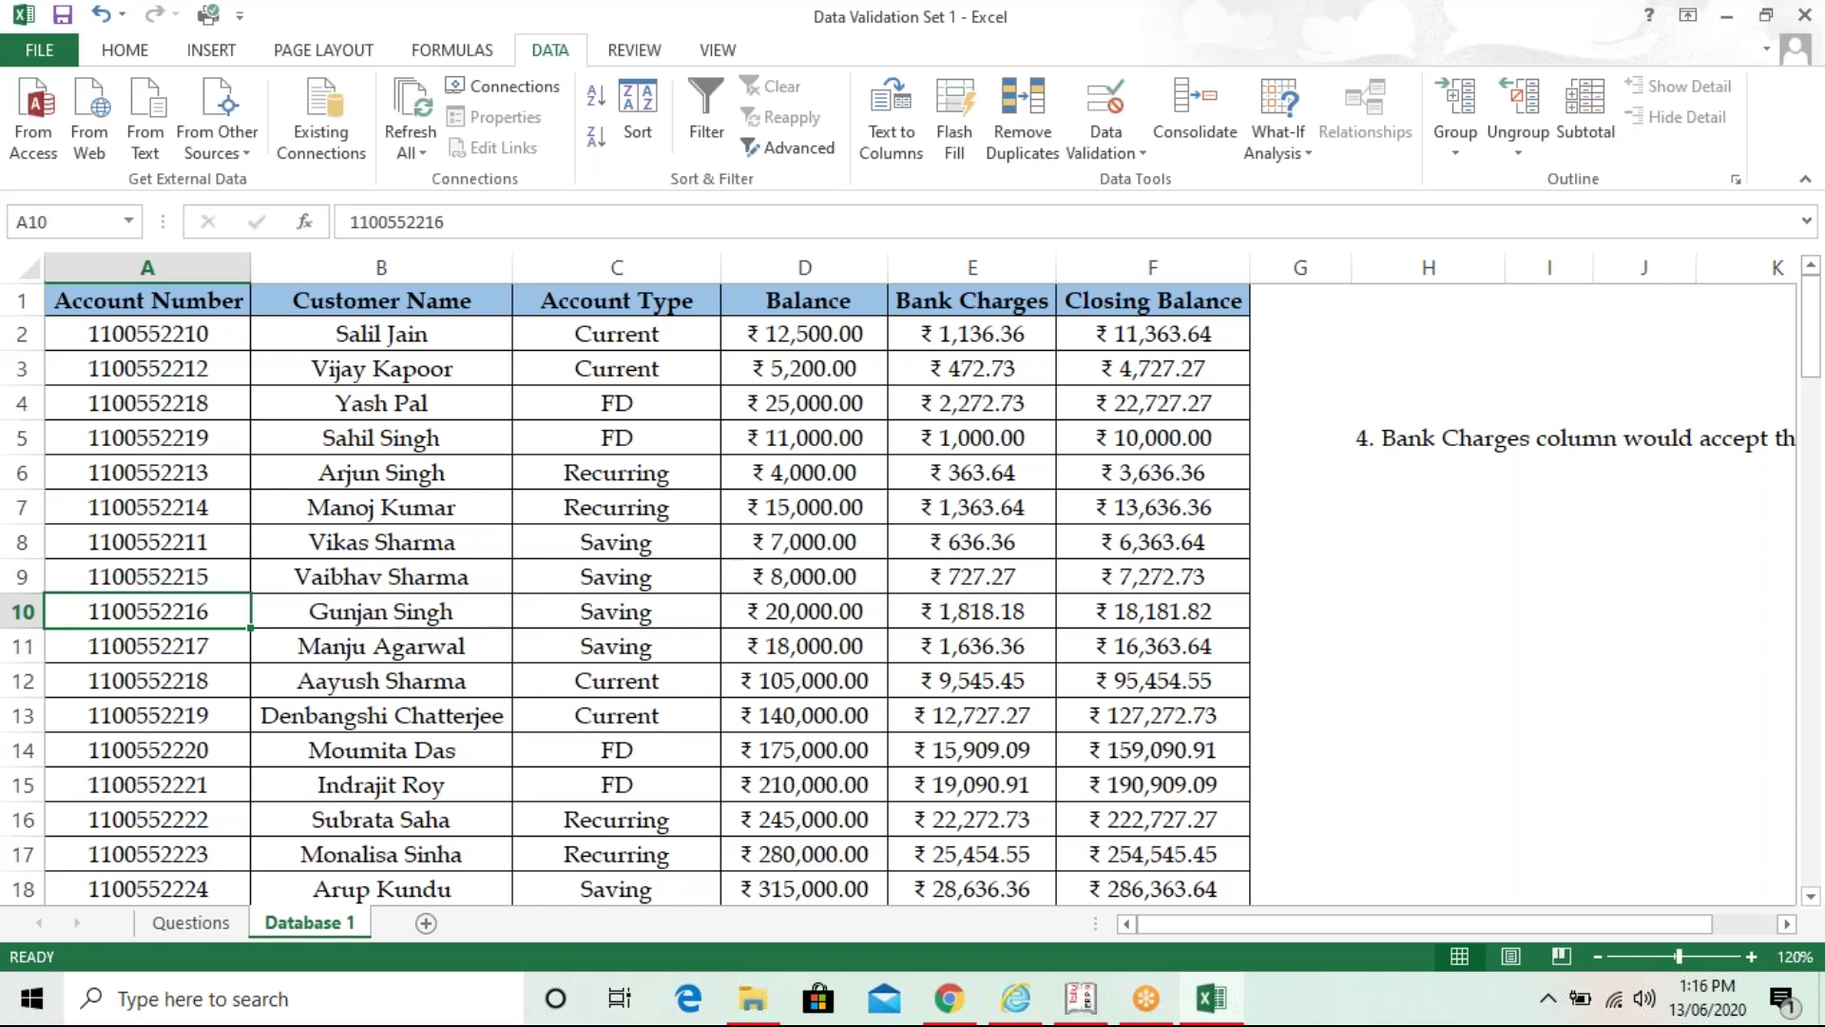
- Close Data Validation Set 1.xlsx from the Questions sheet, choosing Don't Save
{"action": "left_click", "coordinate": [190, 922]}
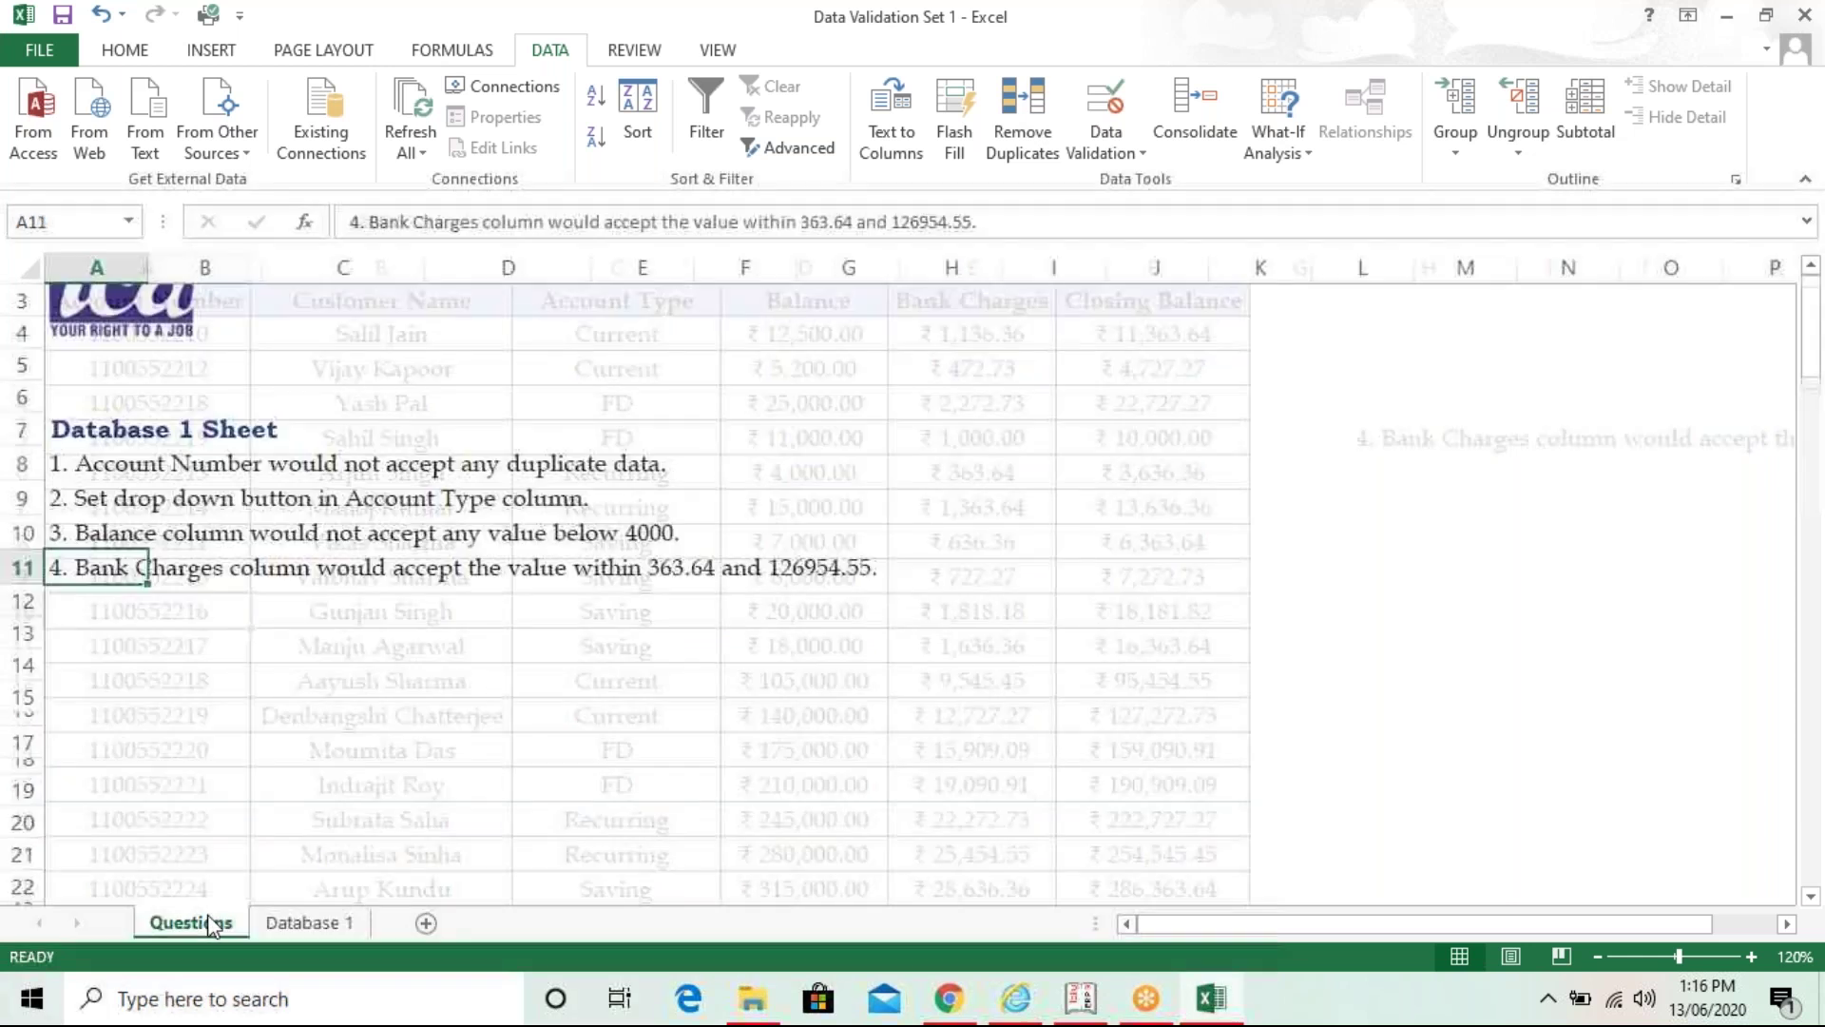
{"action": "left_click", "coordinate": [1805, 14]}
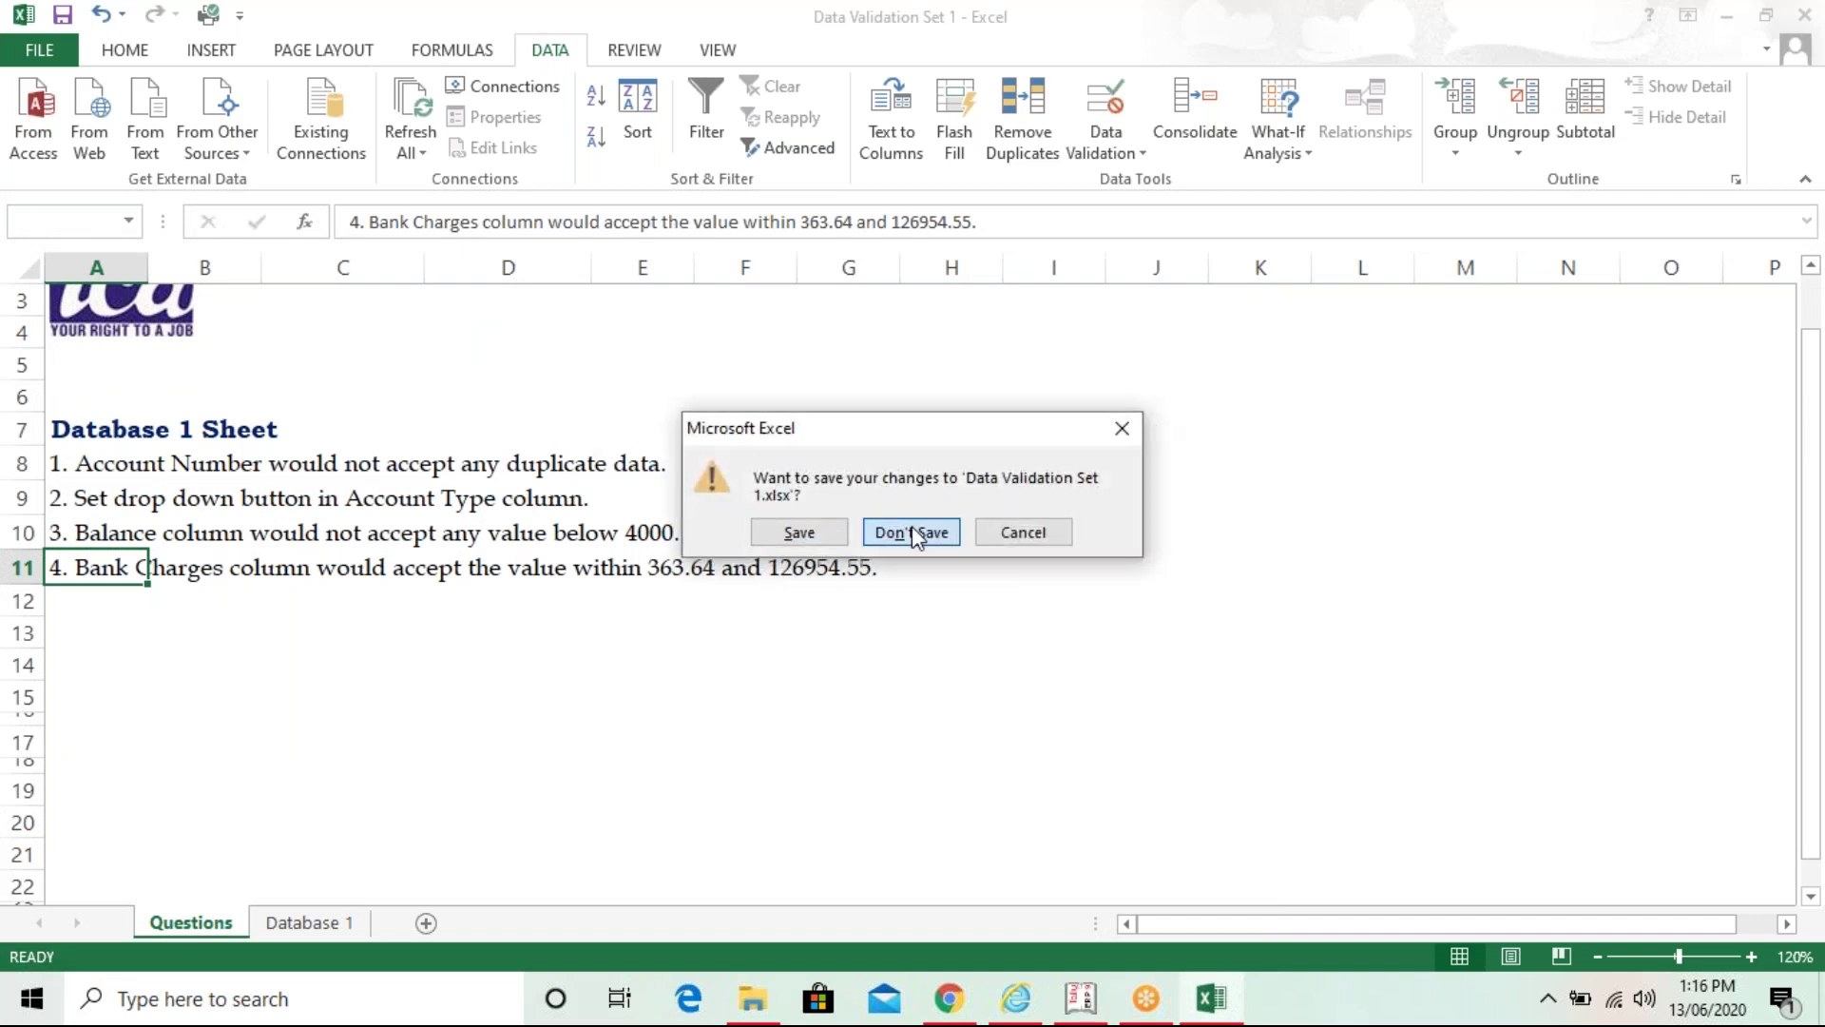
{"action": "left_click", "coordinate": [915, 532]}
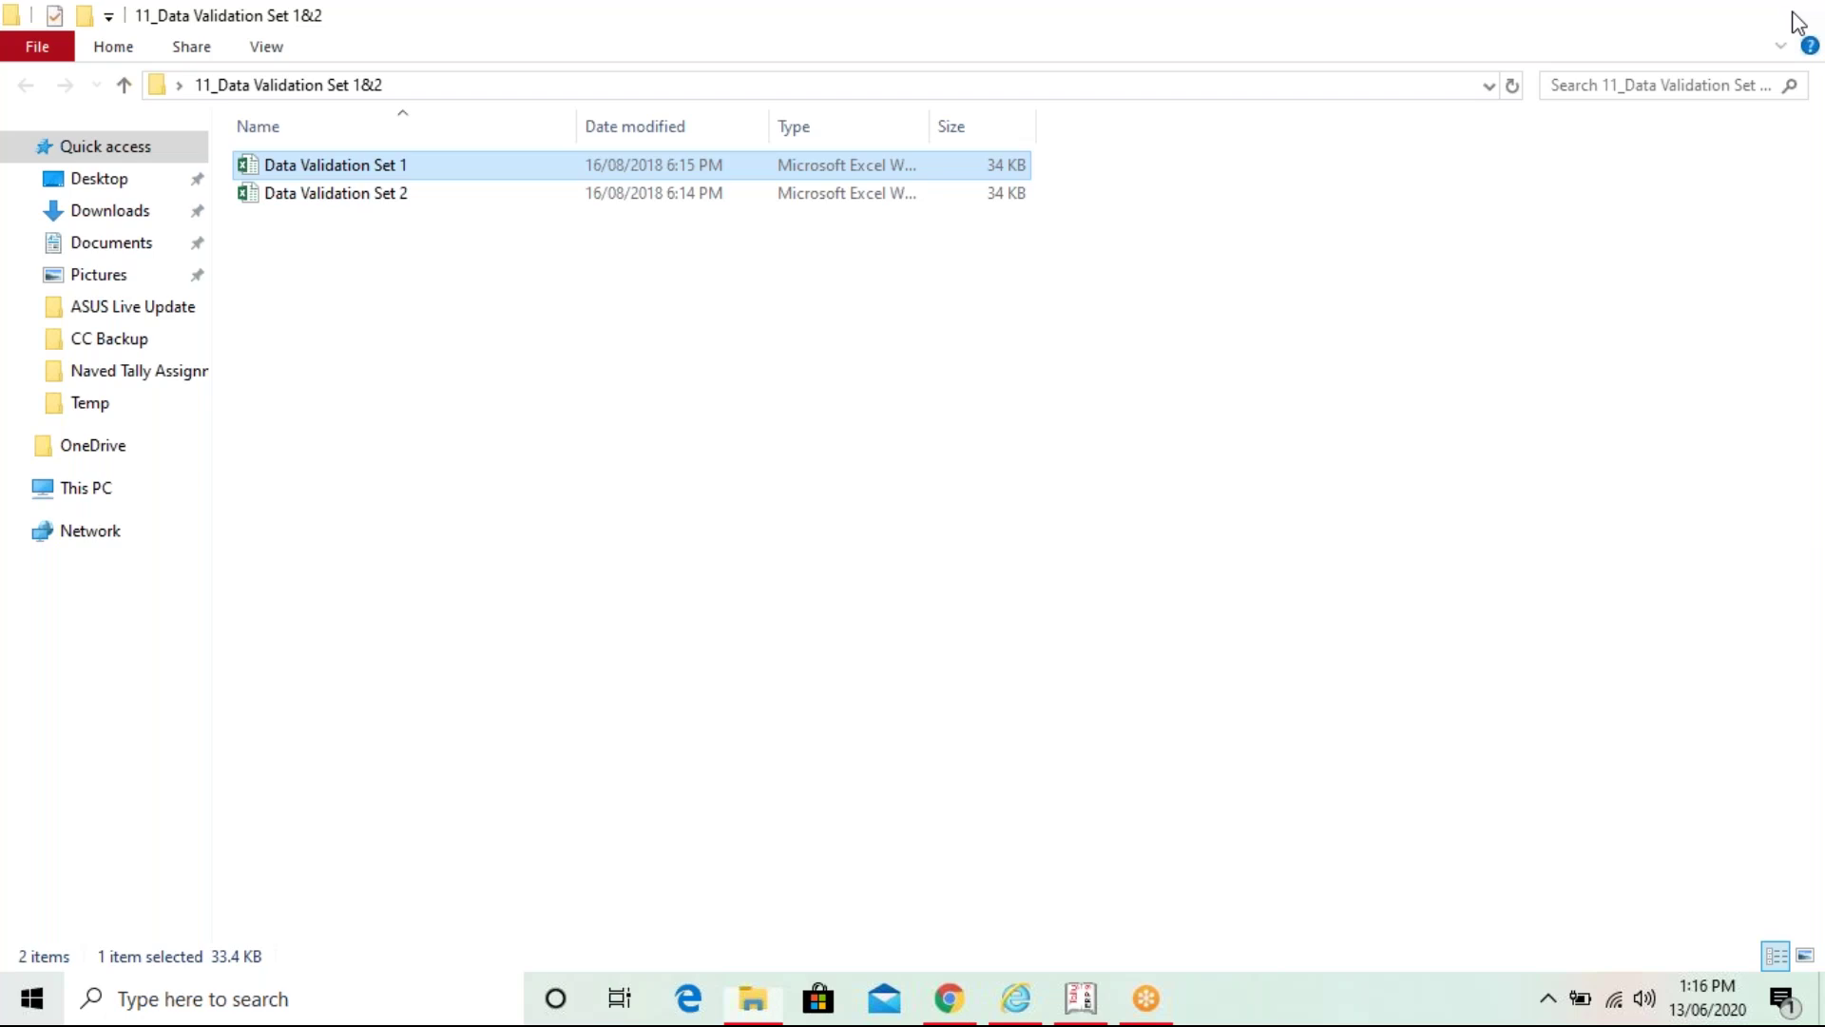
- Open Pivot Chart.xlsx from the 11_Pivot Chart Jan19 folder on the desktop
{"action": "left_click", "coordinate": [1796, 23]}
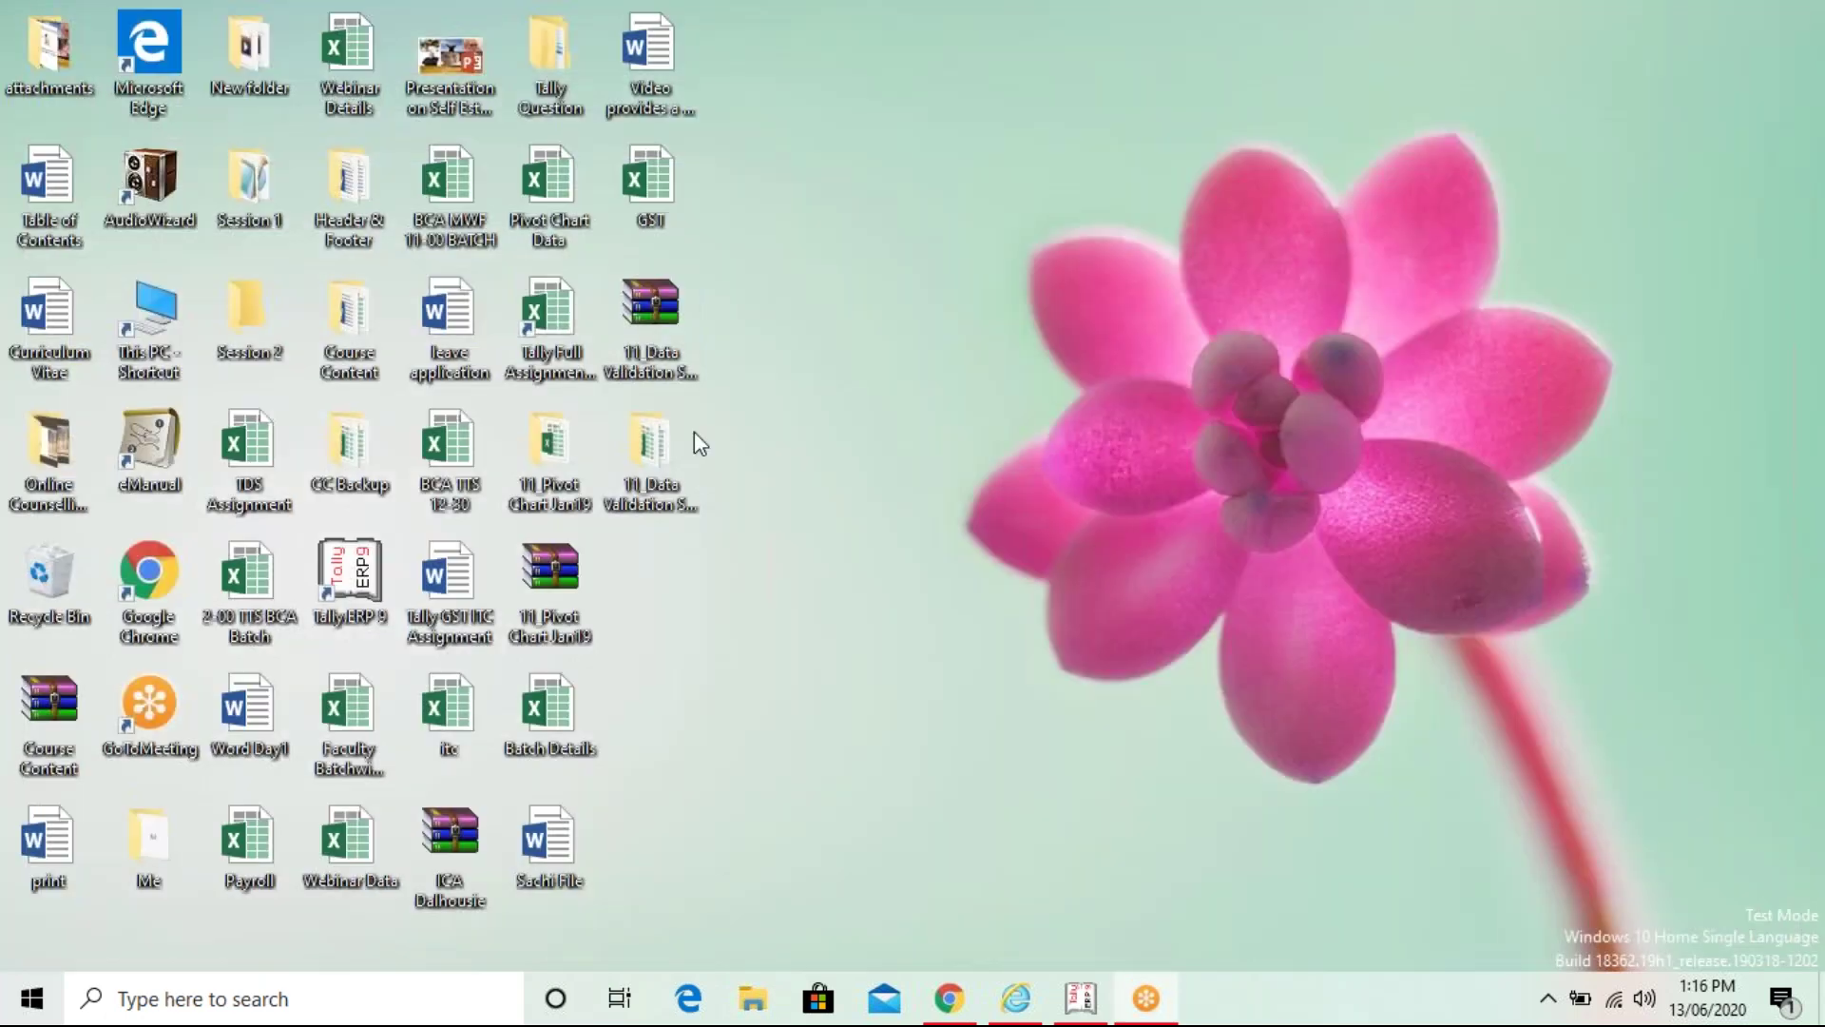
{"action": "double_click", "coordinate": [551, 445]}
{"action": "double_click", "coordinate": [384, 171]}
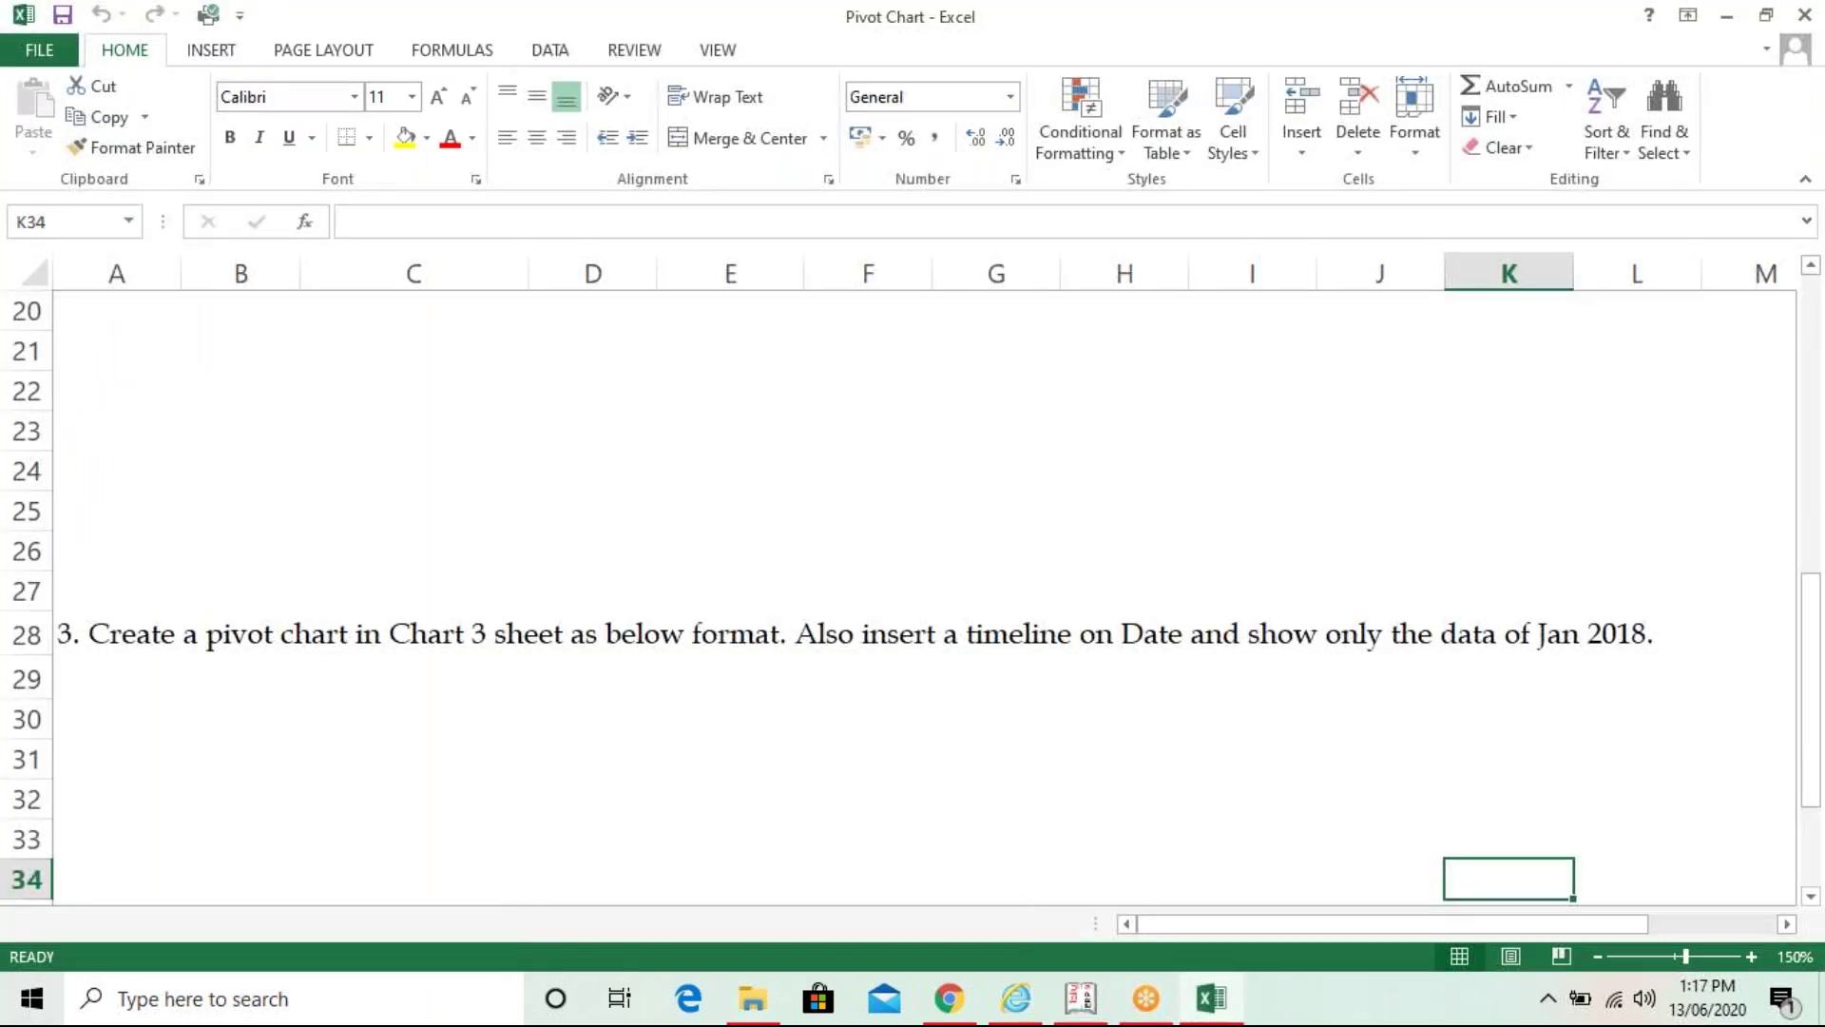
- Zoom the Questions sheet to 130% and read down through the Chart 1–3 tasks
{"action": "left_click", "coordinate": [1467, 401]}
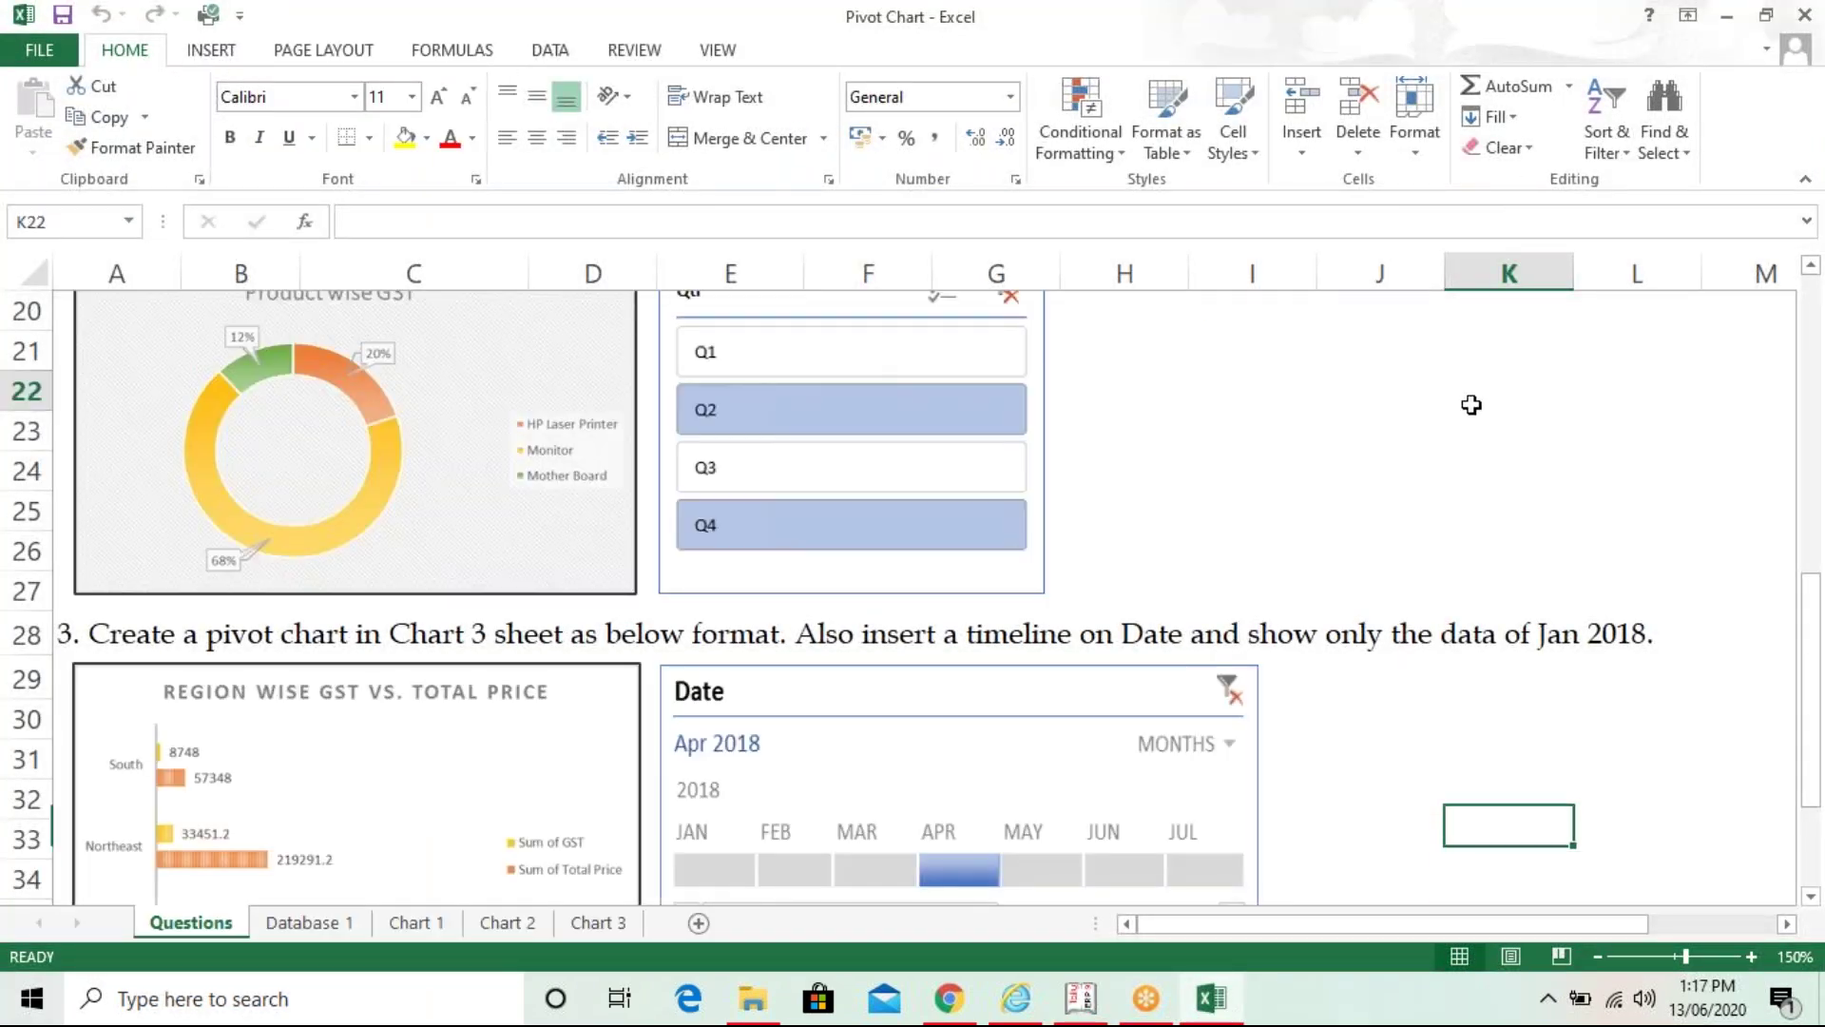
{"action": "left_click", "coordinate": [1596, 954]}
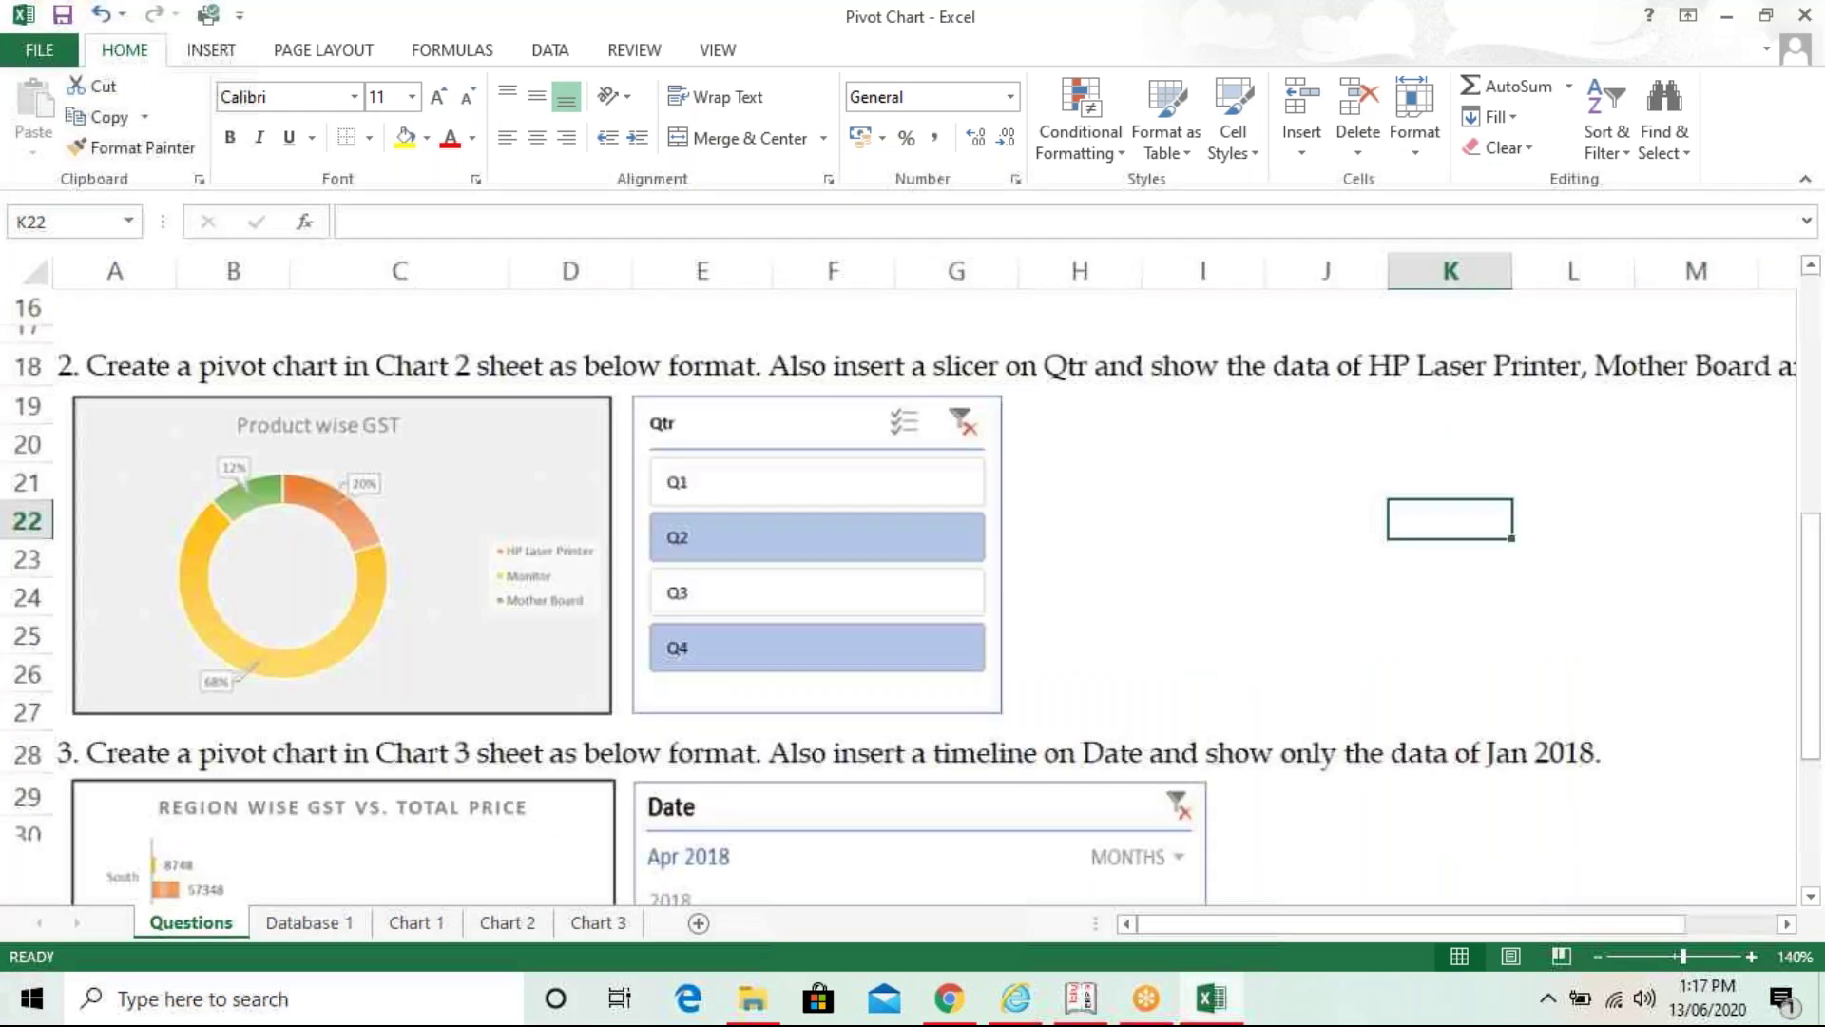
{"action": "left_click", "coordinate": [1596, 955]}
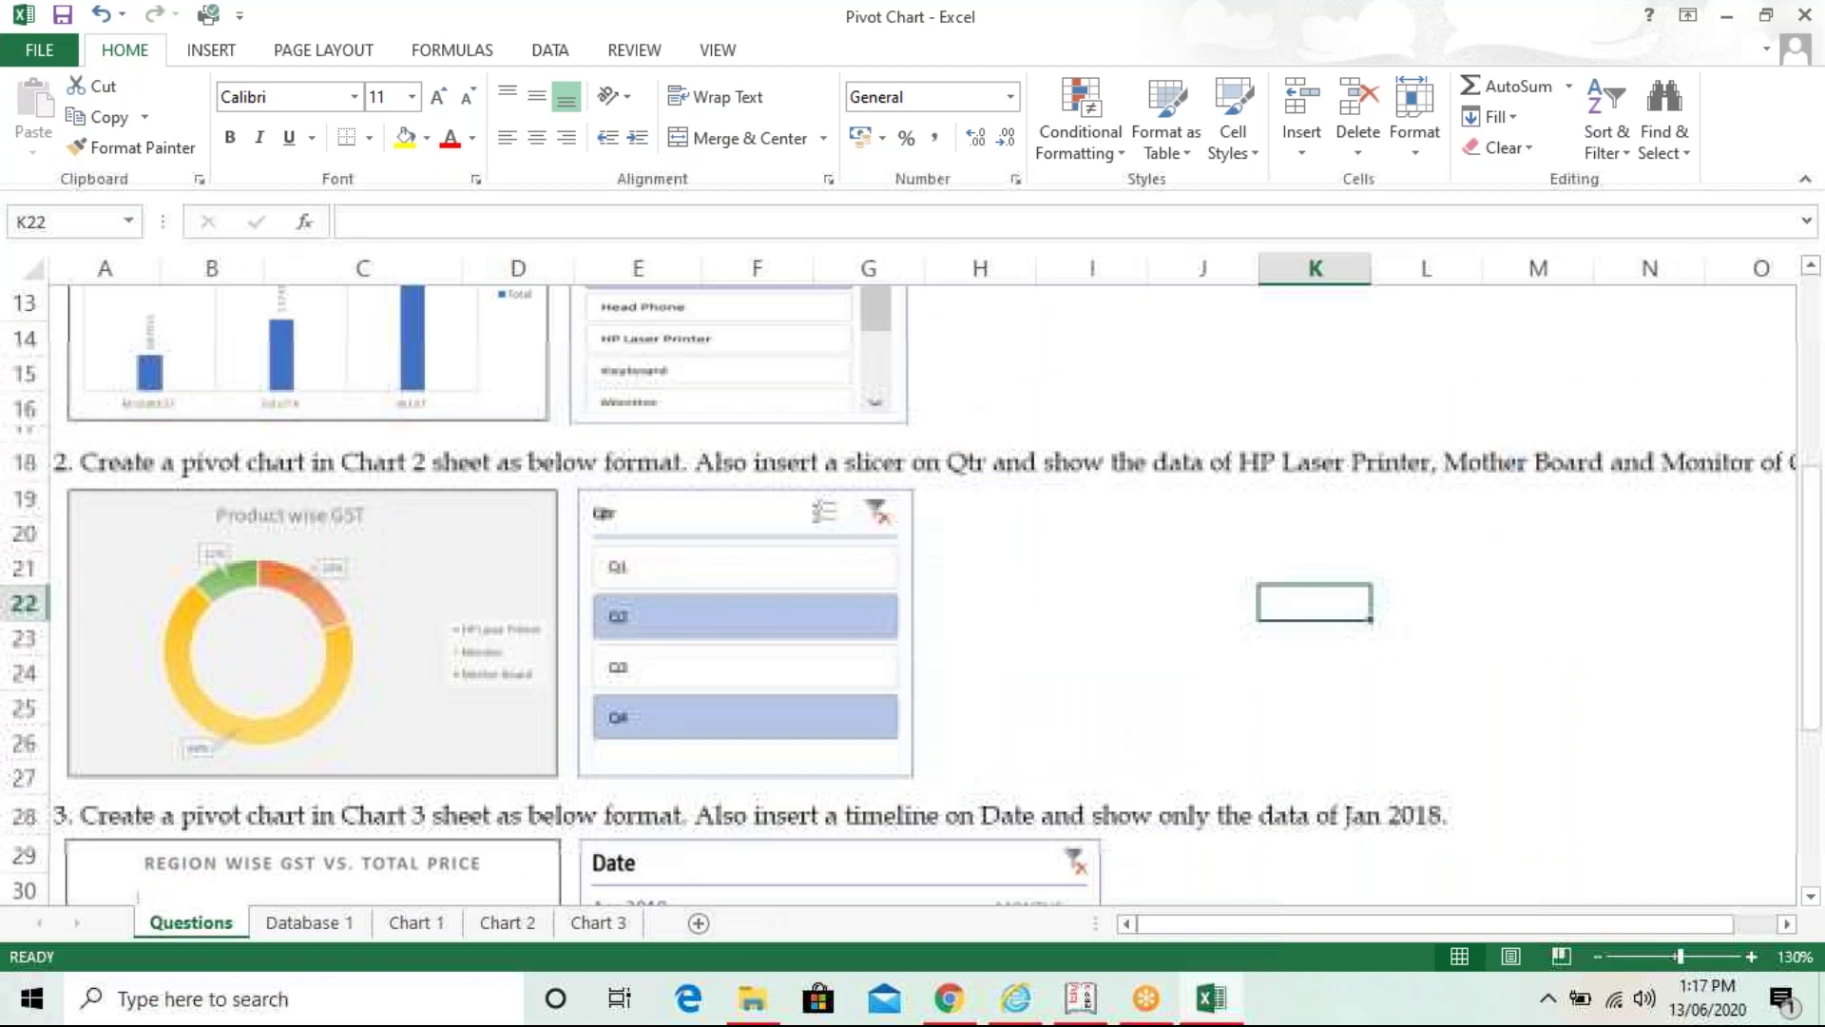
{"action": "left_click", "coordinate": [1504, 738]}
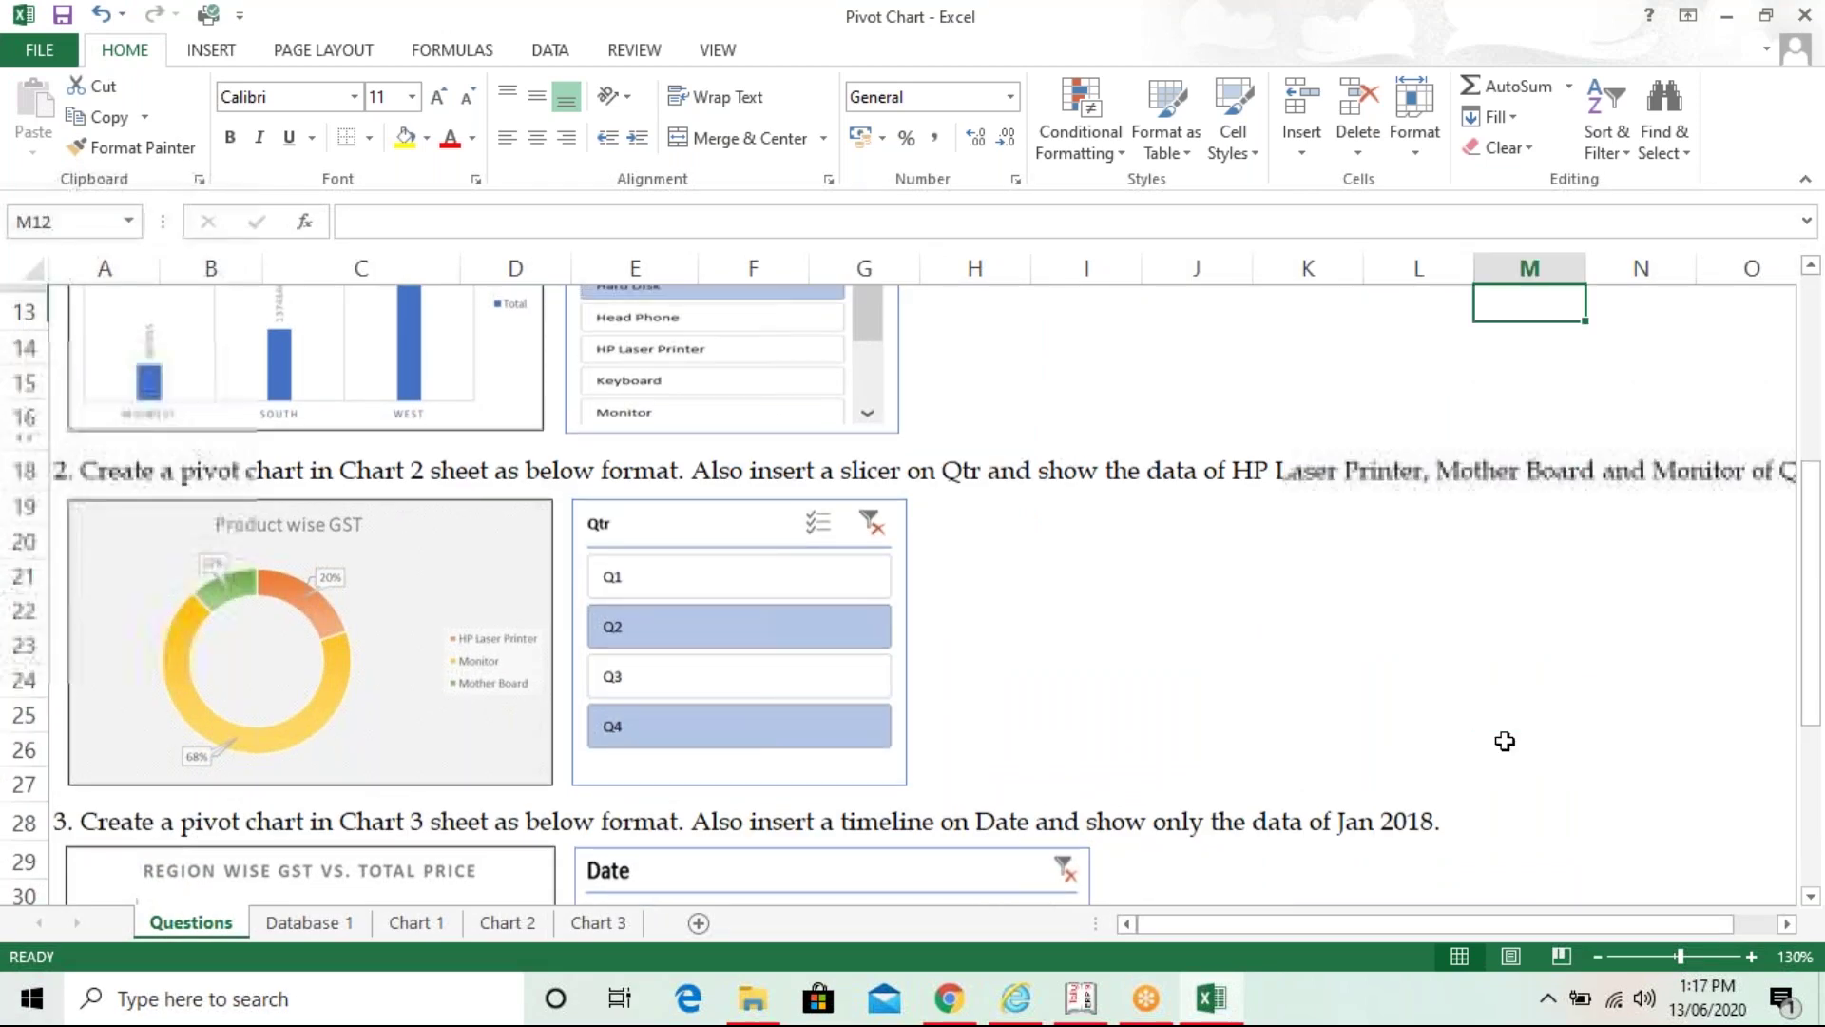
{"action": "key", "text": "ctrl+Up"}
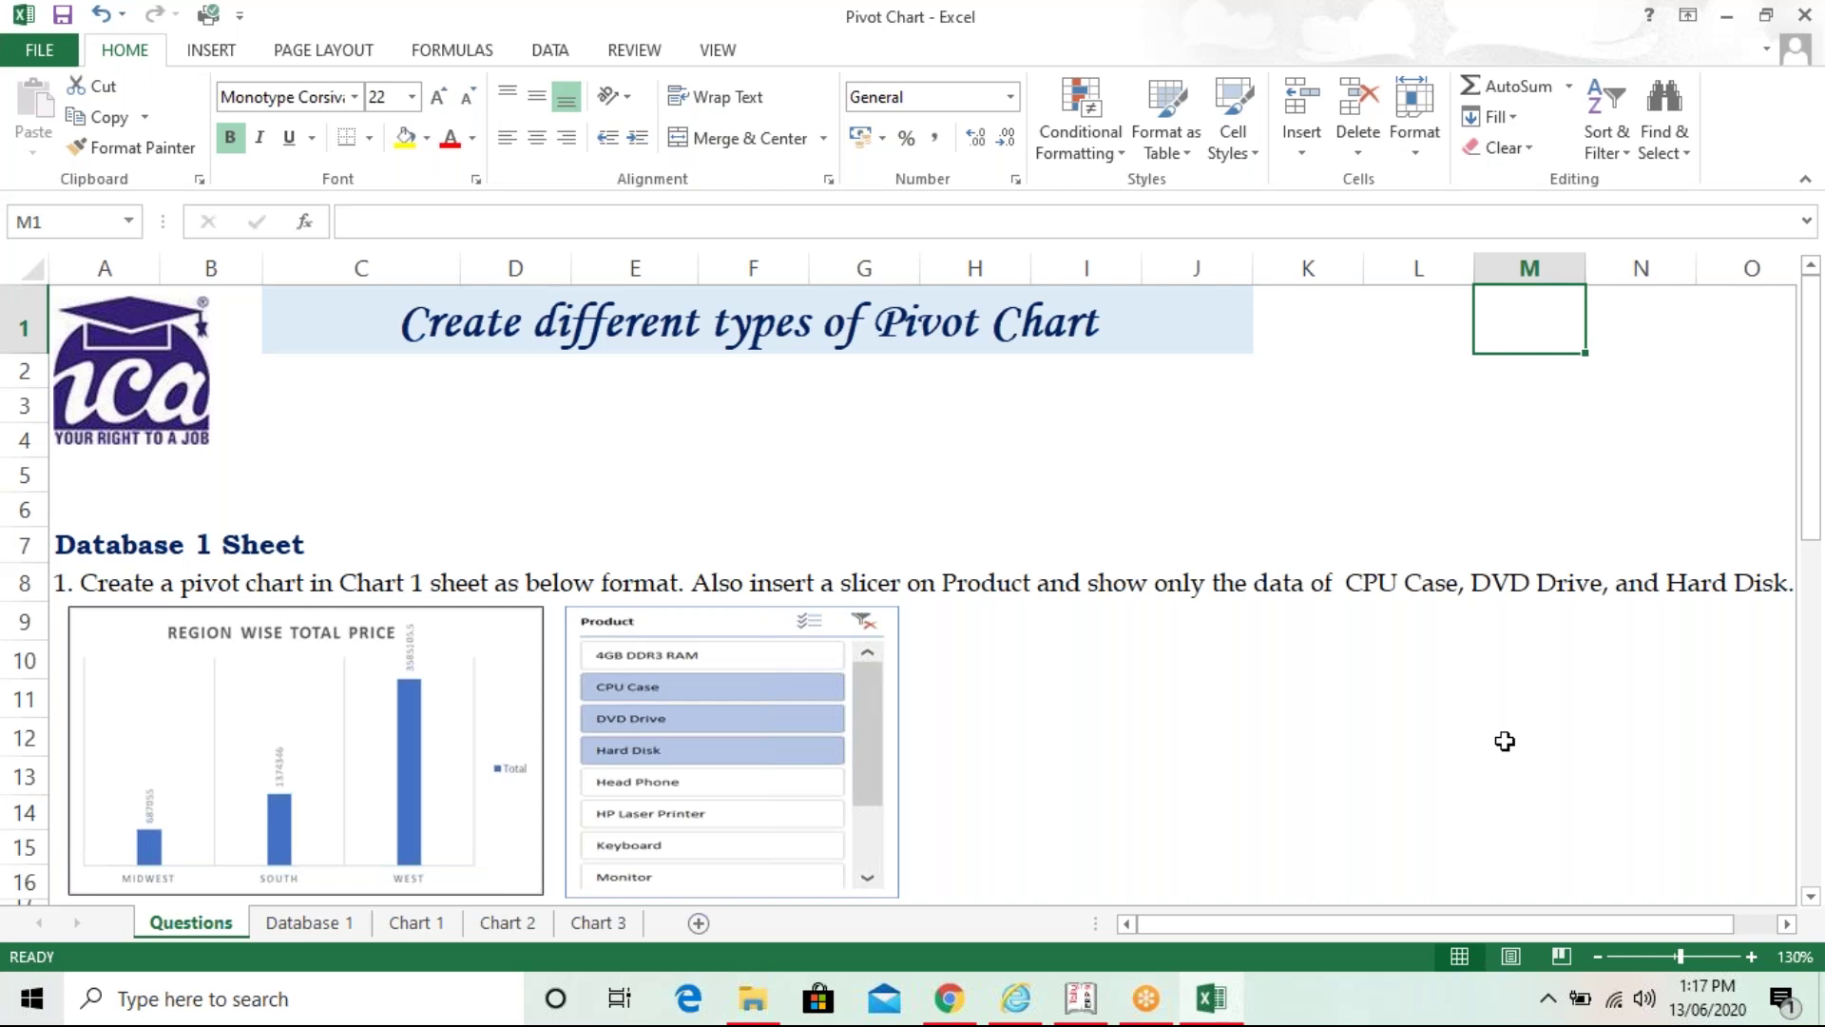
{"action": "key", "text": "Left"}
{"action": "key", "text": "Left"}
{"action": "key", "text": "Left"}
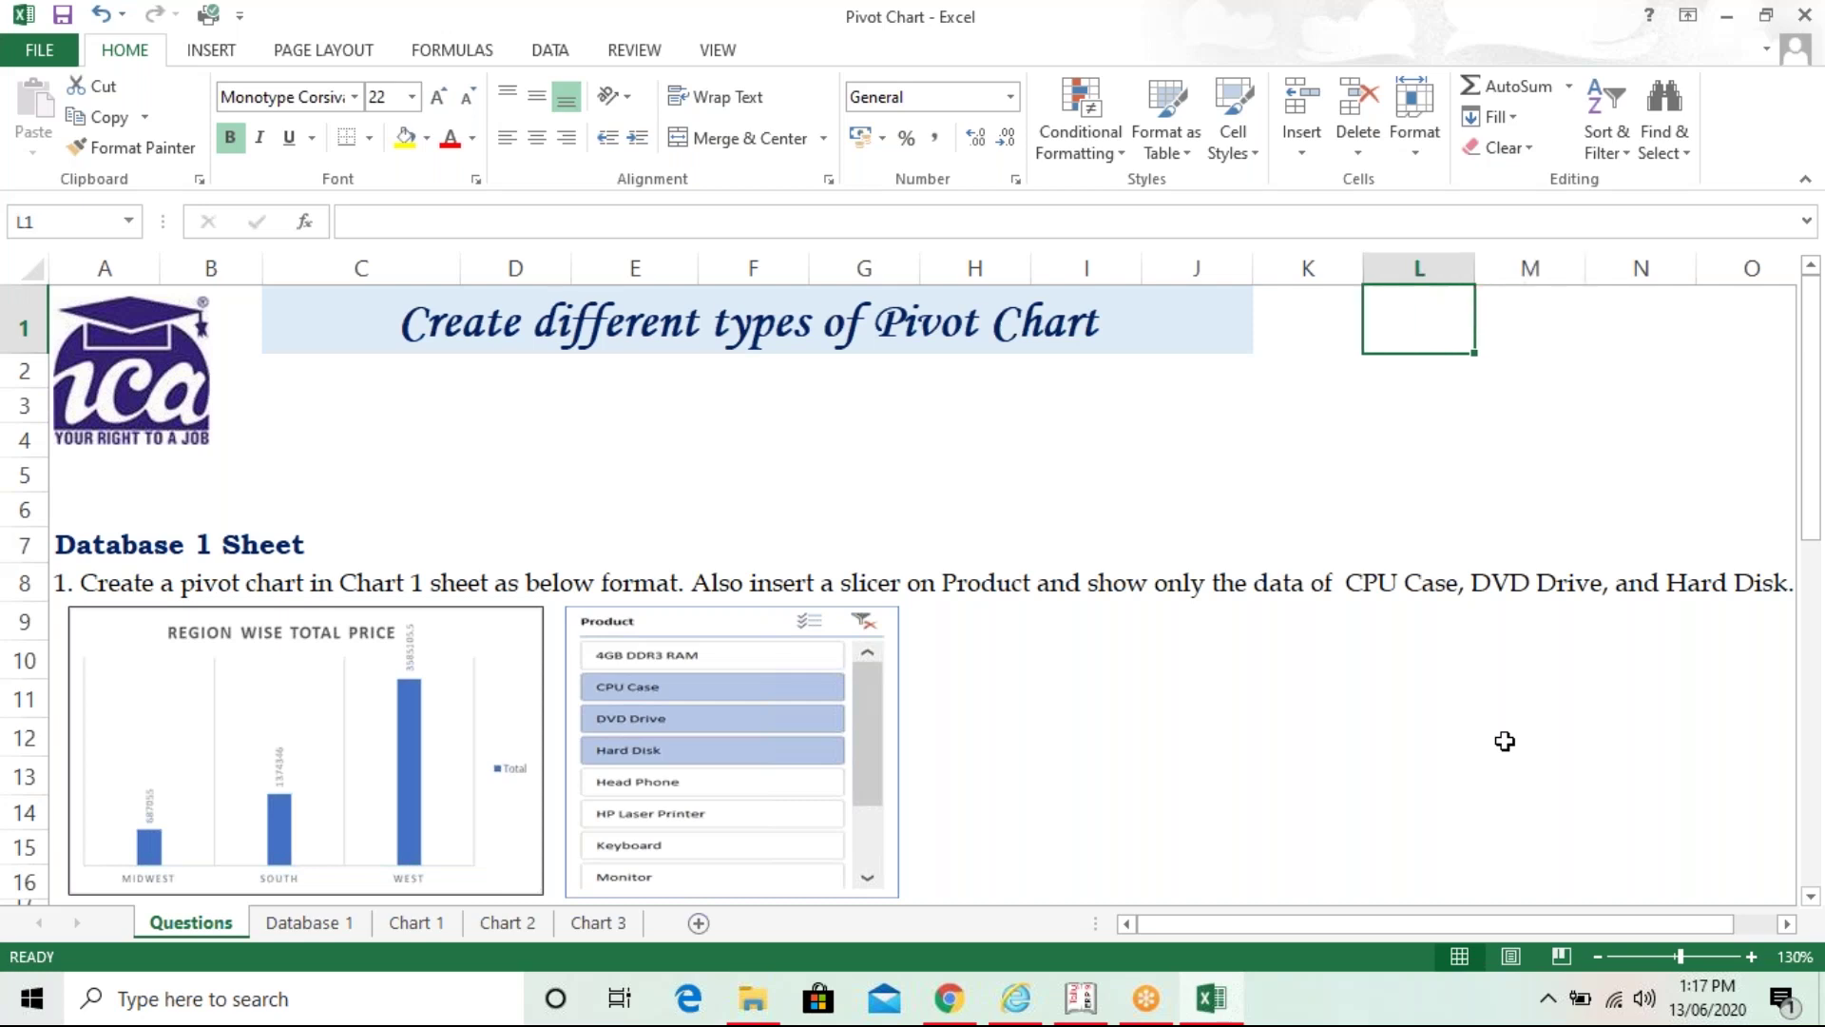
{"action": "key", "text": "Left"}
{"action": "key", "text": "Left"}
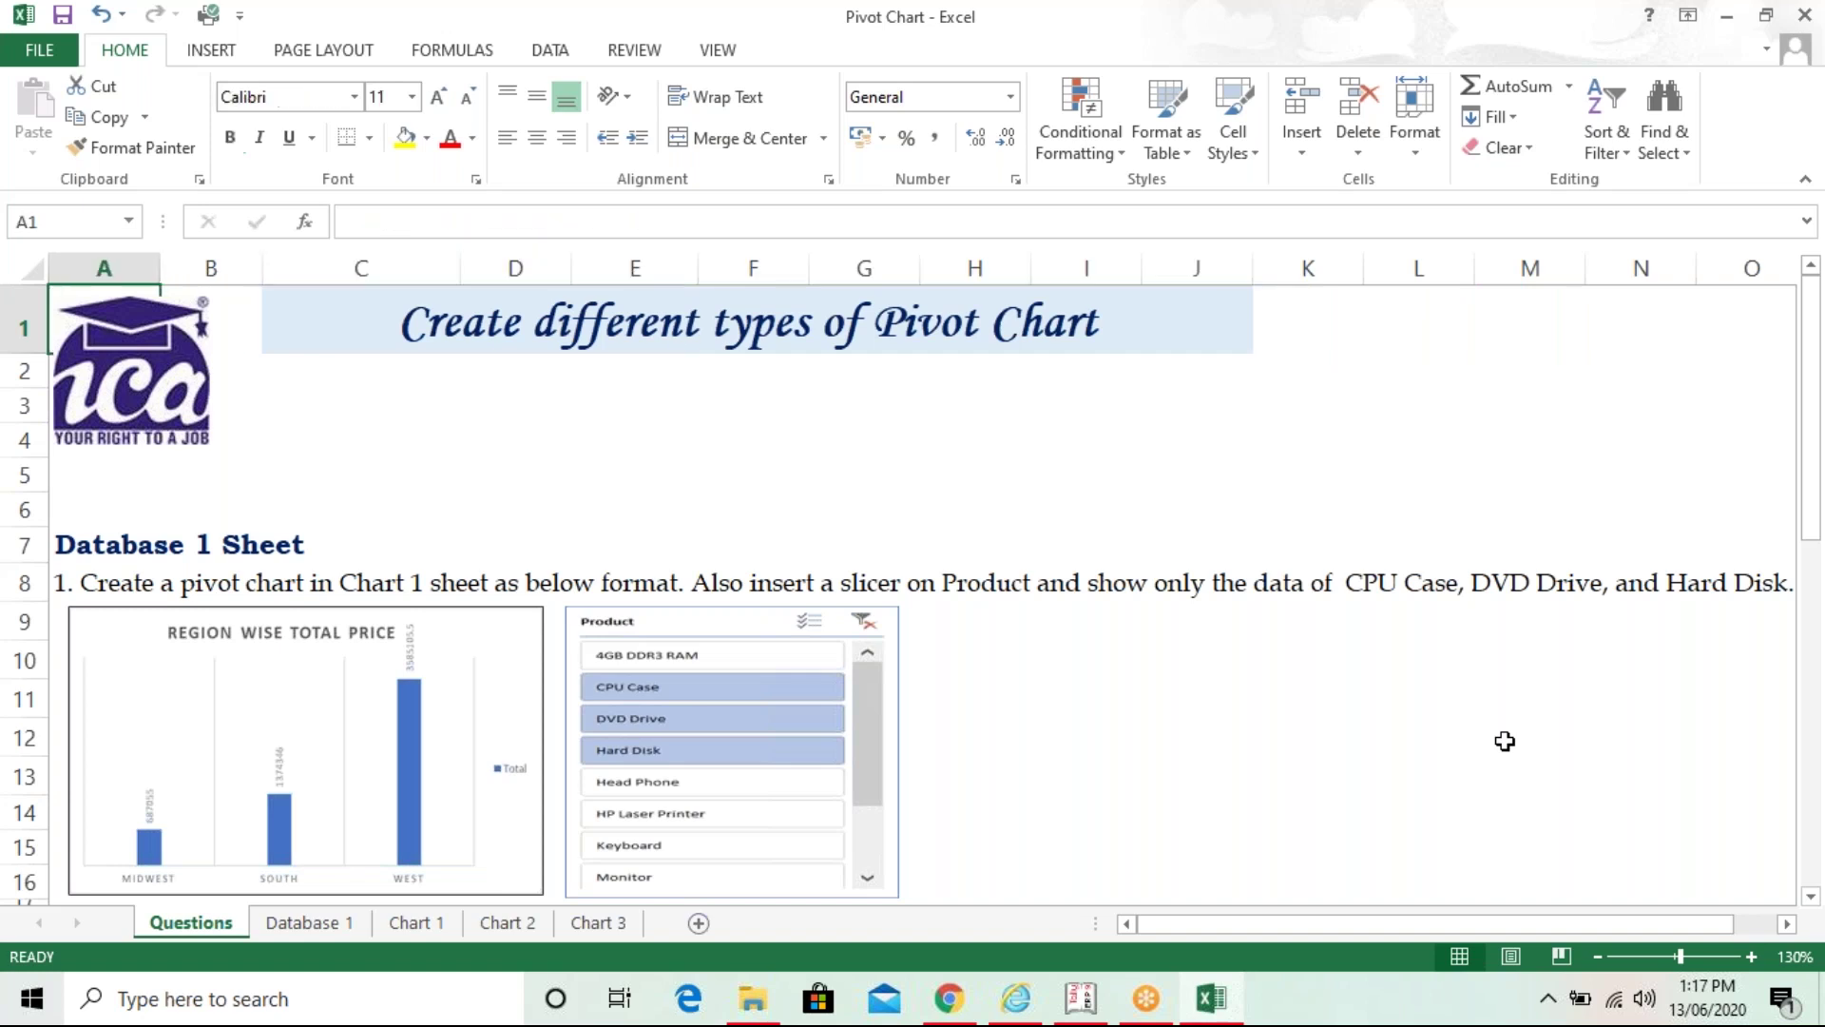
{"action": "key", "text": "Down"}
{"action": "key", "text": "Down"}
{"action": "key", "text": "Down"}
{"action": "key", "text": "Down"}
{"action": "key", "text": "Down"}
{"action": "key", "text": "Down"}
{"action": "key", "text": "Down"}
{"action": "key", "text": "Down"}
{"action": "key", "text": "Down"}
{"action": "key", "text": "Down"}
{"action": "key", "text": "Down"}
{"action": "key", "text": "Down"}
{"action": "key", "text": "Down"}
{"action": "key", "text": "Down"}
{"action": "key", "text": "Down"}
{"action": "key", "text": "Down"}
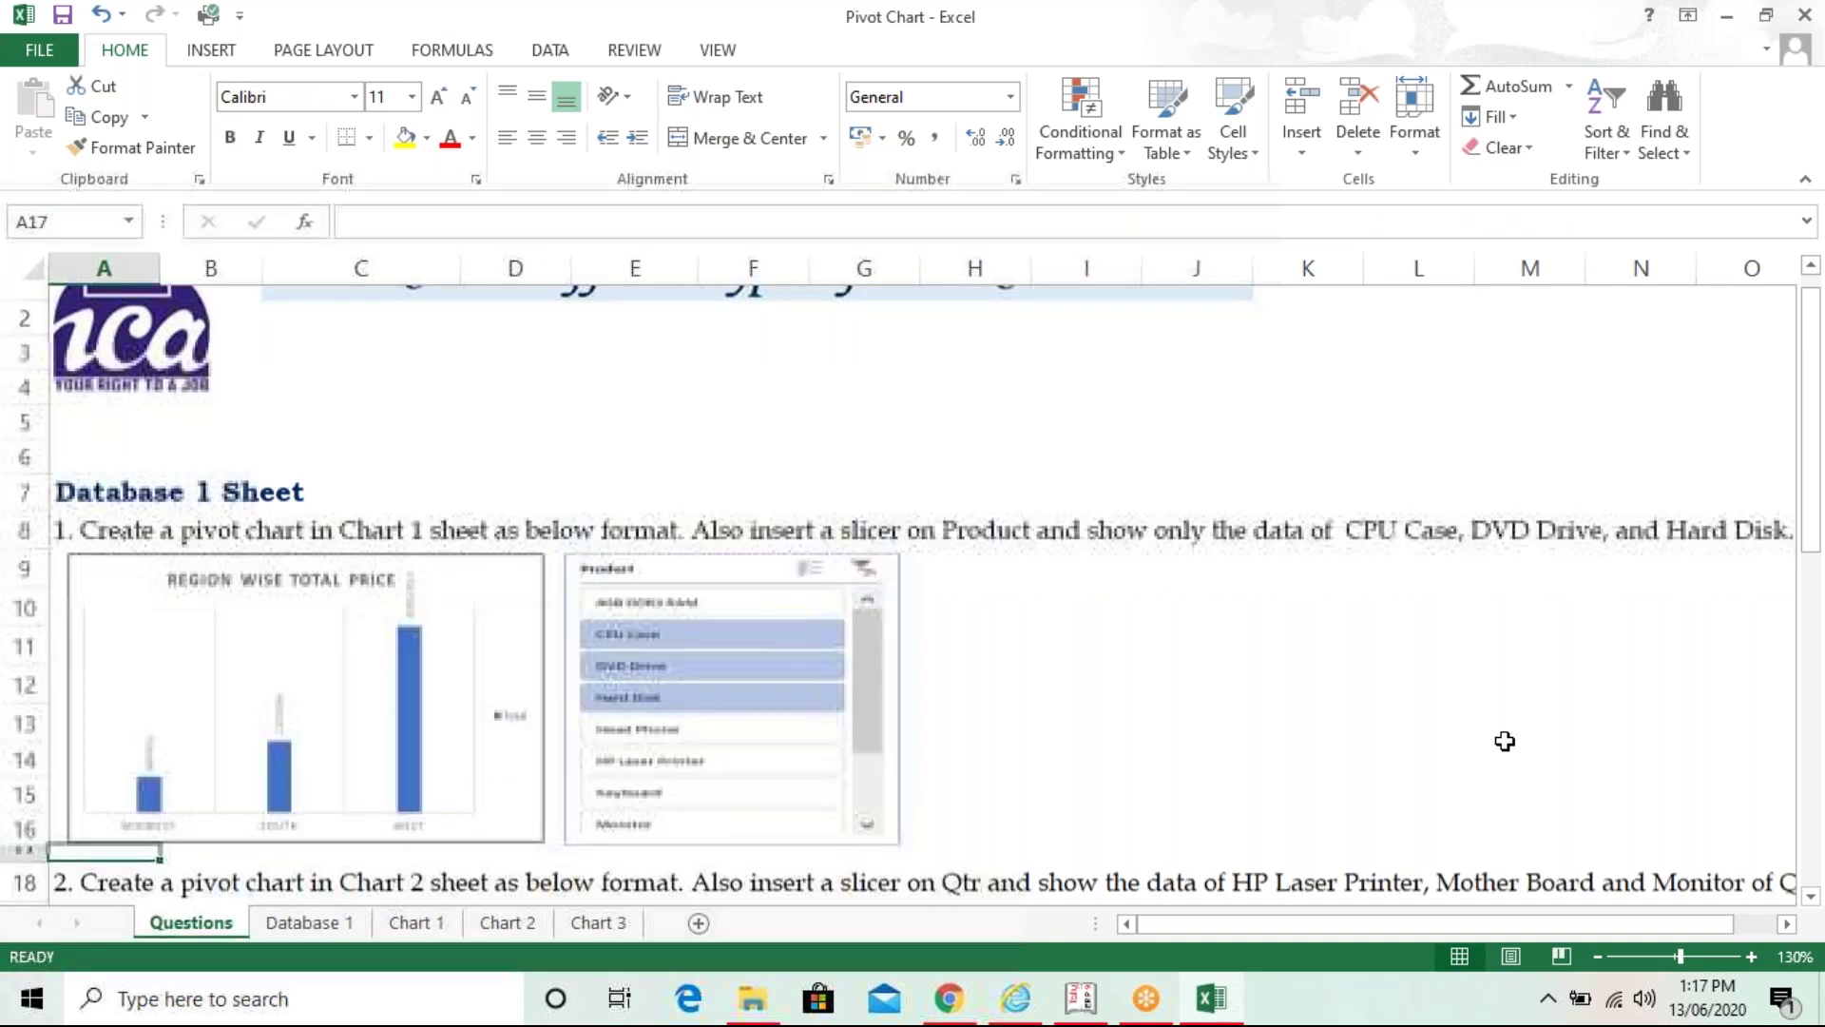
{"action": "key", "text": "Down"}
{"action": "key", "text": "Down"}
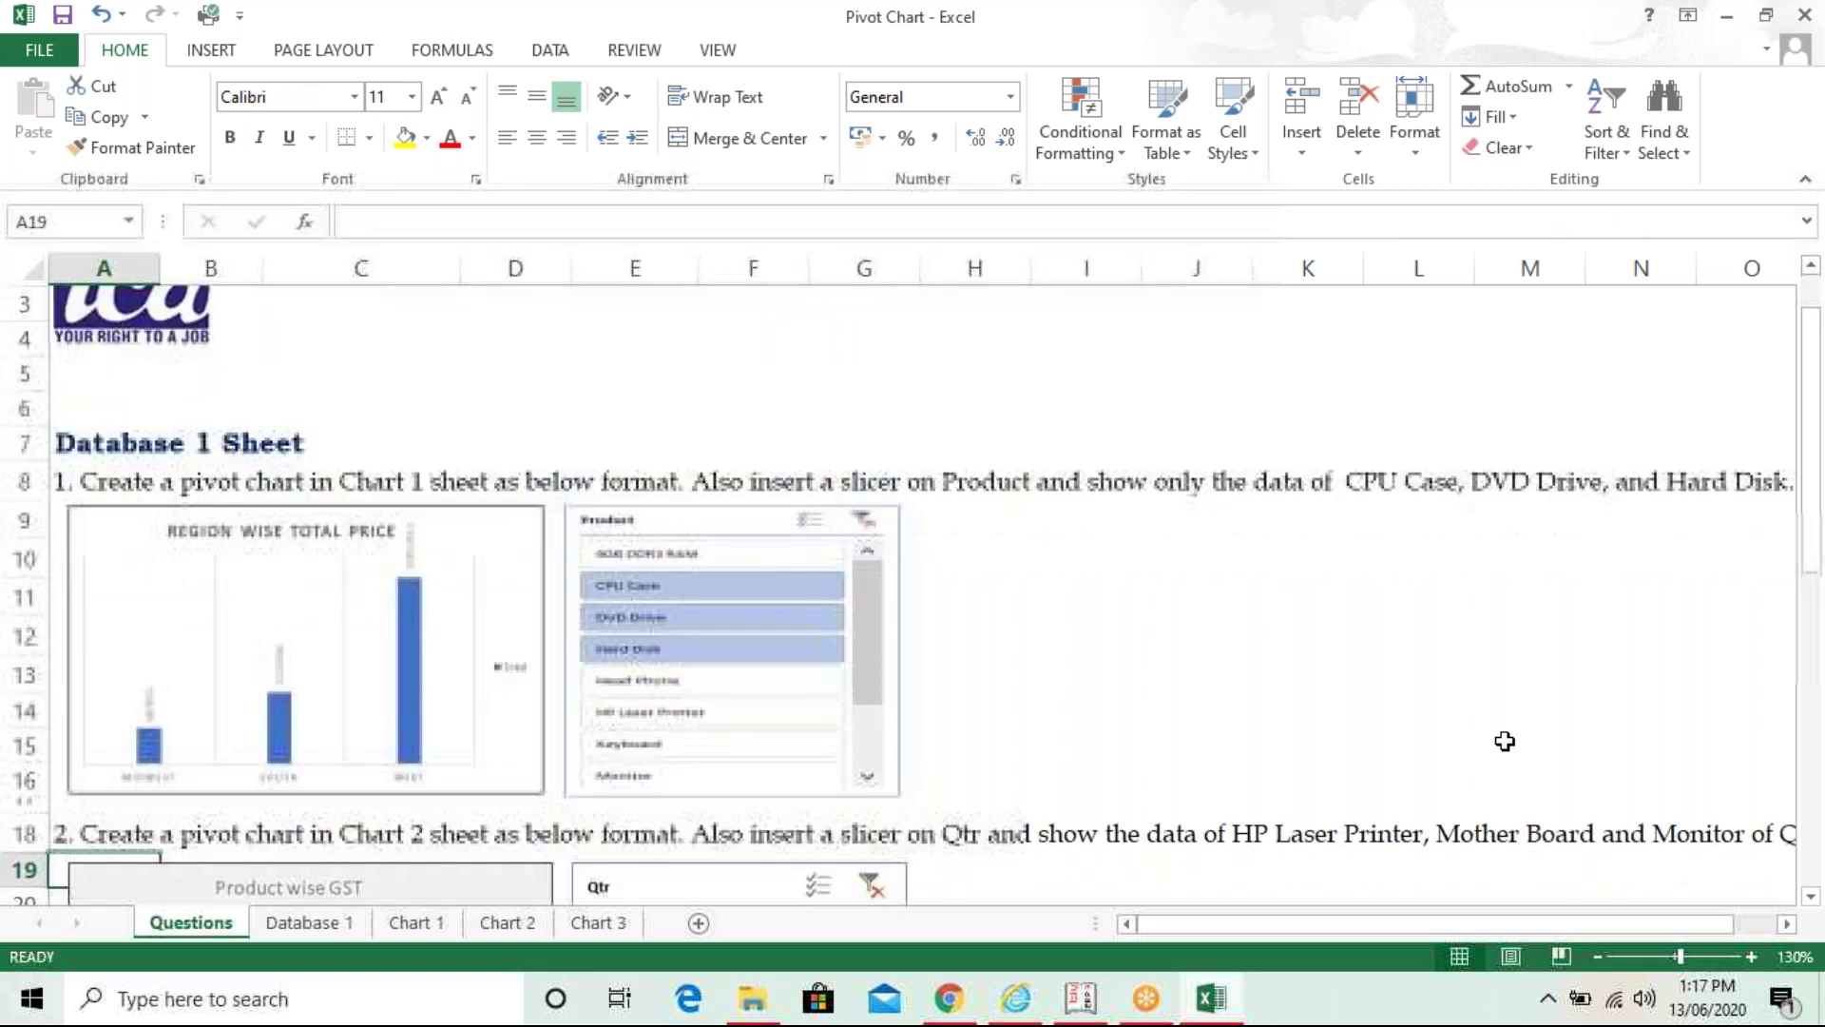
{"action": "key", "text": "Down"}
{"action": "key", "text": "Down"}
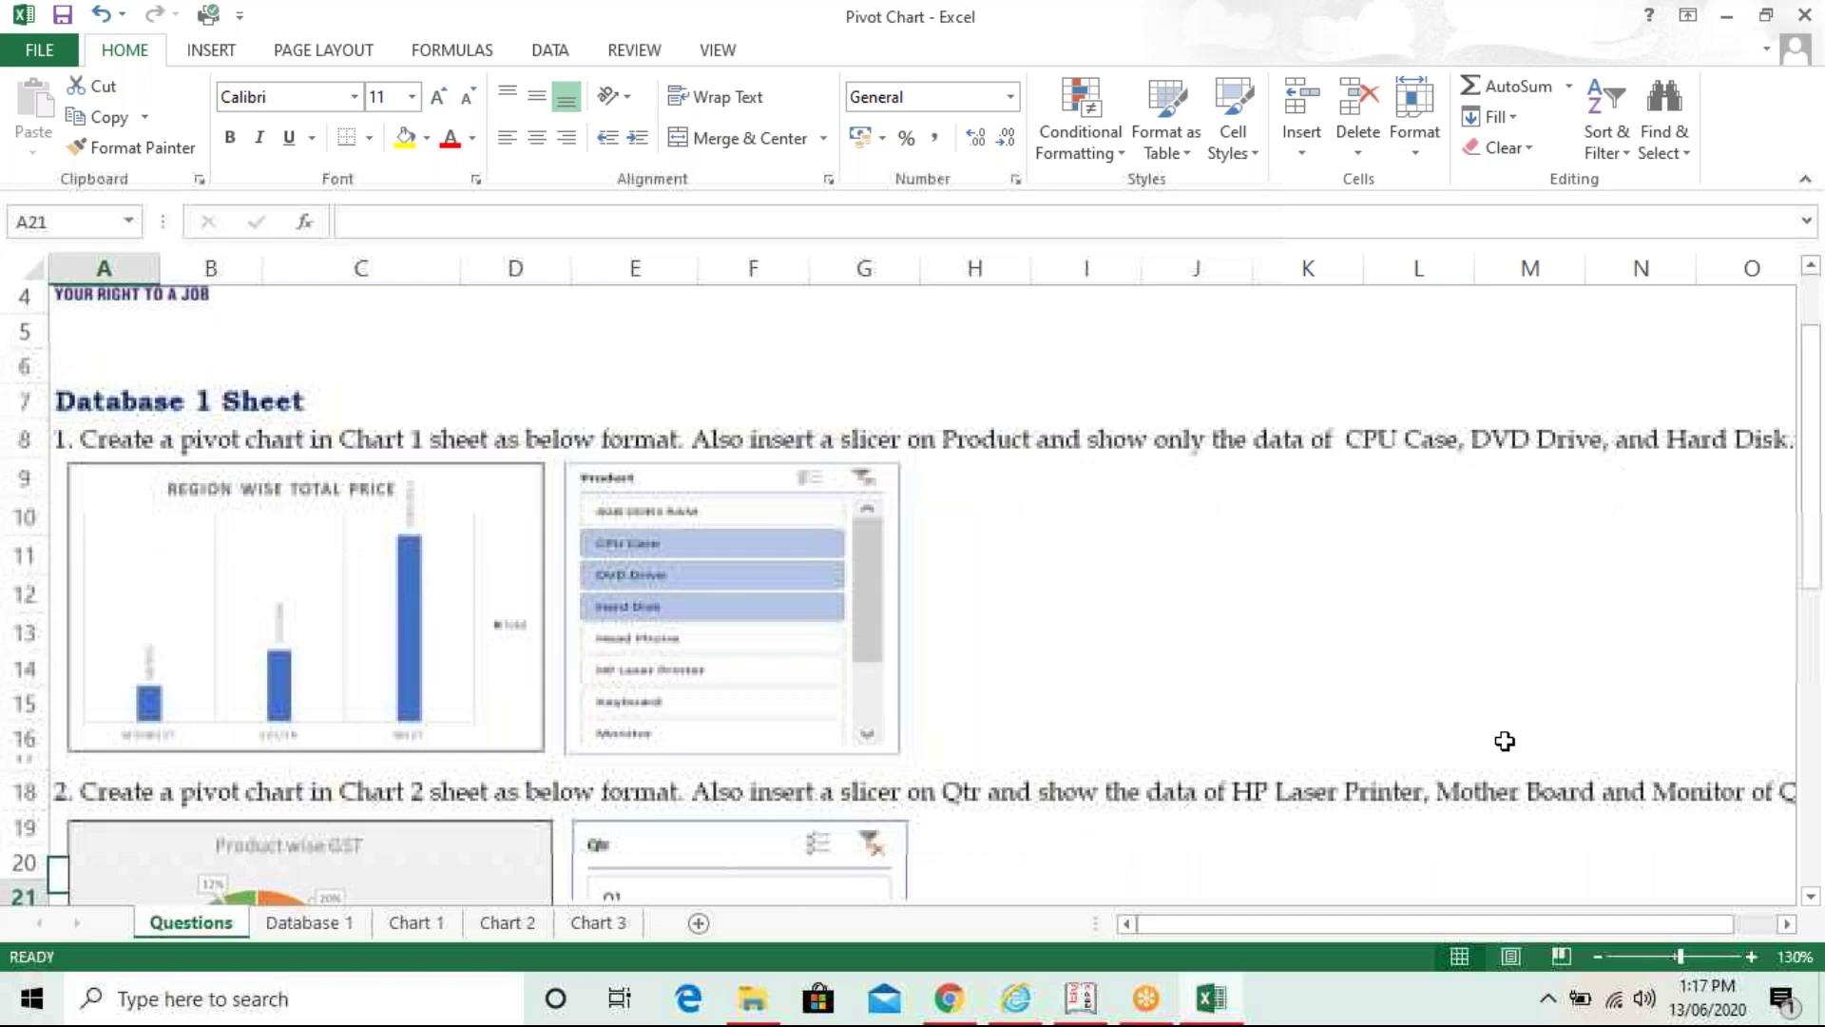
{"action": "key", "text": "Down"}
{"action": "key", "text": "Down"}
{"action": "key", "text": "Down"}
{"action": "key", "text": "Down"}
{"action": "key", "text": "Down"}
{"action": "key", "text": "Down"}
{"action": "key", "text": "Down"}
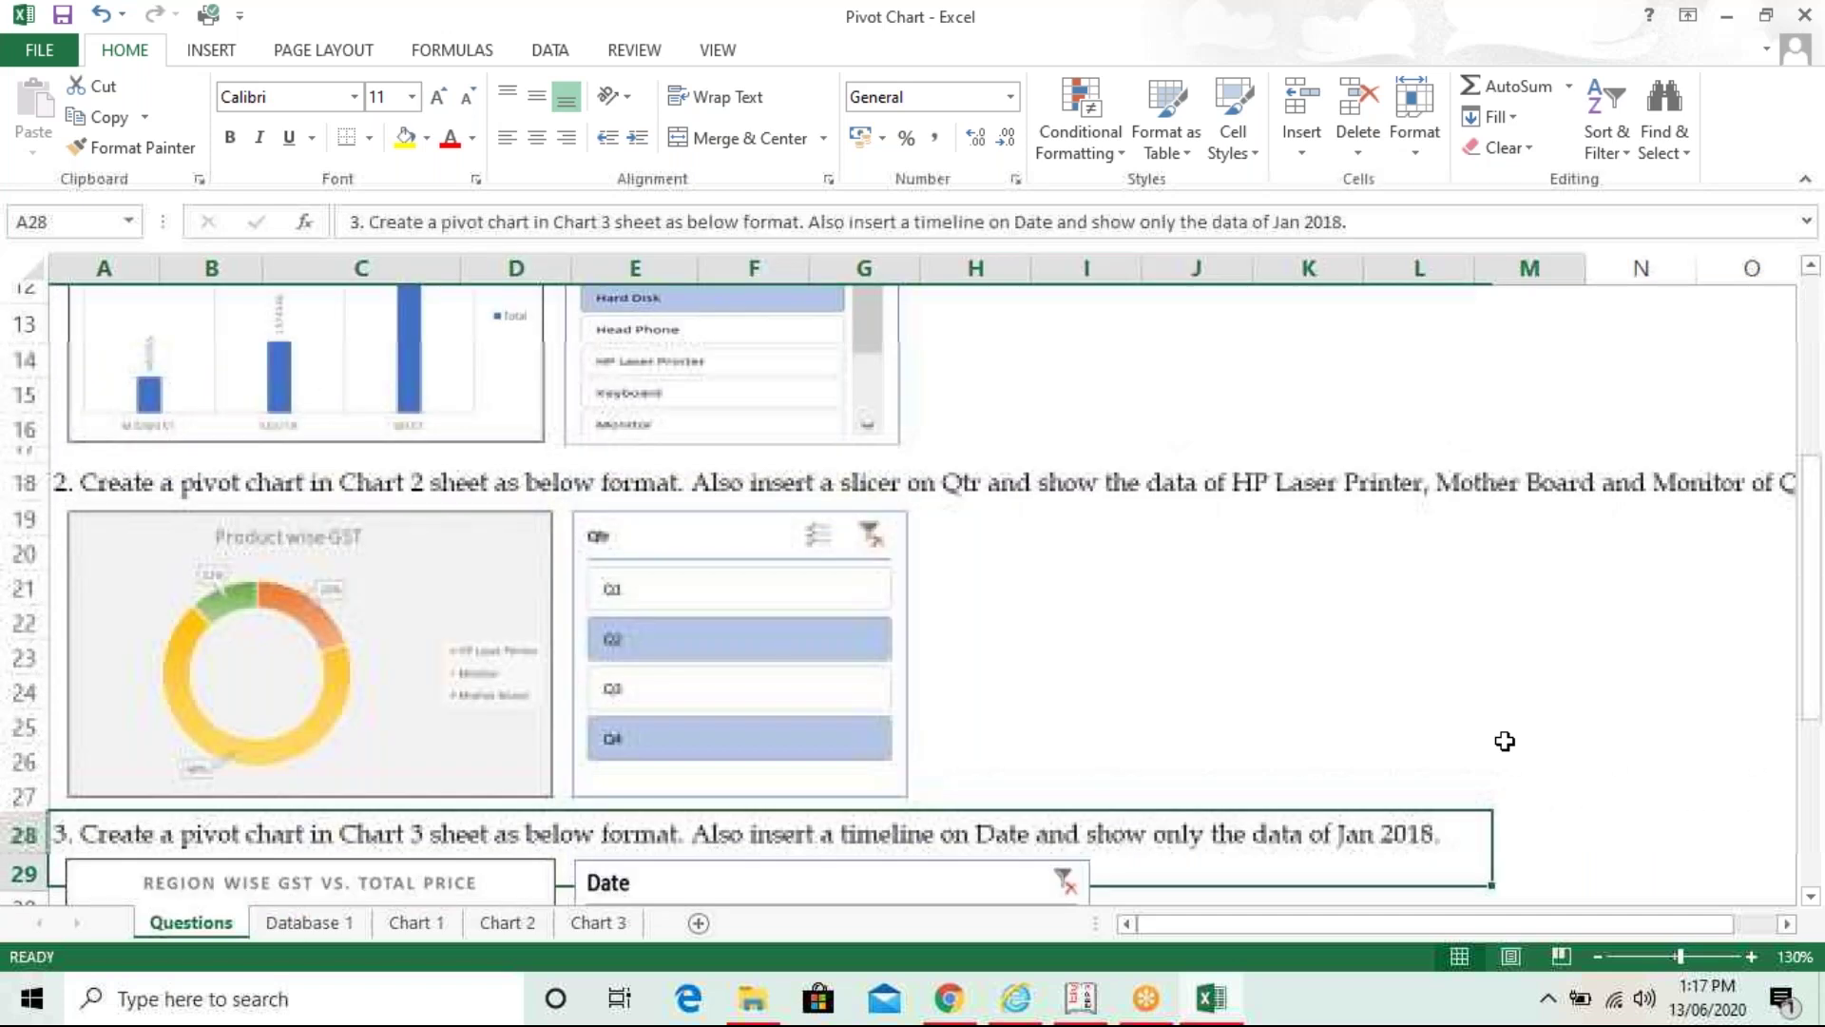
{"action": "key", "text": "Down"}
{"action": "key", "text": "Down"}
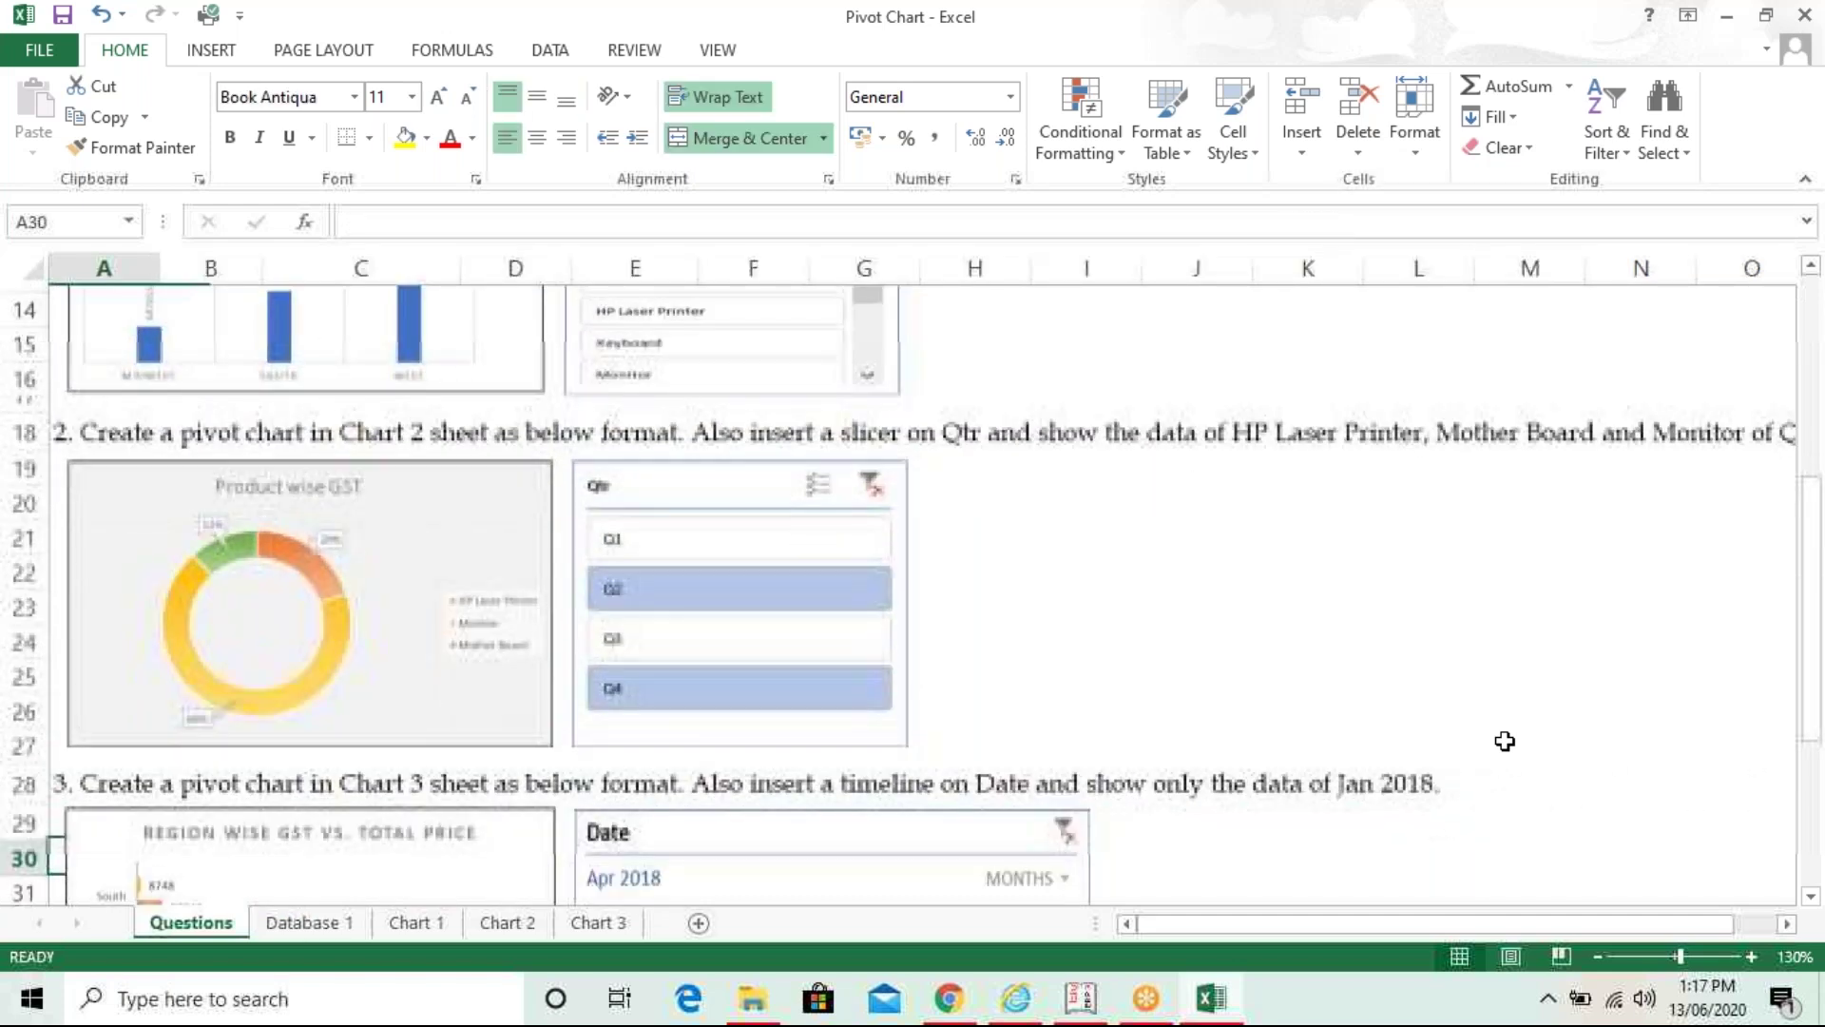
{"action": "key", "text": "Down"}
{"action": "key", "text": "Down"}
{"action": "key", "text": "Down"}
{"action": "key", "text": "Down"}
{"action": "key", "text": "Down"}
- Collapse the ribbon, recheck the first two tasks, and move on to Database 1
{"action": "left_click", "coordinate": [1806, 179]}
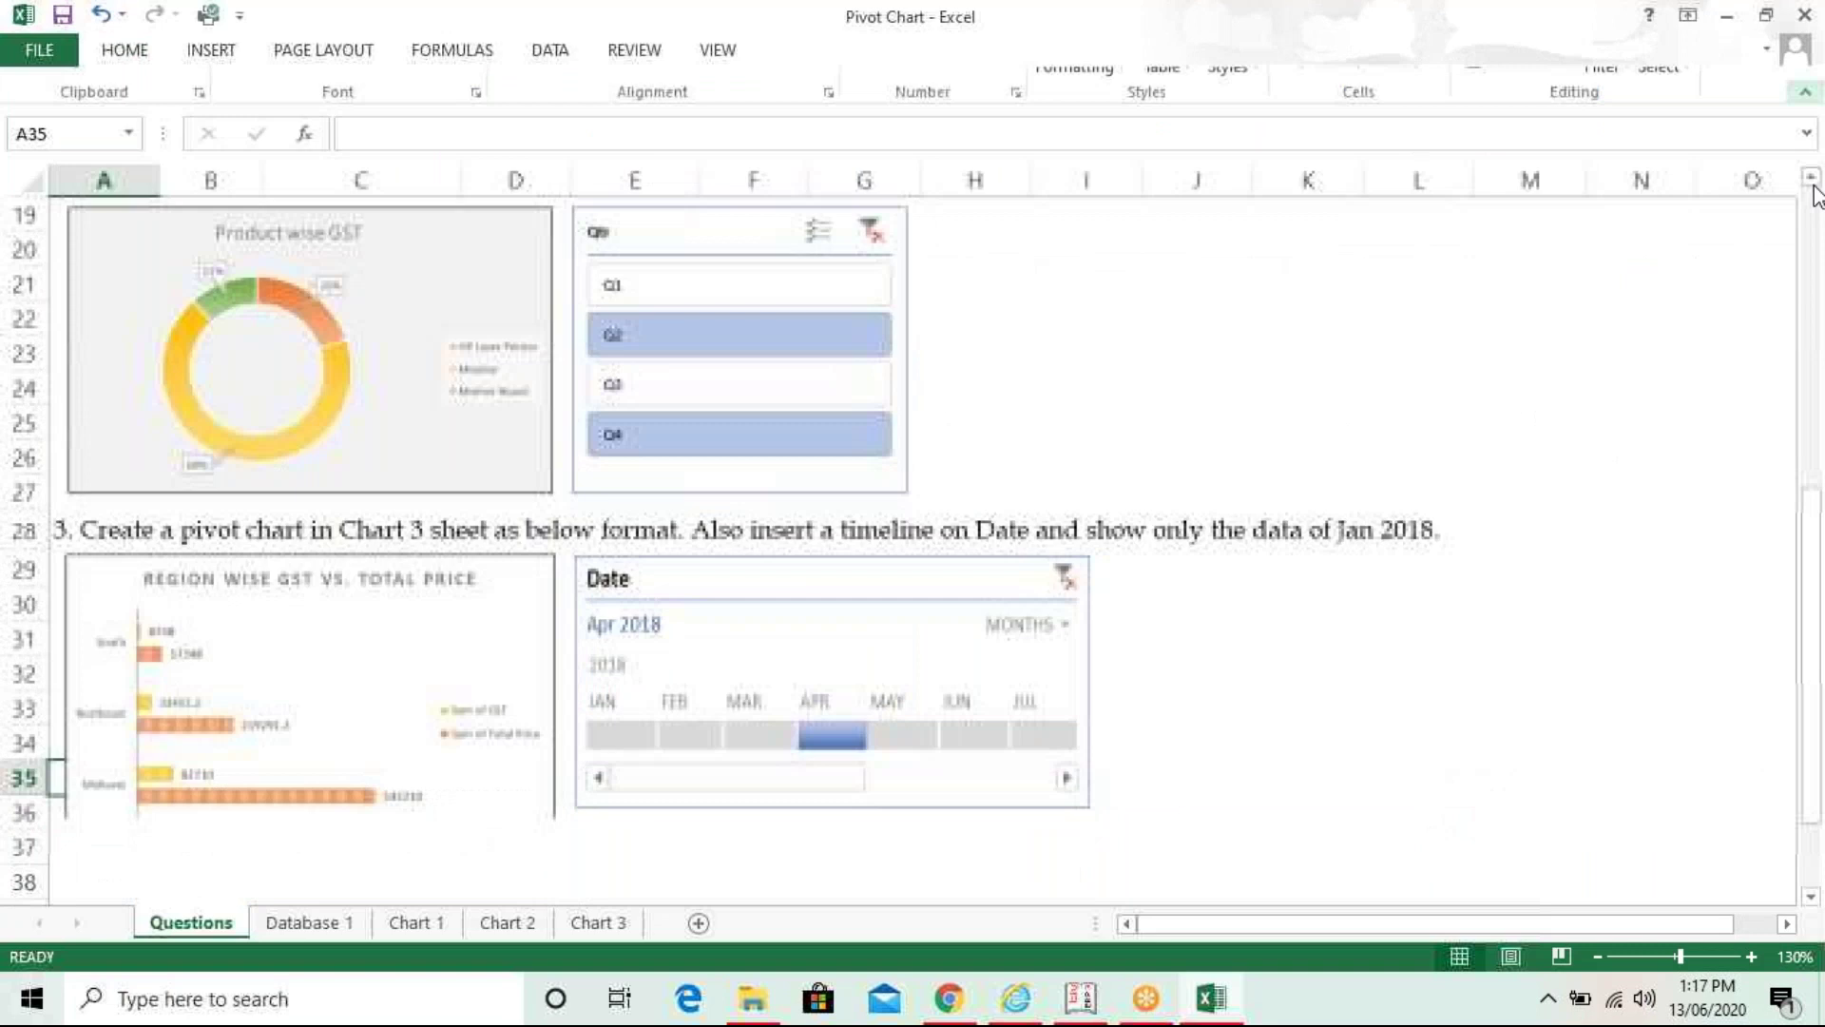
{"action": "left_click", "coordinate": [1642, 326]}
{"action": "left_click", "coordinate": [1642, 291]}
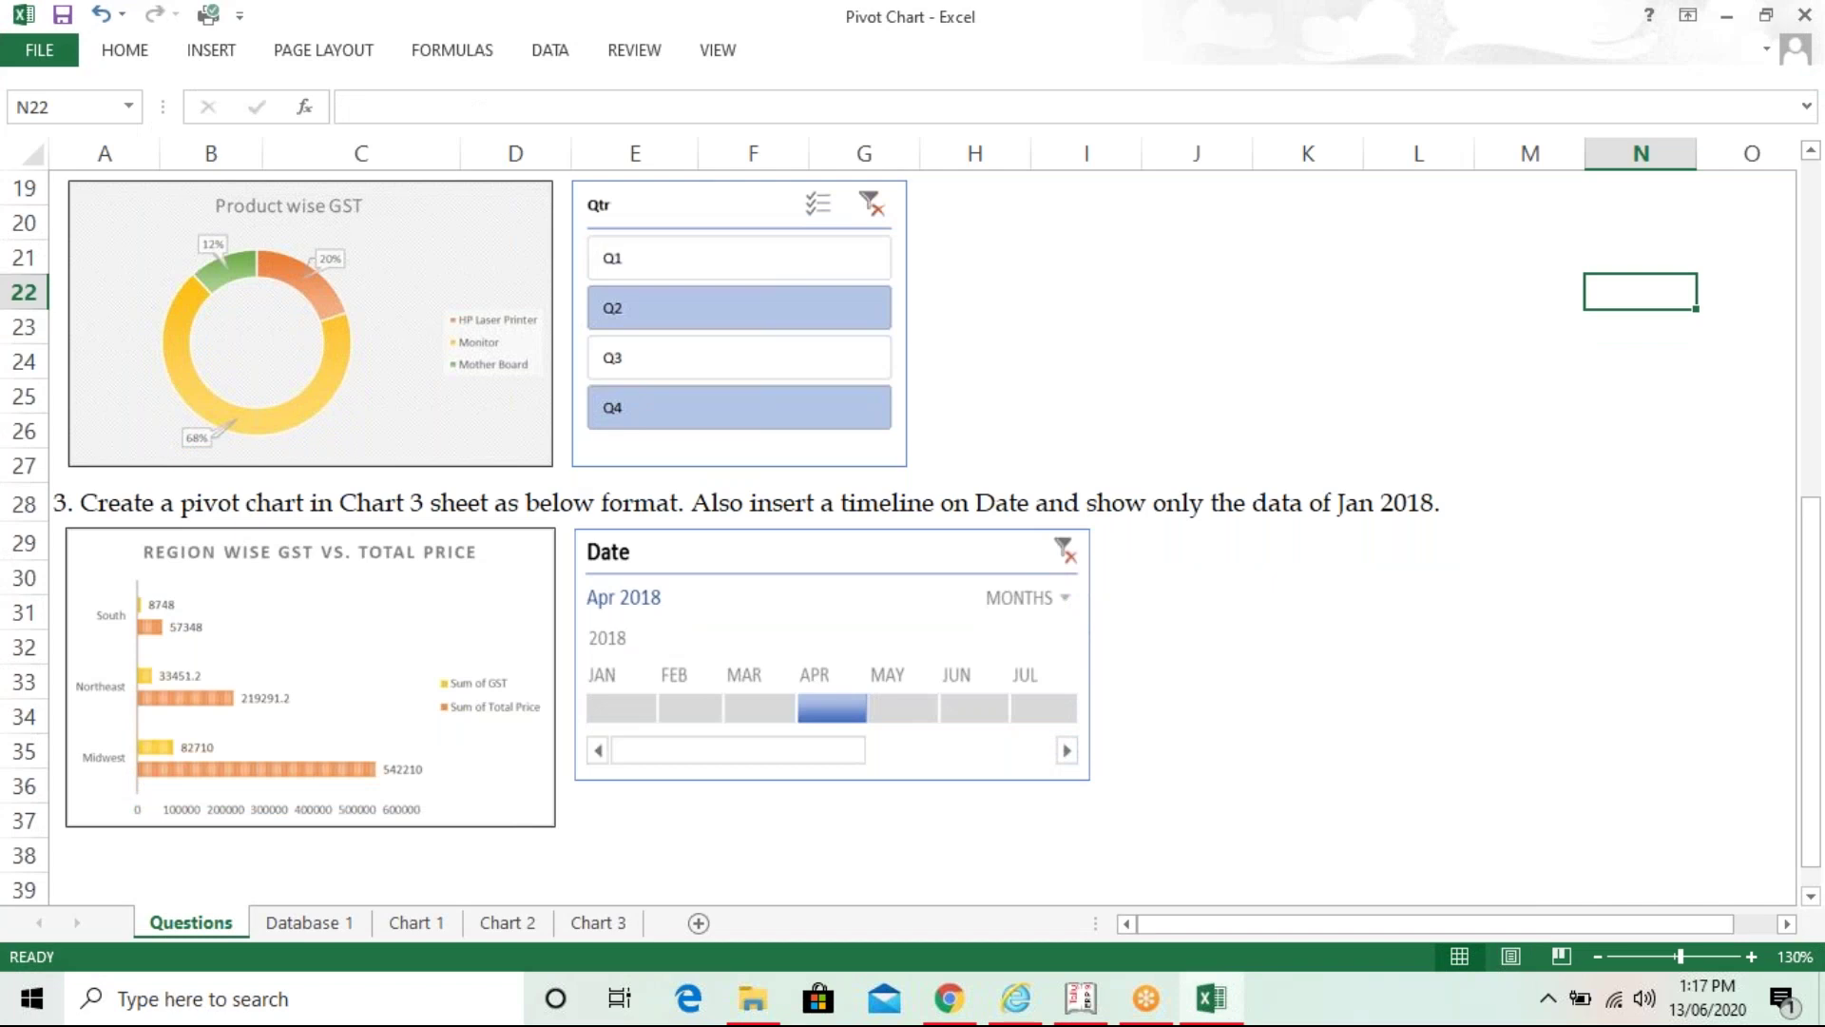
{"action": "key", "text": "ctrl+Up"}
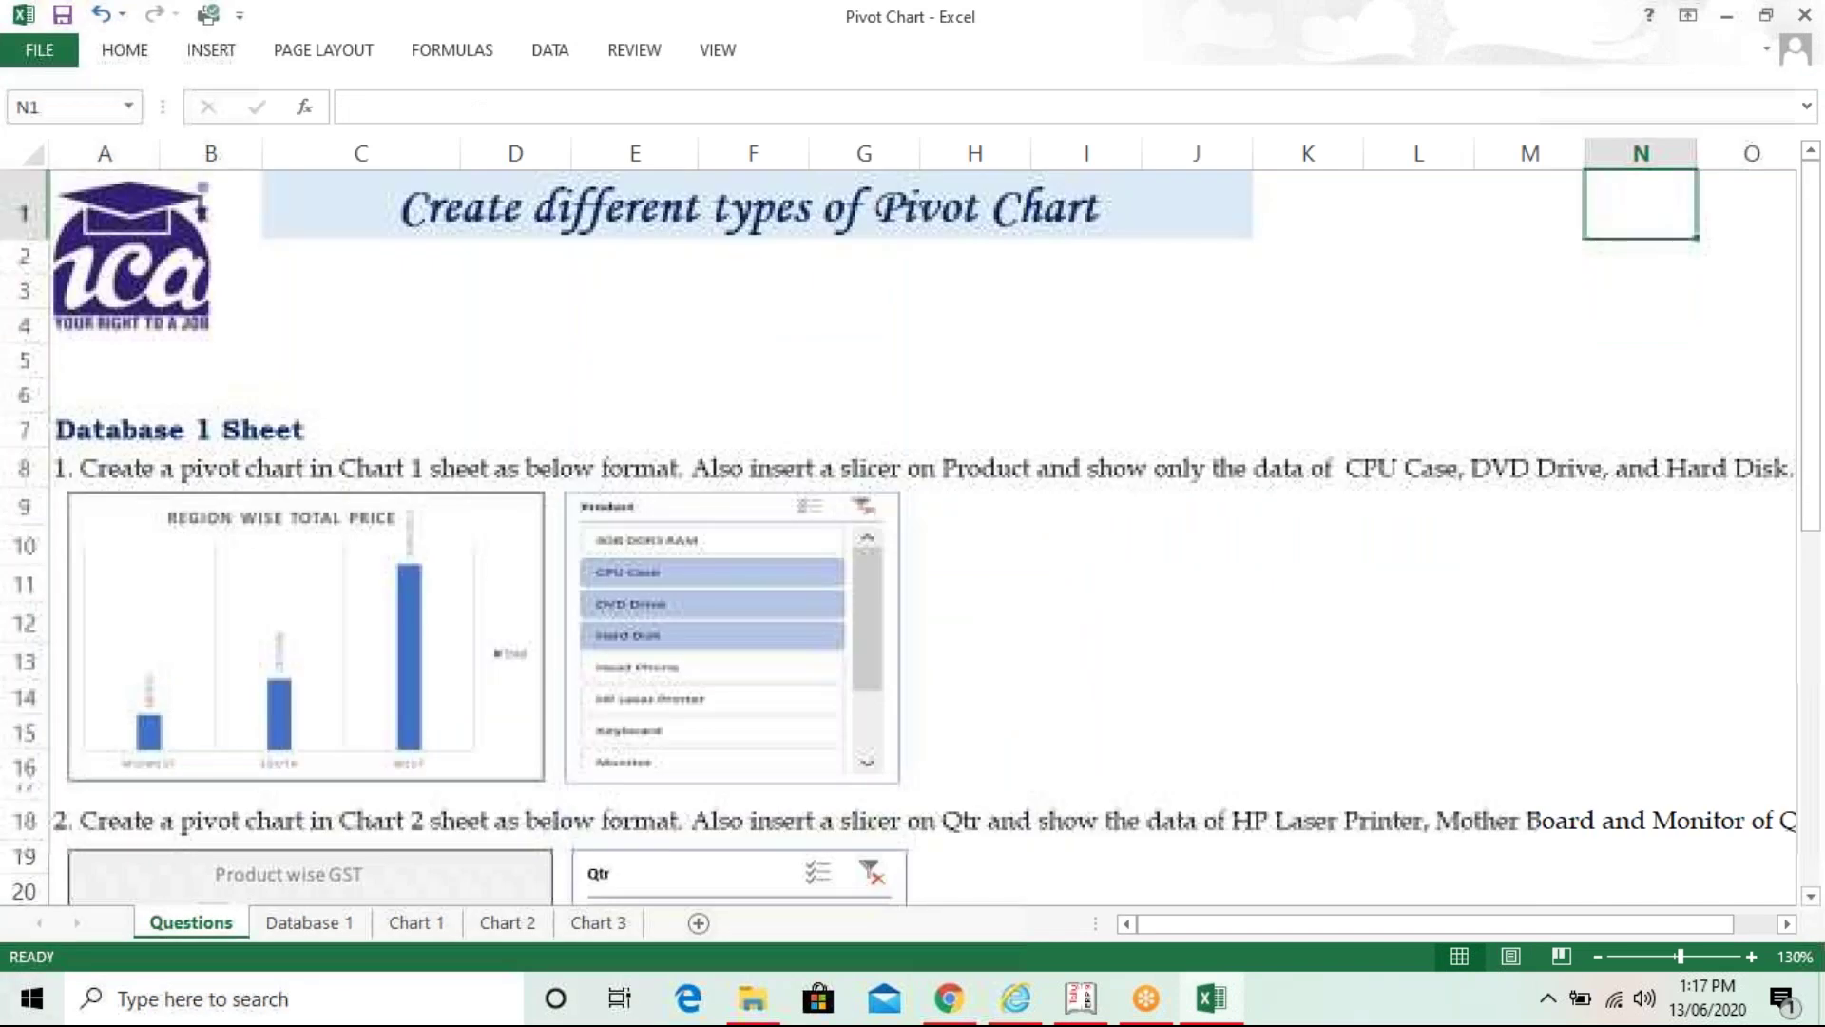
{"action": "key", "text": "ctrl+Down"}
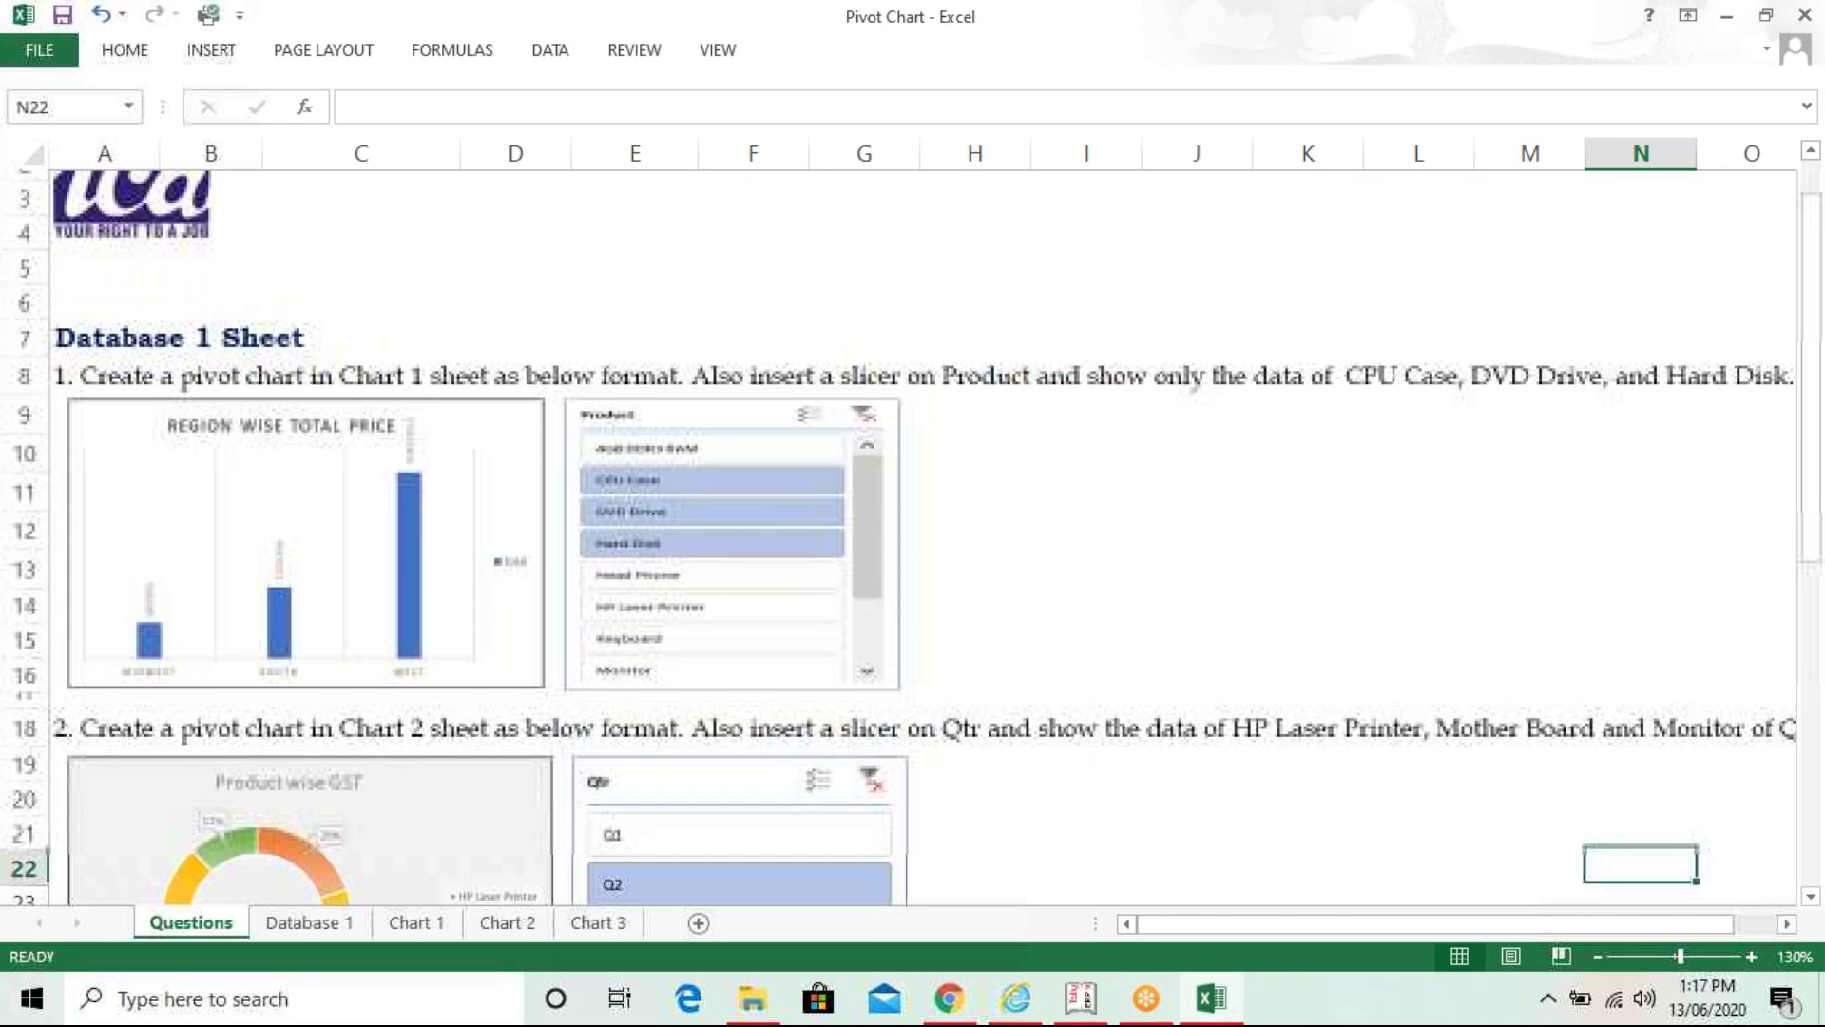
{"action": "key", "text": "Down"}
{"action": "key", "text": "Down"}
{"action": "key", "text": "Down"}
{"action": "key", "text": "Down"}
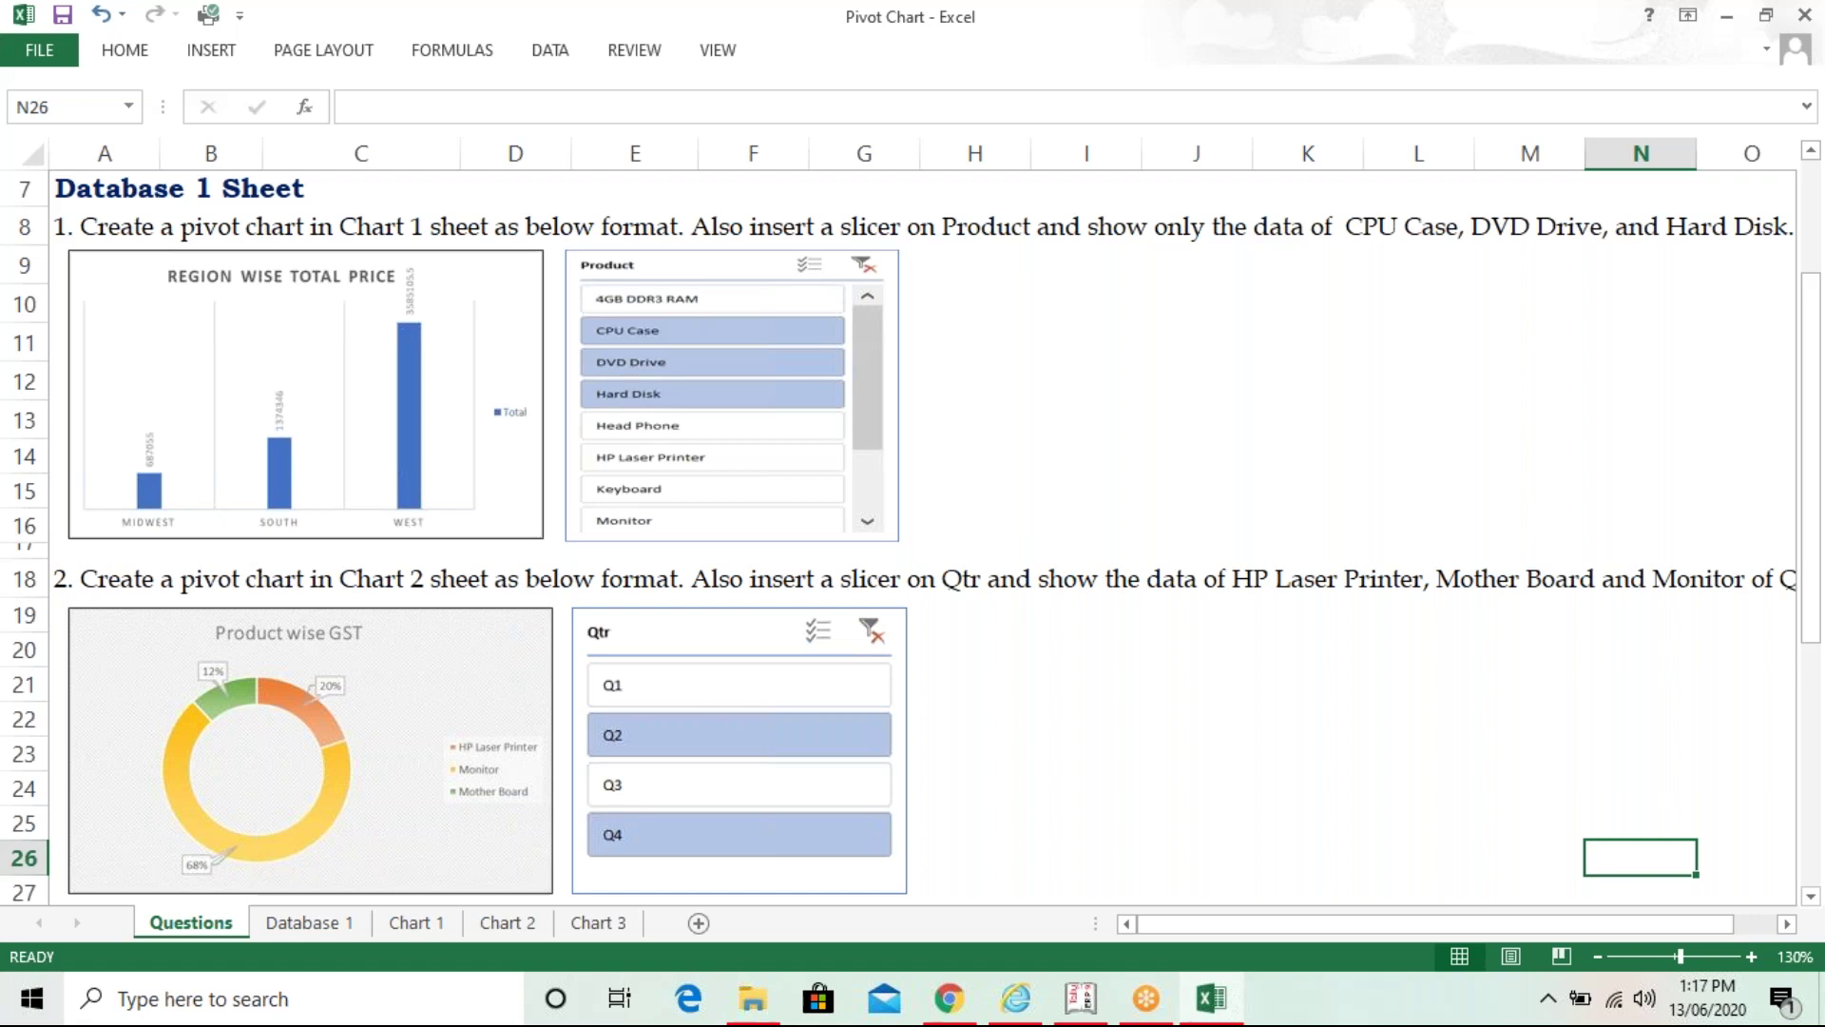
{"action": "key", "text": "ctrl+Page_Down"}
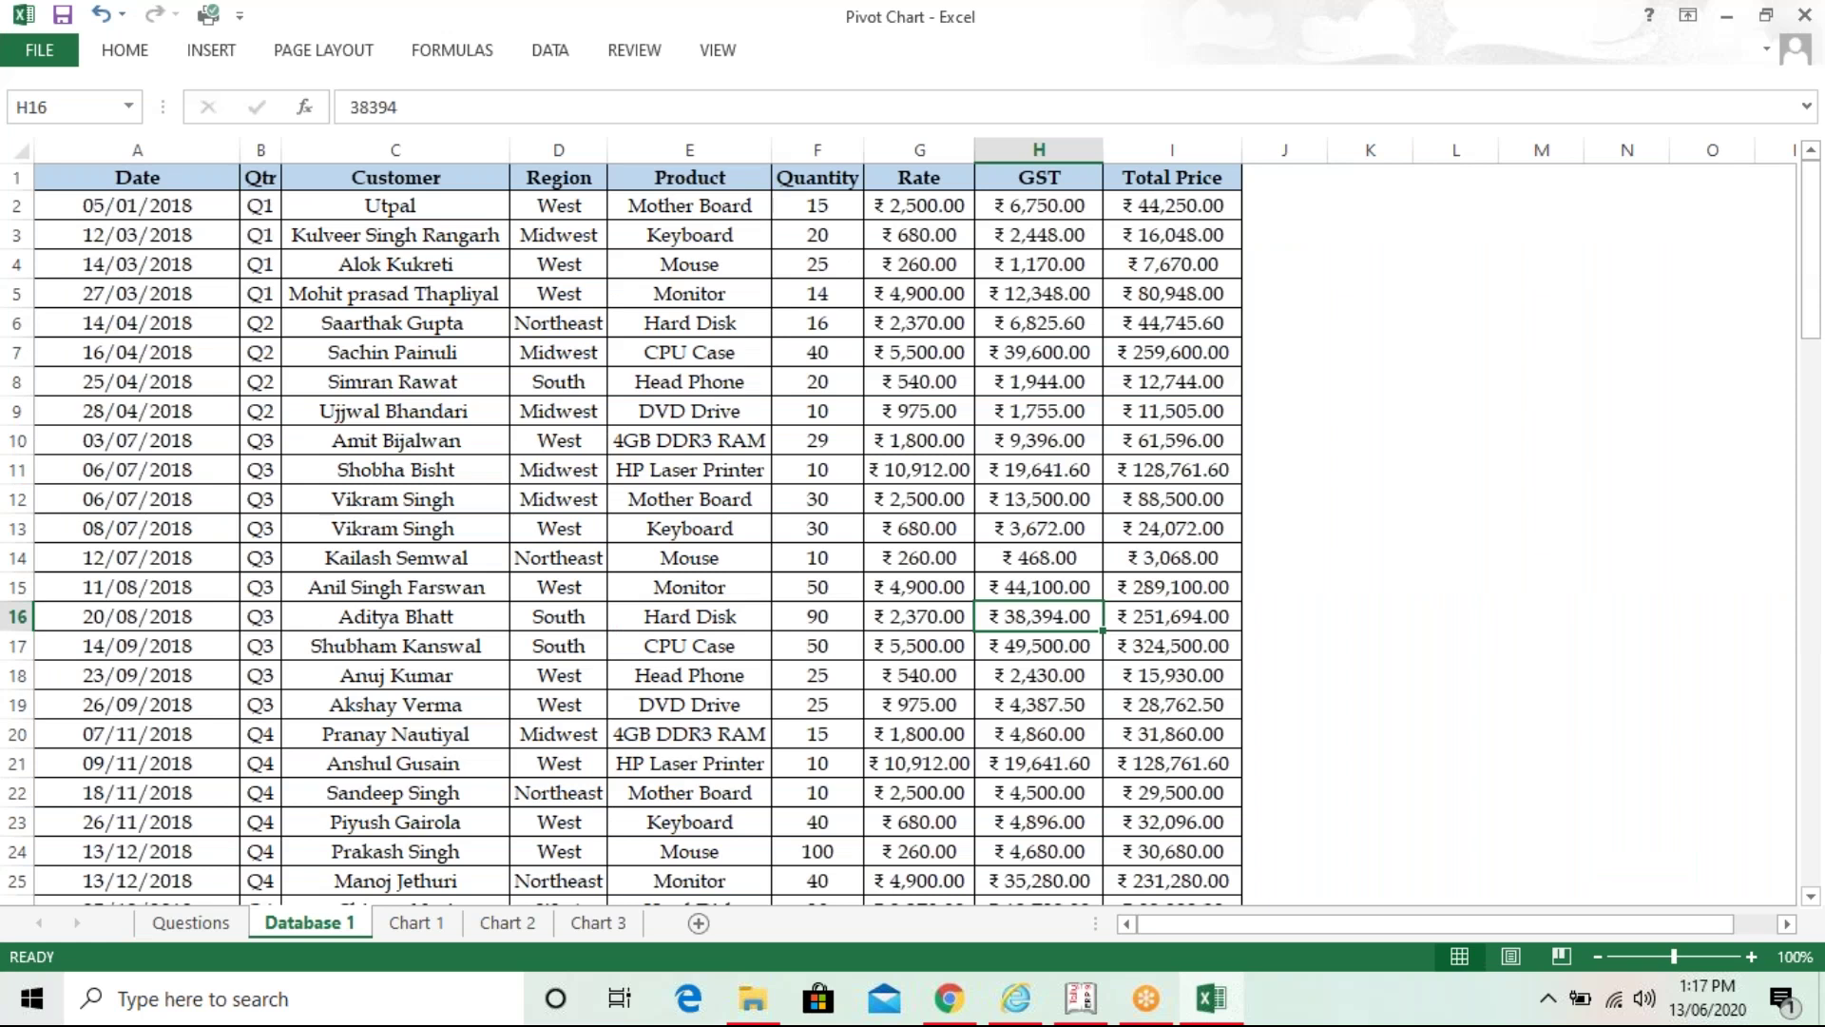
- Browse the Database 1 records to row 101 and back to the top, then go to Chart 3
{"action": "left_click", "coordinate": [760, 449]}
{"action": "key", "text": "ctrl+Down"}
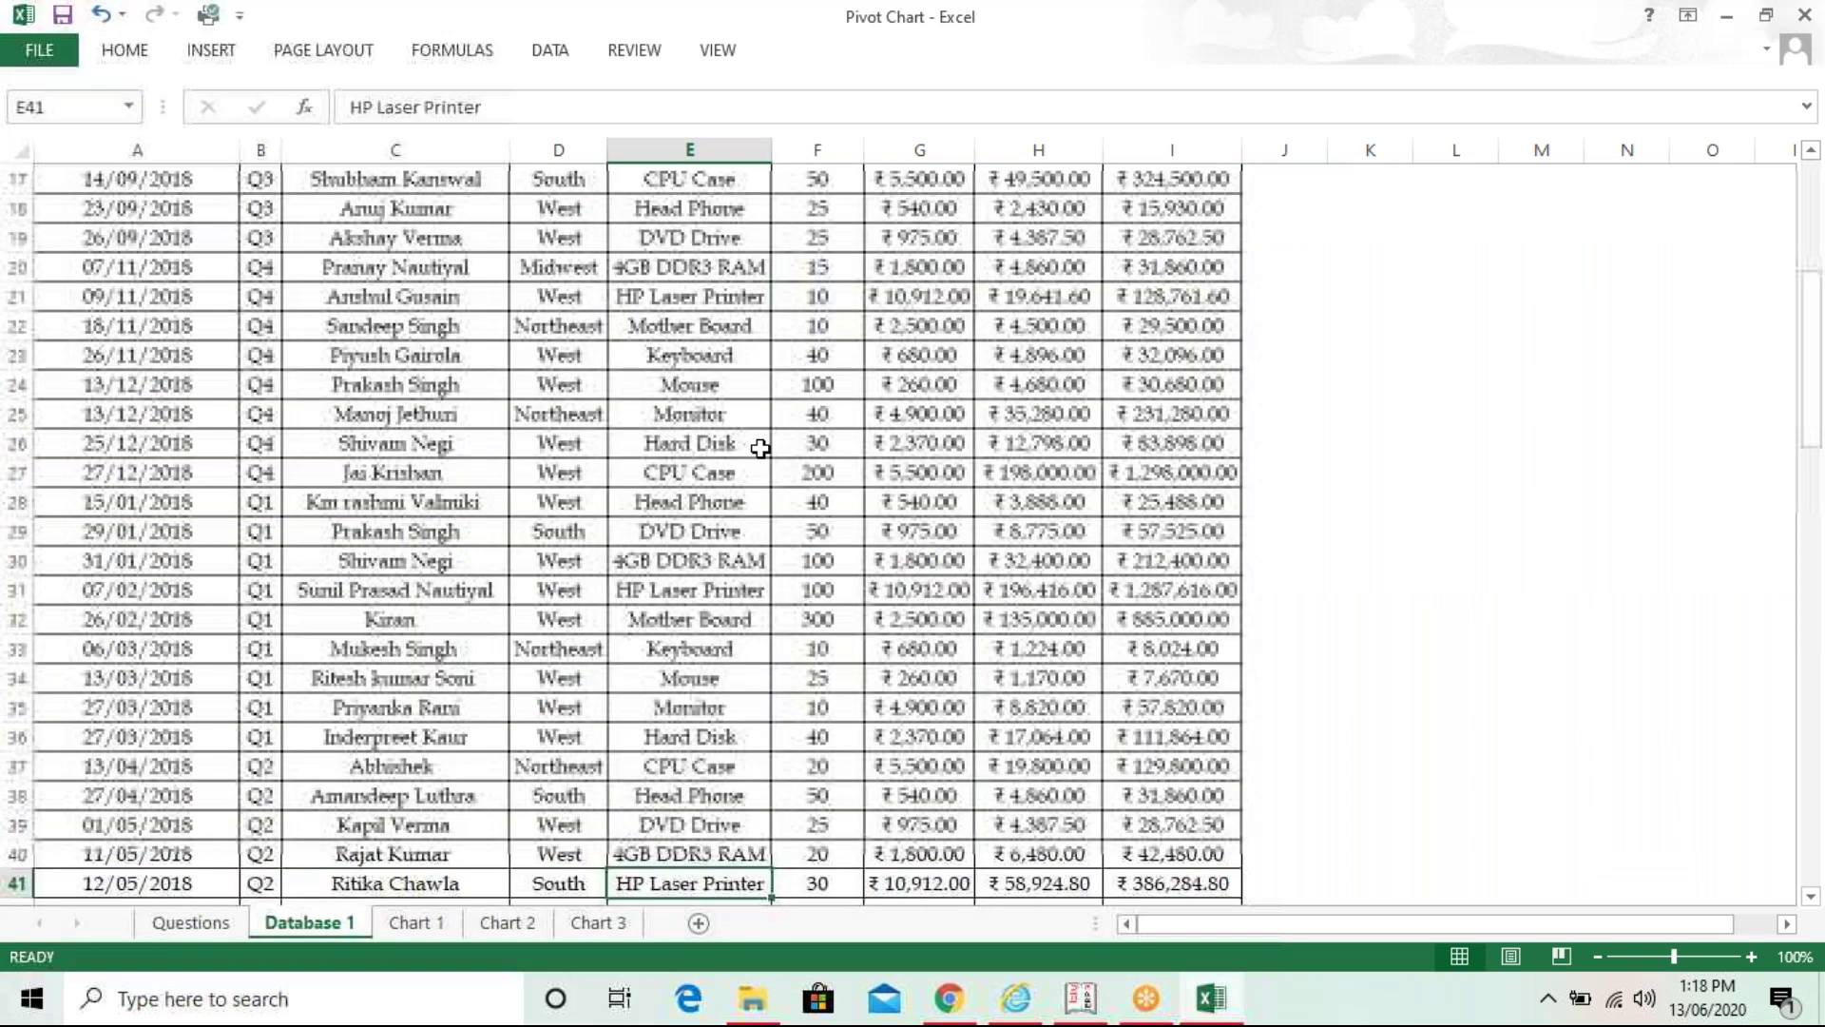
{"action": "key", "text": "Page_Down"}
{"action": "key", "text": "Page_Down"}
{"action": "key", "text": "Page_Down"}
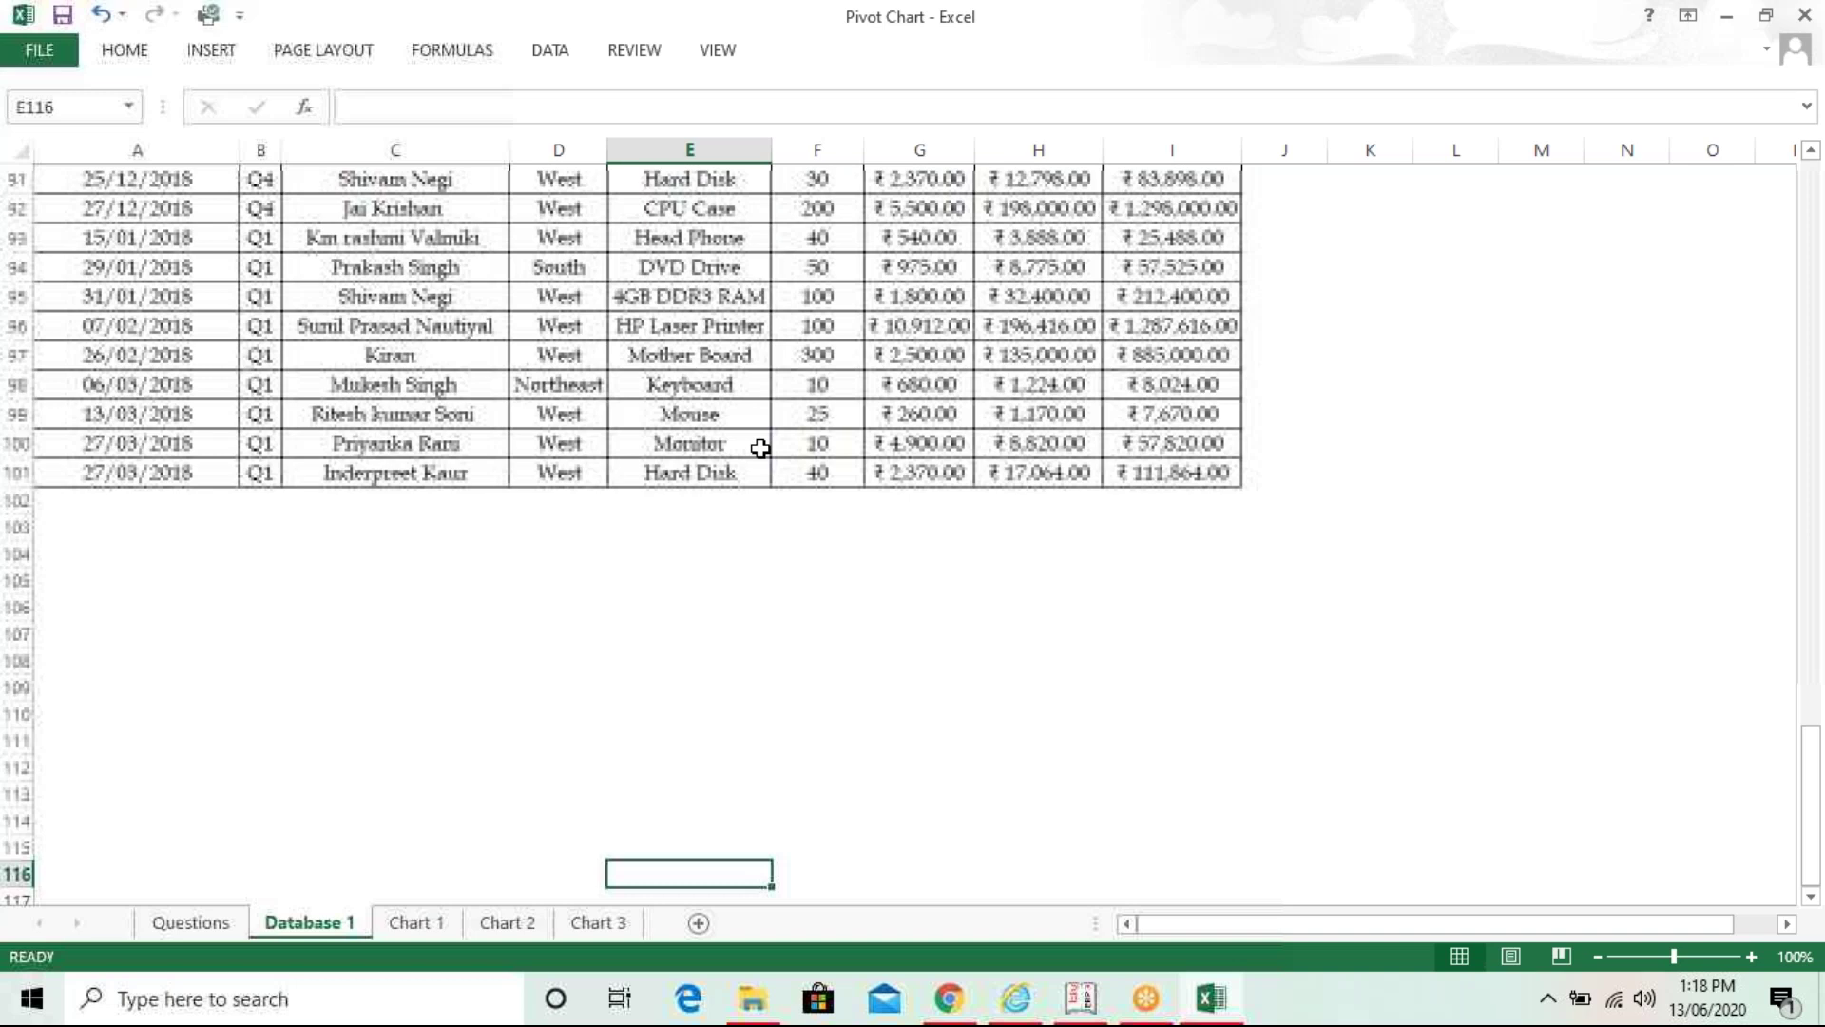
{"action": "key", "text": "Up"}
{"action": "key", "text": "Up"}
{"action": "key", "text": "Up"}
{"action": "key", "text": "Up"}
{"action": "key", "text": "Up"}
{"action": "key", "text": "Up"}
{"action": "key", "text": "Up"}
{"action": "key", "text": "Up"}
{"action": "key", "text": "Up"}
{"action": "key", "text": "Up"}
{"action": "key", "text": "Up"}
{"action": "key", "text": "Up"}
{"action": "key", "text": "Up"}
{"action": "key", "text": "Up"}
{"action": "key", "text": "Up"}
{"action": "key", "text": "Up"}
{"action": "key", "text": "Up"}
{"action": "key", "text": "Up"}
{"action": "key", "text": "Up"}
{"action": "key", "text": "Up"}
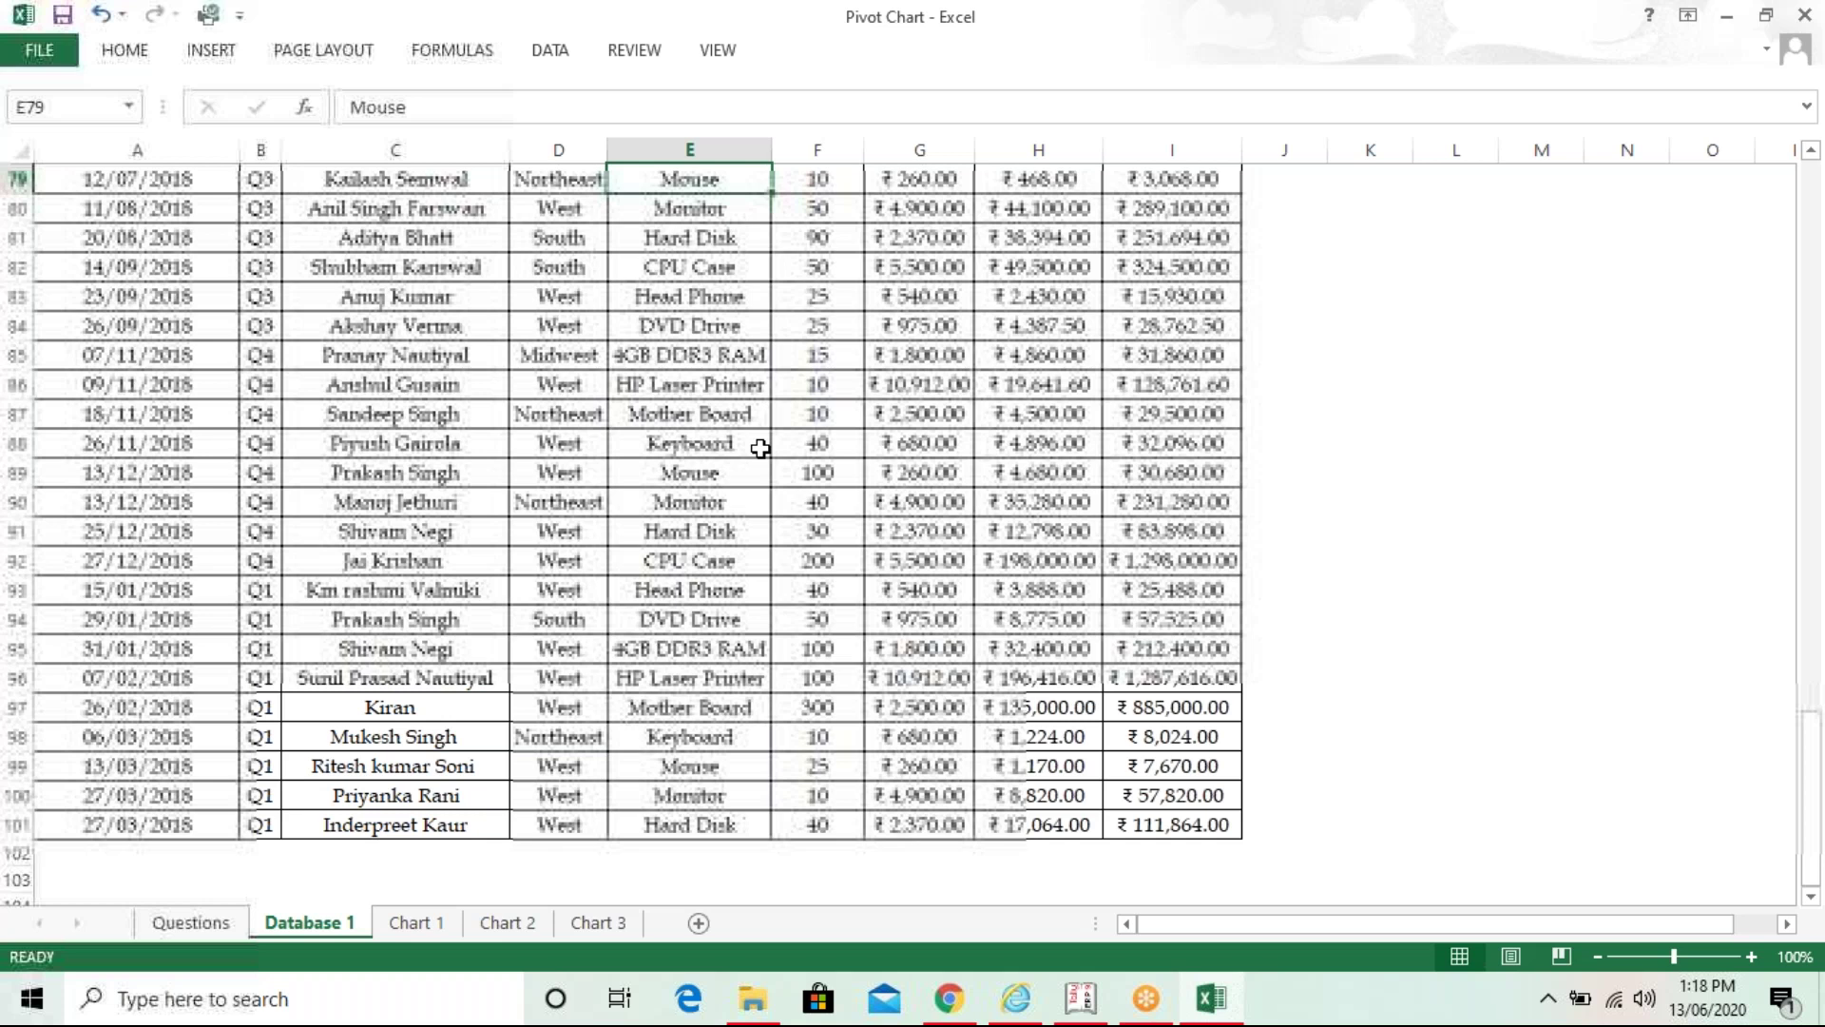
{"action": "key", "text": "ctrl+Up"}
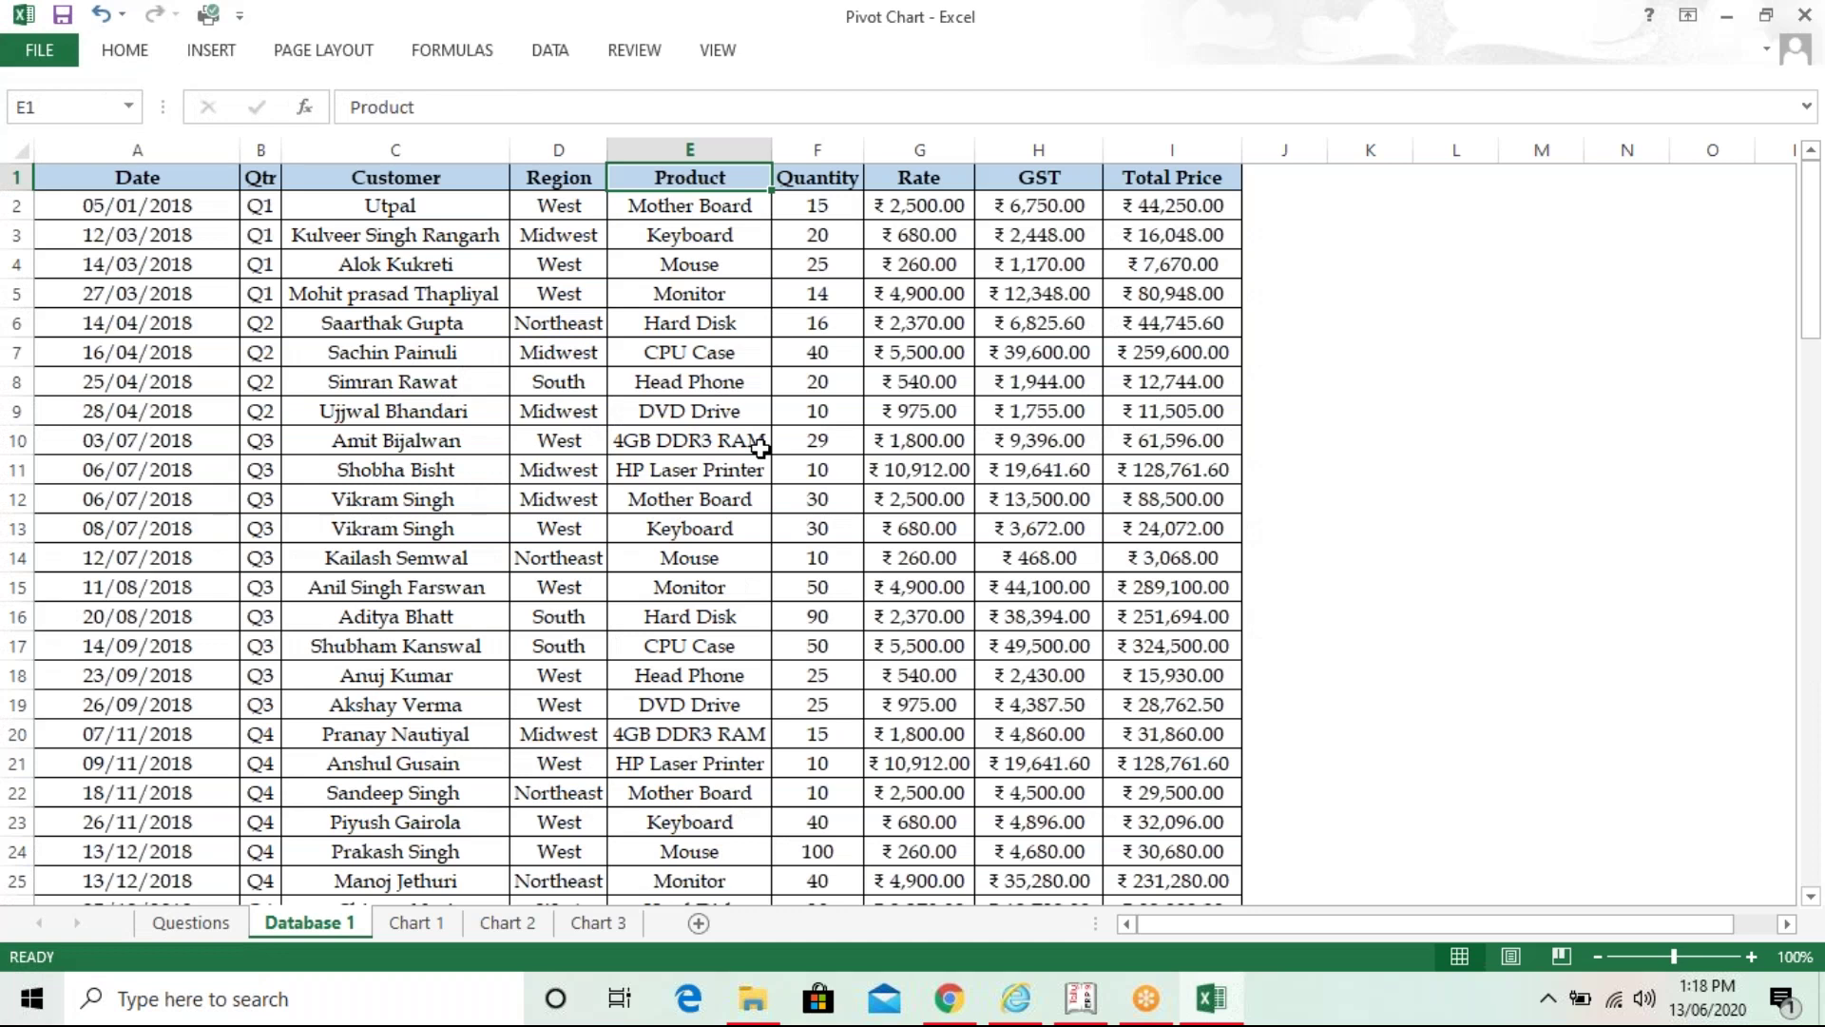
{"action": "left_click", "coordinate": [598, 922]}
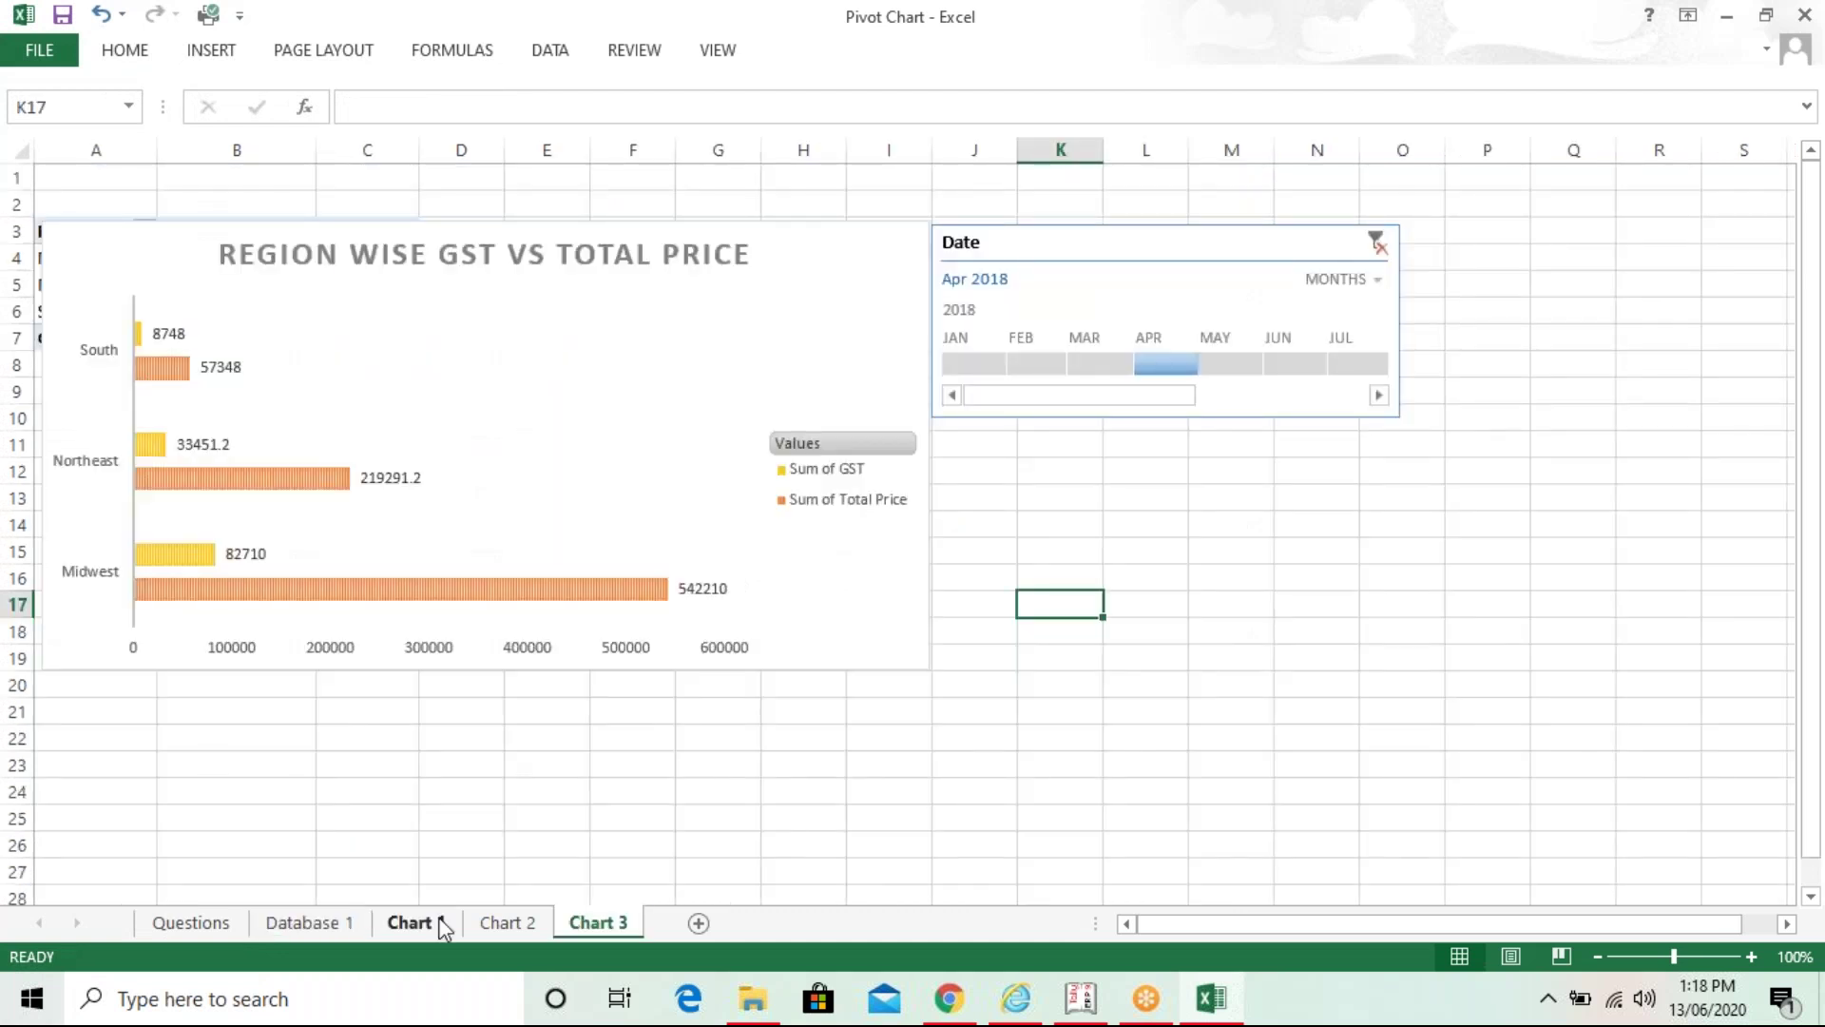
{"action": "left_click", "coordinate": [411, 922]}
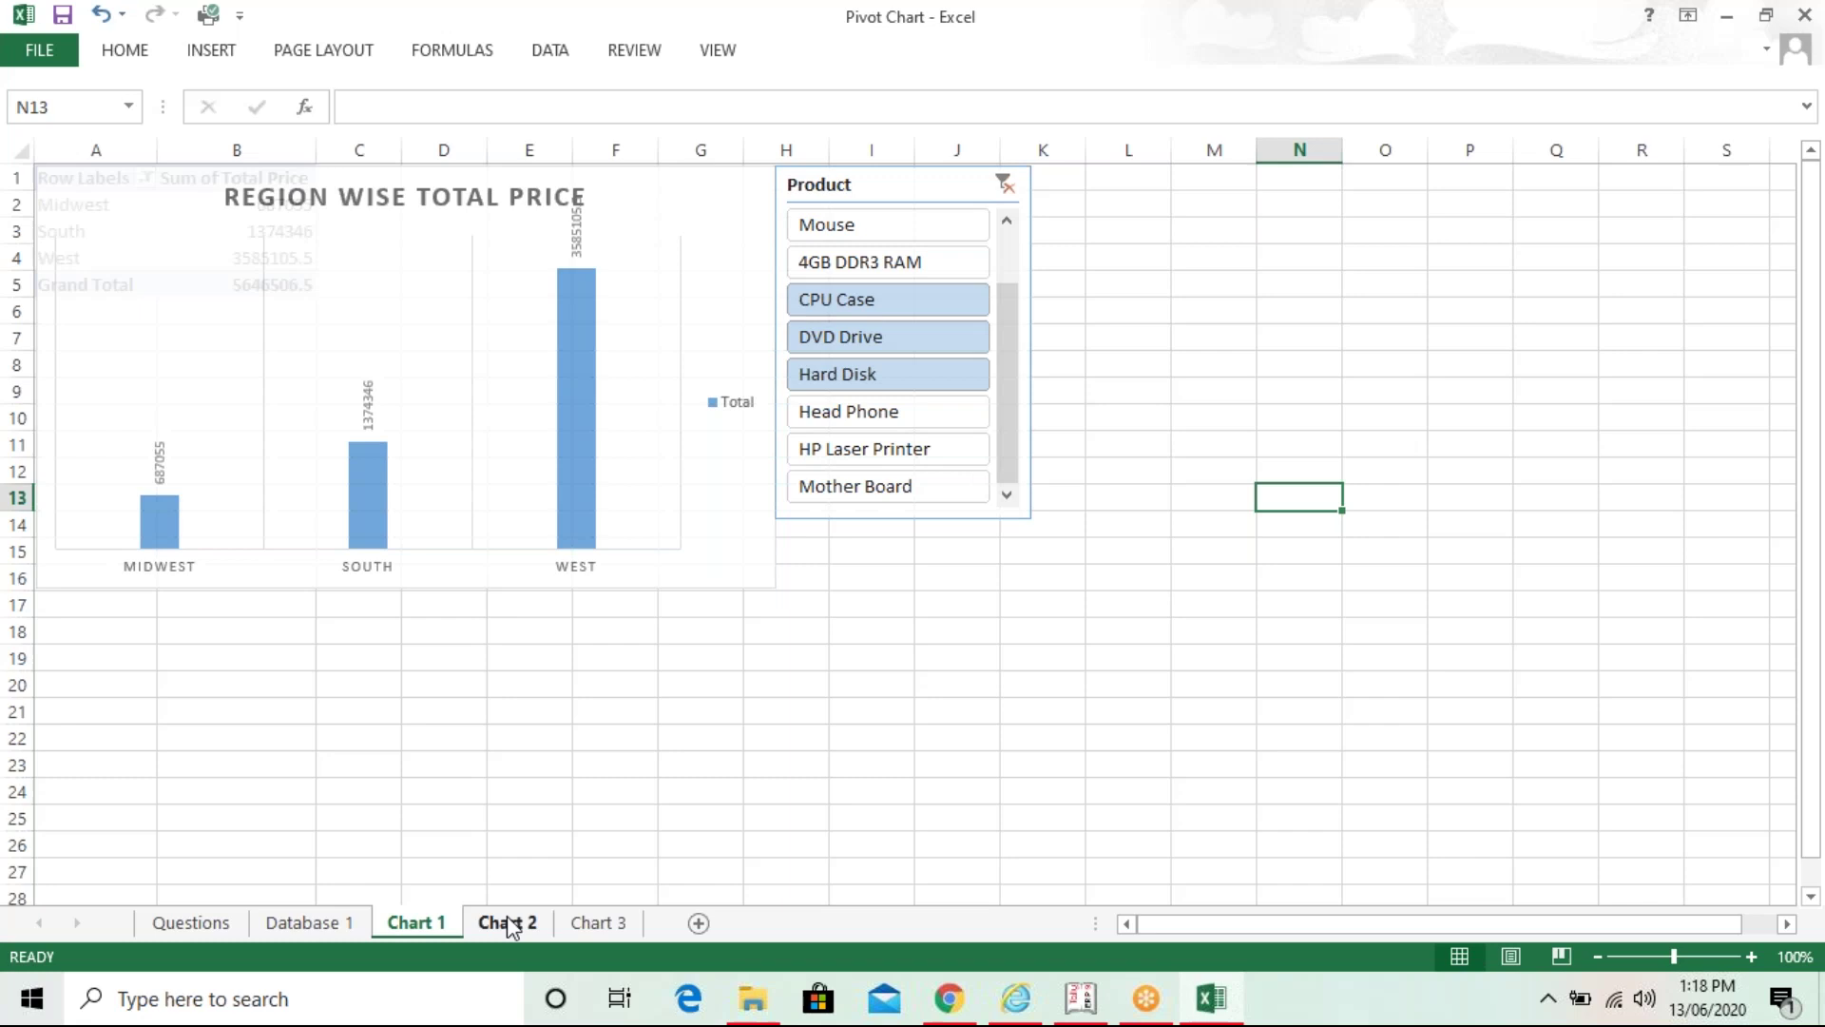
{"action": "left_click", "coordinate": [506, 920]}
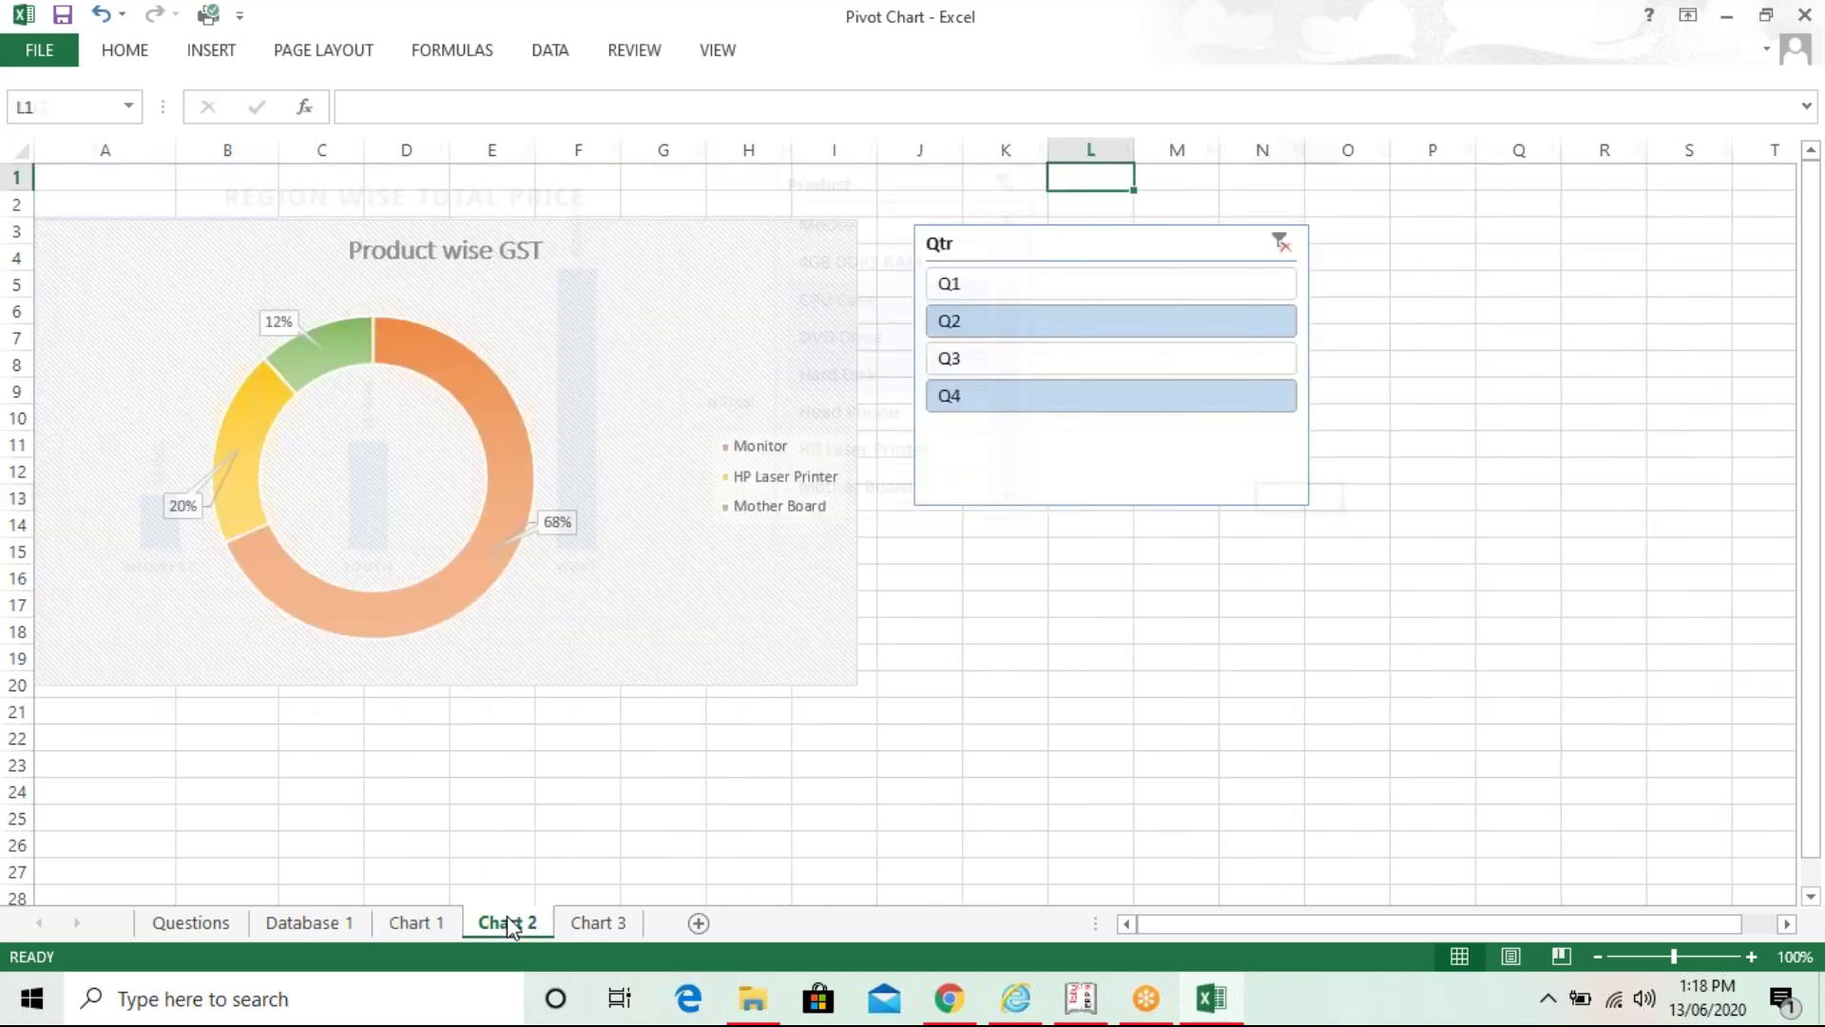
{"action": "left_click", "coordinate": [759, 785]}
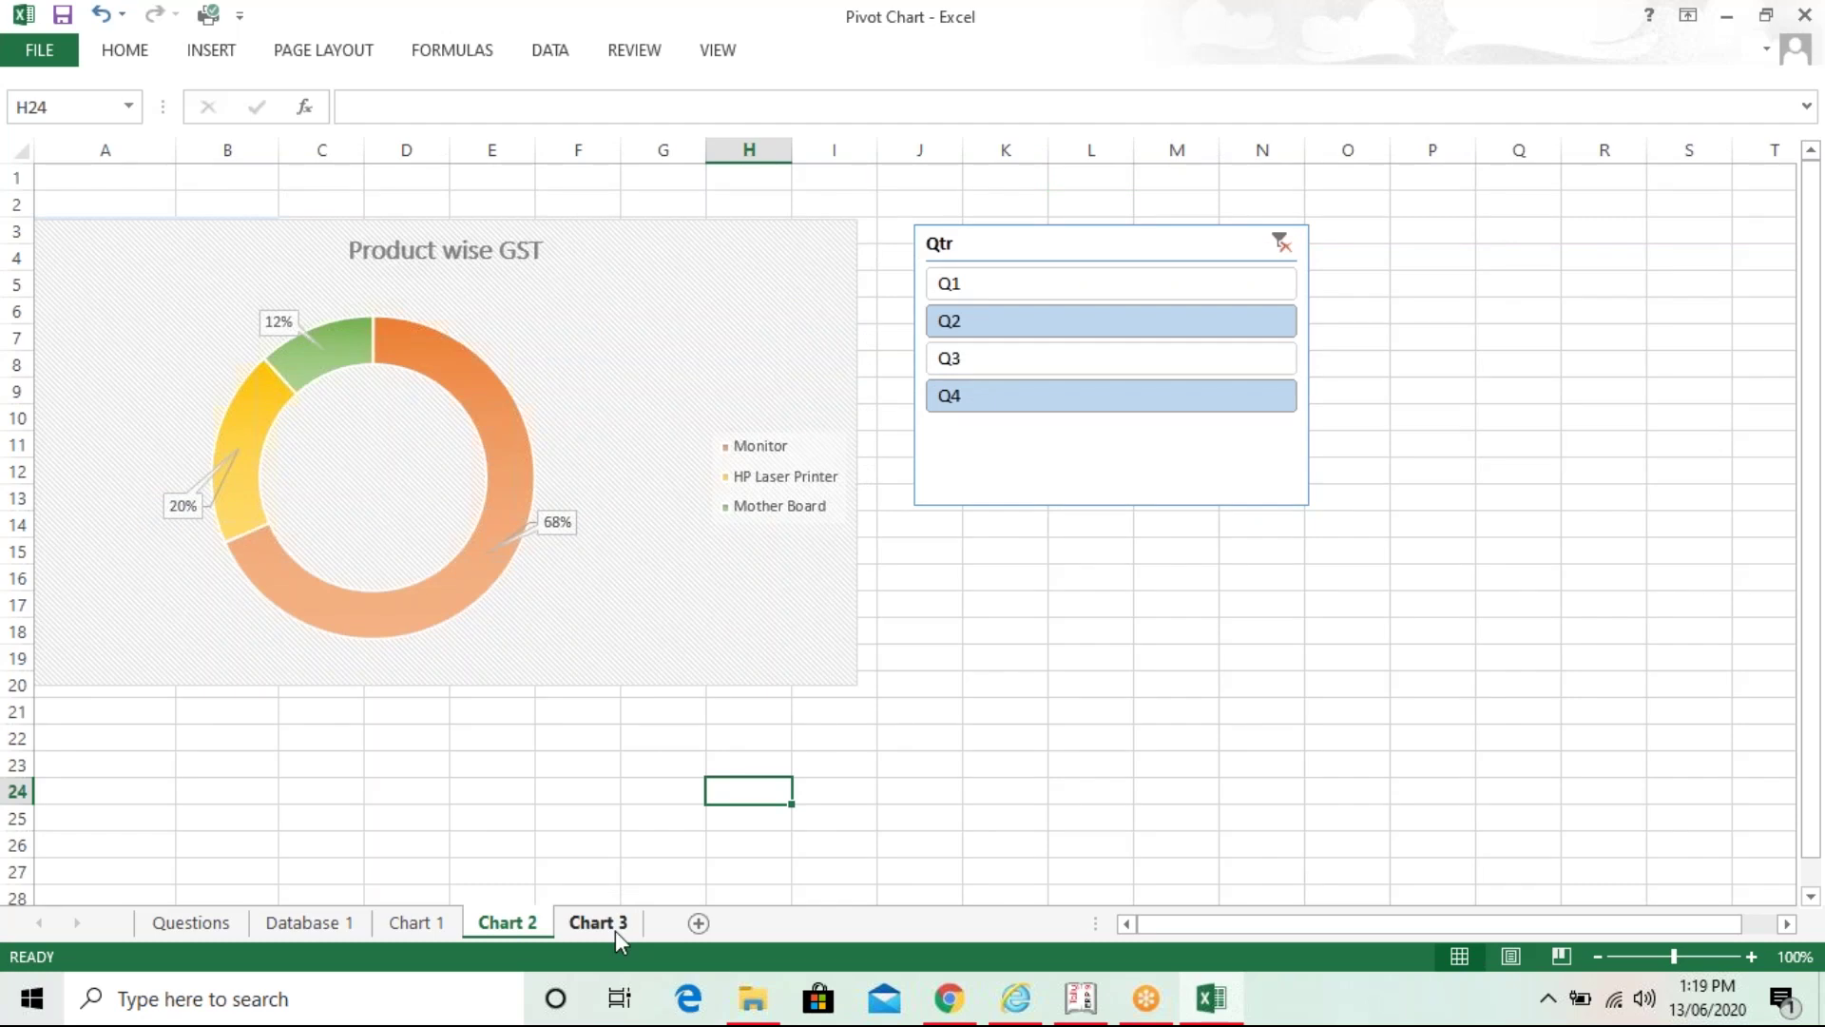
{"action": "left_click", "coordinate": [615, 930]}
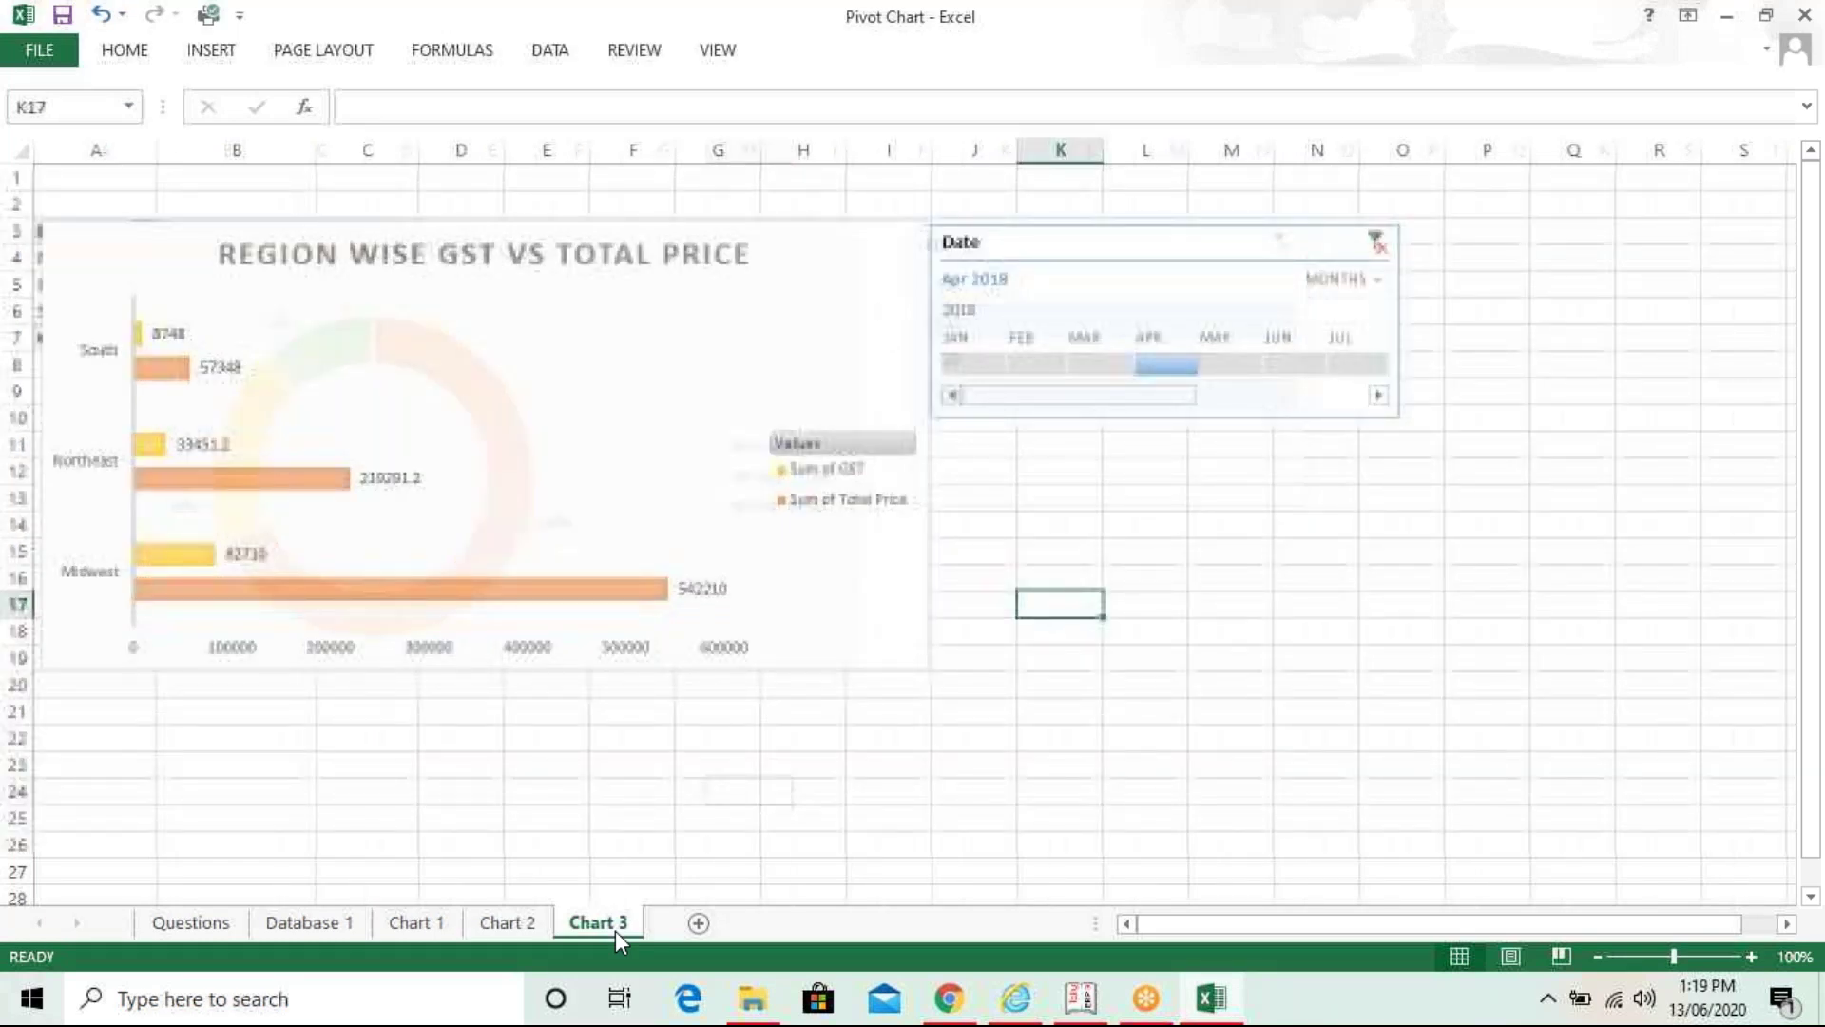
{"action": "left_click", "coordinate": [748, 840]}
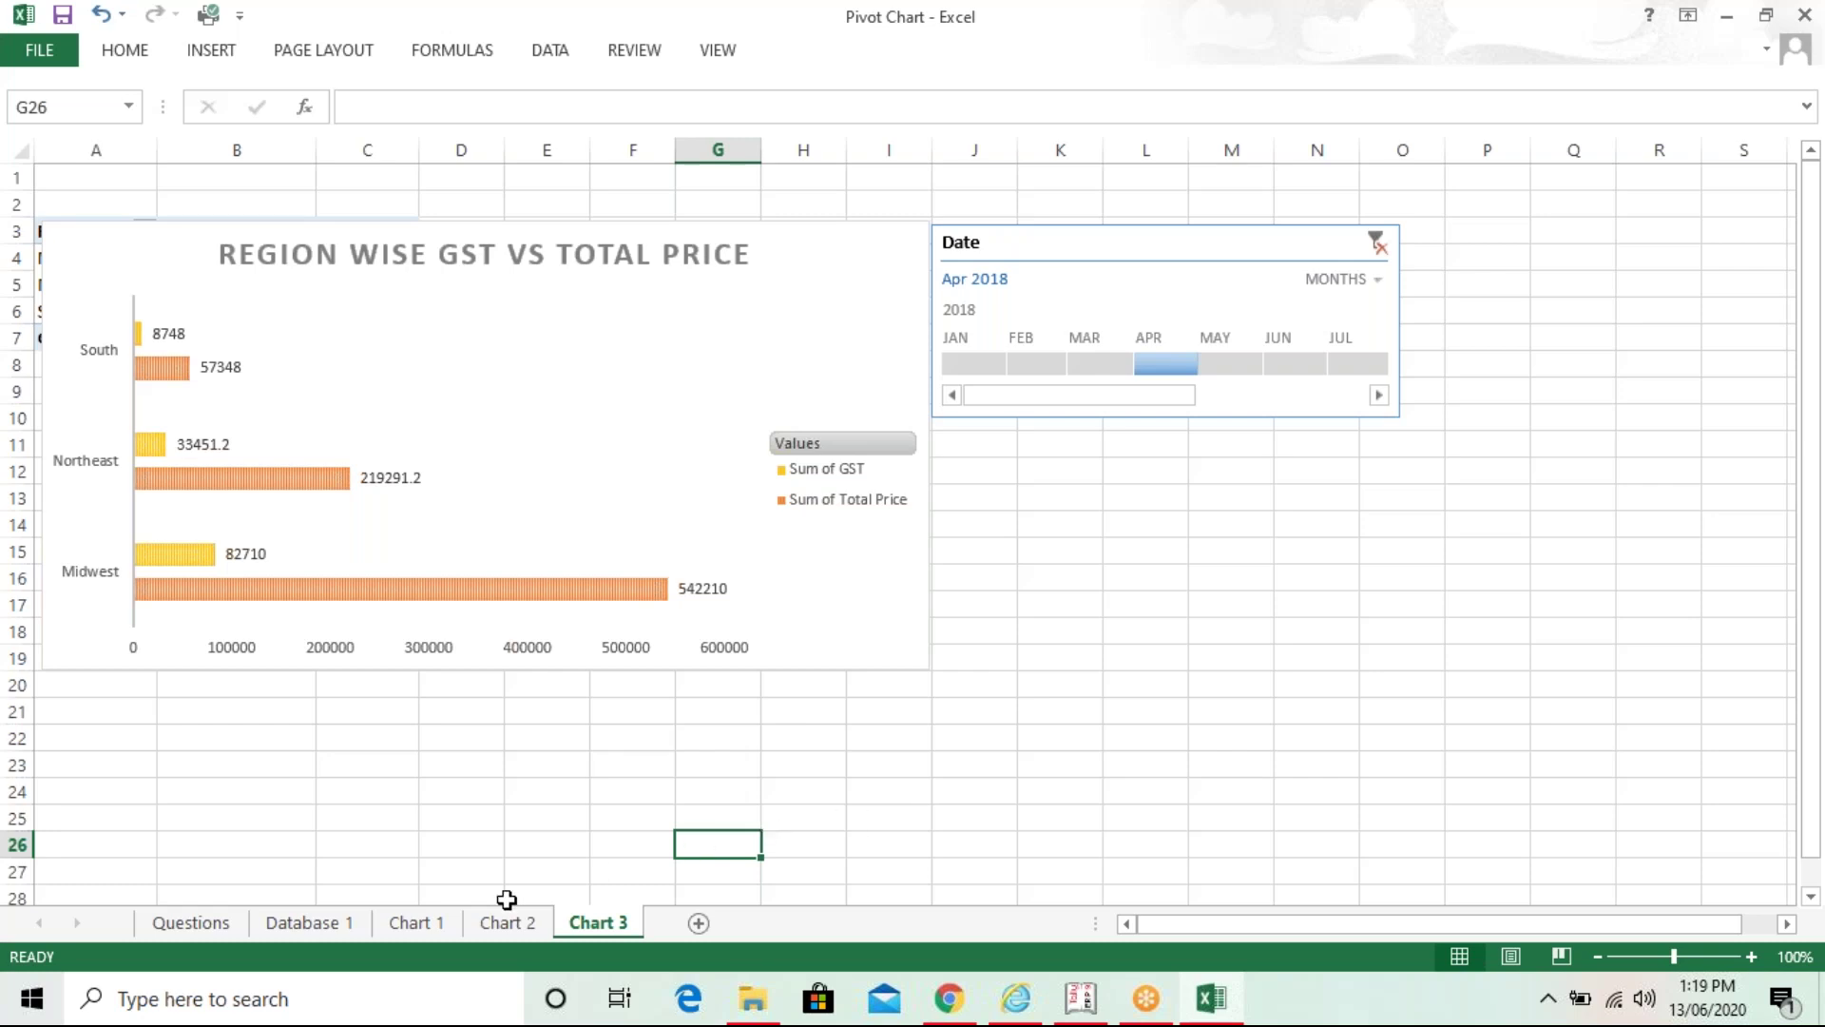
- Return to the Questions sheet, then close Pivot Chart.xlsx with Don't Save
{"action": "left_click", "coordinate": [191, 922]}
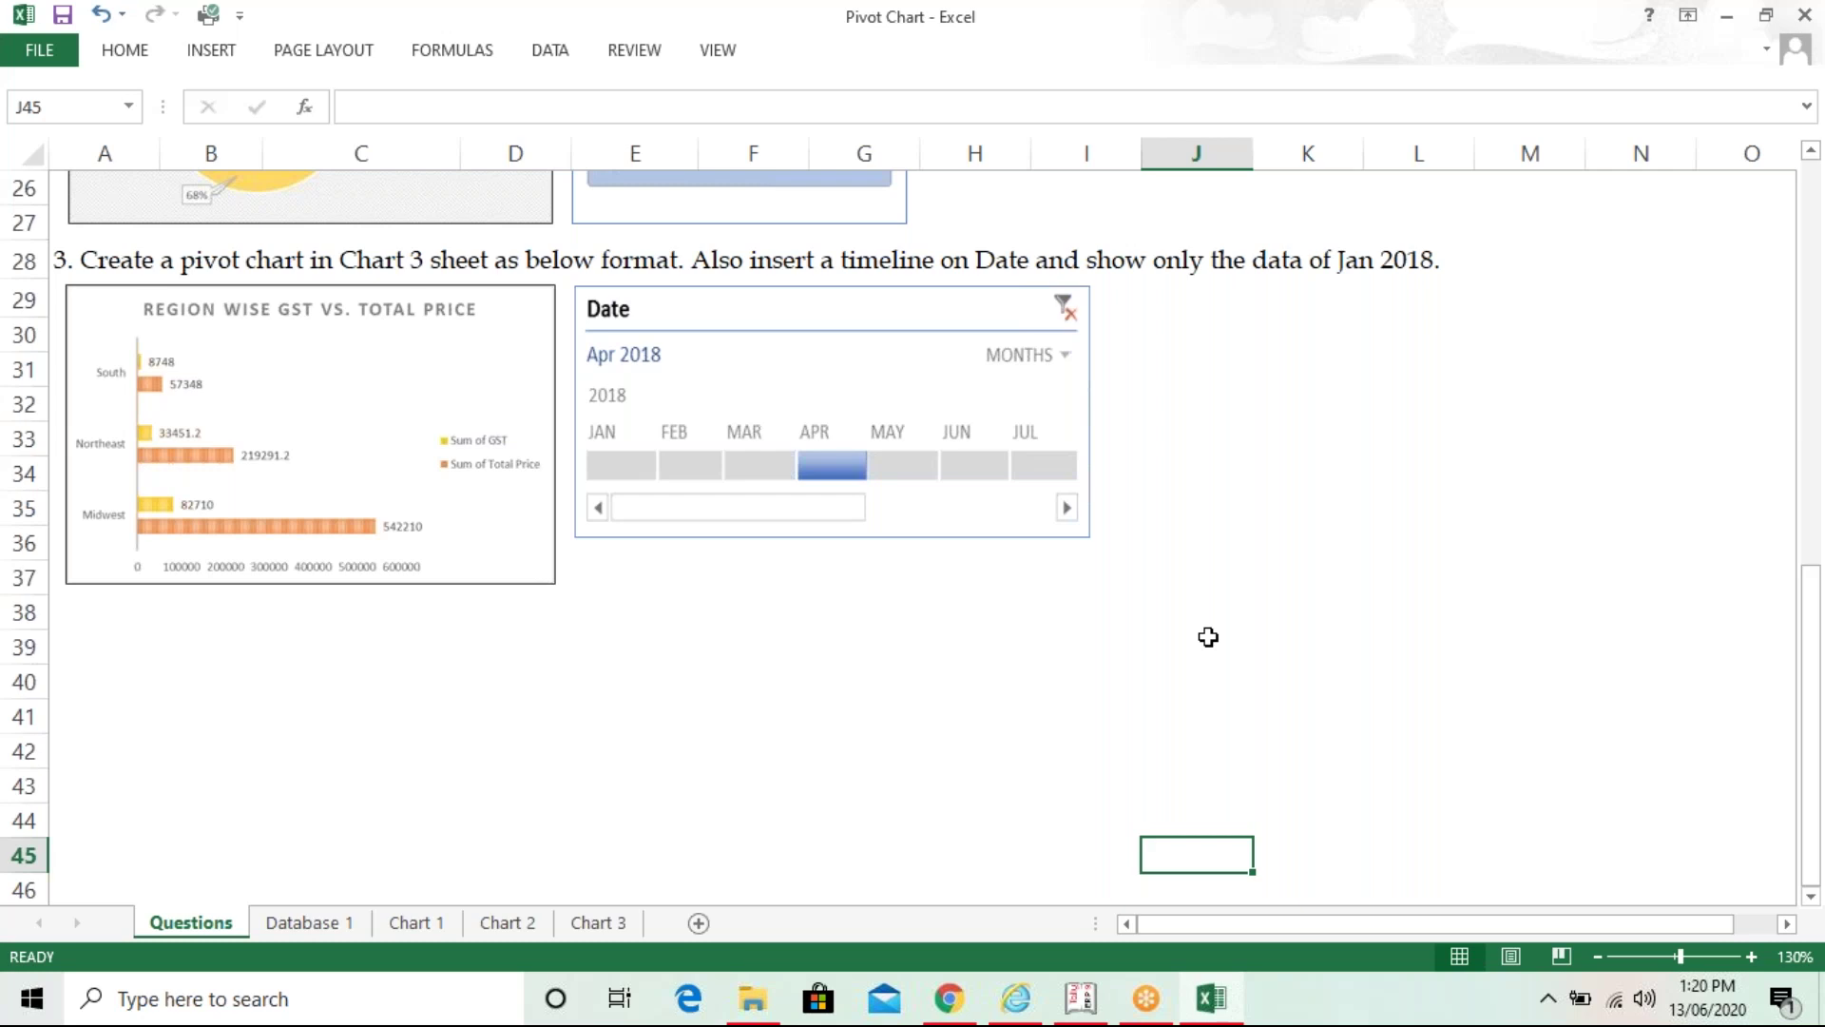
{"action": "left_click", "coordinate": [1804, 15]}
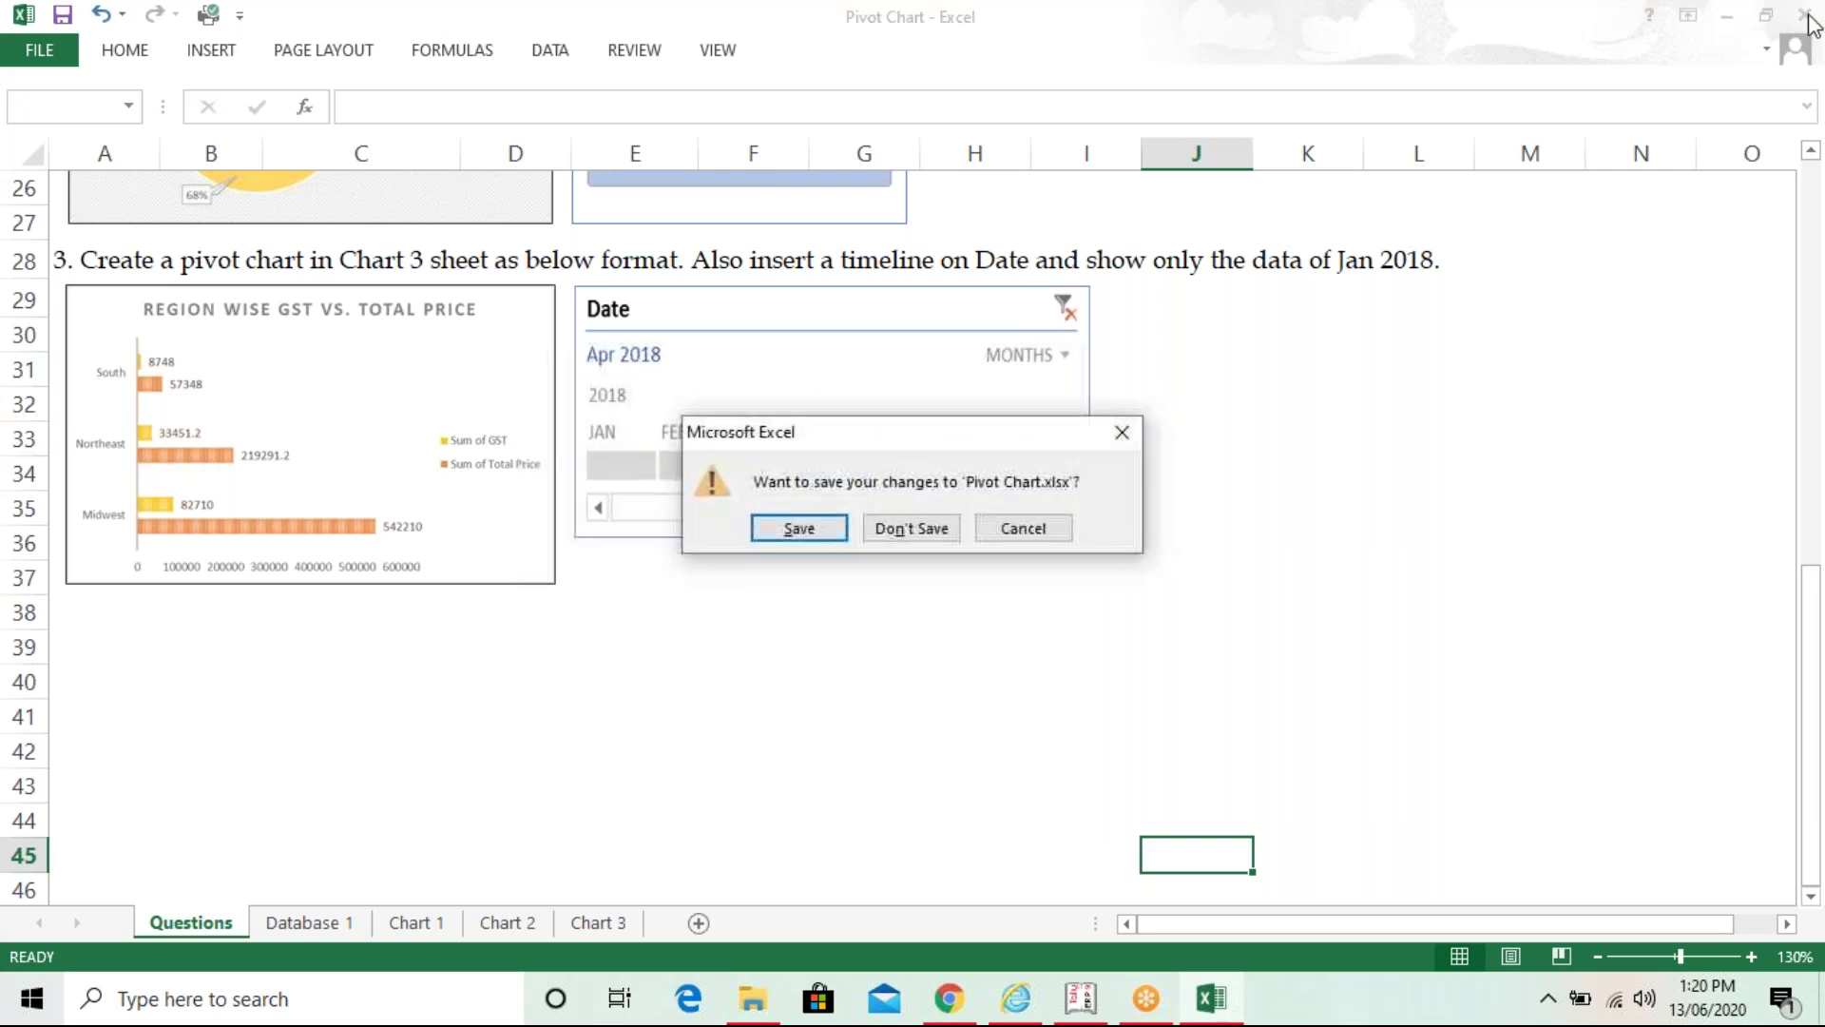
{"action": "left_click", "coordinate": [927, 531]}
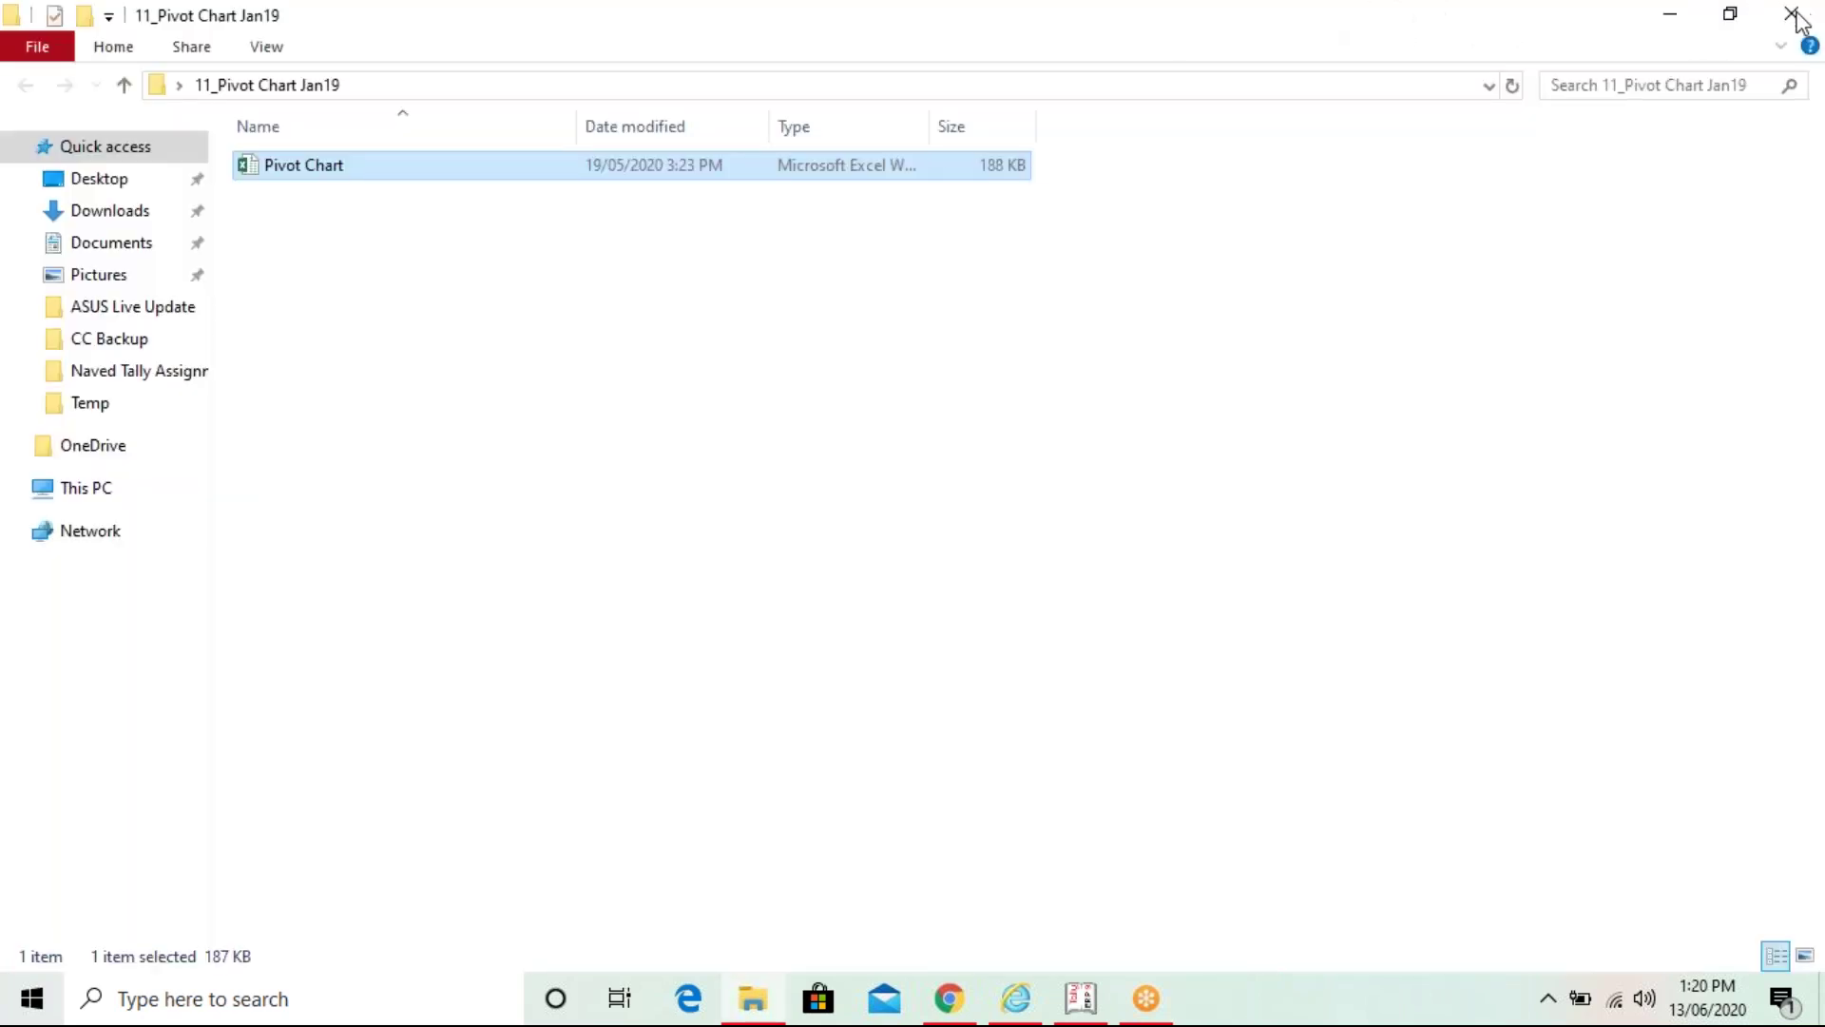
- Close the 11_Pivot Chart Jan19 folder window and refresh the desktop three times
{"action": "left_click", "coordinate": [1792, 15]}
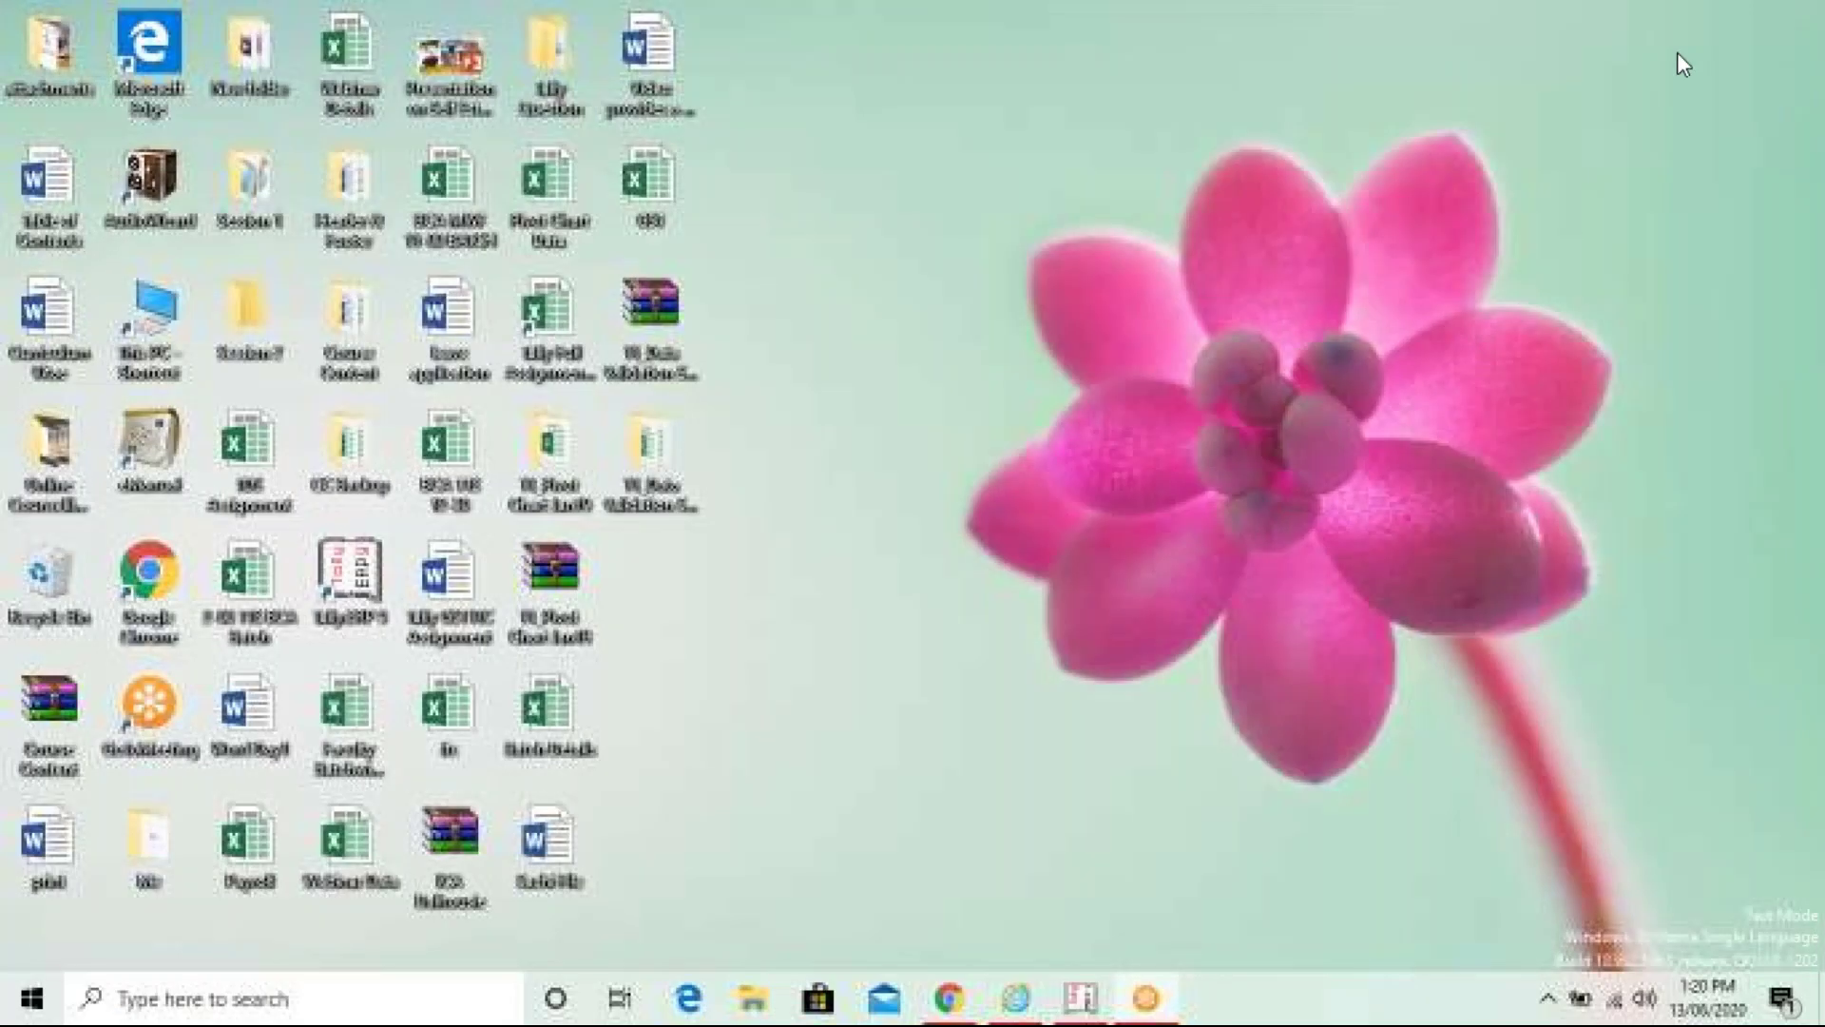
{"action": "right_click", "coordinate": [1041, 200]}
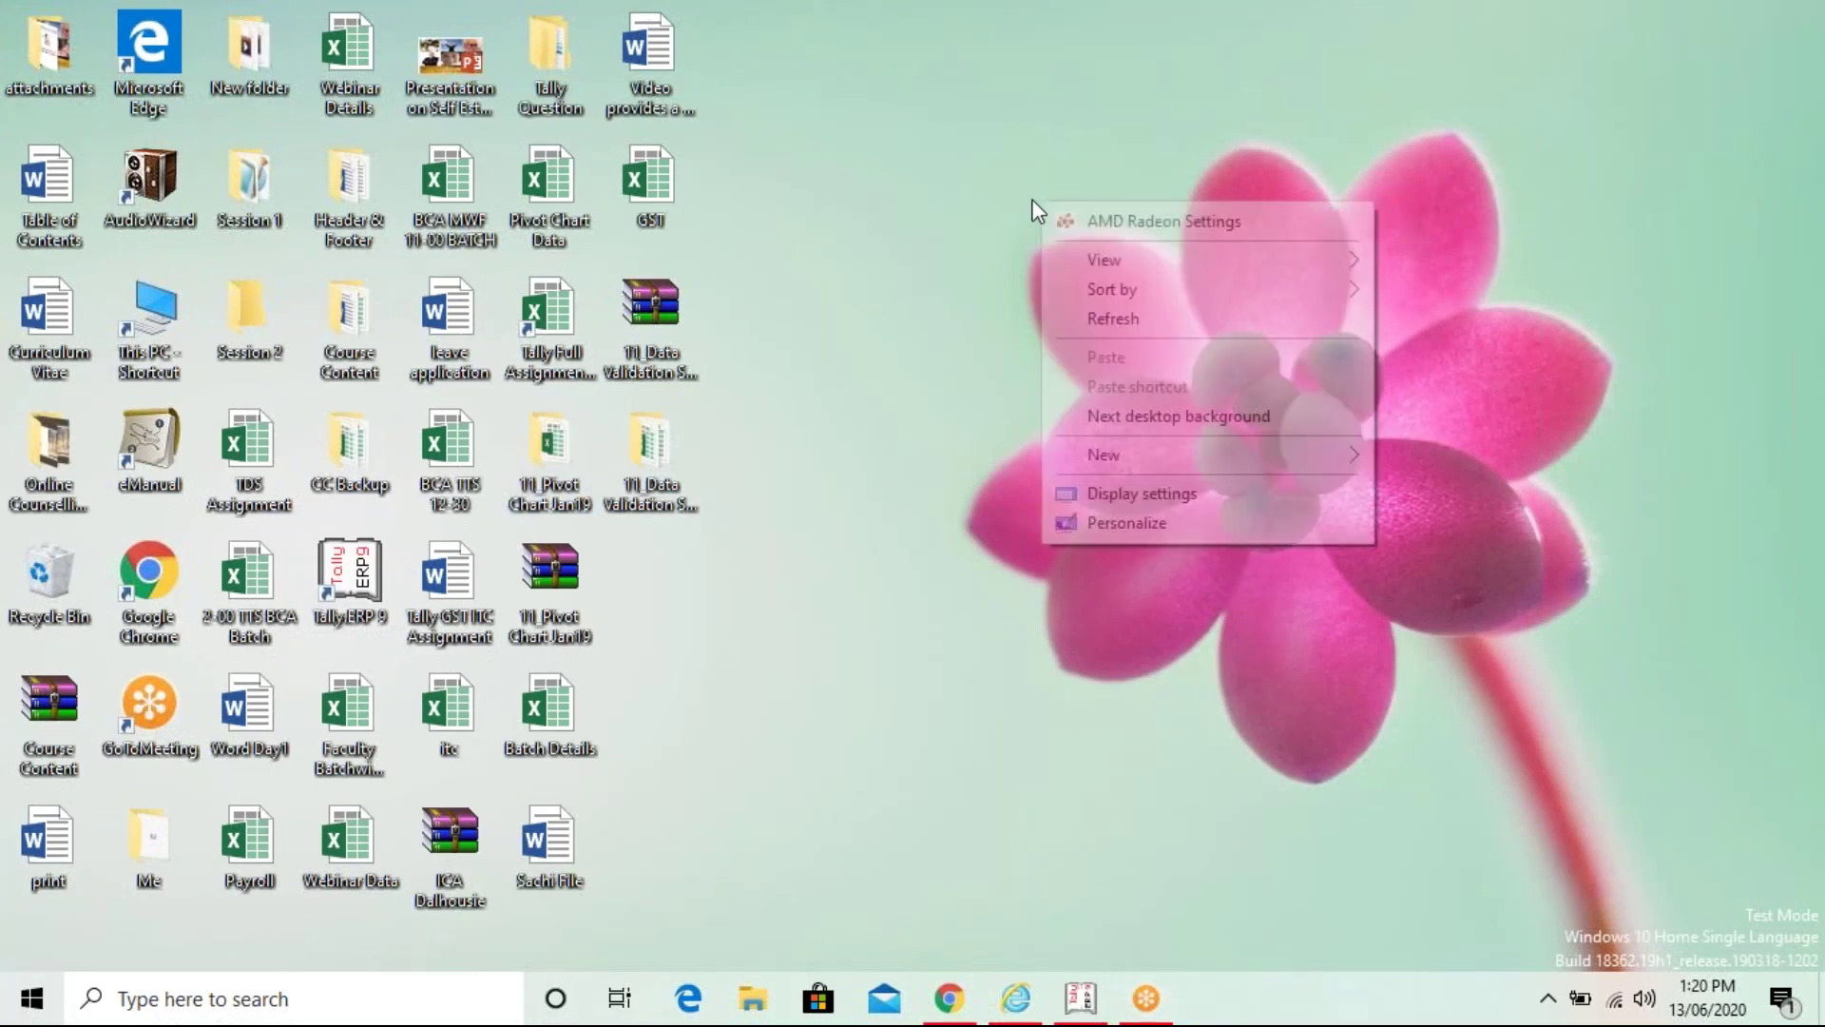
{"action": "left_click", "coordinate": [1065, 319]}
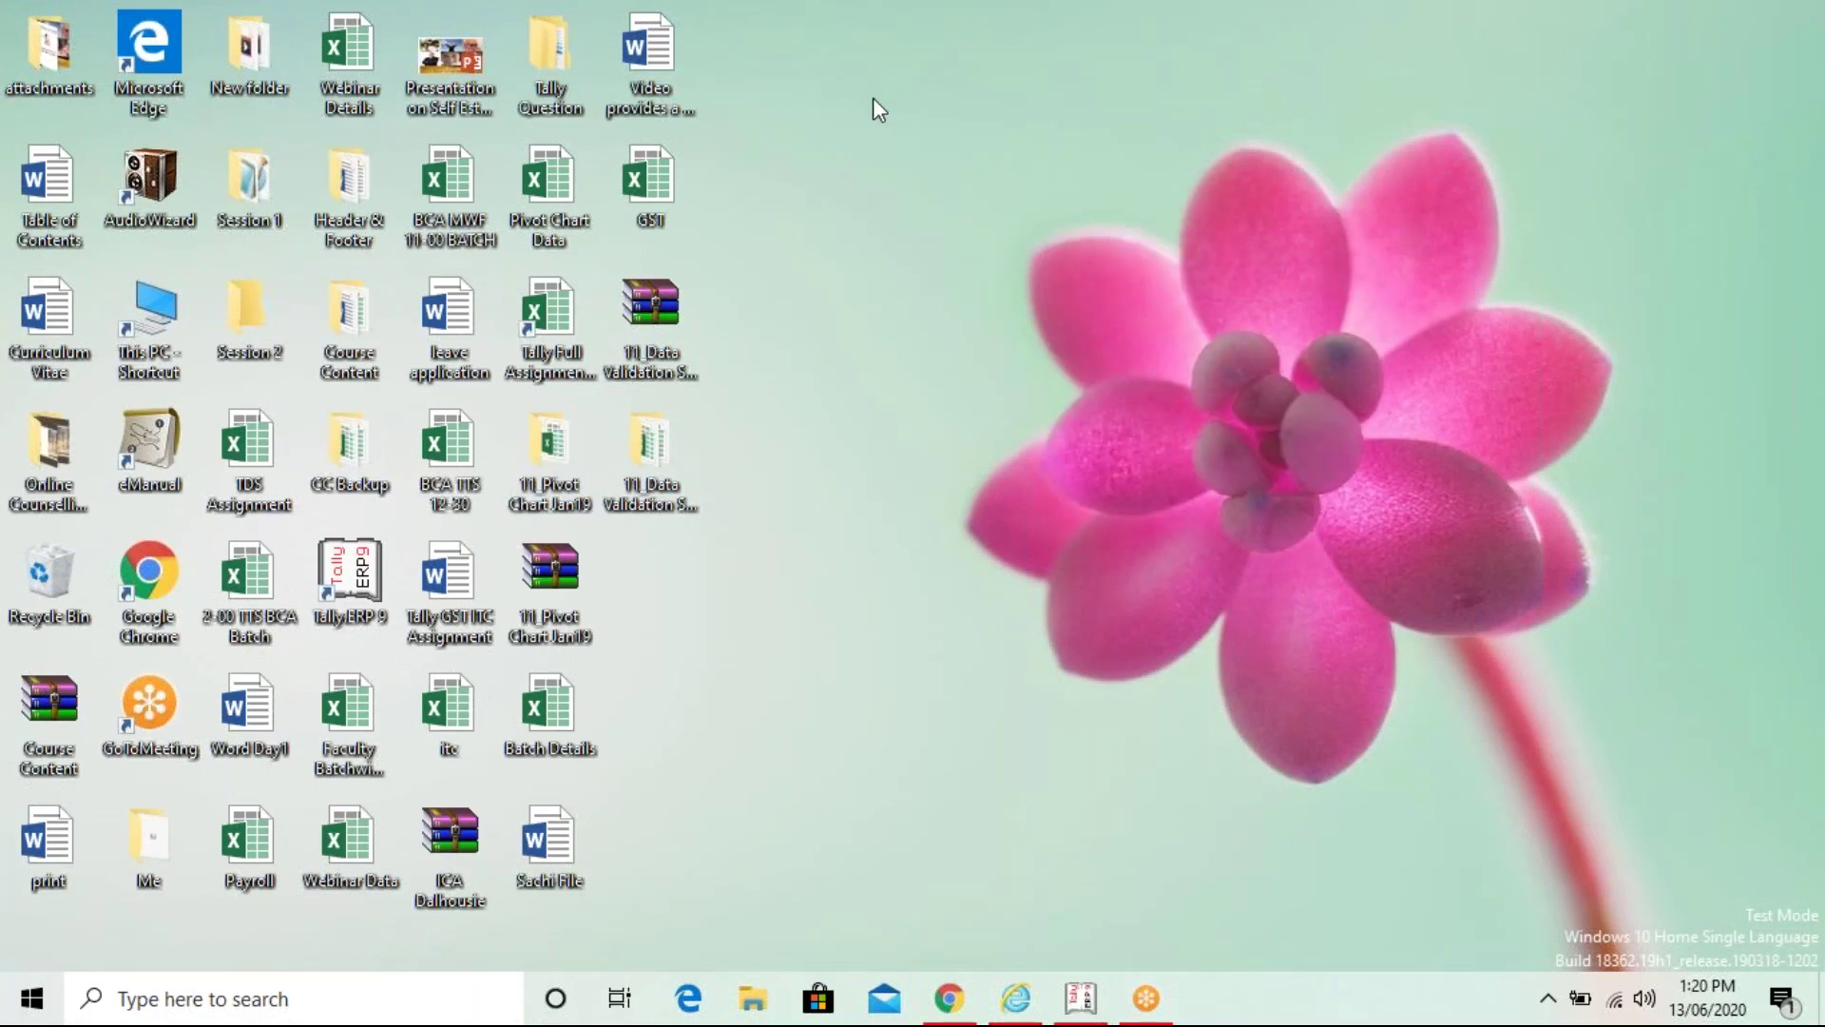
{"action": "right_click", "coordinate": [876, 99]}
{"action": "left_click", "coordinate": [939, 217]}
{"action": "right_click", "coordinate": [958, 253]}
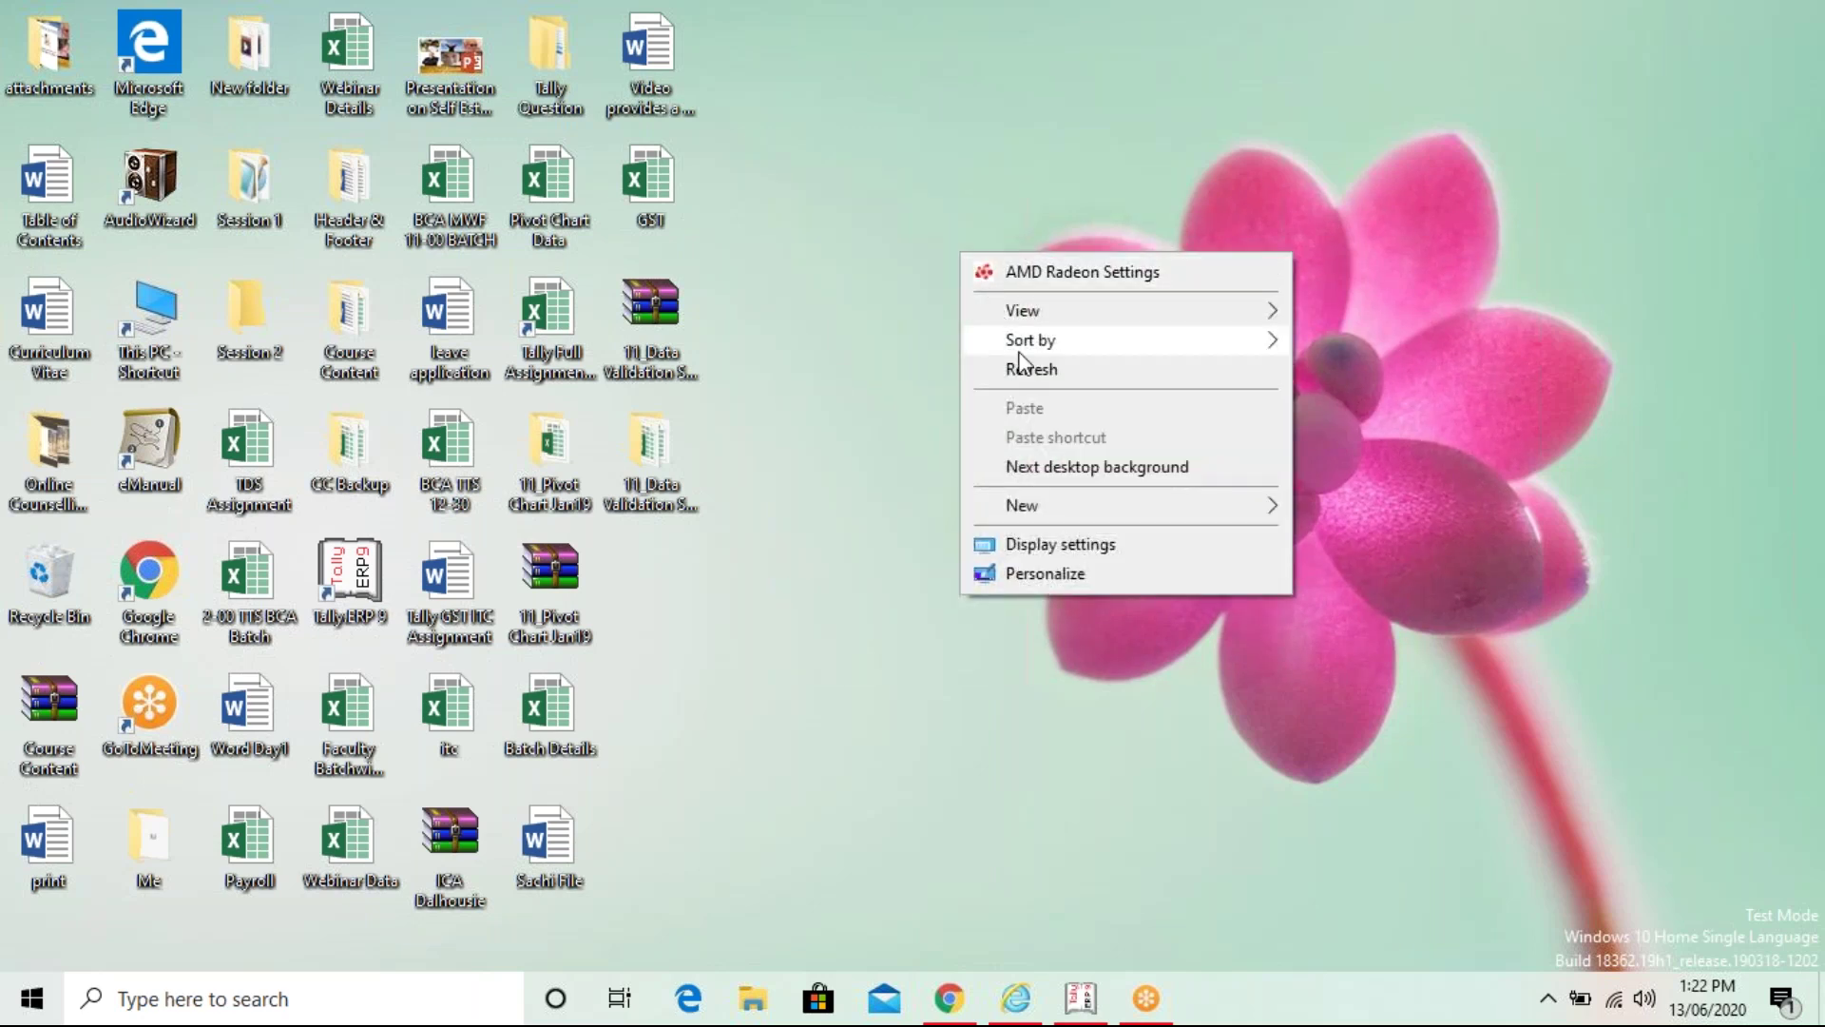
{"action": "left_click", "coordinate": [1026, 371]}
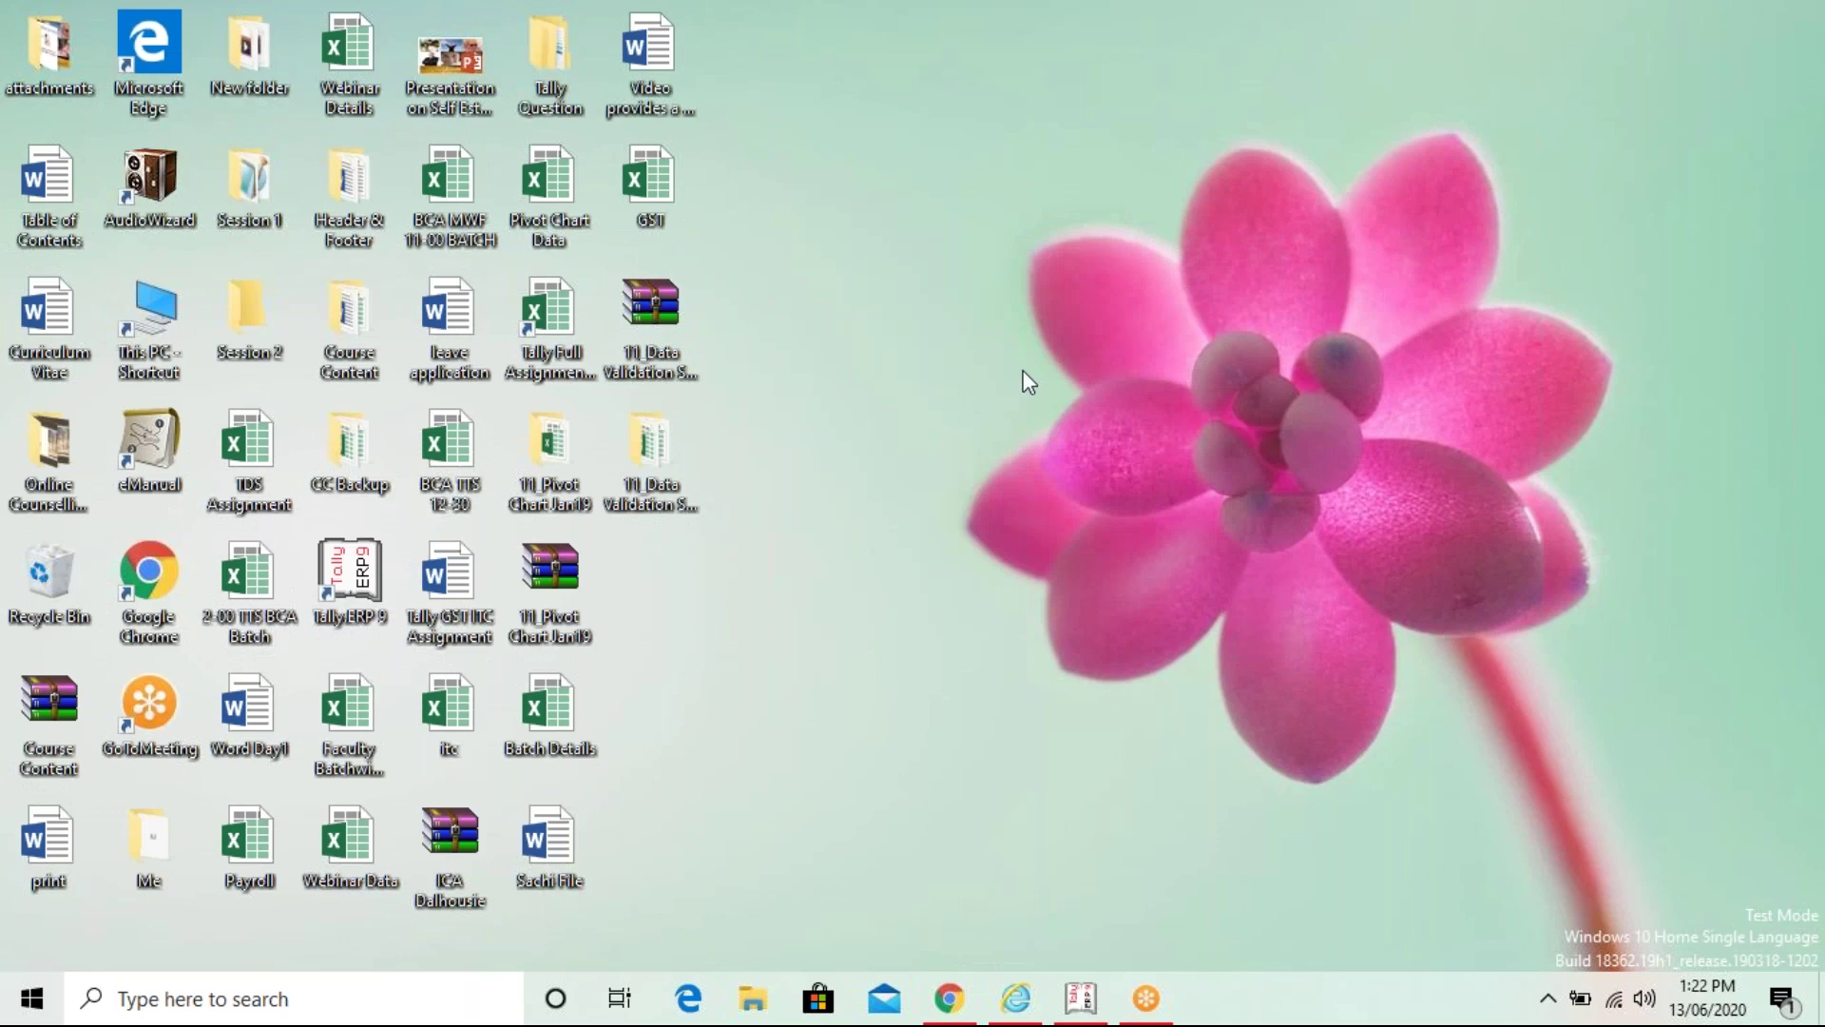